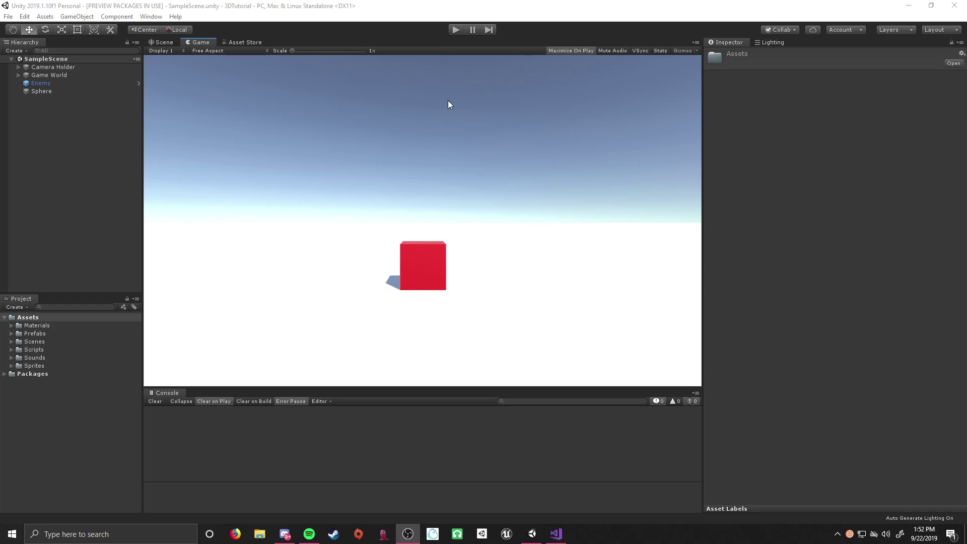
- Run the scene in play mode to preview the red cube's explosion, and stop it
{"action": "left_click", "coordinate": [457, 29]}
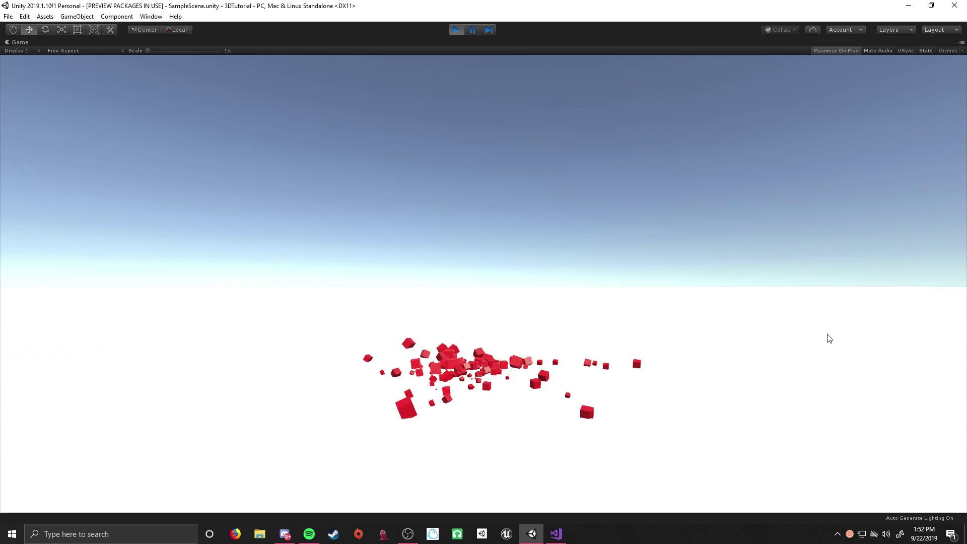
{"action": "left_click", "coordinate": [454, 30]}
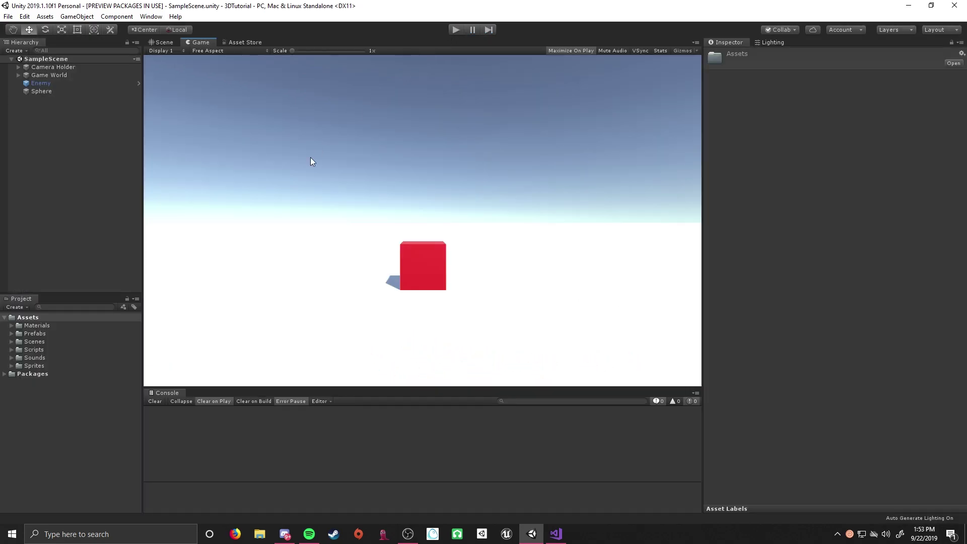
{"action": "left_click", "coordinate": [16, 334]}
{"action": "key", "text": "Right"}
{"action": "left_click", "coordinate": [19, 342]}
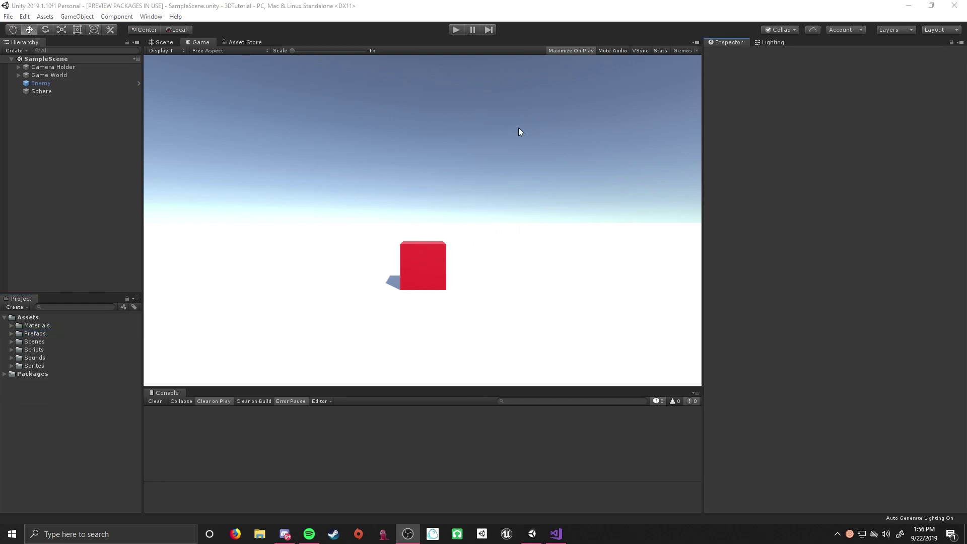
- Examine the Circle, Fade, Ring and Square sprites in the Basic Shapes folder under Sprites
{"action": "left_click", "coordinate": [36, 318]}
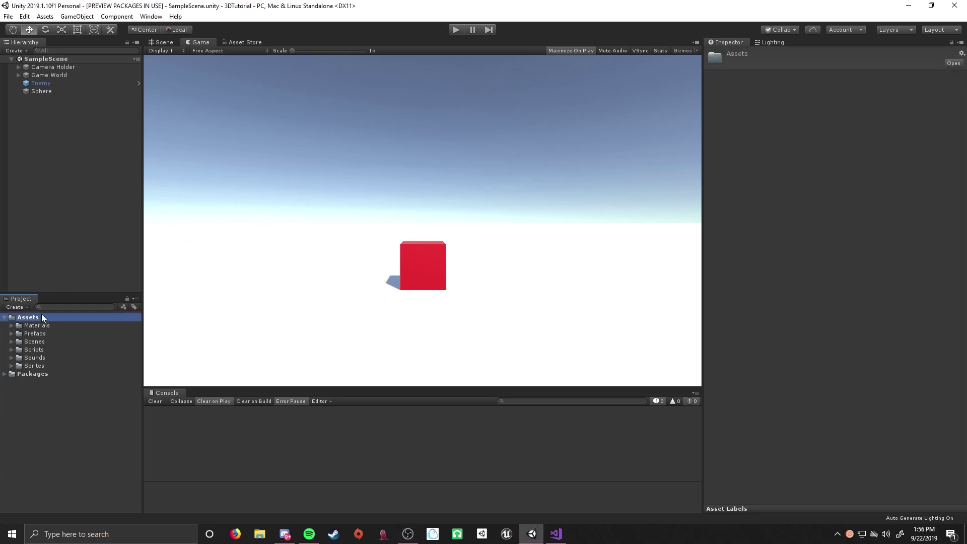
{"action": "left_click", "coordinate": [12, 366]}
{"action": "left_click", "coordinate": [11, 367]}
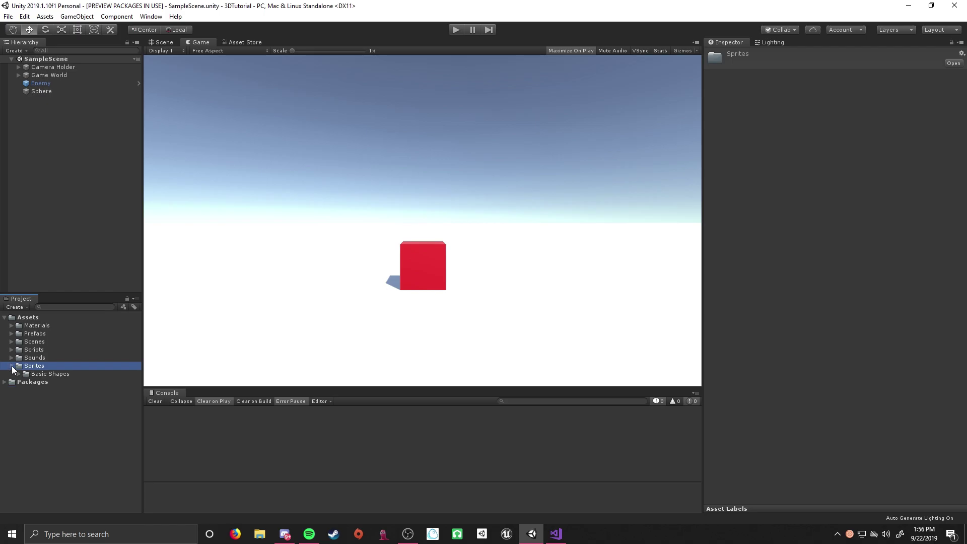
{"action": "left_click", "coordinate": [18, 374]}
{"action": "left_click", "coordinate": [48, 383]}
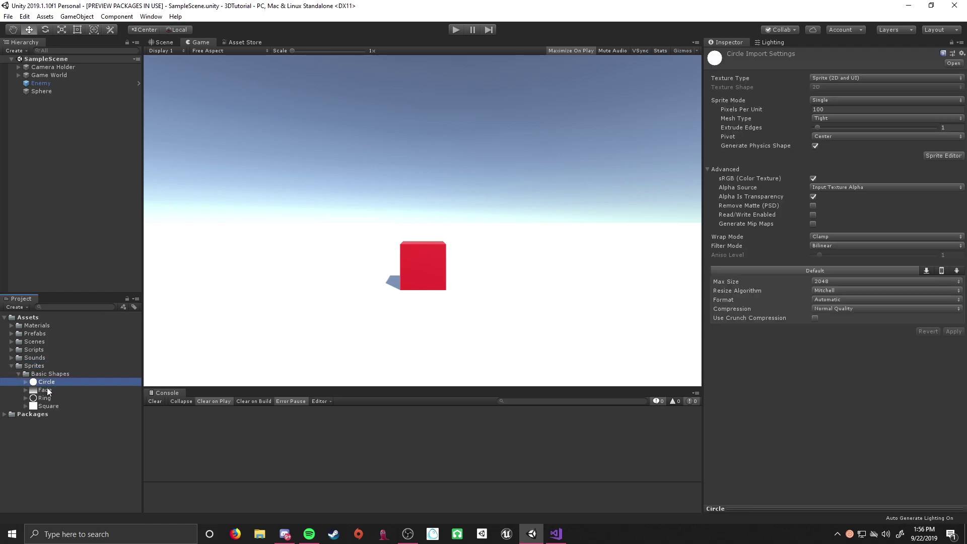
{"action": "left_click", "coordinate": [47, 391]}
{"action": "left_click", "coordinate": [48, 399]}
{"action": "left_click", "coordinate": [48, 406]}
{"action": "left_click", "coordinate": [46, 398]}
{"action": "left_click", "coordinate": [45, 384]}
{"action": "left_click", "coordinate": [47, 396]}
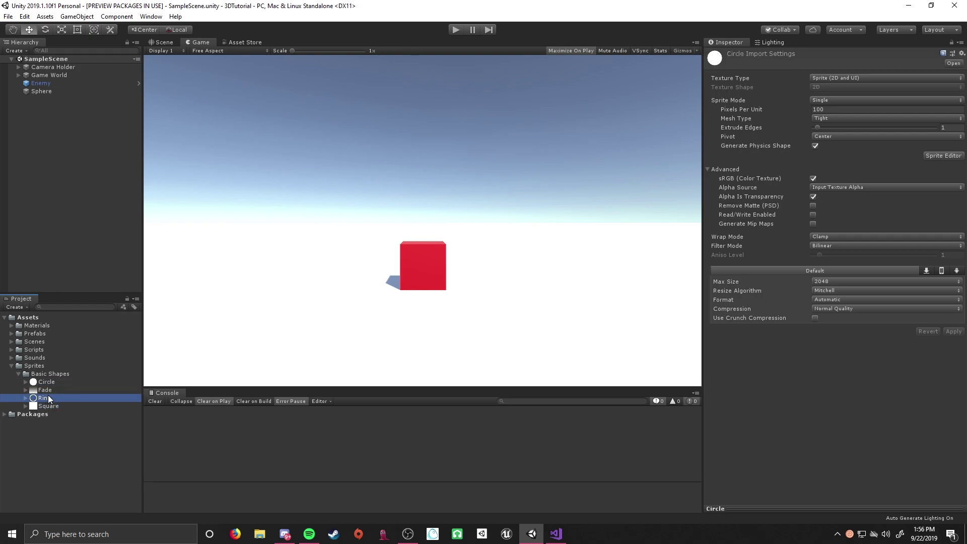
{"action": "left_click", "coordinate": [47, 383]}
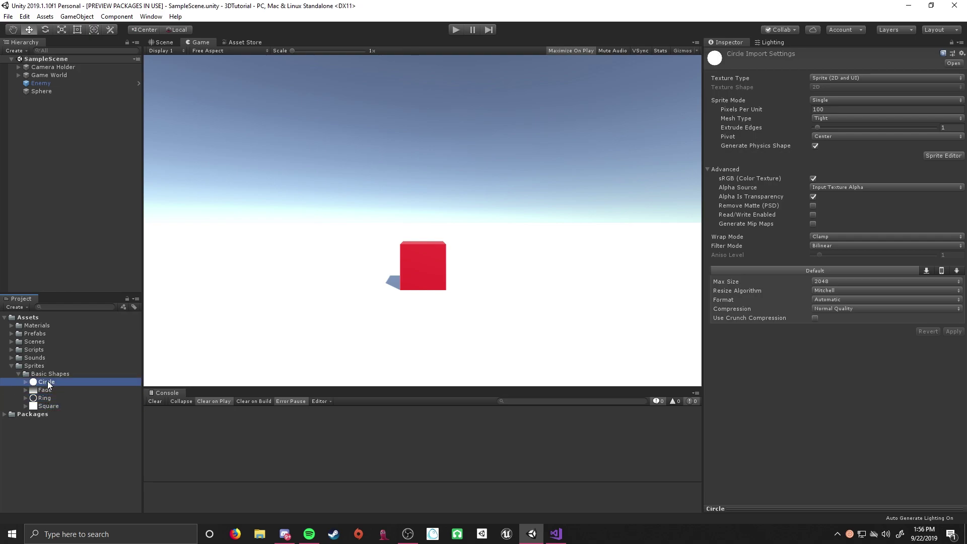
{"action": "left_click", "coordinate": [52, 405]}
{"action": "left_click", "coordinate": [49, 398]}
{"action": "left_click", "coordinate": [48, 390]}
{"action": "left_click", "coordinate": [48, 383]}
{"action": "left_click", "coordinate": [51, 406]}
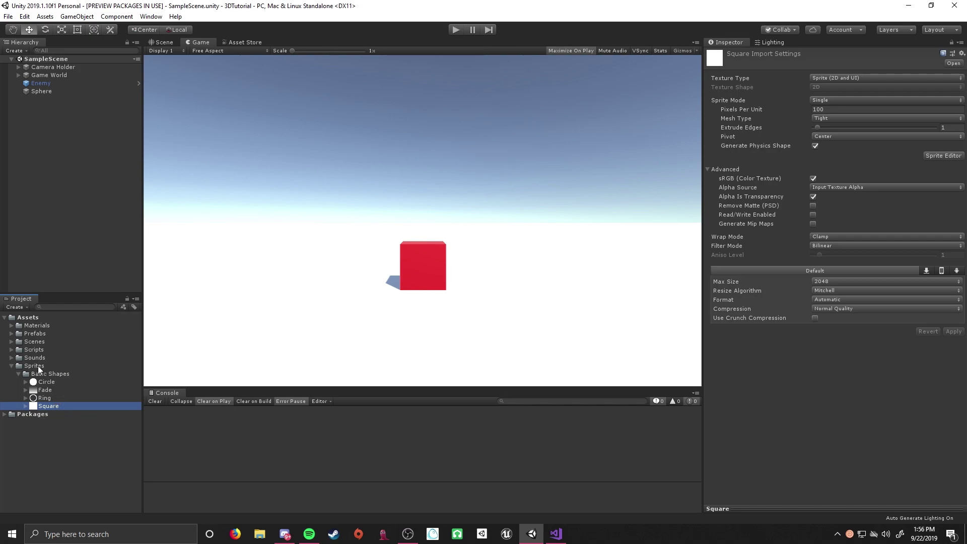
- Create a folder named Sprites2D in the project's Assets folder
{"action": "left_click", "coordinate": [40, 316]}
{"action": "right_click", "coordinate": [40, 316]}
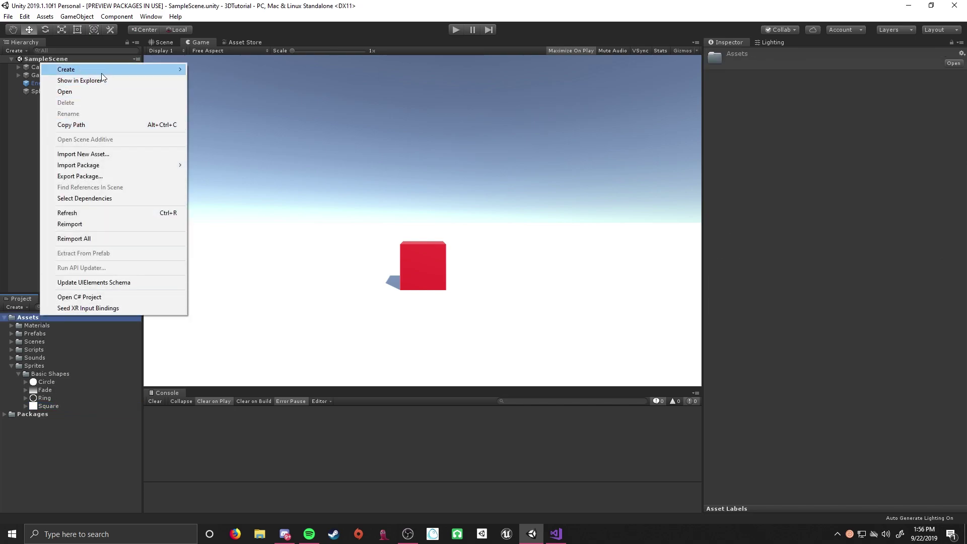
{"action": "mouse_move", "coordinate": [101, 71]}
{"action": "left_click", "coordinate": [243, 70]}
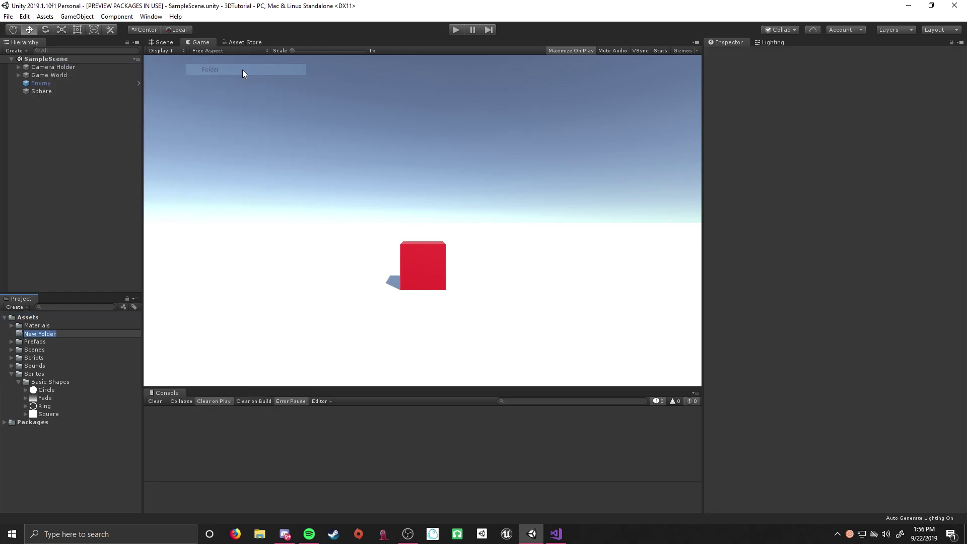
{"action": "type", "text": "Sprites2D"}
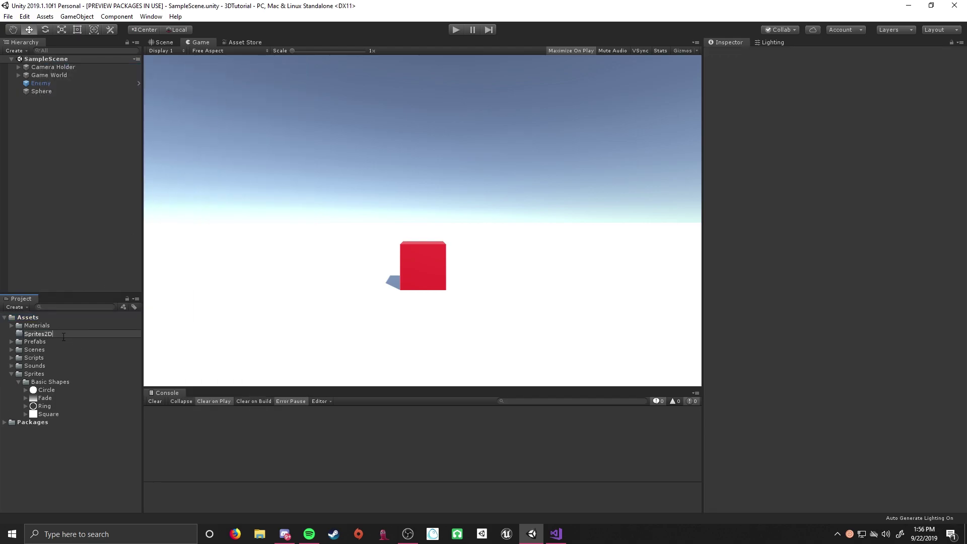
{"action": "key", "text": "Return"}
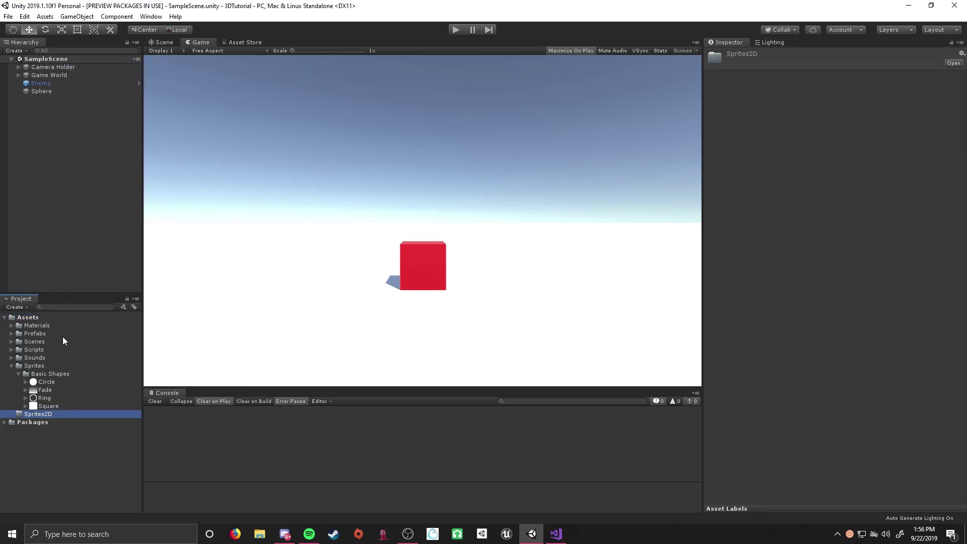
- Delete the Sprites2D folder from Assets and collapse the Sprites folder
{"action": "left_click", "coordinate": [37, 407]}
{"action": "left_click", "coordinate": [37, 415]}
{"action": "key", "text": "Delete"}
{"action": "left_click", "coordinate": [513, 290]}
{"action": "left_click", "coordinate": [15, 367]}
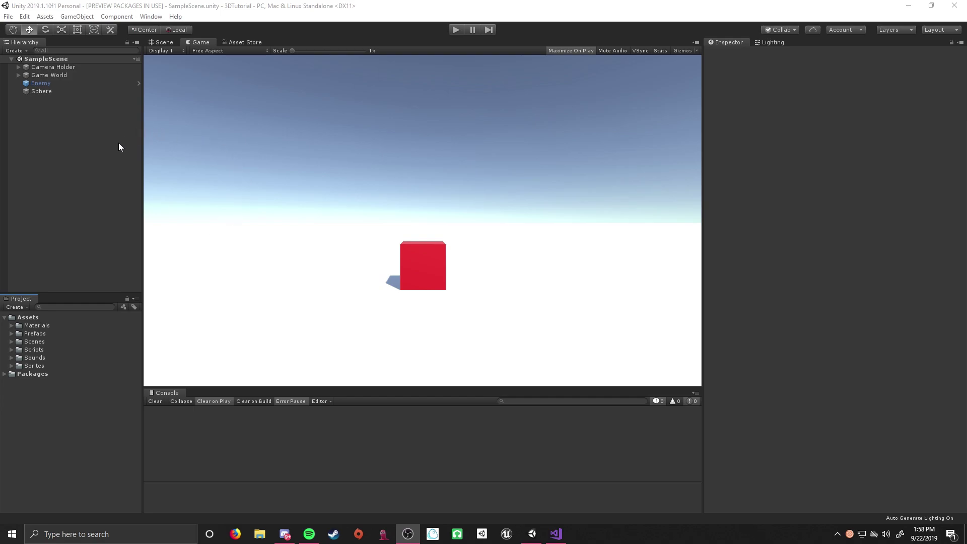
- Add a Particle System effect object to SampleScene
{"action": "right_click", "coordinate": [62, 140]}
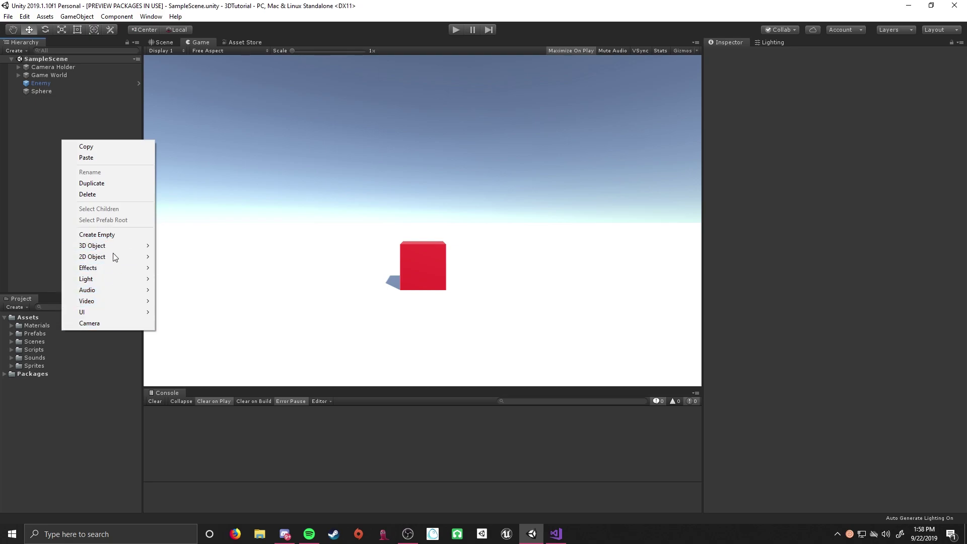
{"action": "mouse_move", "coordinate": [107, 270]}
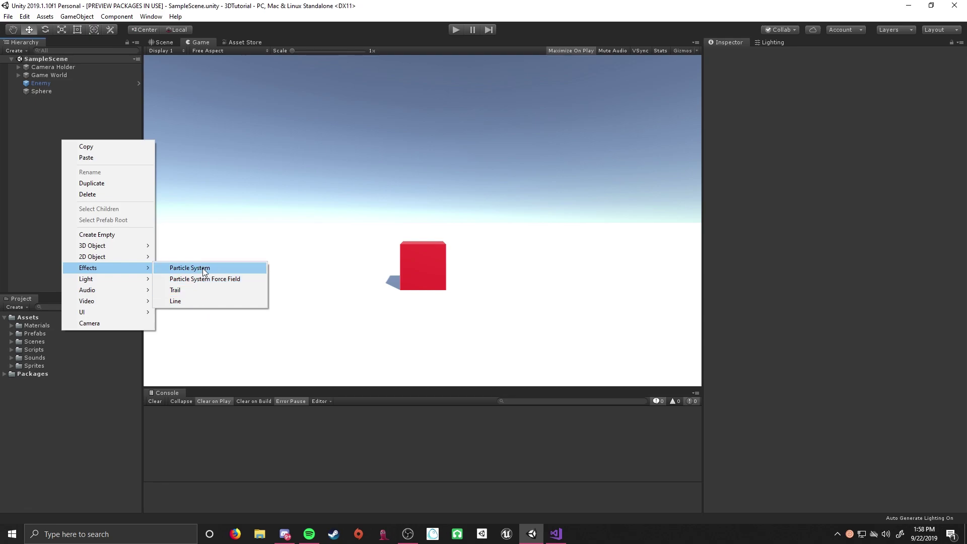
{"action": "left_click", "coordinate": [232, 267]}
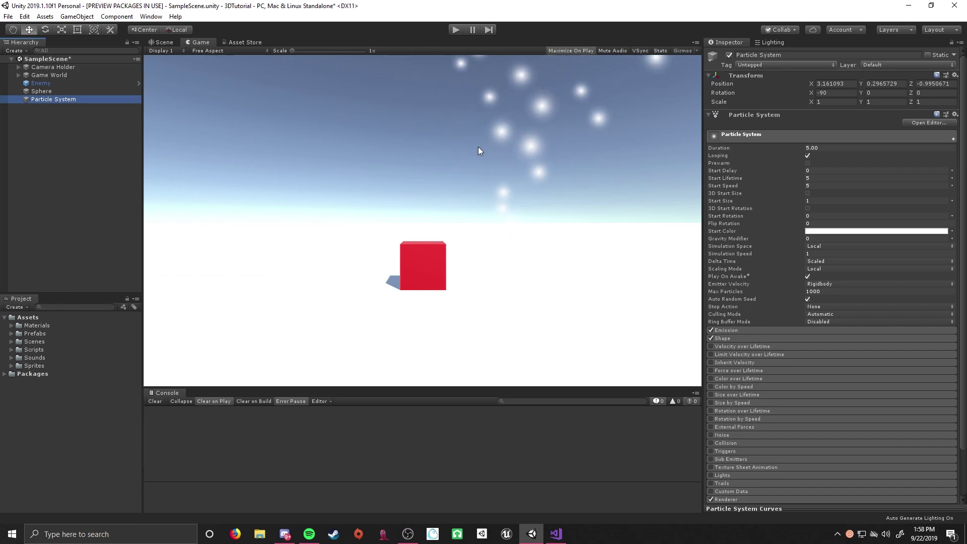
- Raise the particle system to a Y position of 2.22 in the Scene view and stop its particle preview
{"action": "left_click", "coordinate": [164, 41]}
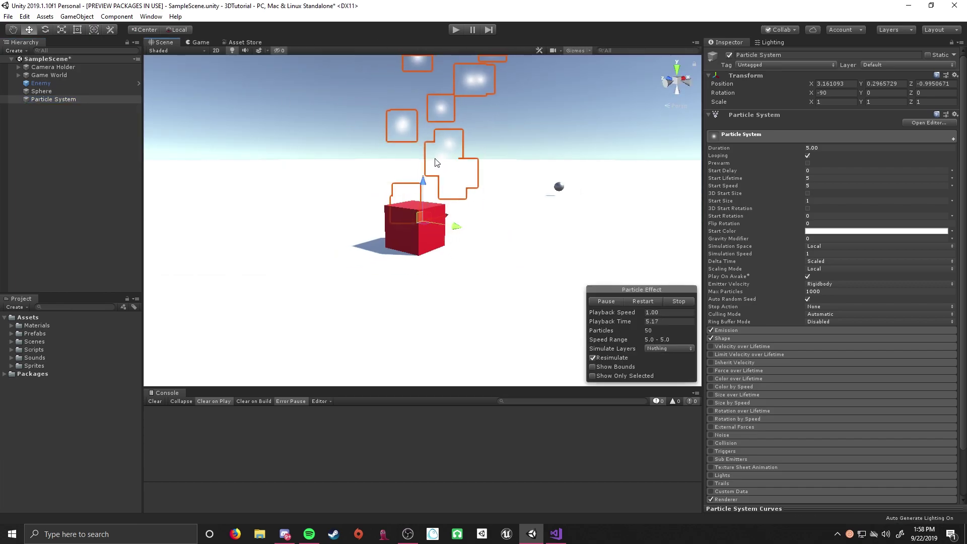
{"action": "right_click_drag", "start_coordinate": [493, 130], "coordinate": [335, 158]}
{"action": "key", "text": "d"}
{"action": "key", "text": "w"}
{"action": "key", "text": "s"}
{"action": "left_click_drag", "start_coordinate": [468, 209], "coordinate": [477, 134]}
{"action": "right_click_drag", "start_coordinate": [501, 131], "coordinate": [431, 162]}
{"action": "key", "text": "w"}
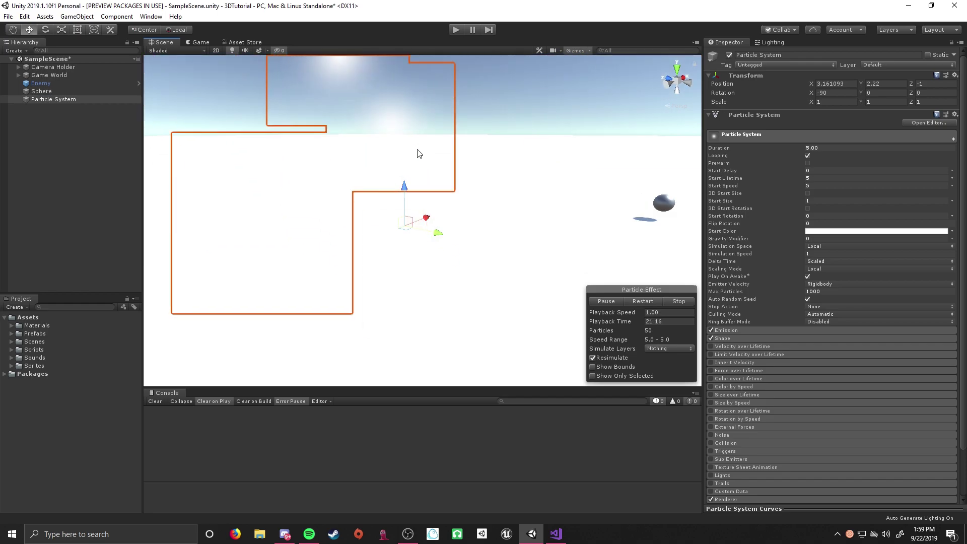
{"action": "left_click", "coordinate": [679, 302]}
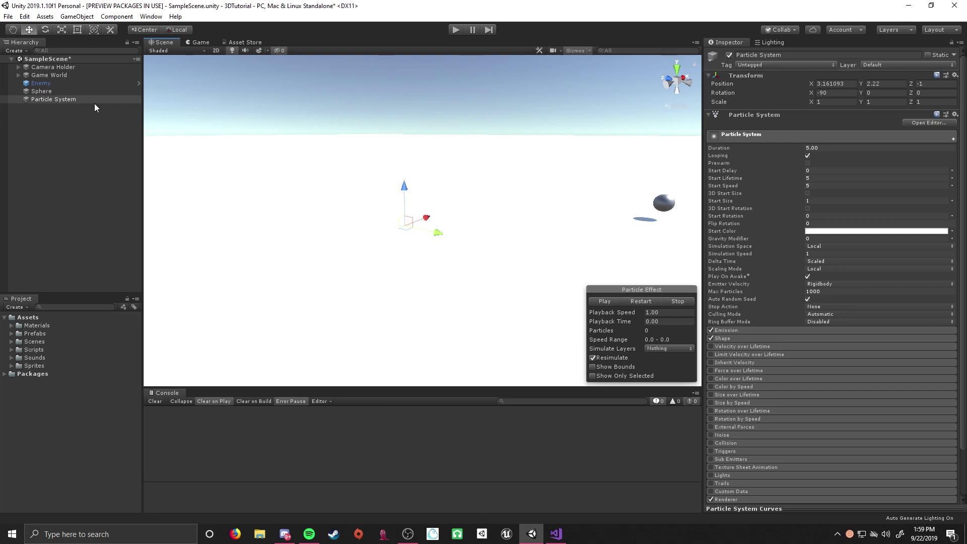
- Rename the Particle System object as Effect 1
{"action": "left_click", "coordinate": [62, 100]}
{"action": "left_click", "coordinate": [62, 101]}
{"action": "type", "text": "Effect 1"}
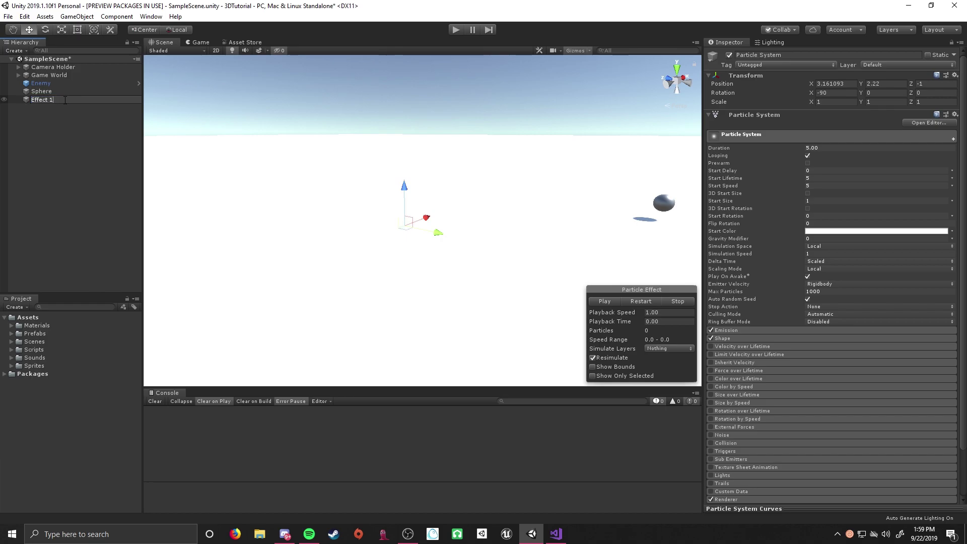
{"action": "key", "text": "Return"}
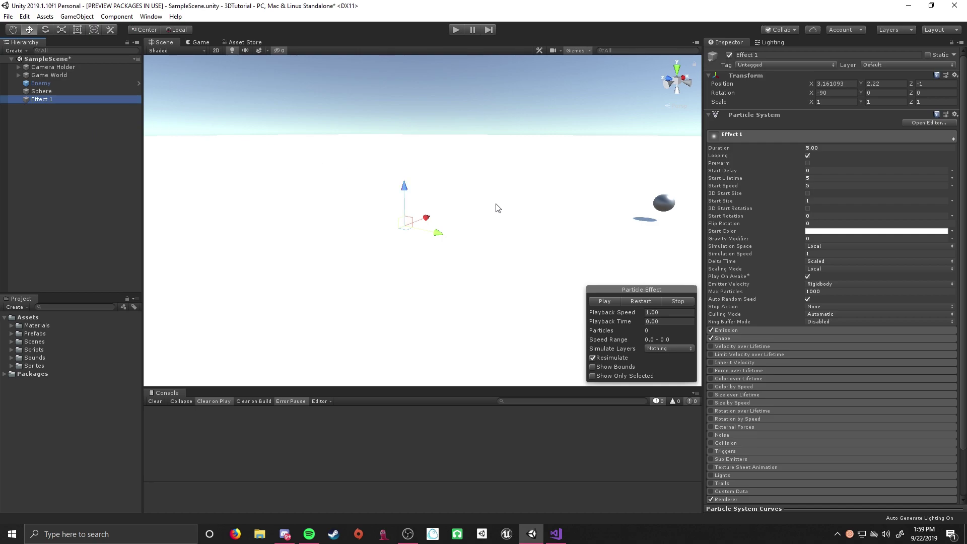
- Disable the Emission, Shape and Renderer modules of Effect 1 and reopen its main particle settings
{"action": "left_click", "coordinate": [829, 137]}
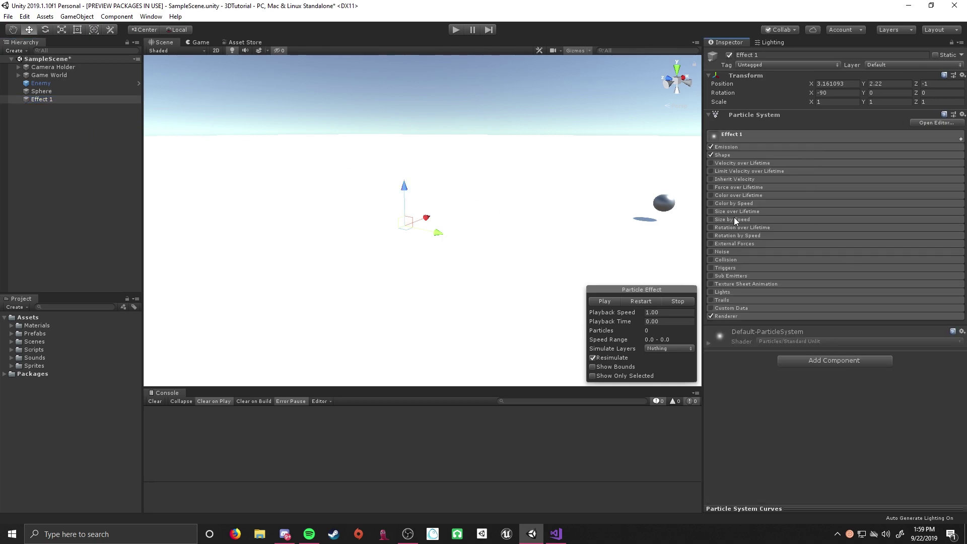
{"action": "left_click", "coordinate": [737, 137]}
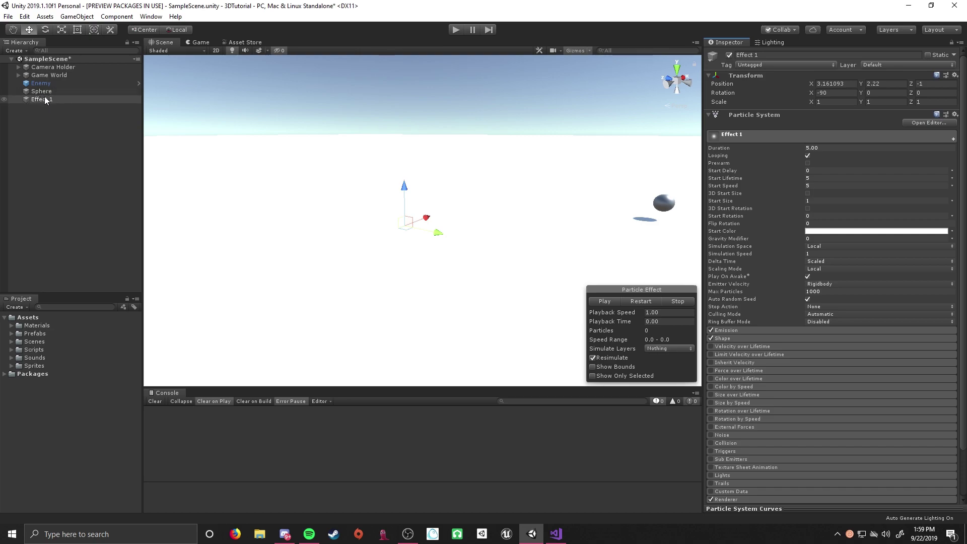
{"action": "left_click", "coordinate": [776, 135]}
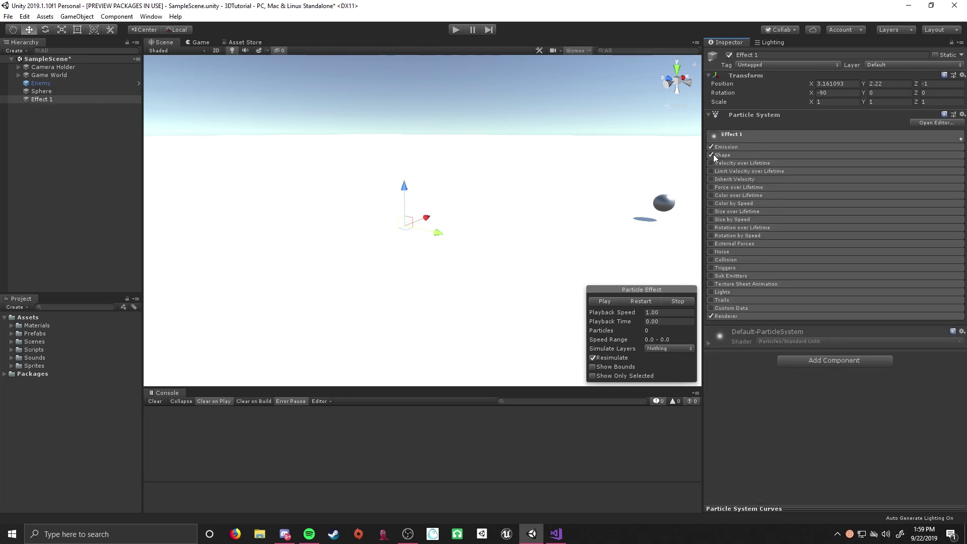
{"action": "left_click", "coordinate": [712, 148]}
{"action": "left_click", "coordinate": [711, 155]}
{"action": "left_click", "coordinate": [711, 316]}
{"action": "left_click", "coordinate": [755, 140]}
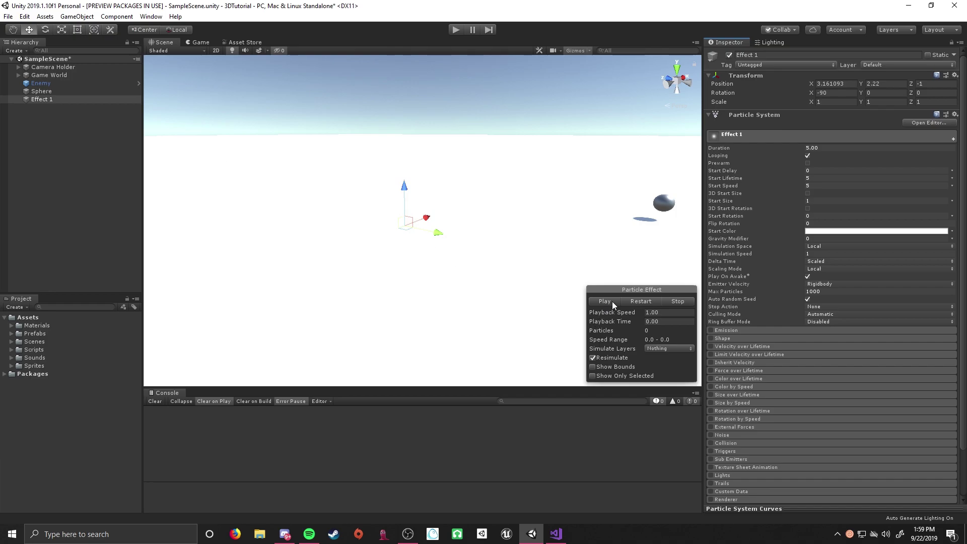
- Set the duration of Effect 1 to 2 and turn off looping
{"action": "left_click", "coordinate": [833, 148]}
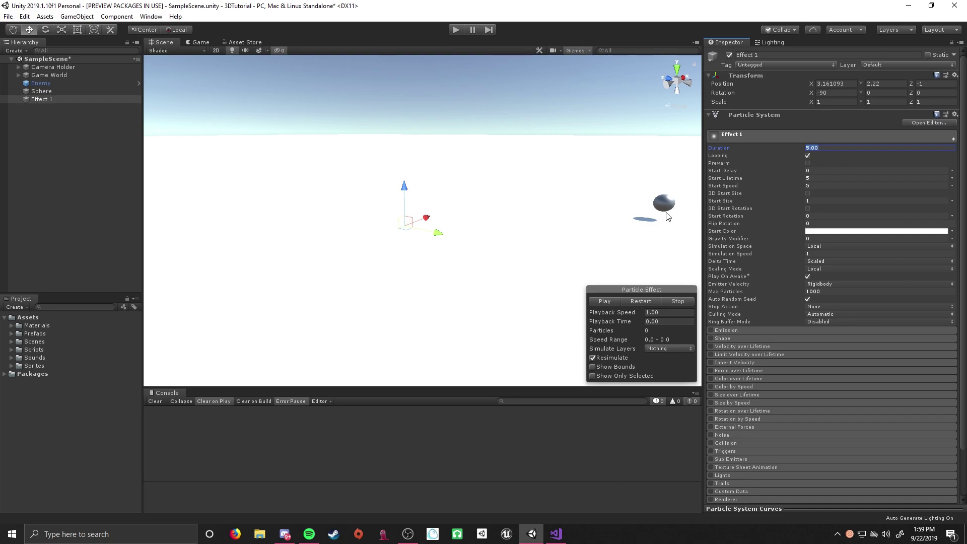
{"action": "type", "text": "1"}
{"action": "left_click", "coordinate": [808, 156]}
{"action": "left_click", "coordinate": [800, 149]}
{"action": "type", "text": "2"}
{"action": "key", "text": "Tab"}
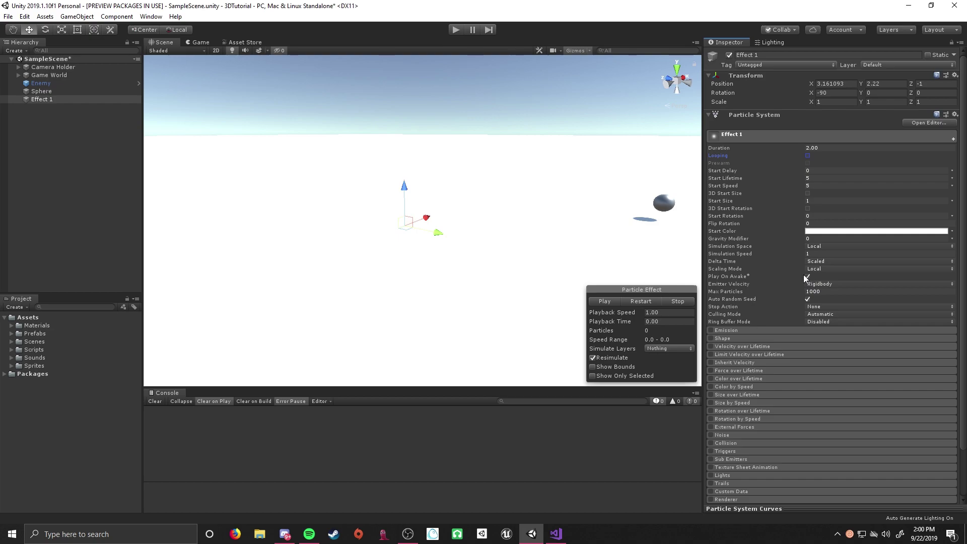
{"action": "mouse_move", "coordinate": [797, 275]}
{"action": "left_click", "coordinate": [770, 136]}
{"action": "left_click", "coordinate": [753, 135]}
{"action": "left_click", "coordinate": [776, 136]}
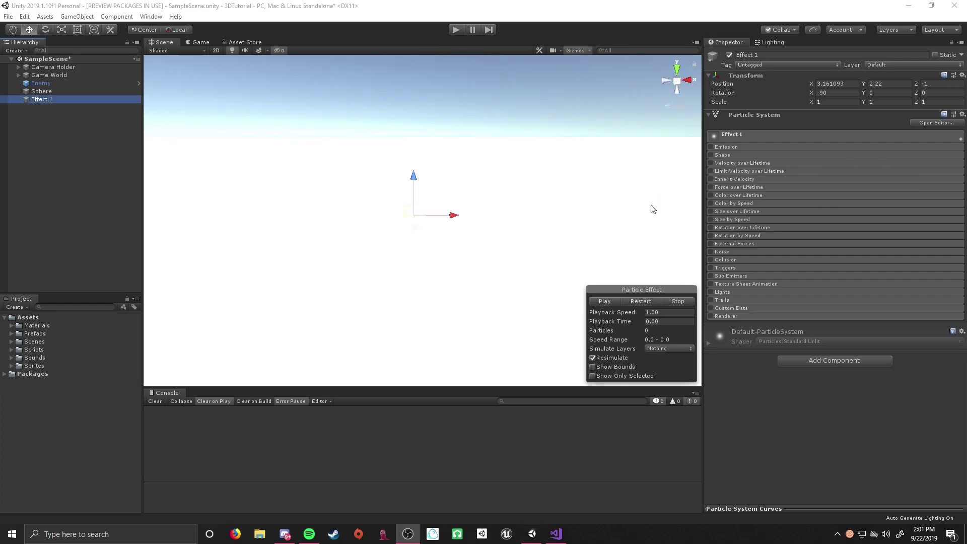
{"action": "left_click", "coordinate": [639, 214]}
{"action": "left_click_drag", "start_coordinate": [639, 214], "coordinate": [539, 193], "text": "alt"}
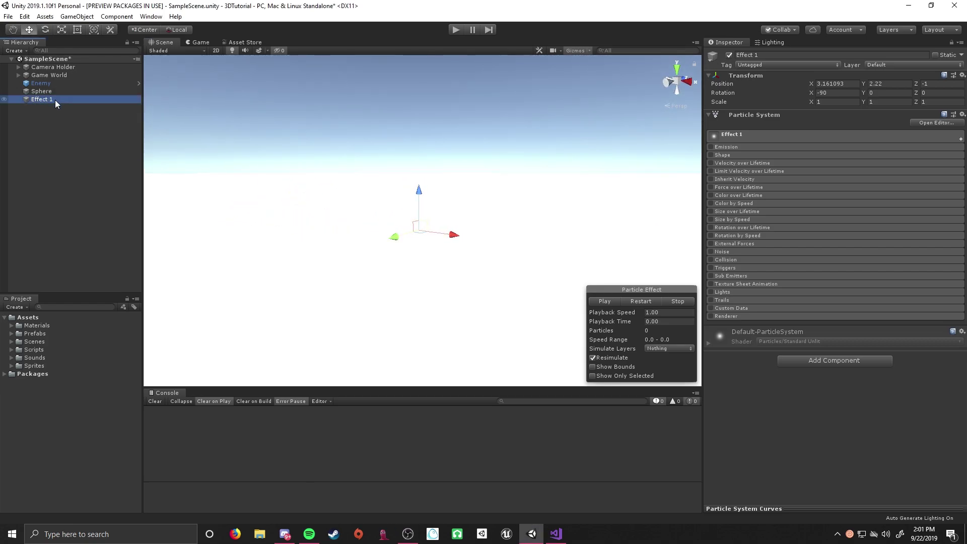
- Turn on looping for Effect 1 and collapse its main particle settings
{"action": "left_click", "coordinate": [758, 134]}
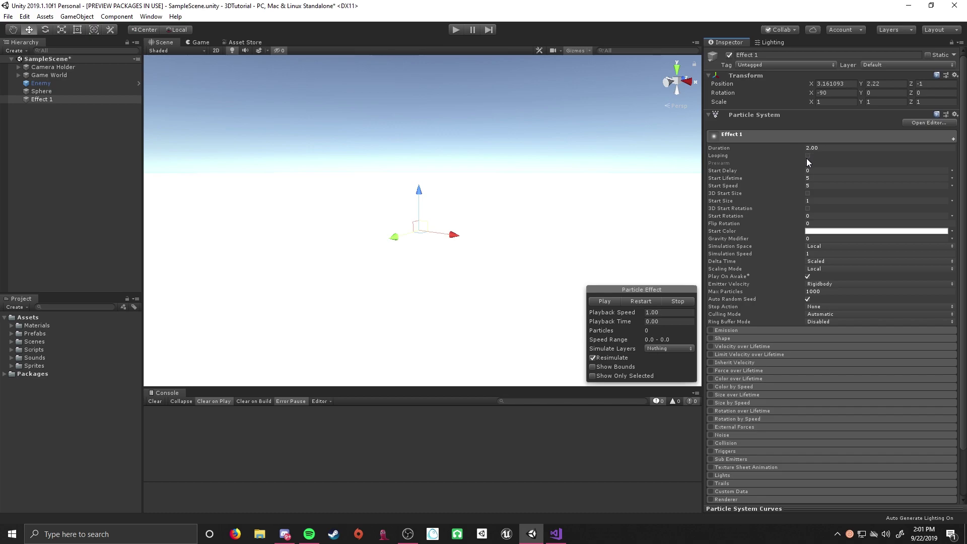
{"action": "left_click", "coordinate": [796, 137]}
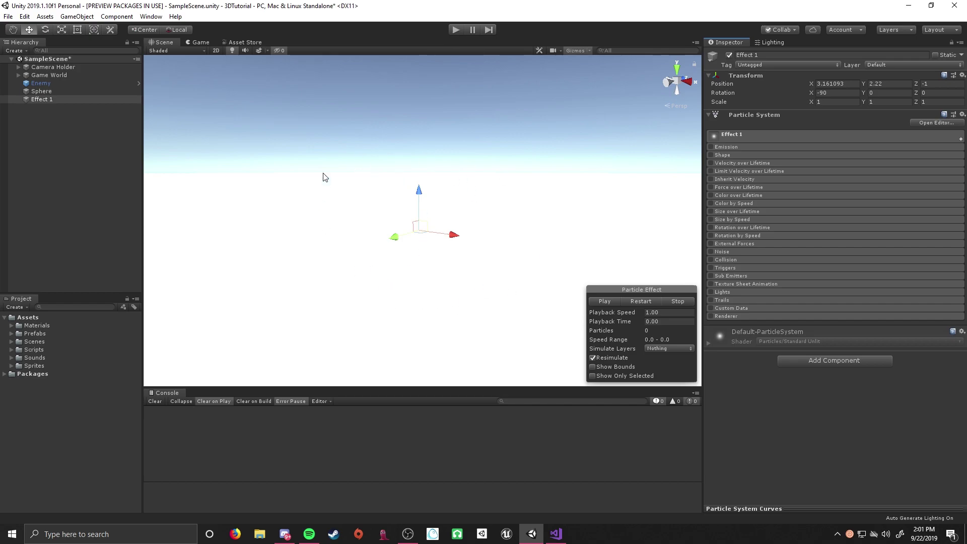
{"action": "left_click", "coordinate": [102, 99]}
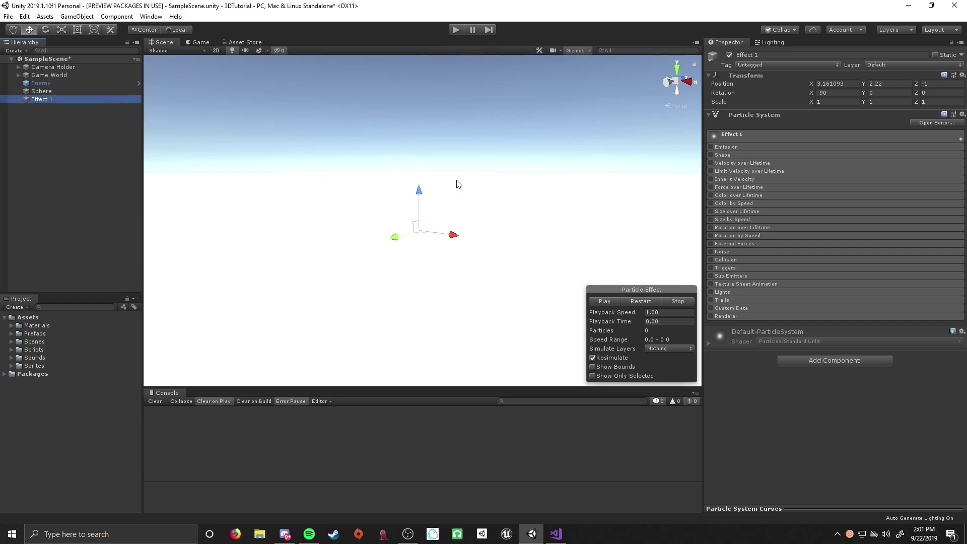
{"action": "left_click", "coordinate": [742, 136]}
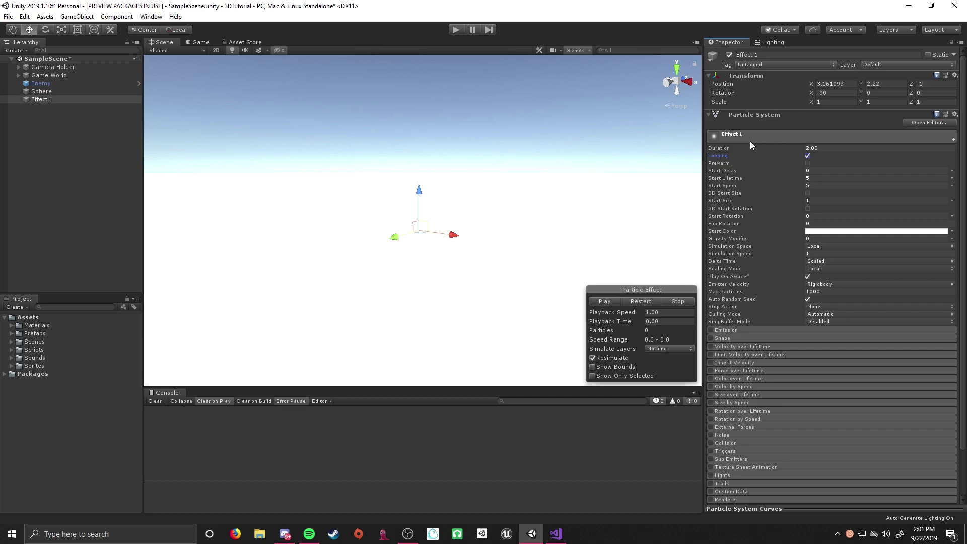
{"action": "left_click", "coordinate": [752, 139]}
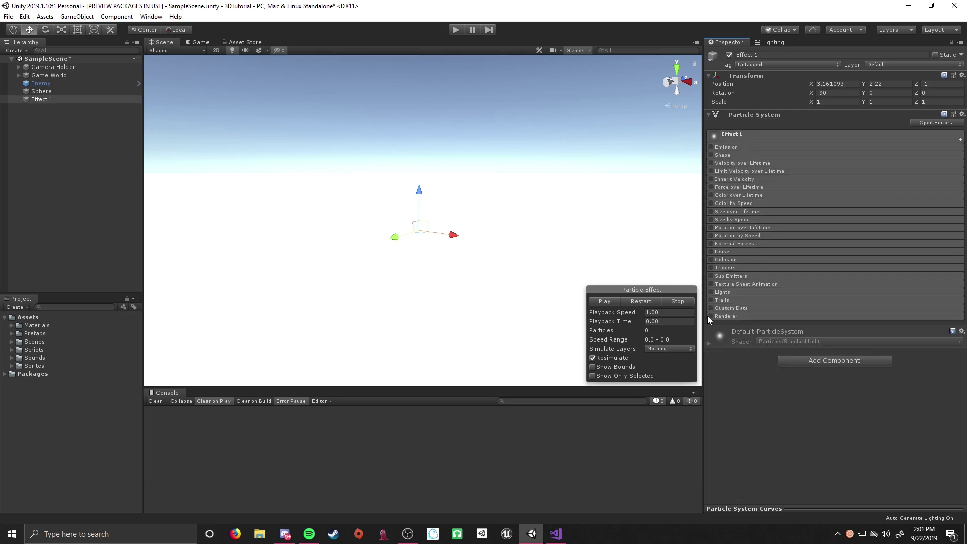
- Add a new particle system as a child of Effect 1
{"action": "right_click", "coordinate": [52, 101]}
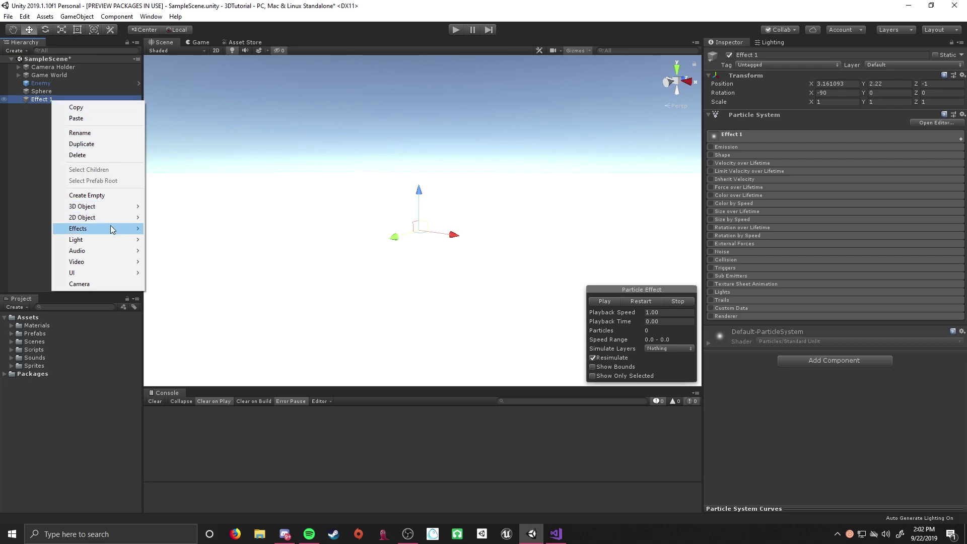
{"action": "mouse_move", "coordinate": [111, 229]}
{"action": "left_click", "coordinate": [165, 229]}
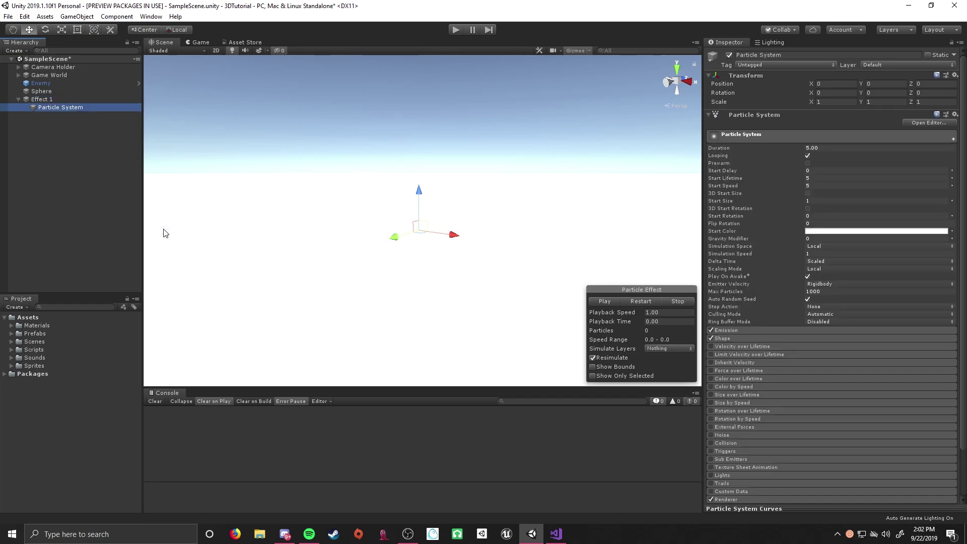
- Rename the child particle system as Sparks
{"action": "left_click", "coordinate": [51, 99]}
{"action": "left_click", "coordinate": [52, 107]}
{"action": "left_click", "coordinate": [50, 99]}
{"action": "left_click", "coordinate": [53, 107]}
{"action": "key", "text": "F2"}
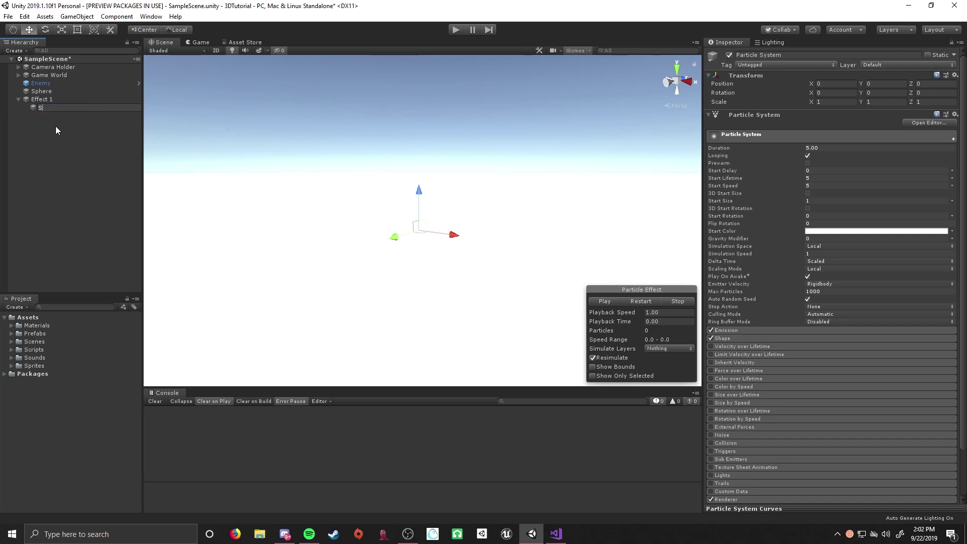
{"action": "type", "text": "Sparks"}
{"action": "key", "text": "Return"}
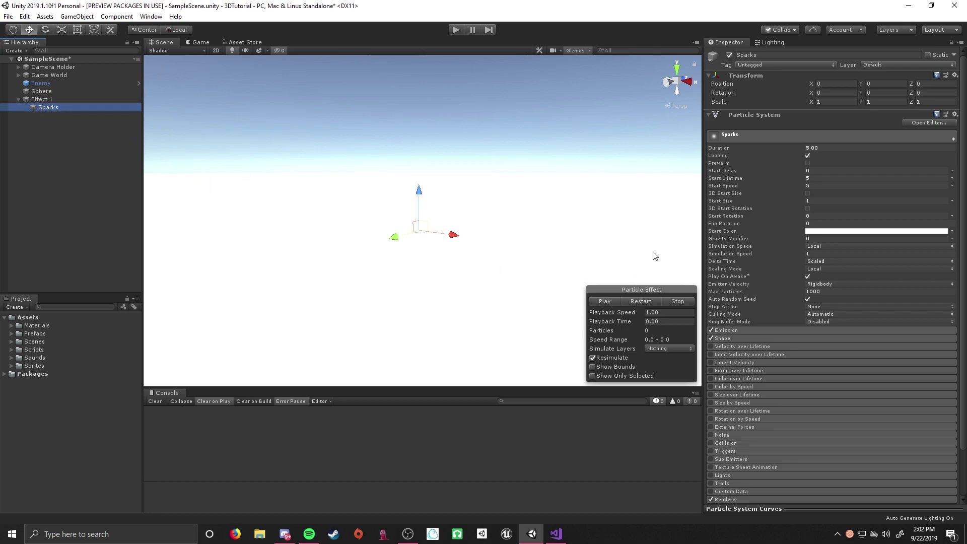
- Set the duration of Sparks to 2 and keep looping turned on
{"action": "left_click", "coordinate": [835, 148]}
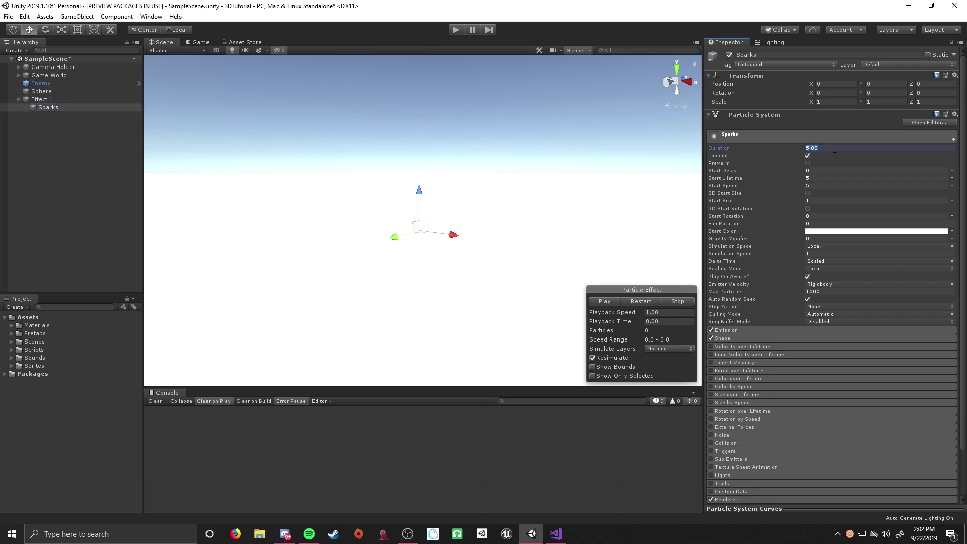
{"action": "left_click", "coordinate": [809, 157]}
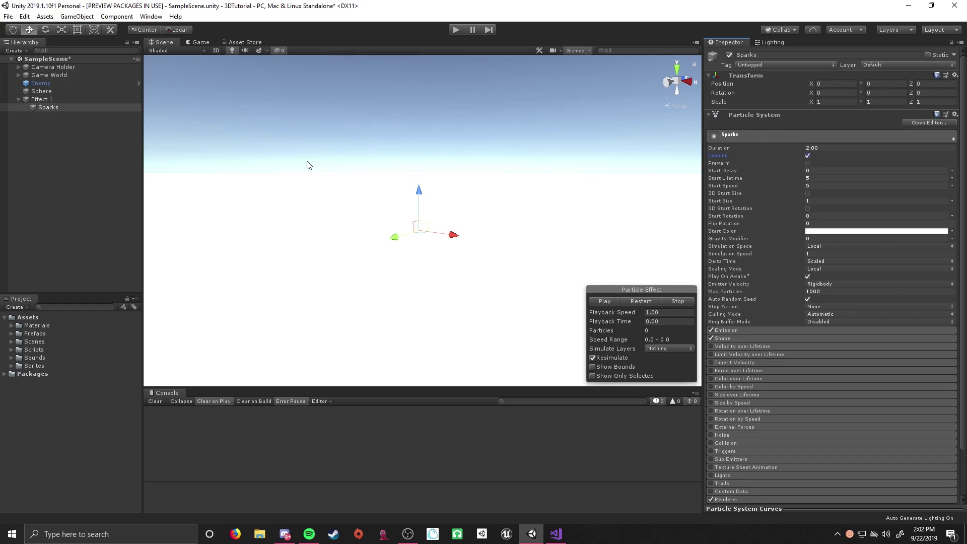
{"action": "scroll", "coordinate": [812, 171], "scroll_direction": "down", "scroll_amount": 3}
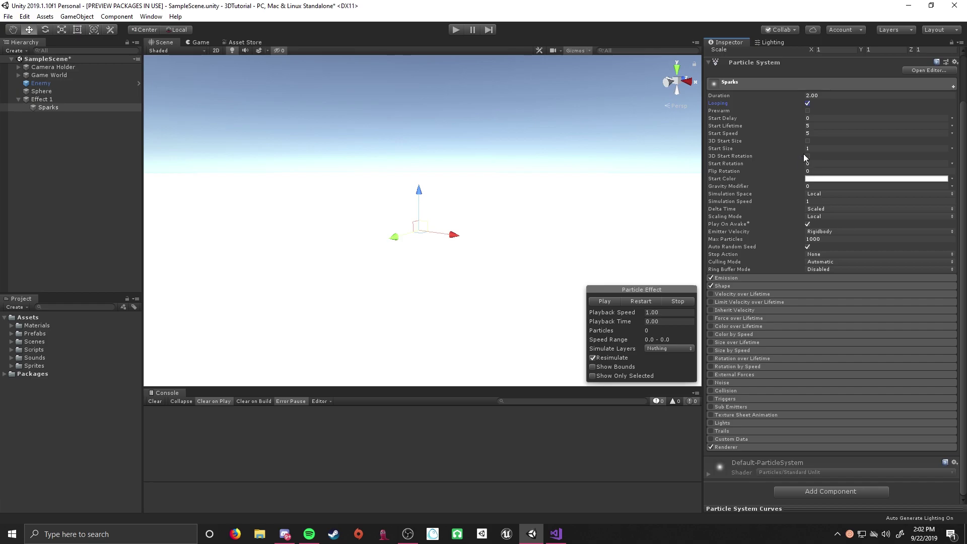
{"action": "scroll", "coordinate": [803, 149], "scroll_direction": "up", "scroll_amount": 3}
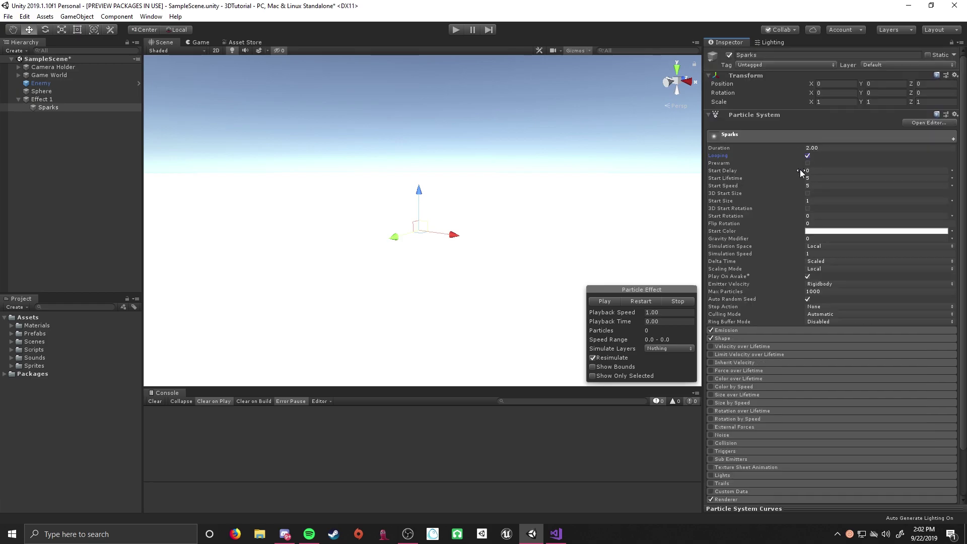
- Play the particle preview in the scene and collapse the main particle settings of Sparks
{"action": "left_click", "coordinate": [602, 301]}
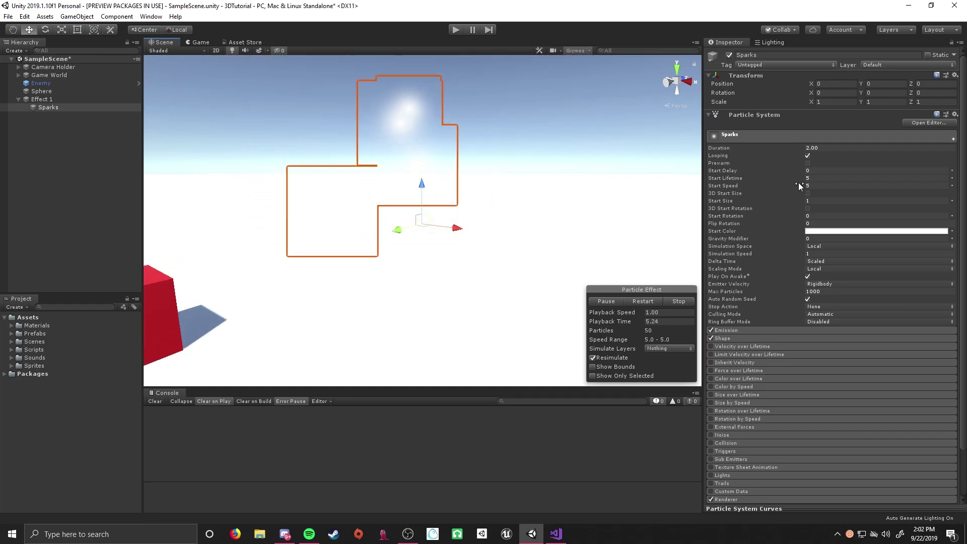
{"action": "left_click", "coordinate": [764, 135]}
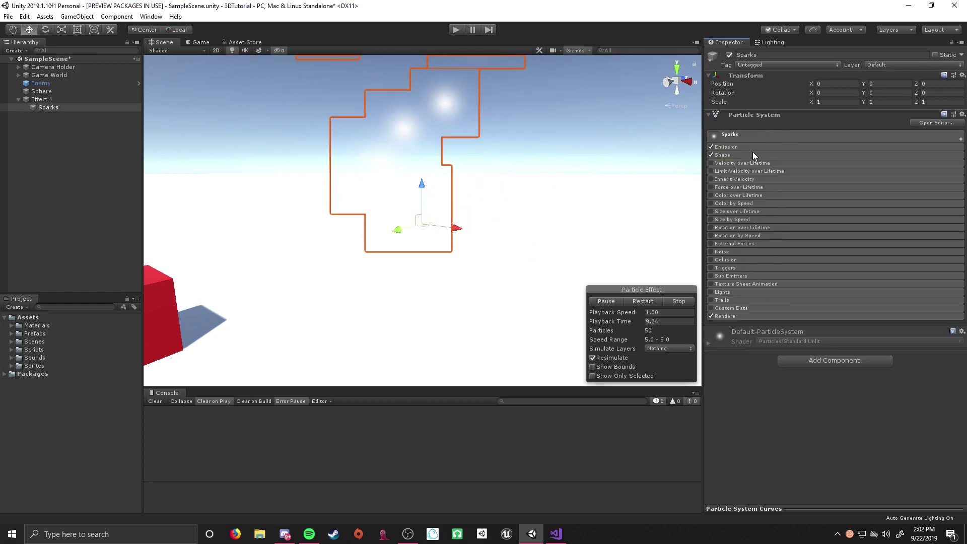
{"action": "left_click", "coordinate": [746, 137]}
{"action": "left_click", "coordinate": [746, 138]}
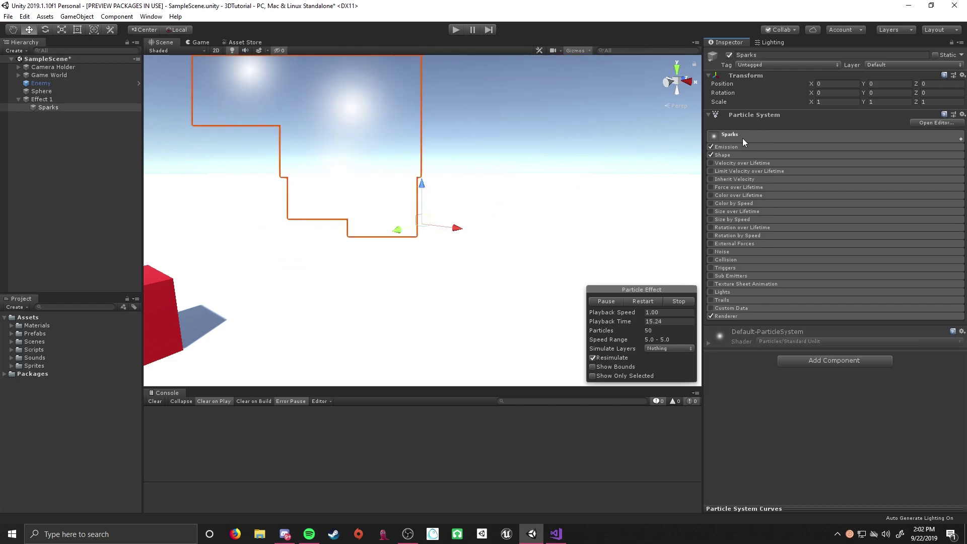
- Enable the Texture Sheet Animation module of Sparks in Sprites mode and assign the Circle sprite
{"action": "left_click", "coordinate": [711, 284]}
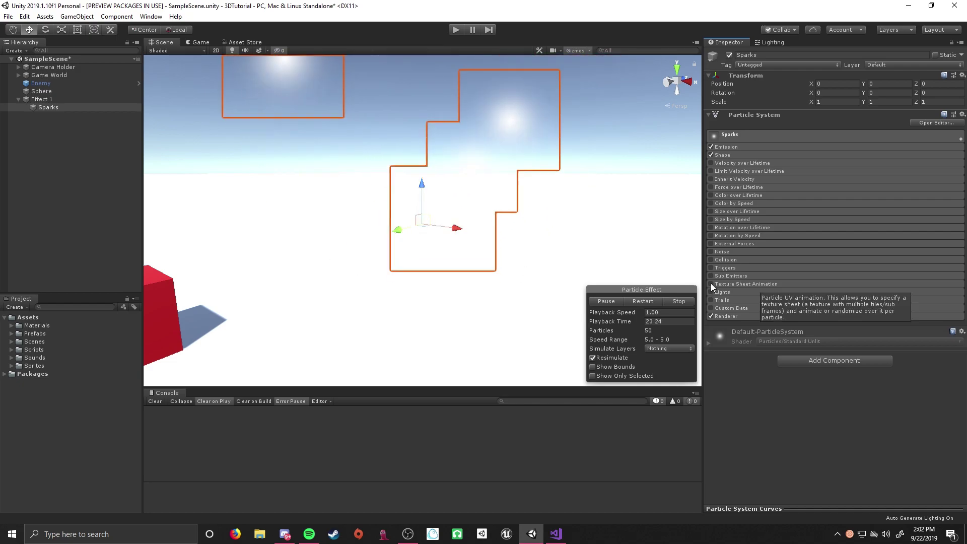
{"action": "left_click", "coordinate": [749, 284]}
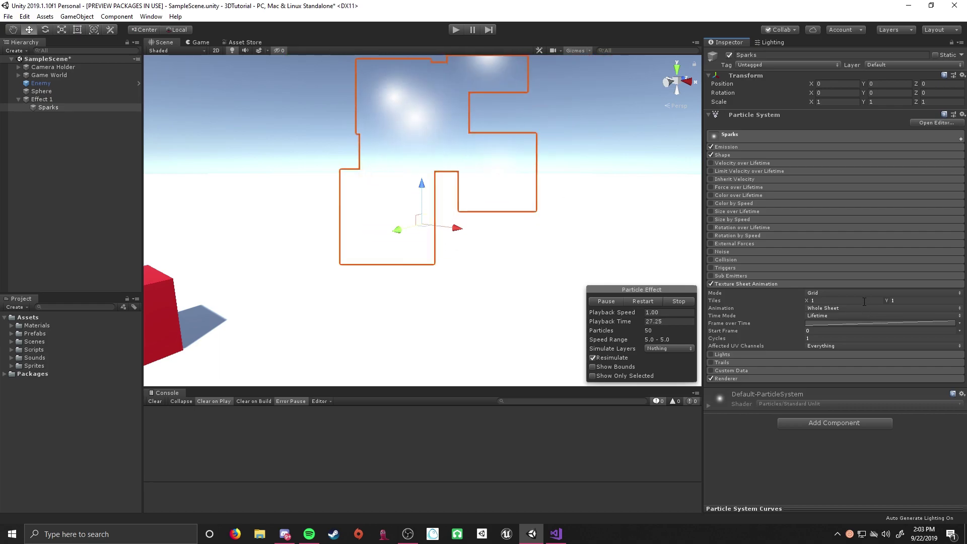
{"action": "left_click", "coordinate": [831, 294]}
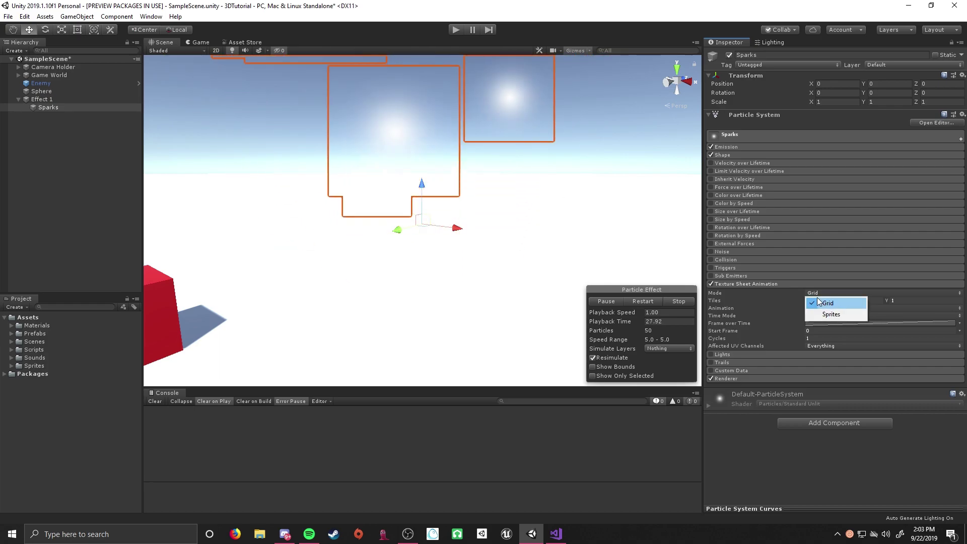
{"action": "left_click", "coordinate": [831, 315]}
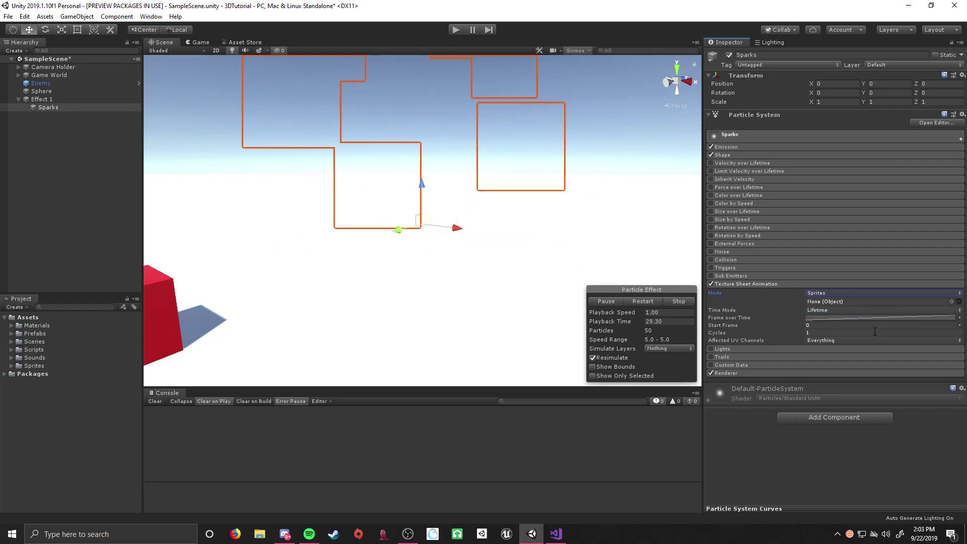
{"action": "left_click", "coordinate": [958, 302]}
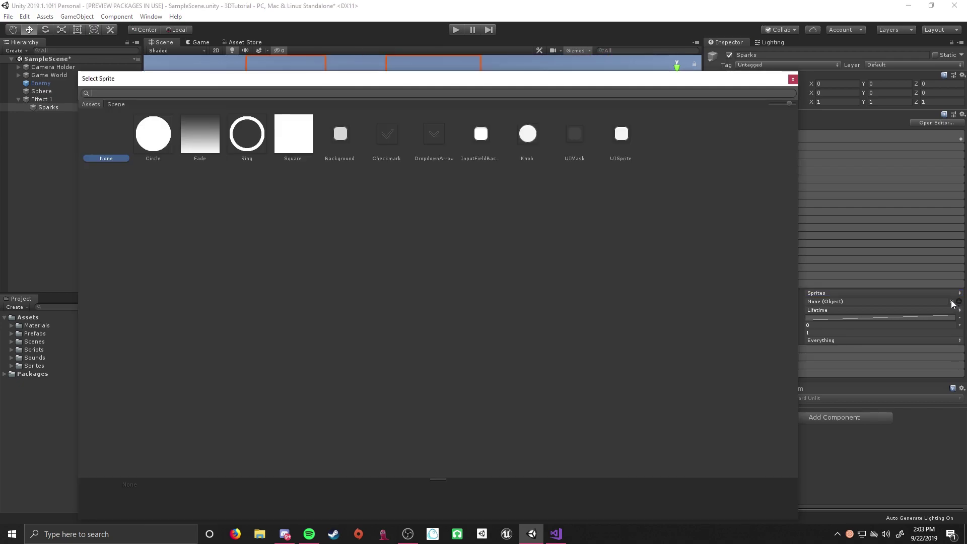
{"action": "left_click", "coordinate": [792, 80]}
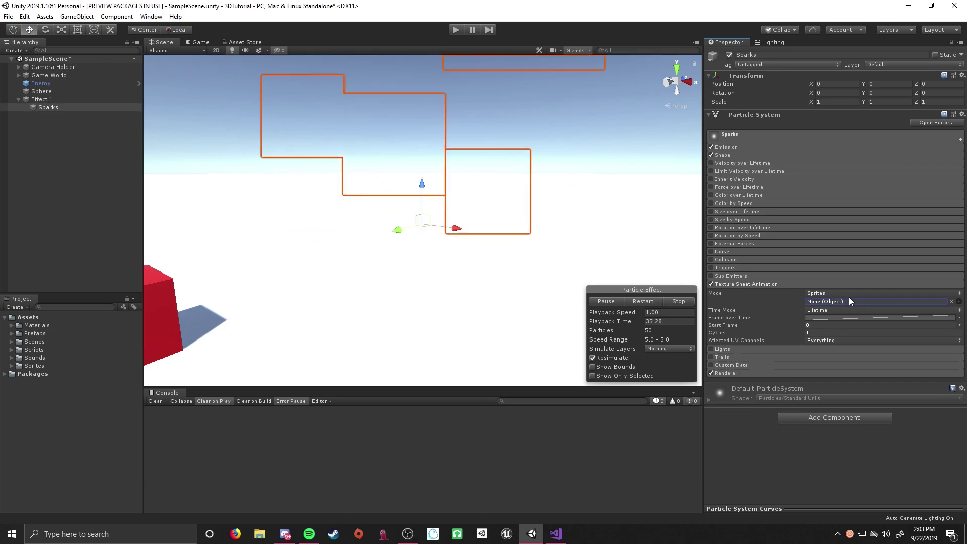
{"action": "left_click", "coordinate": [952, 302]}
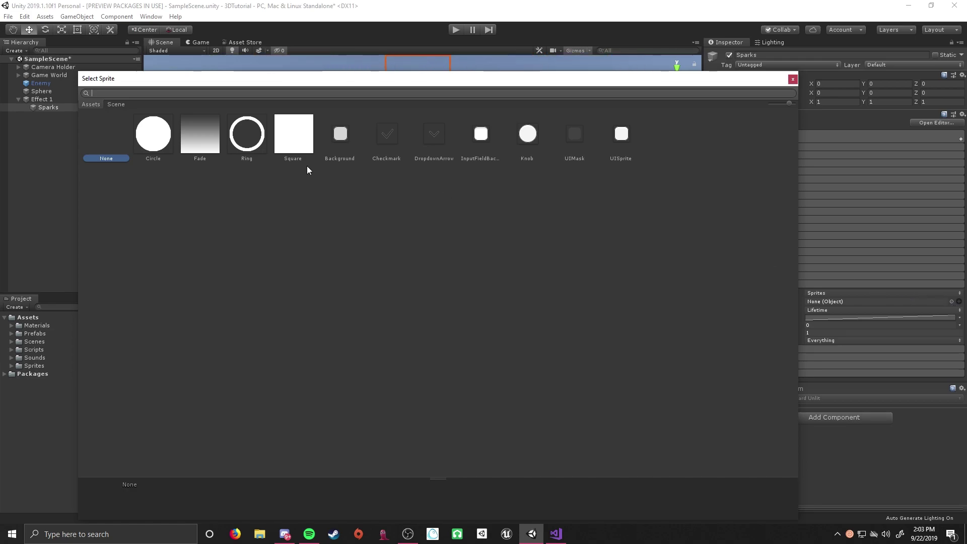
{"action": "double_click", "coordinate": [153, 134]}
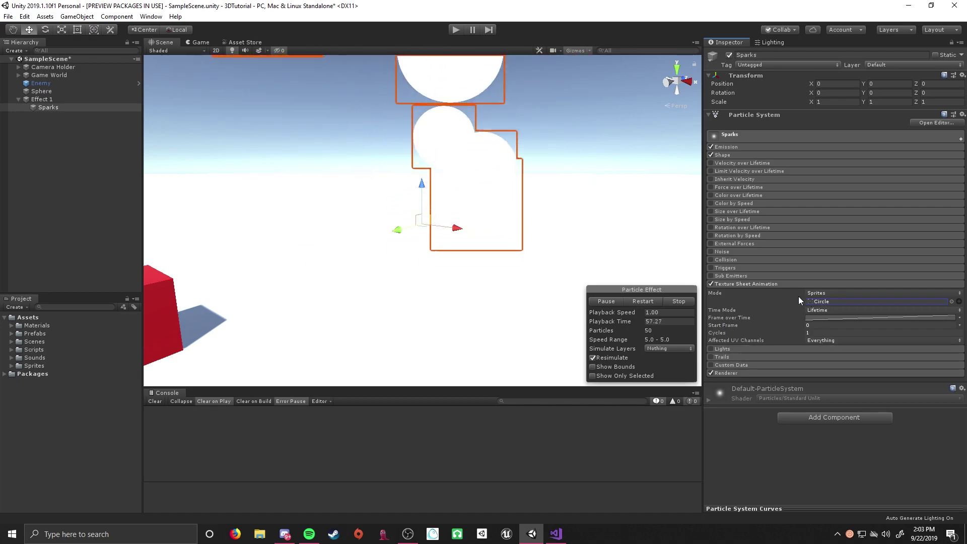
- Disable the Texture Sheet Animation module of Sparks and collapse its settings
{"action": "left_click", "coordinate": [712, 284]}
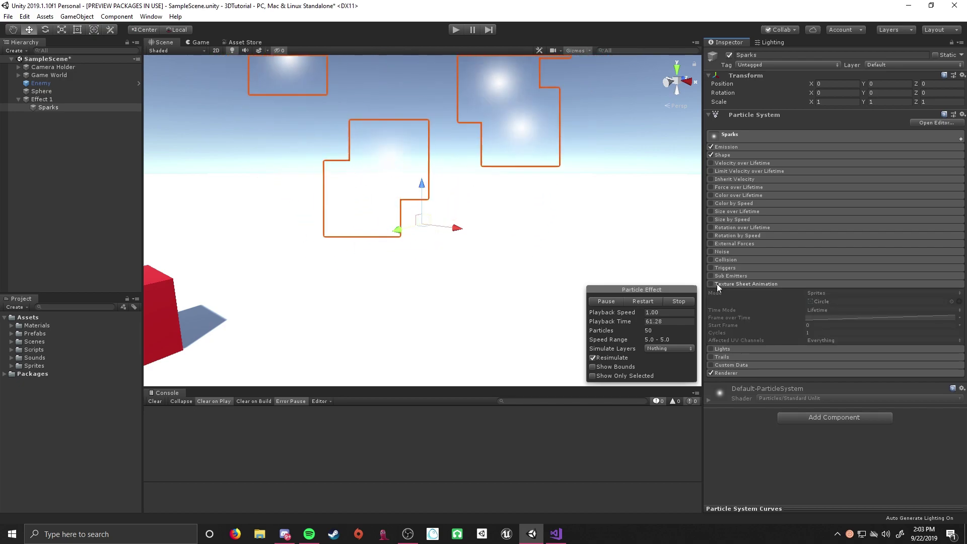
{"action": "left_click", "coordinate": [717, 284]}
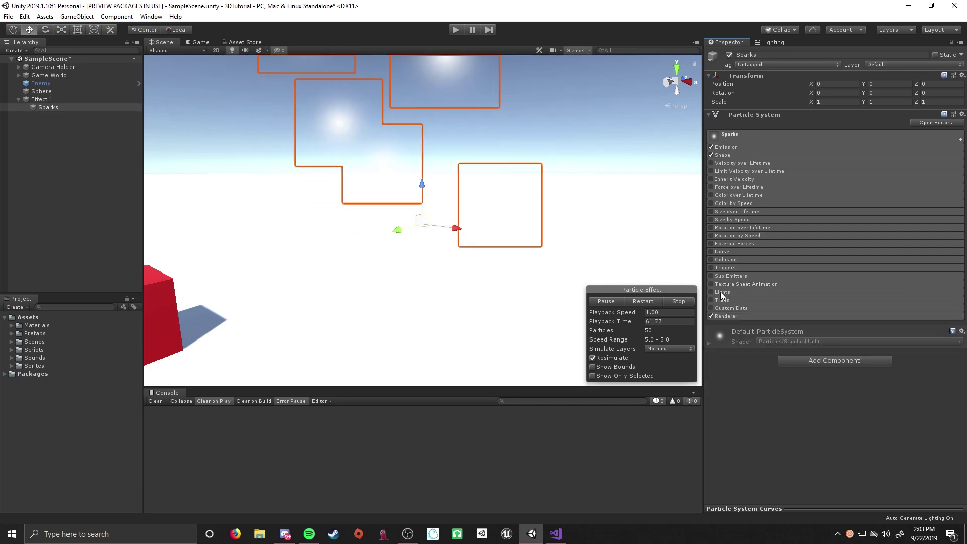
- Expand the Renderer module of Sparks, set its render mode to Mesh and choose the Sphere mesh
{"action": "left_click", "coordinate": [736, 316]}
{"action": "scroll", "coordinate": [760, 313], "scroll_direction": "down", "scroll_amount": 3}
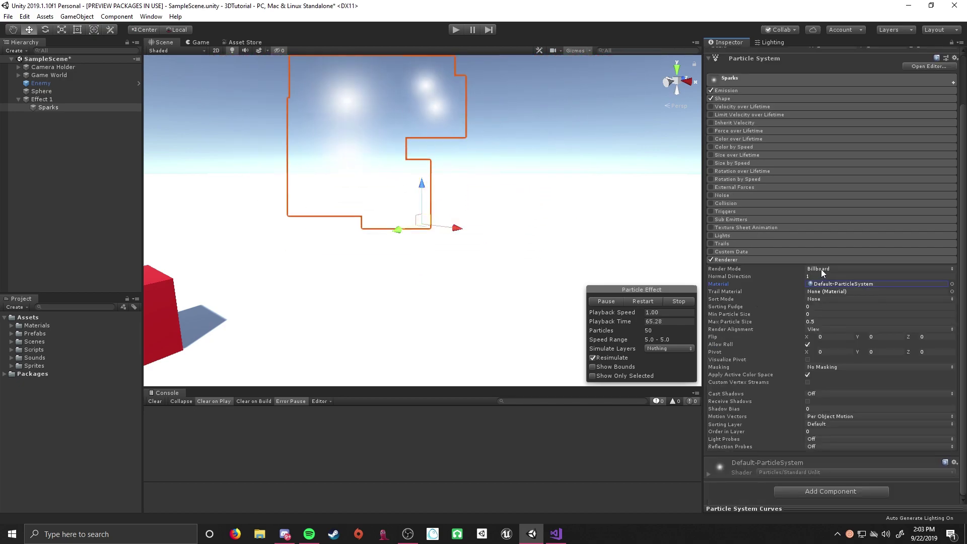
{"action": "left_click", "coordinate": [832, 270]}
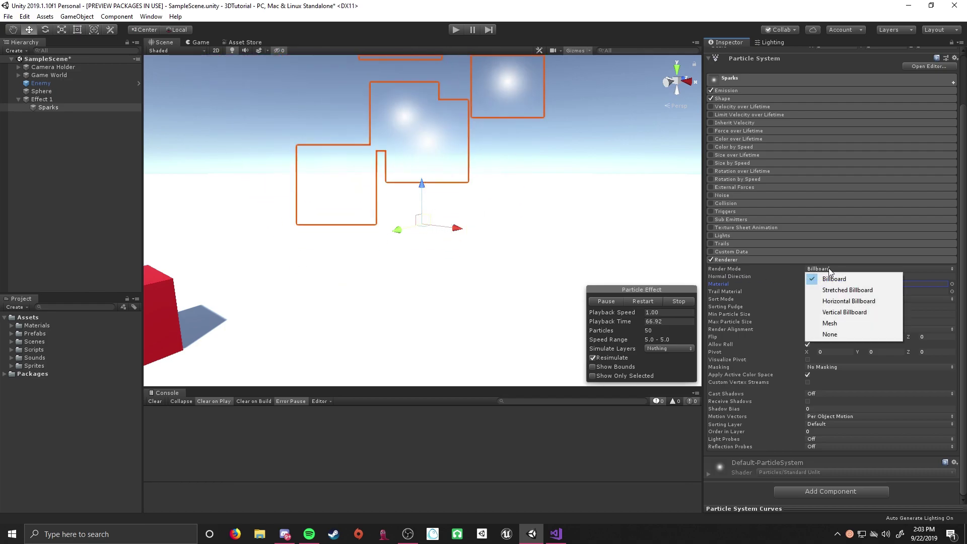
{"action": "left_click", "coordinate": [839, 325]}
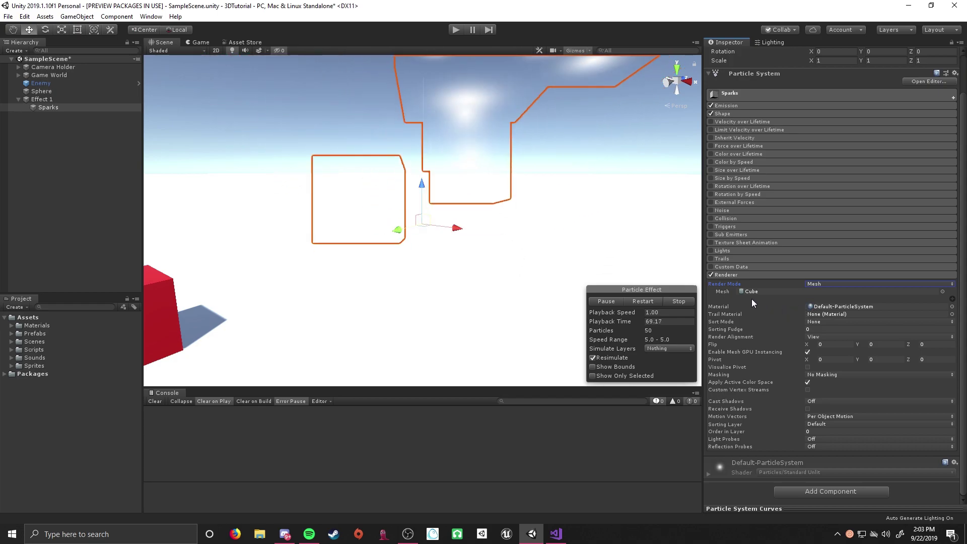
{"action": "left_click", "coordinate": [942, 291]}
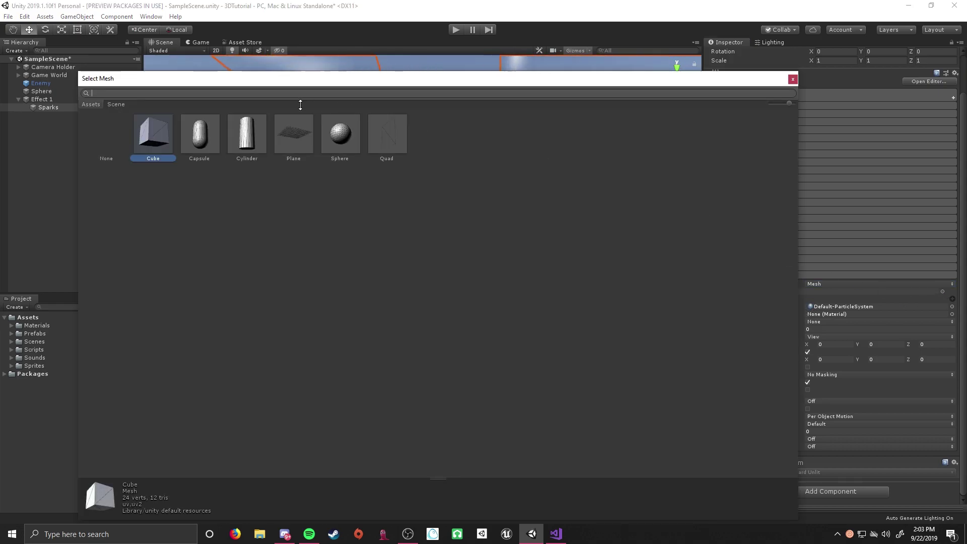
{"action": "left_click", "coordinate": [341, 136]}
{"action": "left_click", "coordinate": [153, 135]}
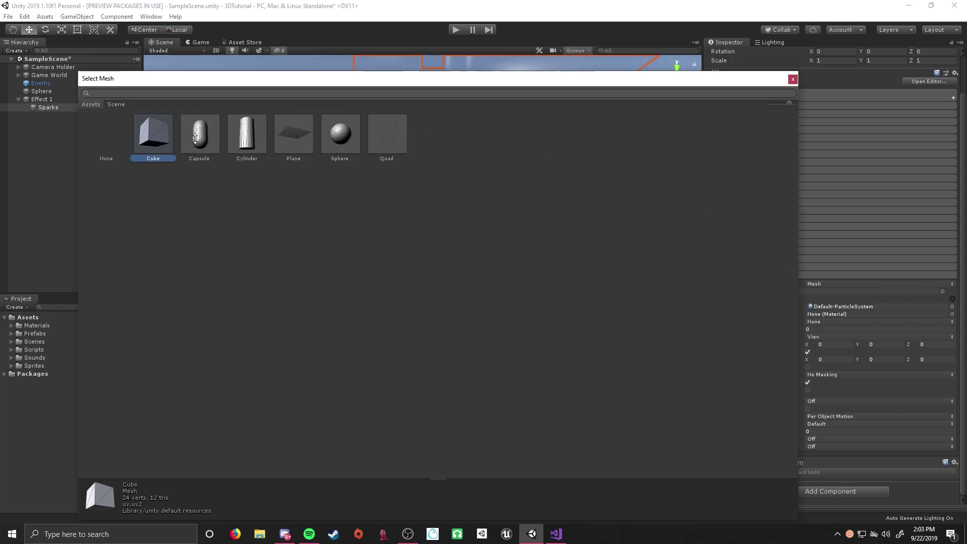
{"action": "double_click", "coordinate": [338, 144]}
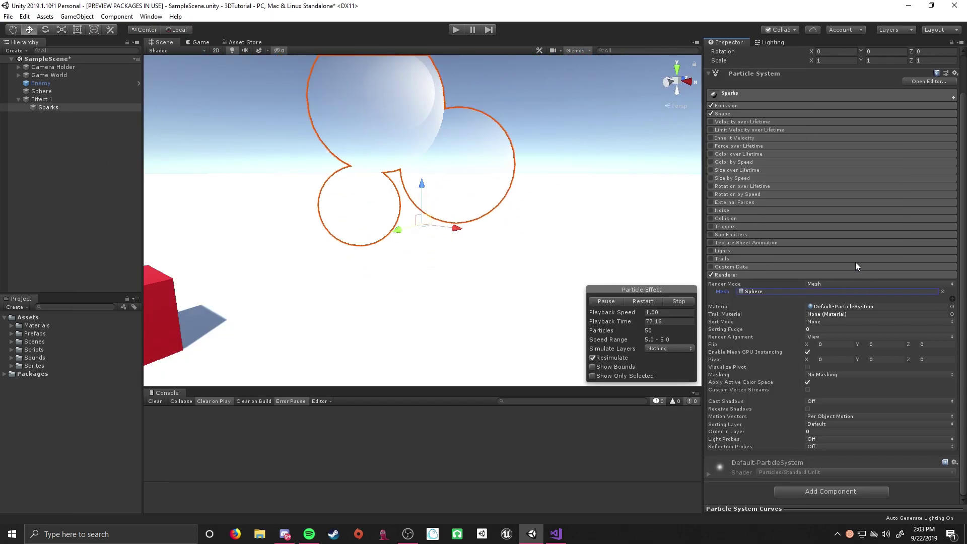
- Assign the Cube material to the Renderer of Sparks and replay the particle preview
{"action": "left_click", "coordinate": [952, 306]}
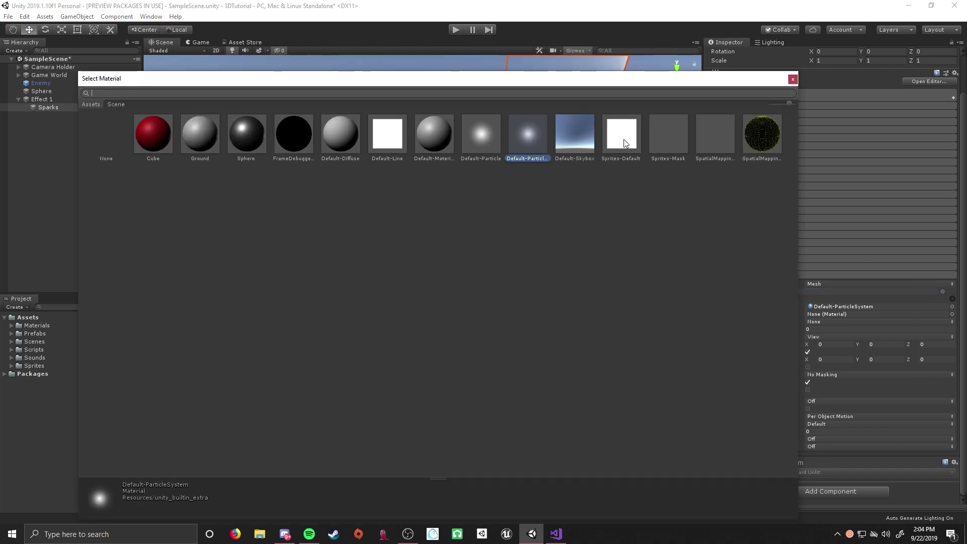
{"action": "left_click", "coordinate": [434, 134]}
{"action": "left_click", "coordinate": [200, 135]}
{"action": "left_click", "coordinate": [168, 140]}
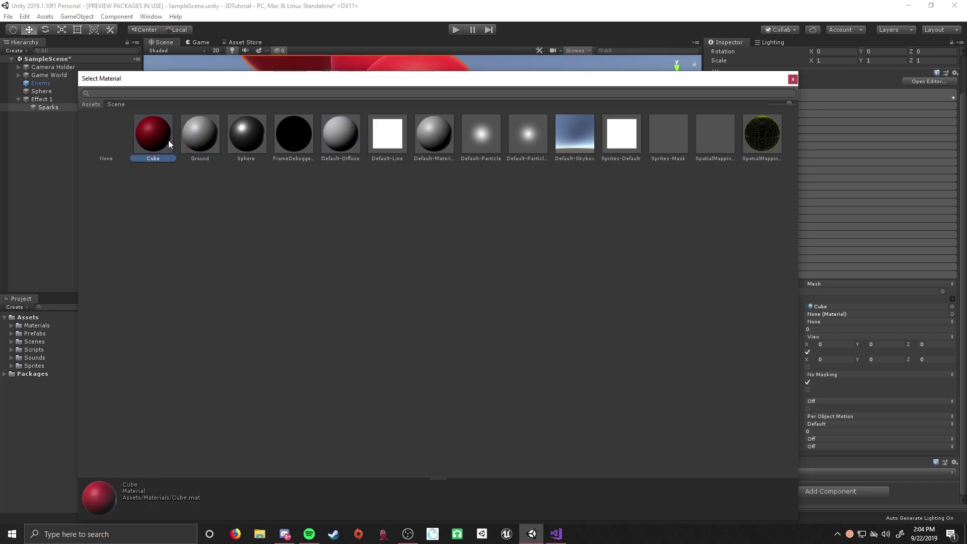
{"action": "double_click", "coordinate": [168, 140]}
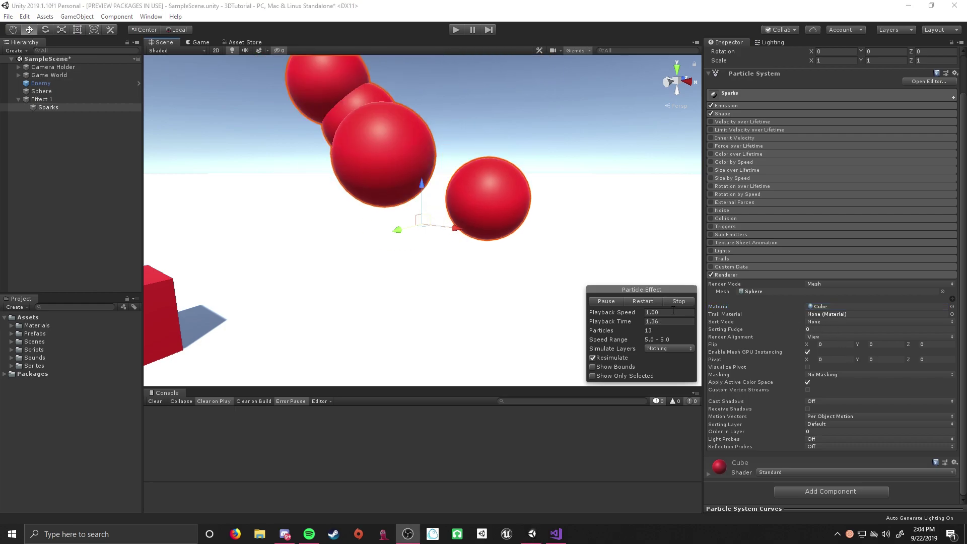
{"action": "left_click", "coordinate": [680, 301]}
{"action": "left_click", "coordinate": [603, 301]}
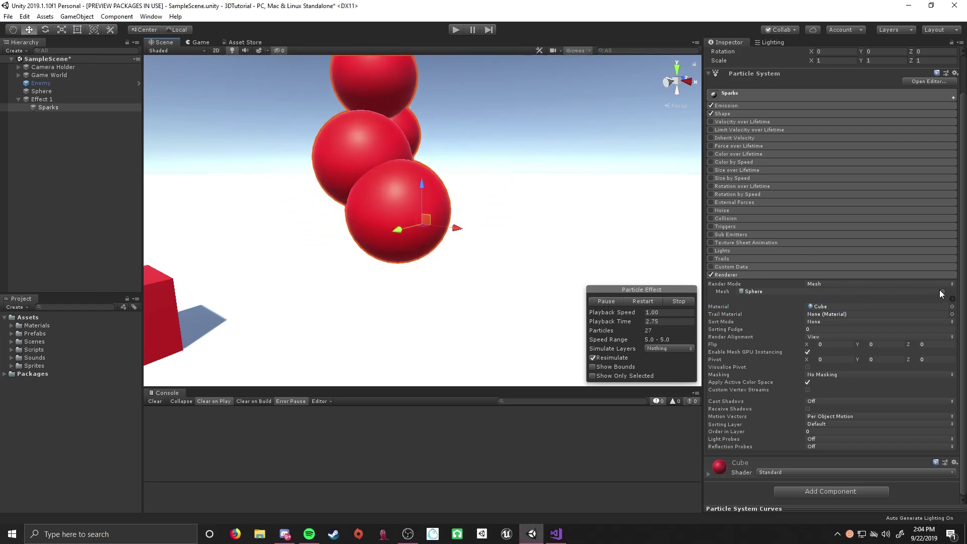
- Set the render mode of Sparks to Billboard
{"action": "left_click", "coordinate": [827, 284]}
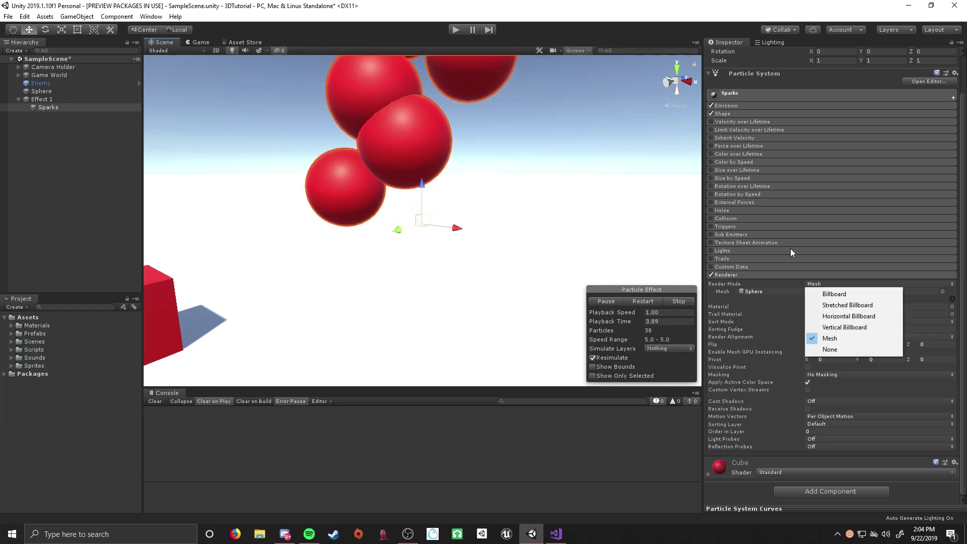
{"action": "left_click", "coordinate": [813, 284]}
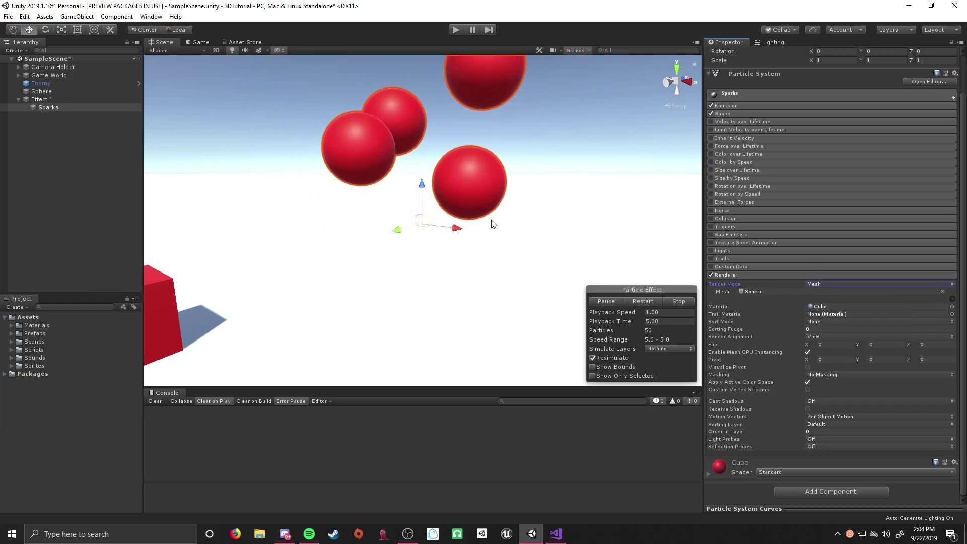
{"action": "left_click", "coordinate": [809, 283]}
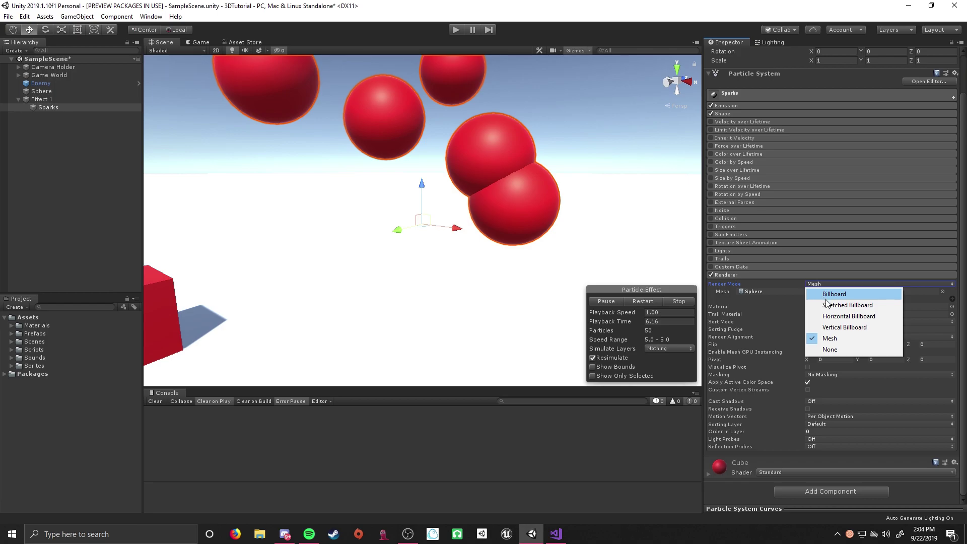
{"action": "left_click", "coordinate": [832, 295]}
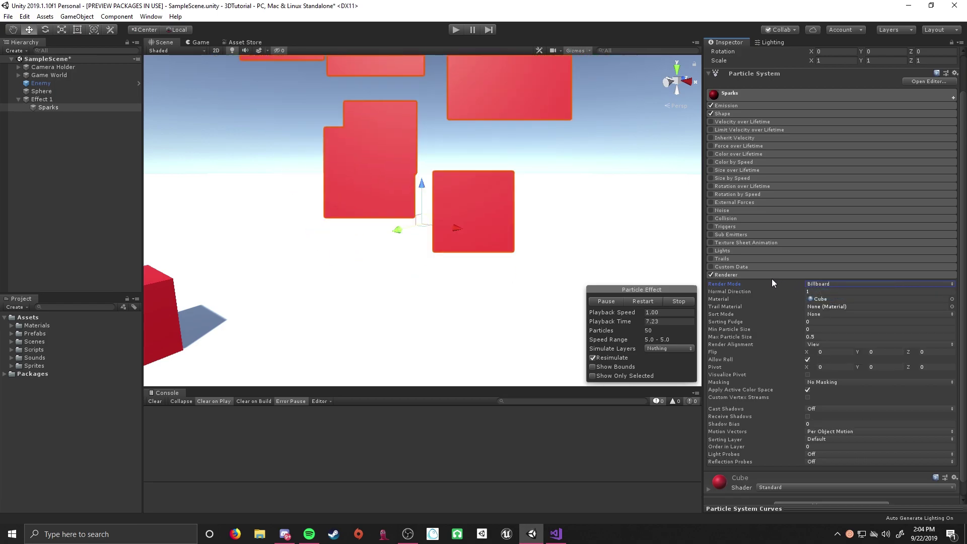
- Assign the Sprites-Default material to the Renderer of Sparks, trying Default-Line as an alternative
{"action": "left_click", "coordinate": [951, 298]}
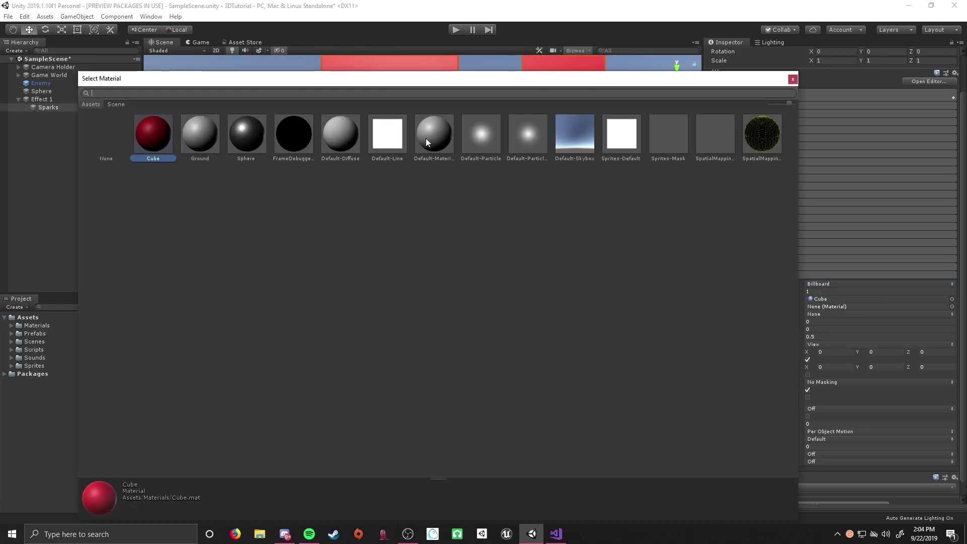
{"action": "left_click", "coordinate": [621, 135]}
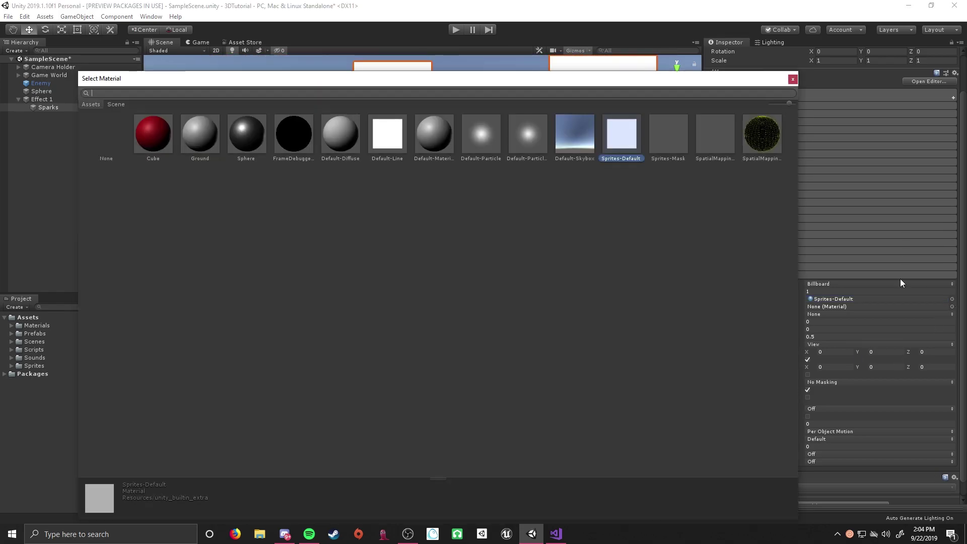
{"action": "left_click", "coordinate": [388, 135]}
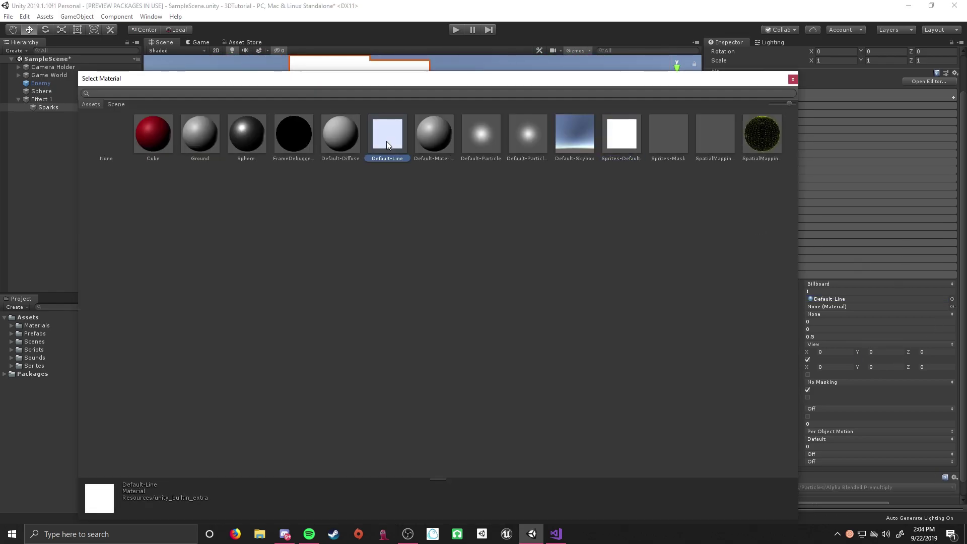
{"action": "left_click", "coordinate": [628, 162]}
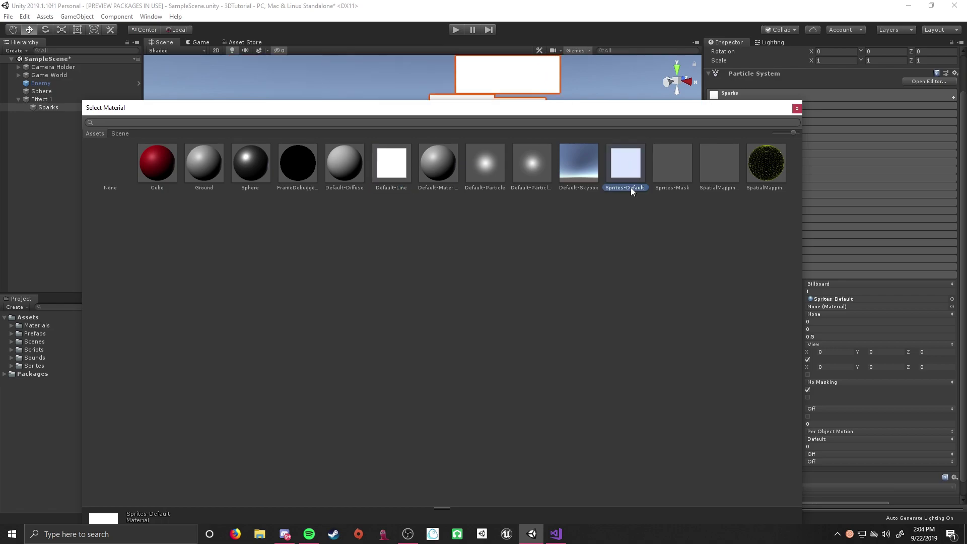
{"action": "double_click", "coordinate": [628, 162]}
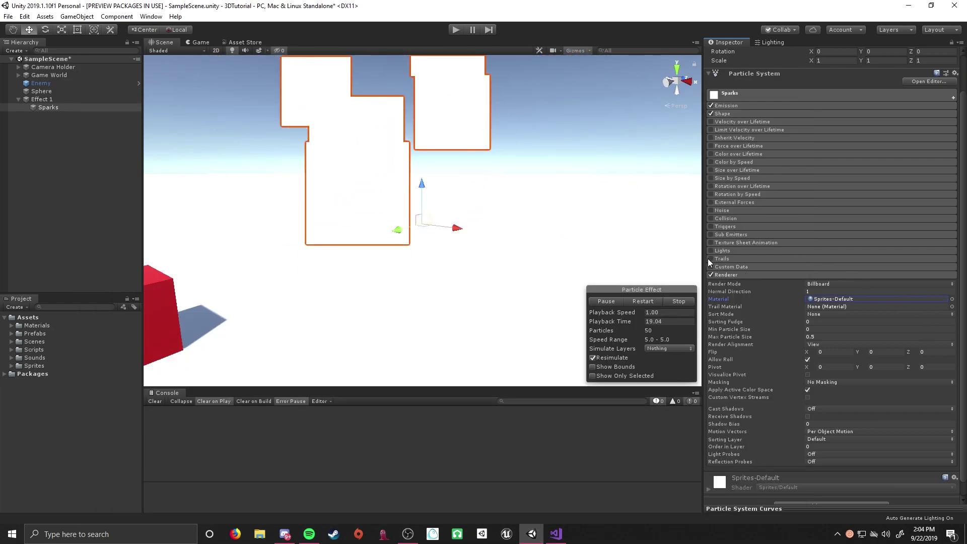
- Enable the Texture Sheet Animation module of Sparks, keep the Circle sprite and collapse the module's settings
{"action": "left_click", "coordinate": [711, 242]}
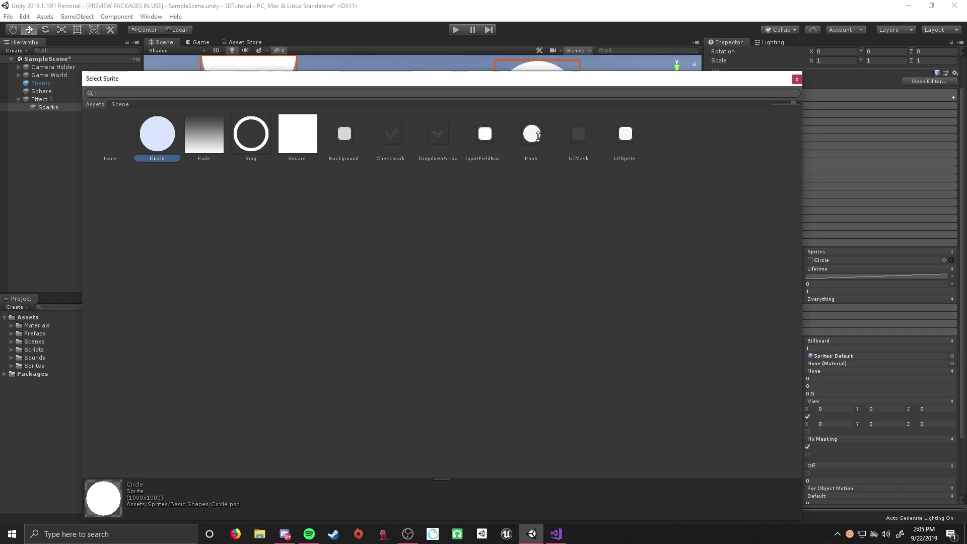
{"action": "left_click", "coordinate": [798, 81]}
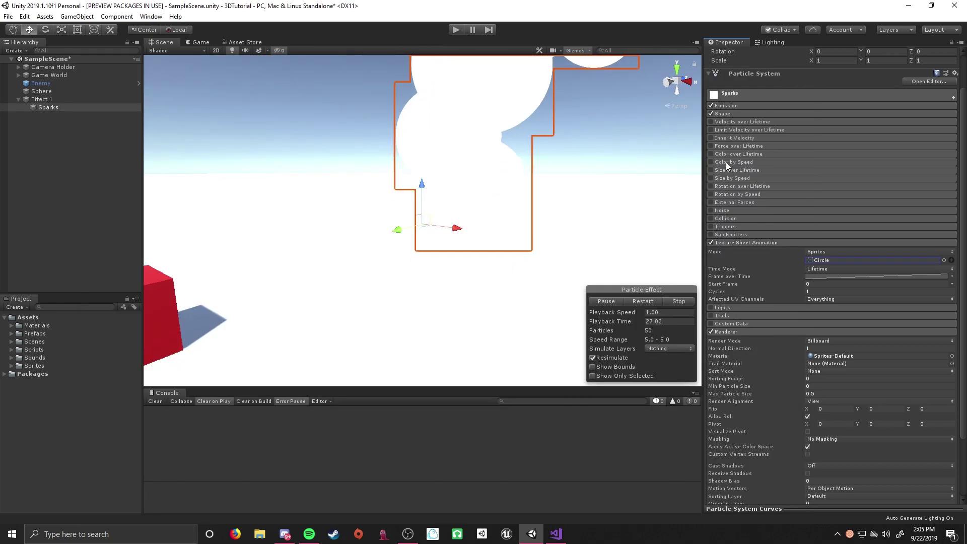
{"action": "left_click", "coordinate": [766, 244]}
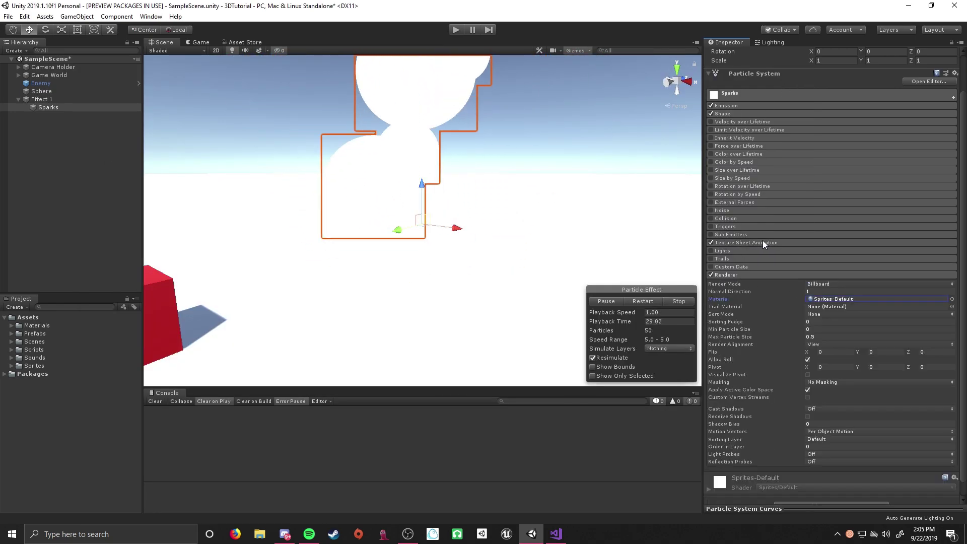
- Set the render mode of Sparks to Stretched Billboard and inspect the stretched particles in the scene
{"action": "left_click_drag", "start_coordinate": [438, 106], "coordinate": [487, 130], "text": "alt"}
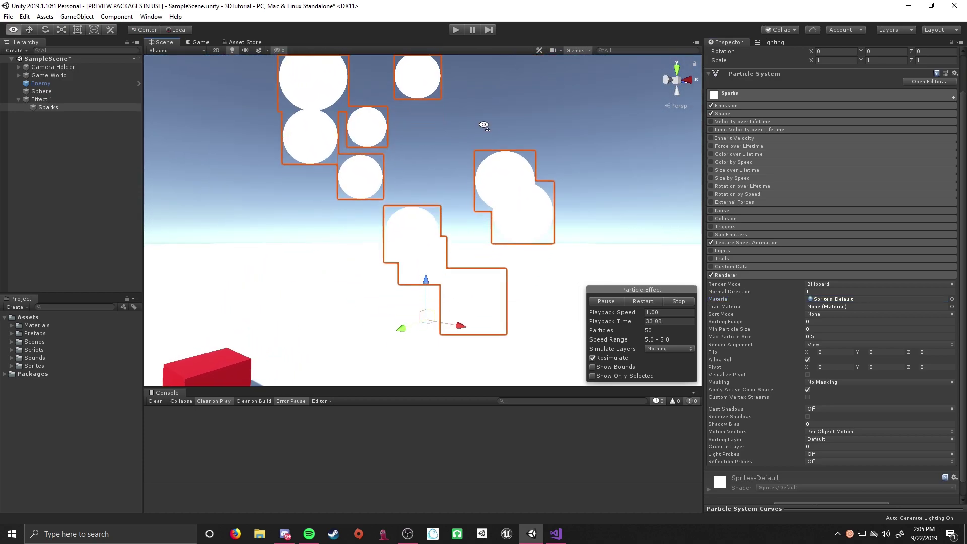
{"action": "left_click", "coordinate": [820, 284]}
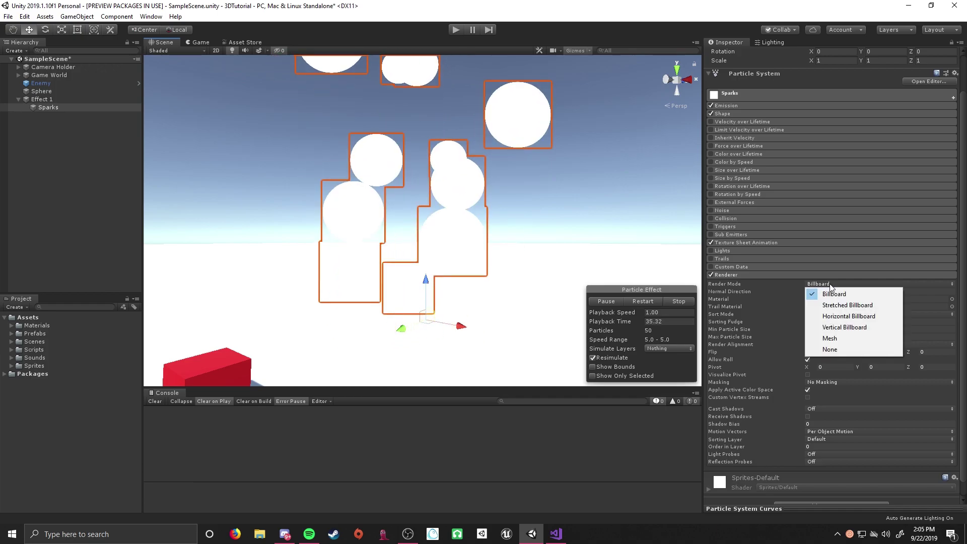
{"action": "left_click", "coordinate": [863, 305]}
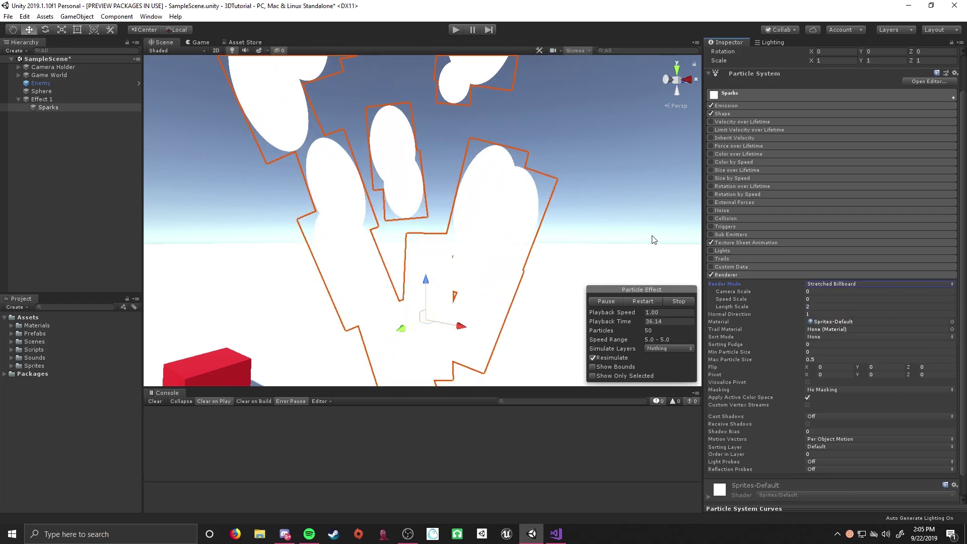
{"action": "mouse_move", "coordinate": [563, 205]}
{"action": "left_mouse_down", "text": "alt"}
{"action": "mouse_move", "coordinate": [583, 242]}
{"action": "mouse_move", "coordinate": [575, 220]}
{"action": "left_mouse_up", "text": "alt"}
{"action": "right_click_drag", "start_coordinate": [574, 219], "coordinate": [573, 213]}
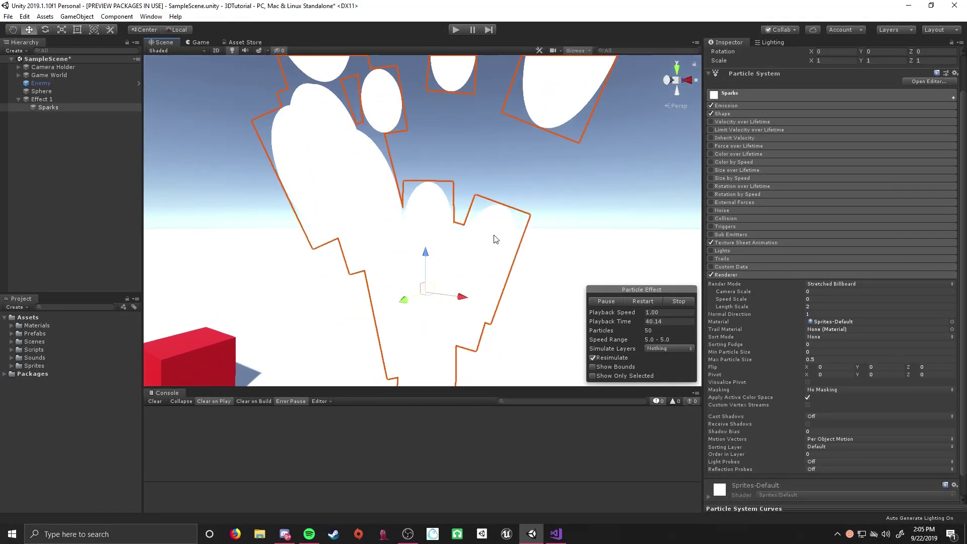
{"action": "mouse_move", "coordinate": [578, 186]}
{"action": "left_mouse_down", "text": "alt"}
{"action": "mouse_move", "coordinate": [559, 207]}
{"action": "mouse_move", "coordinate": [560, 186]}
{"action": "mouse_move", "coordinate": [561, 194]}
{"action": "left_mouse_up", "text": "alt"}
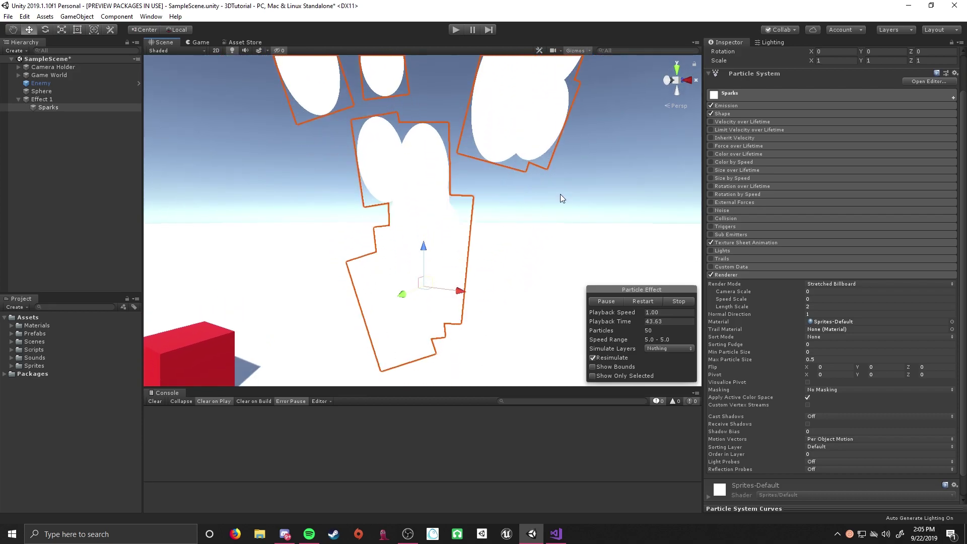
- Try a larger Length Scale for the stretched billboards, then restore it to 2
{"action": "left_click", "coordinate": [819, 308]}
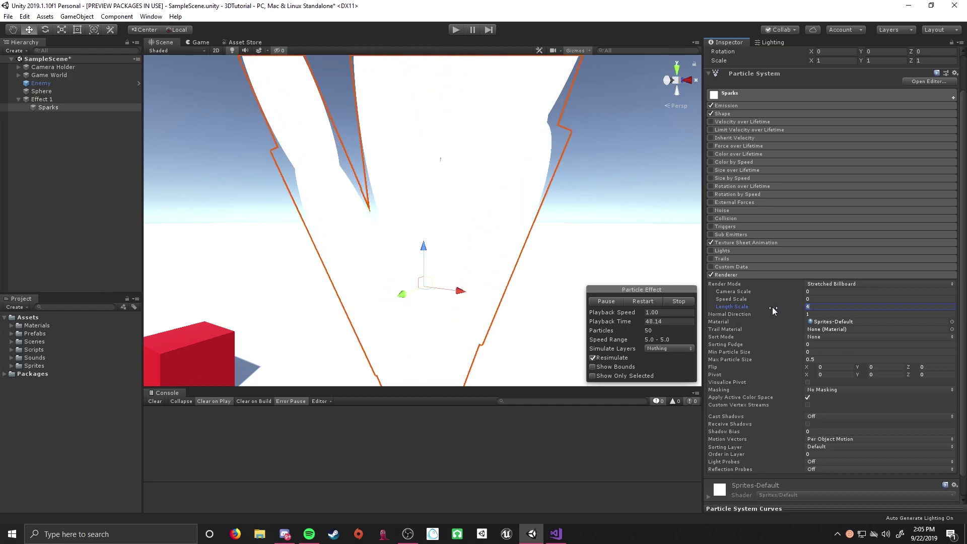
{"action": "type", "text": "2"}
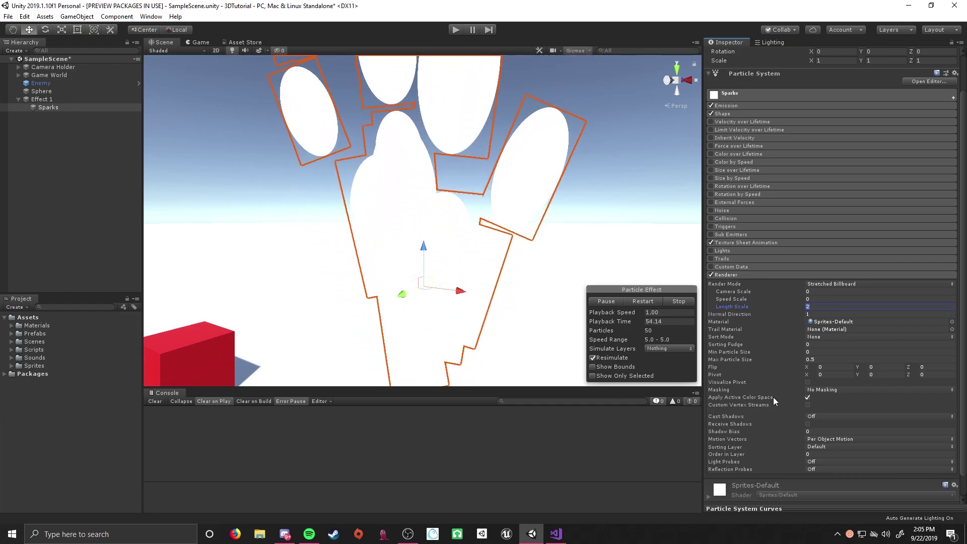
{"action": "left_click", "coordinate": [784, 306]}
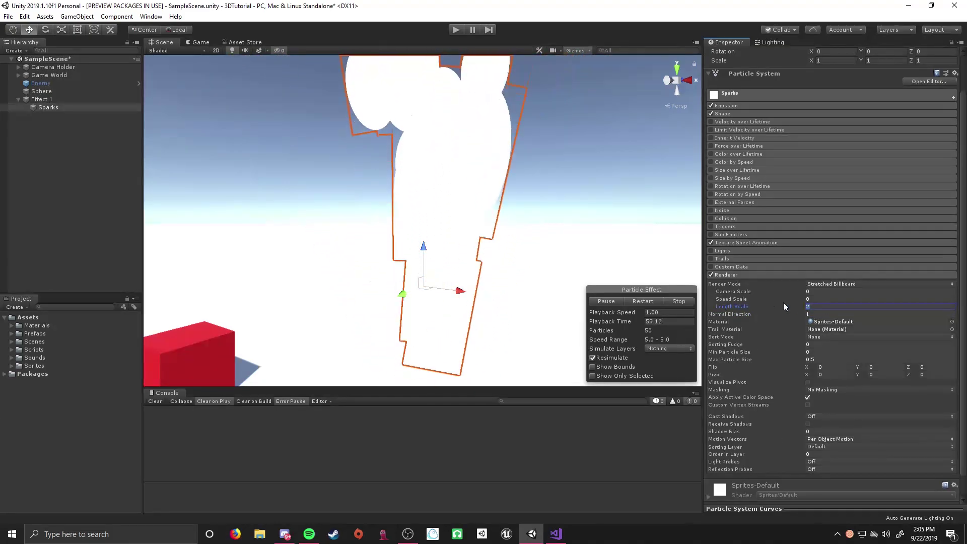
- Collapse the Renderer module of Sparks and expand its main particle settings
{"action": "left_click", "coordinate": [753, 276]}
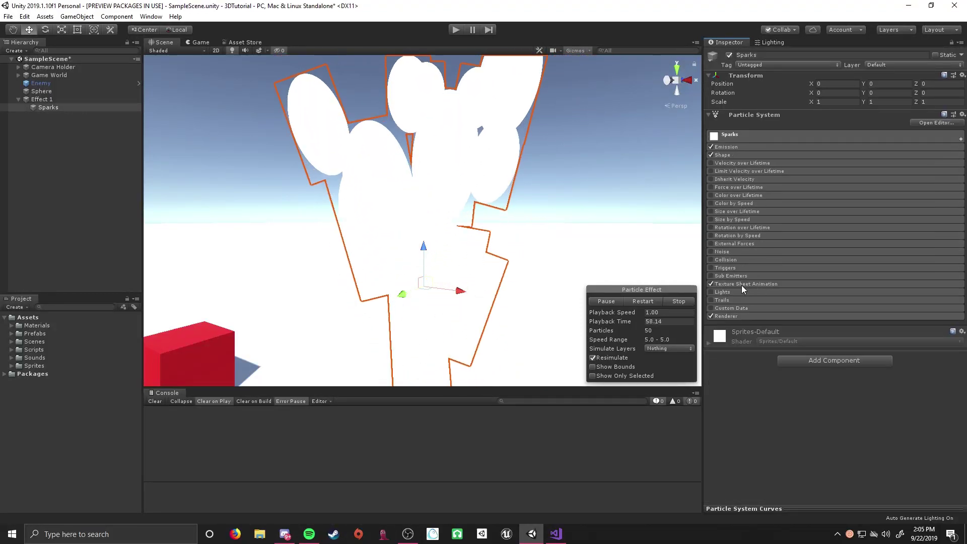
{"action": "left_click", "coordinate": [757, 134]}
{"action": "left_click_drag", "start_coordinate": [554, 208], "coordinate": [559, 227], "text": "alt"}
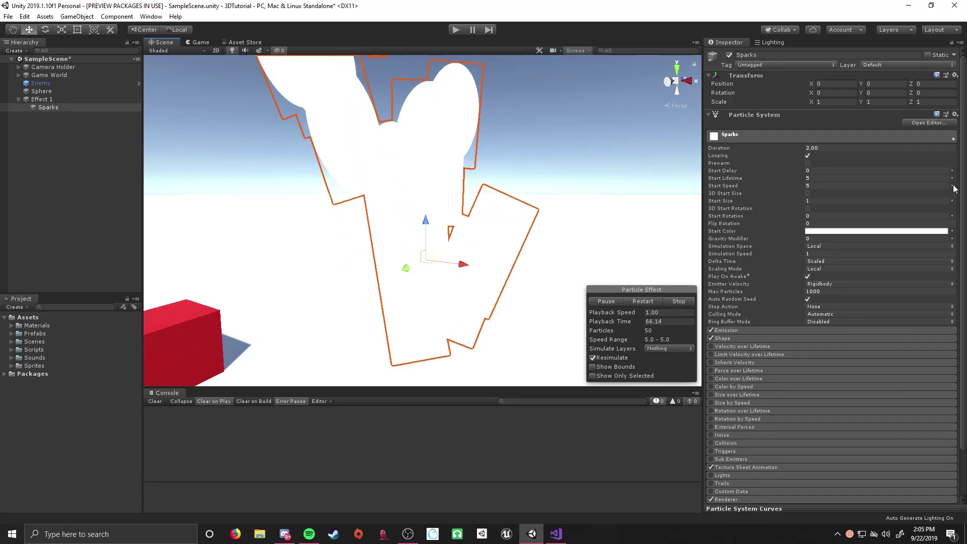
- Try lower constant Start Speed values for Sparks, then restore the speed to 5
{"action": "left_click", "coordinate": [895, 186]}
{"action": "type", "text": "1"}
{"action": "mouse_move", "coordinate": [784, 184]}
{"action": "left_mouse_down"}
{"action": "mouse_move", "coordinate": [831, 189]}
{"action": "mouse_move", "coordinate": [777, 189]}
{"action": "left_mouse_up"}
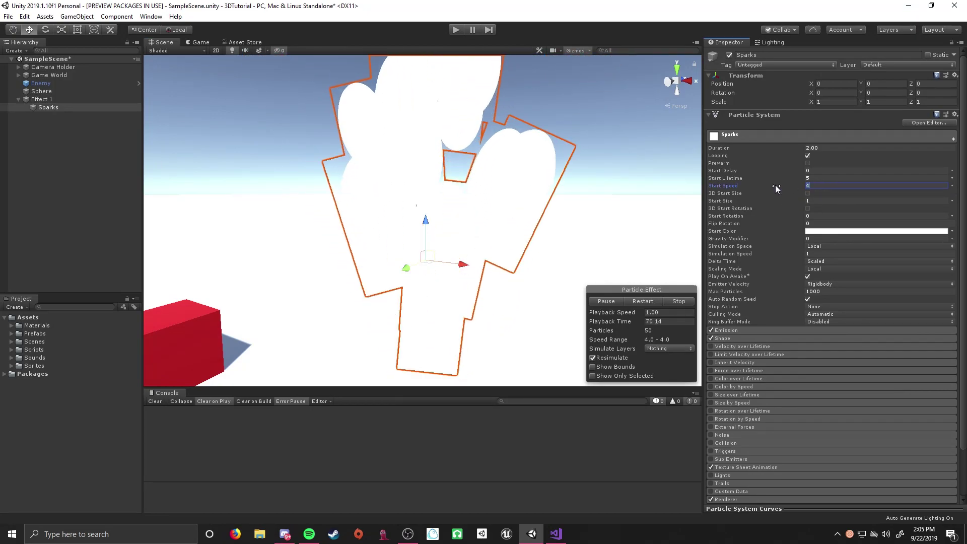
{"action": "type", "text": "5"}
- Set the Start Speed of Sparks to Random Between Two Constants, from 1 to 10, and check the particles in the scene
{"action": "left_click", "coordinate": [952, 186]}
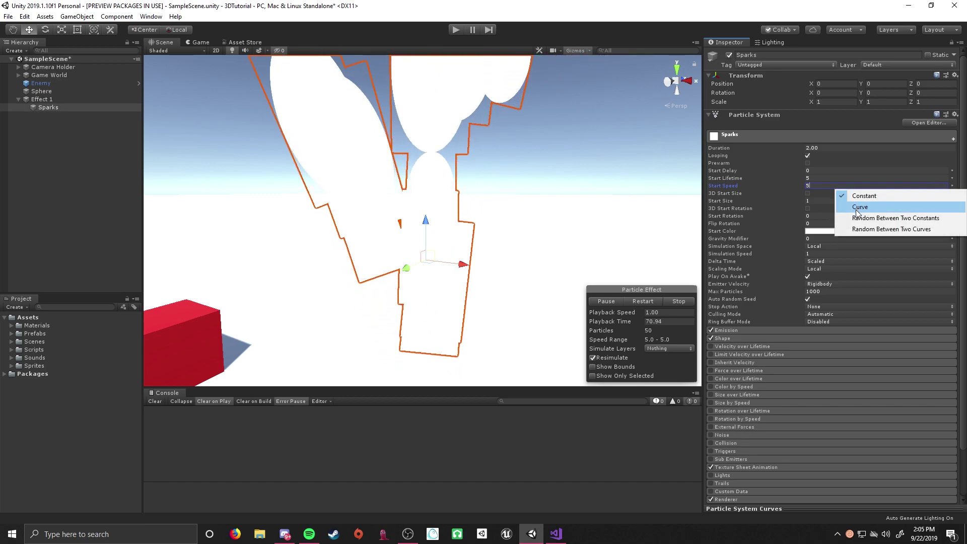
{"action": "left_click", "coordinate": [870, 222]}
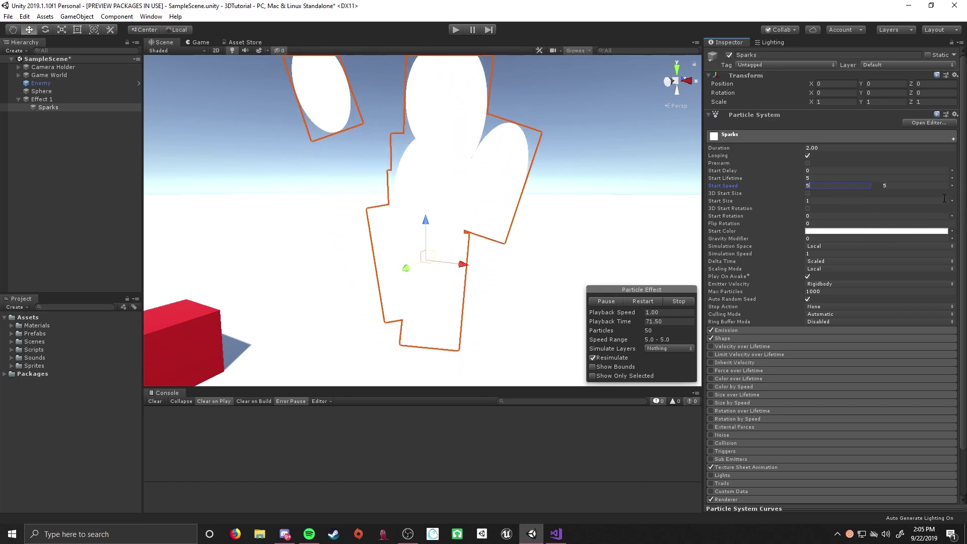
{"action": "type", "text": "1"}
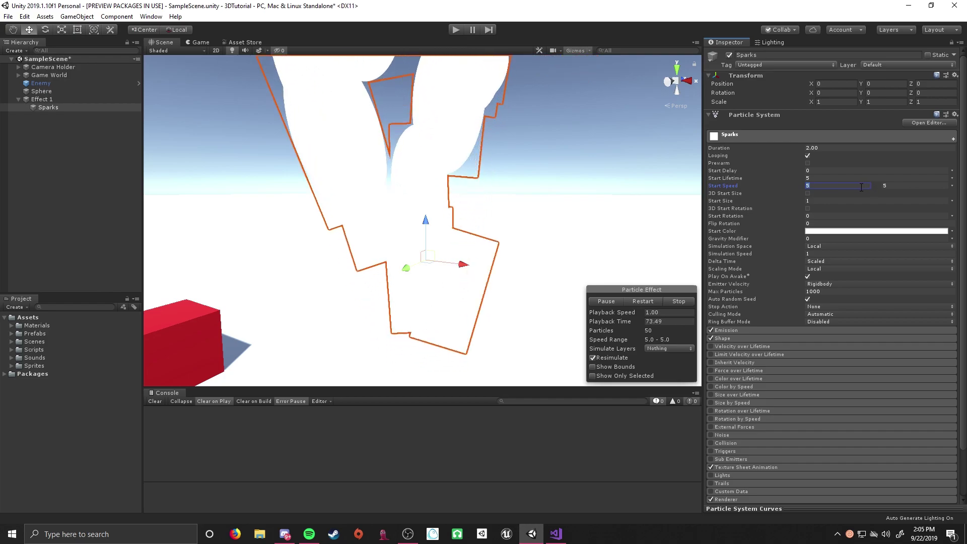
{"action": "left_click", "coordinate": [894, 186]}
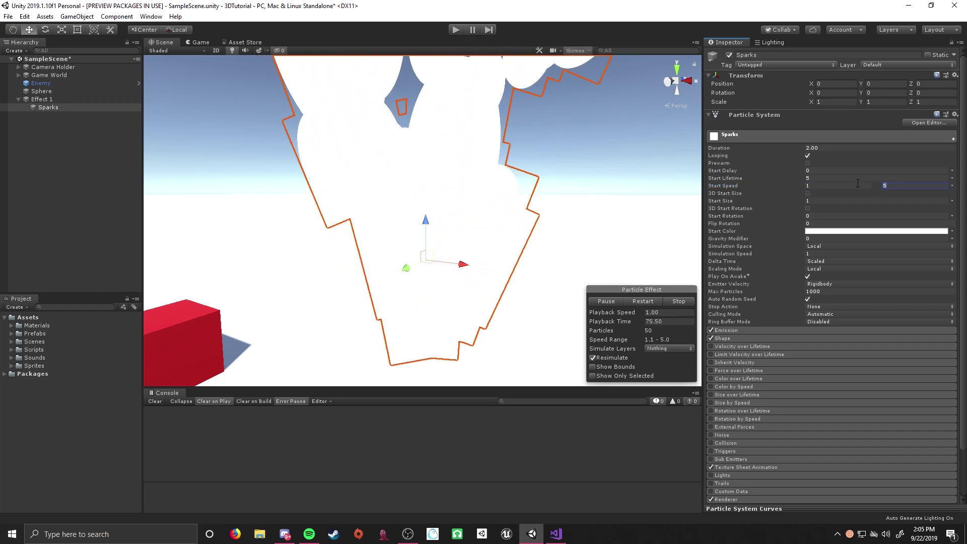
{"action": "type", "text": "10"}
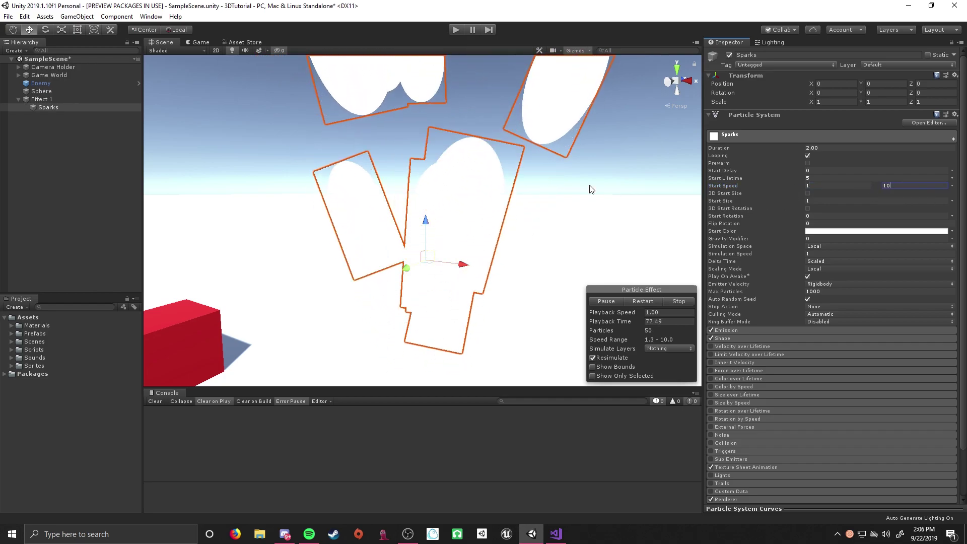
{"action": "scroll", "coordinate": [503, 152], "scroll_direction": "down", "scroll_amount": 3}
{"action": "scroll", "coordinate": [441, 217], "scroll_direction": "up", "scroll_amount": 1}
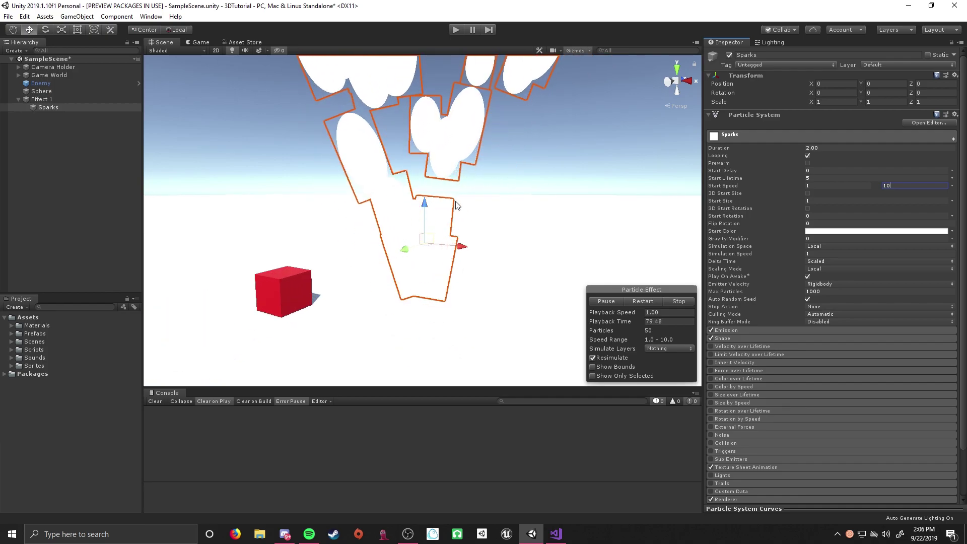
{"action": "left_click", "coordinate": [834, 186]}
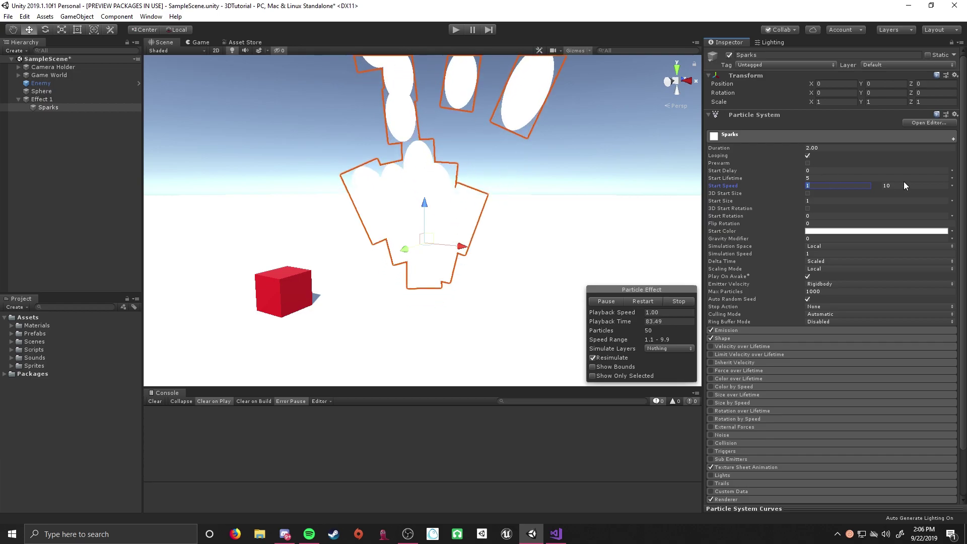
- Set the Start Lifetime of Sparks to Random Between Two Constants, from 0.5 to 2
{"action": "left_click", "coordinate": [952, 178]}
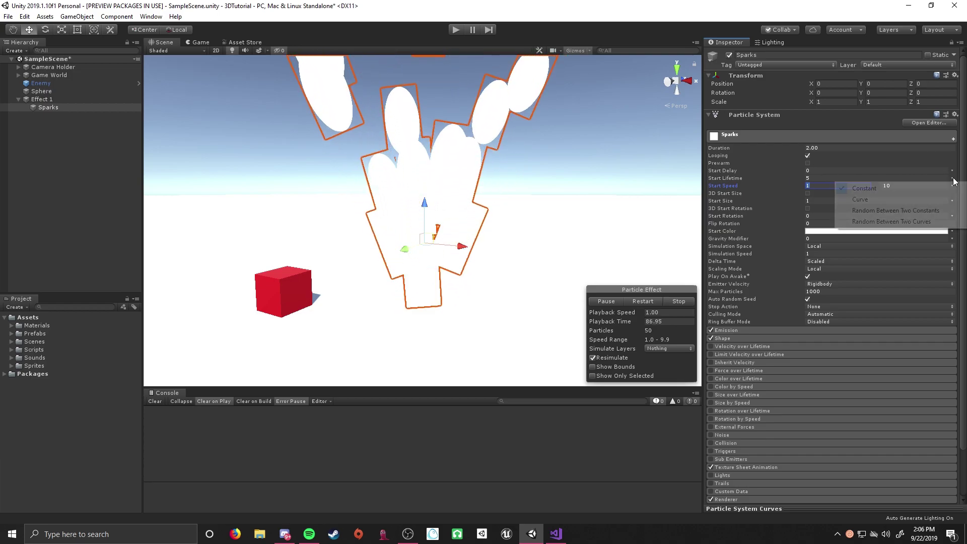
{"action": "left_click", "coordinate": [899, 210]}
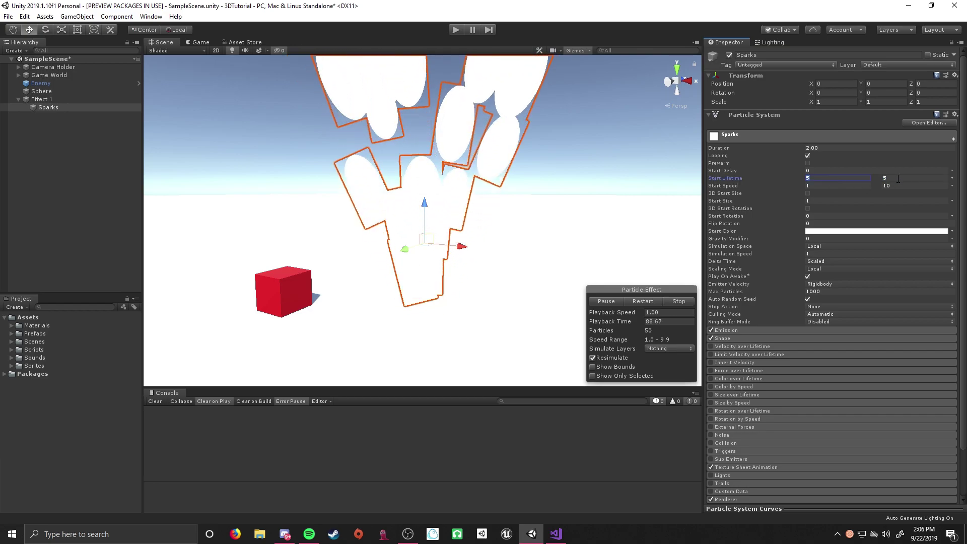
{"action": "type", "text": "1"}
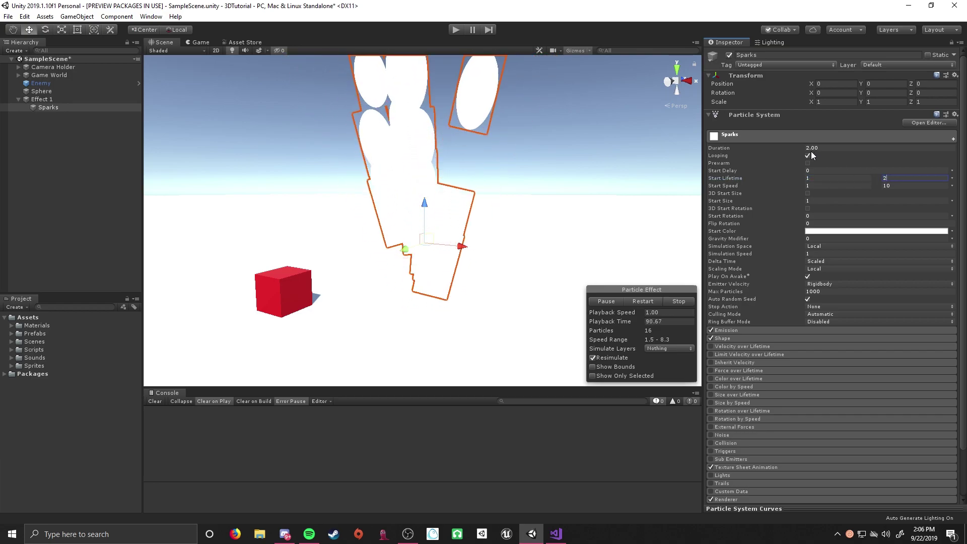
{"action": "left_click_drag", "start_coordinate": [825, 149], "coordinate": [784, 152]}
{"action": "left_click_drag", "start_coordinate": [827, 178], "coordinate": [788, 178]}
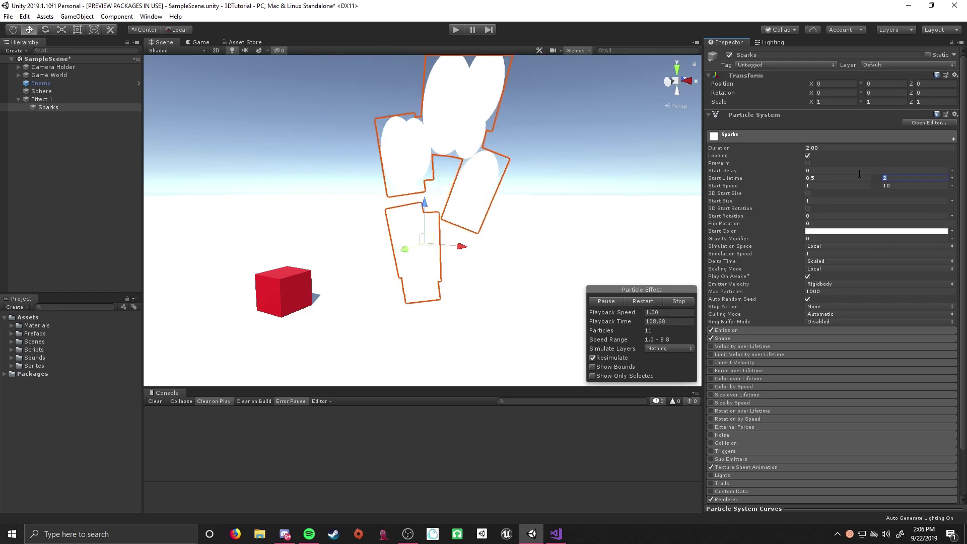
- Set the Start Size of Sparks to Random Between Two Constants, from 0.1 to 0.5, and check the particles in the scene
{"action": "left_click", "coordinate": [952, 201]}
{"action": "left_click", "coordinate": [893, 233]}
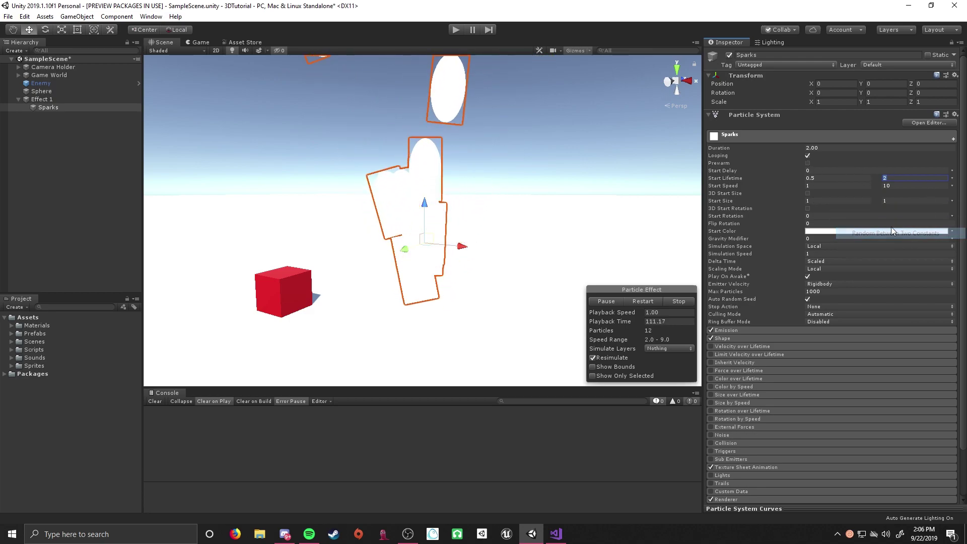
{"action": "left_click", "coordinate": [863, 201]}
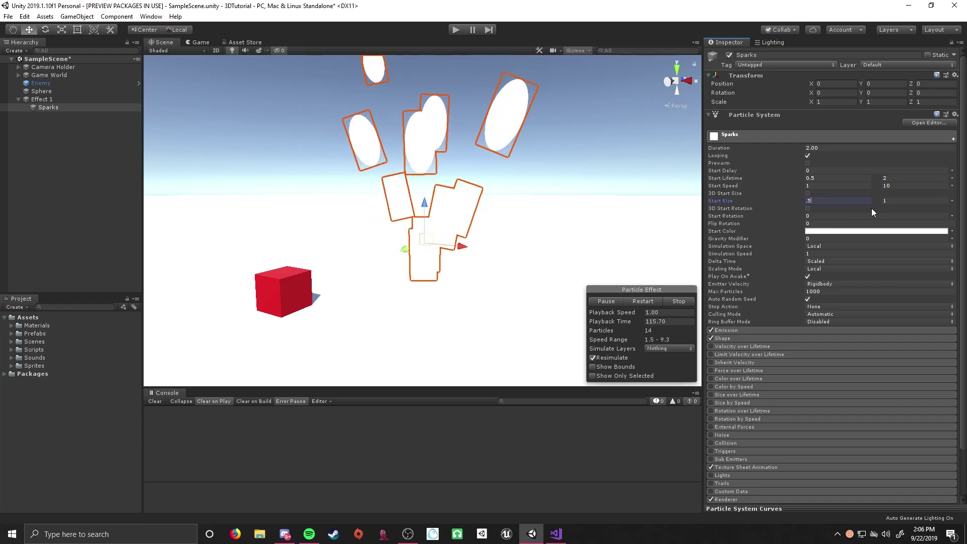
{"action": "type", "text": "0.5"}
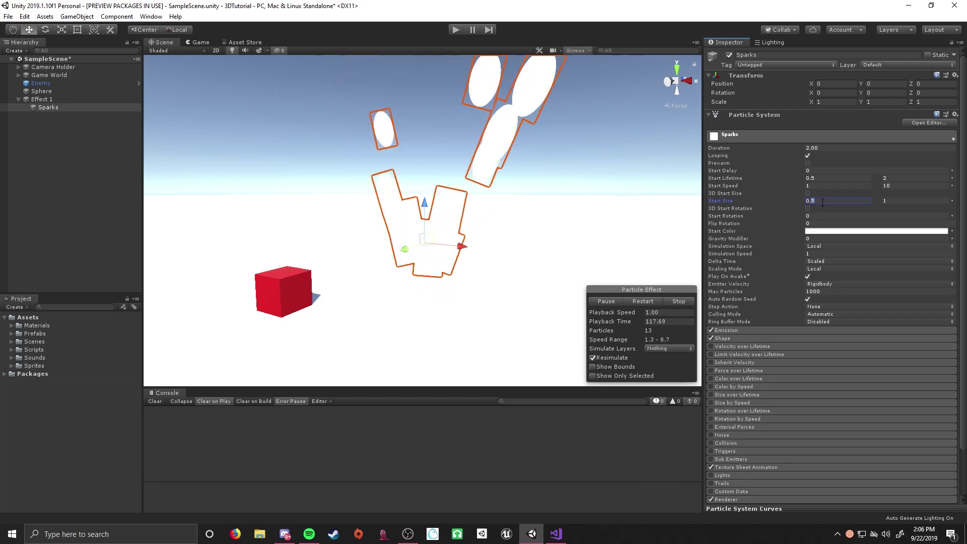
{"action": "type", "text": "2"}
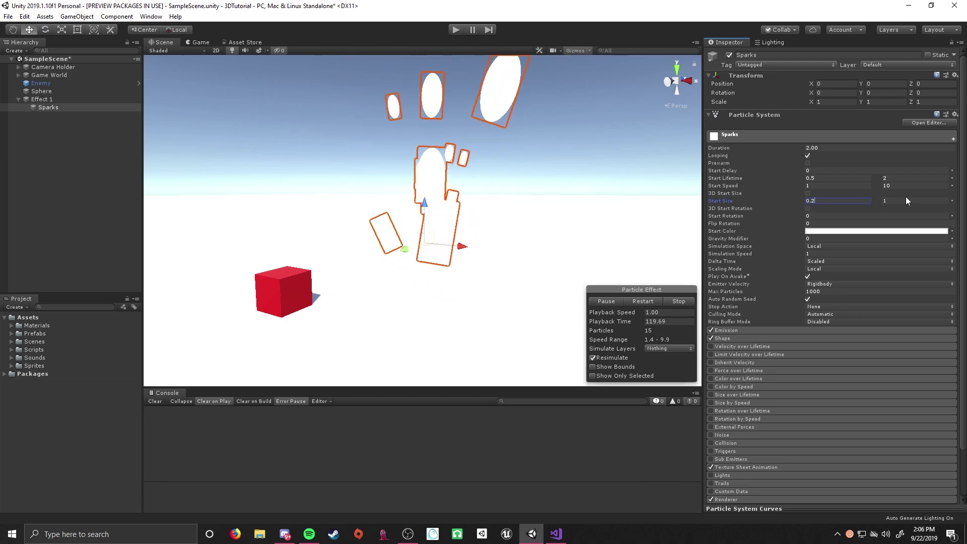
{"action": "left_click", "coordinate": [901, 202]}
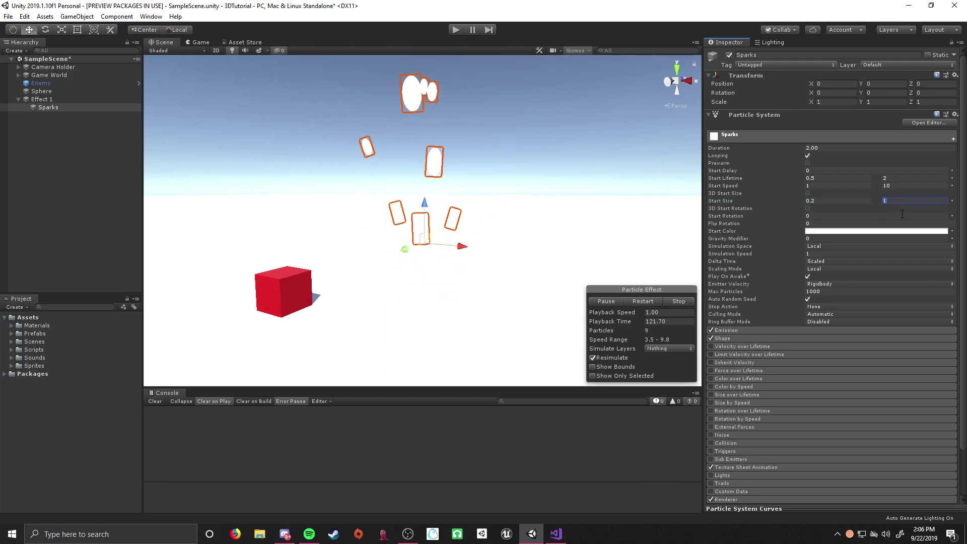
{"action": "type", "text": ".5"}
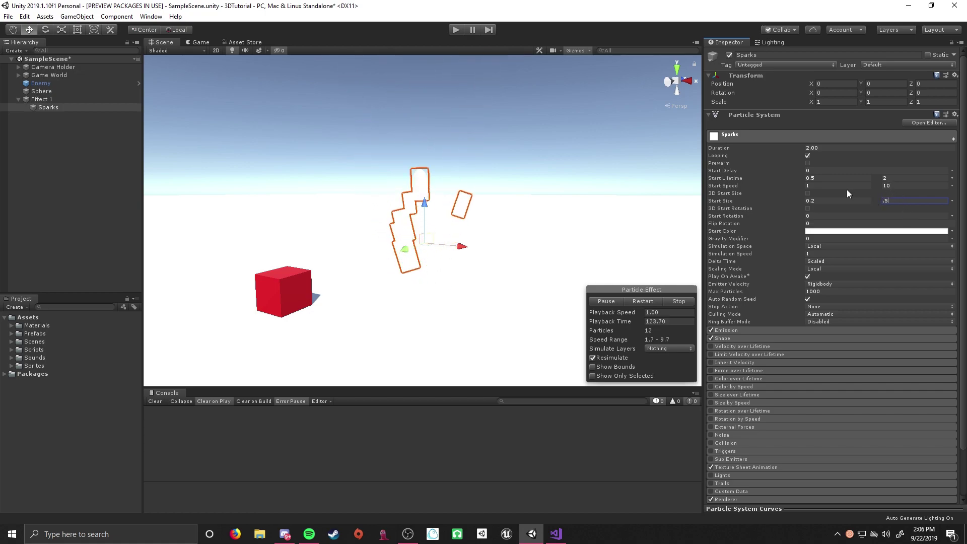
{"action": "left_click", "coordinate": [810, 201]}
{"action": "type", "text": "0.1"}
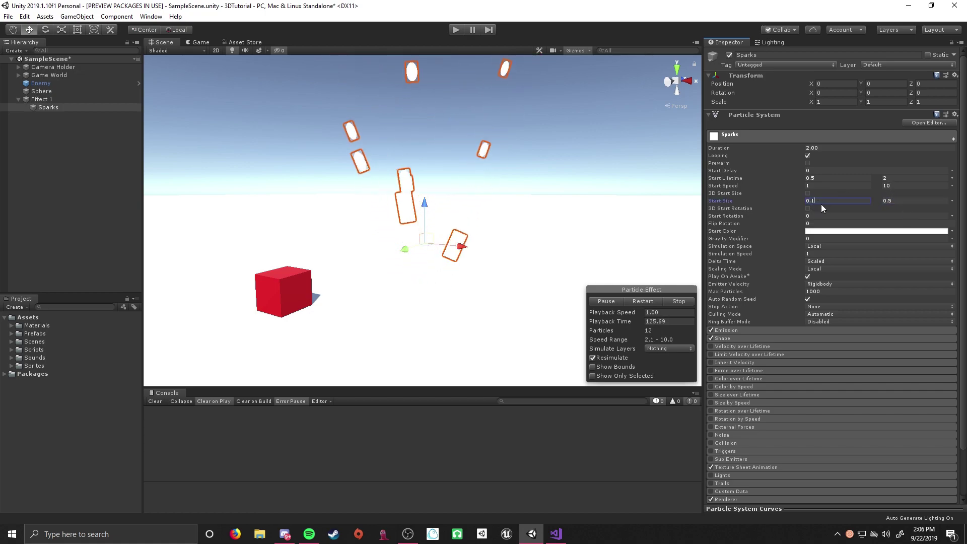
{"action": "scroll", "coordinate": [904, 204], "scroll_direction": "down", "scroll_amount": 3}
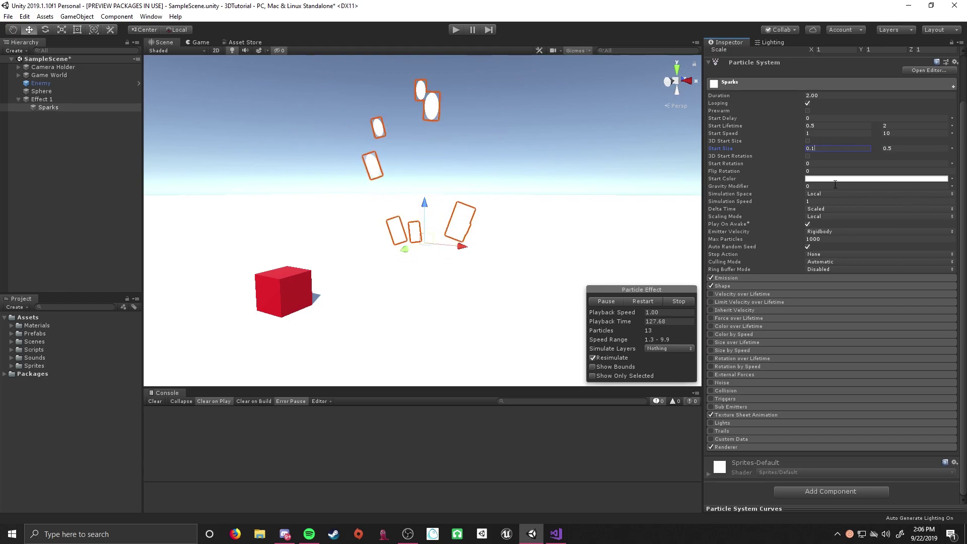
{"action": "scroll", "coordinate": [835, 184], "scroll_direction": "up", "scroll_amount": 3}
{"action": "left_click_drag", "start_coordinate": [330, 161], "coordinate": [359, 108], "text": "alt"}
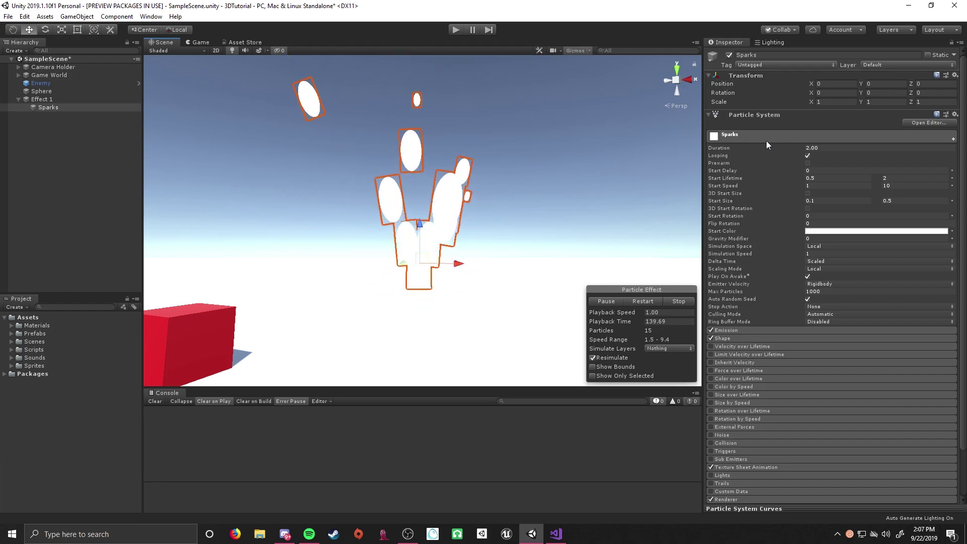
- Expand the Shape module of Sparks and collapse its main particle settings
{"action": "scroll", "coordinate": [768, 177], "scroll_direction": "down", "scroll_amount": 3}
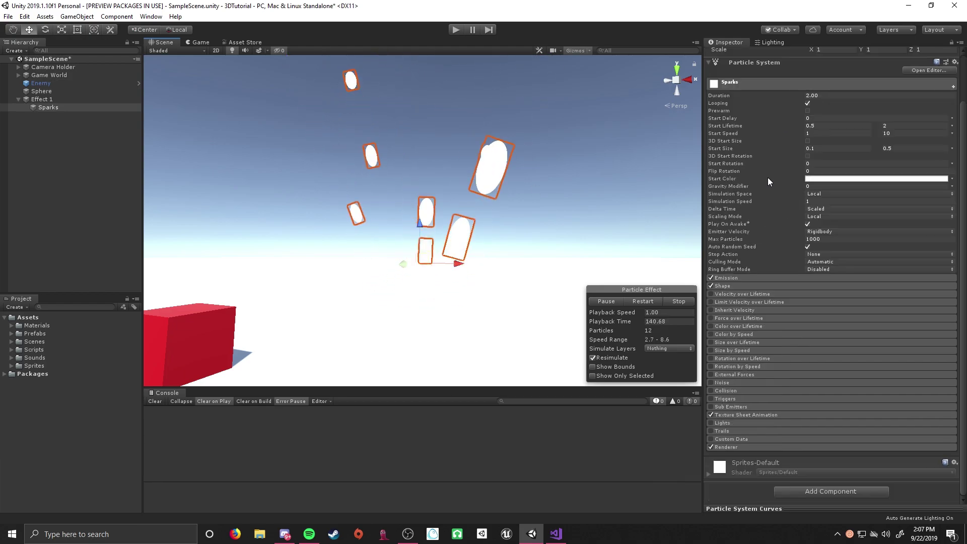
{"action": "left_click", "coordinate": [738, 286]}
{"action": "left_click", "coordinate": [763, 82]}
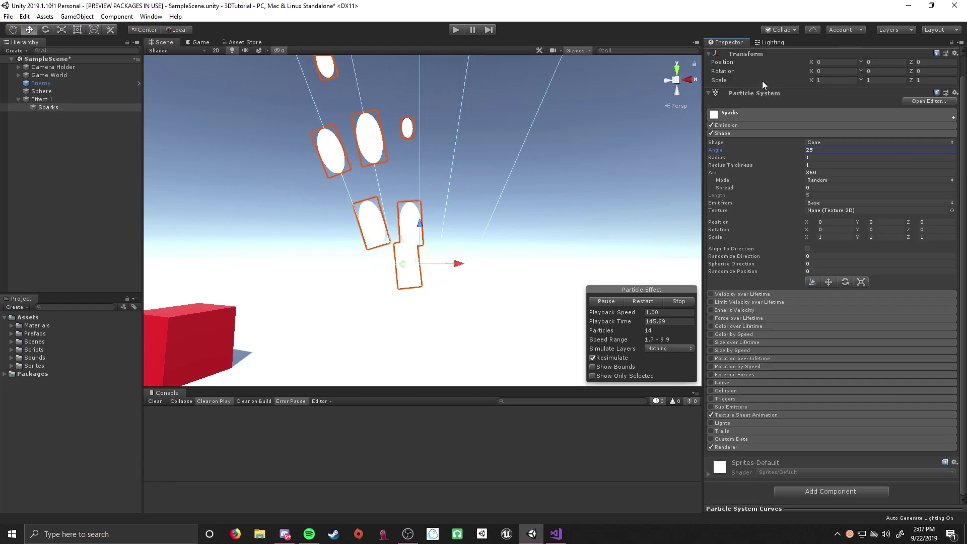
- Change the emitter Shape of Sparks to Sphere and check the emission in the scene
{"action": "left_click", "coordinate": [779, 151]}
{"action": "left_click", "coordinate": [815, 143]}
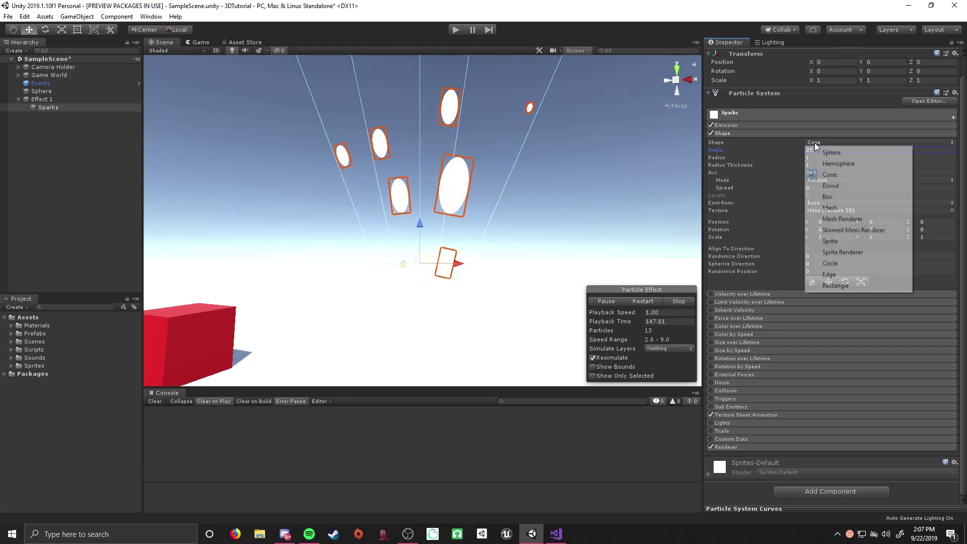
{"action": "left_click", "coordinate": [817, 145]}
{"action": "right_click_drag", "start_coordinate": [564, 152], "coordinate": [547, 182]}
{"action": "key", "text": "s"}
{"action": "key", "text": "w"}
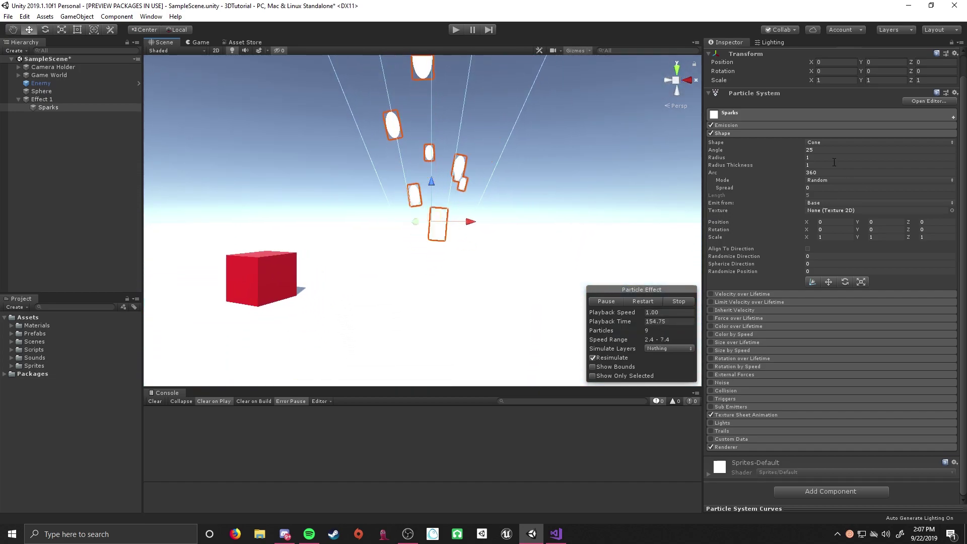
{"action": "left_click", "coordinate": [818, 143]}
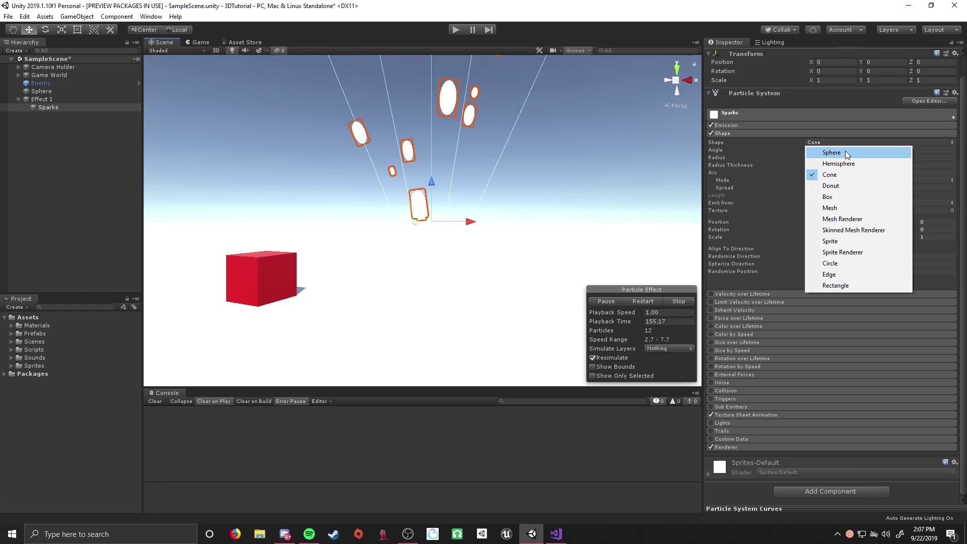
{"action": "left_click", "coordinate": [846, 151]}
{"action": "mouse_move", "coordinate": [567, 180]}
{"action": "right_mouse_down"}
{"action": "mouse_move", "coordinate": [576, 234]}
{"action": "mouse_move", "coordinate": [596, 210]}
{"action": "mouse_move", "coordinate": [565, 207]}
{"action": "mouse_move", "coordinate": [508, 232]}
{"action": "mouse_move", "coordinate": [551, 187]}
{"action": "right_mouse_up"}
{"action": "key", "text": "w"}
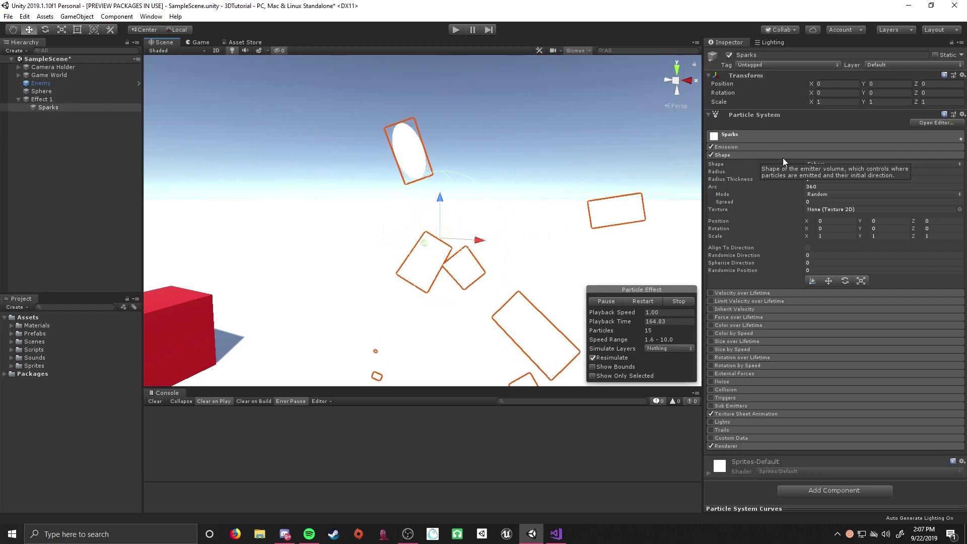
- Try the Circle emitter shape for Sparks, then switch it back to Sphere
{"action": "left_click", "coordinate": [825, 163]}
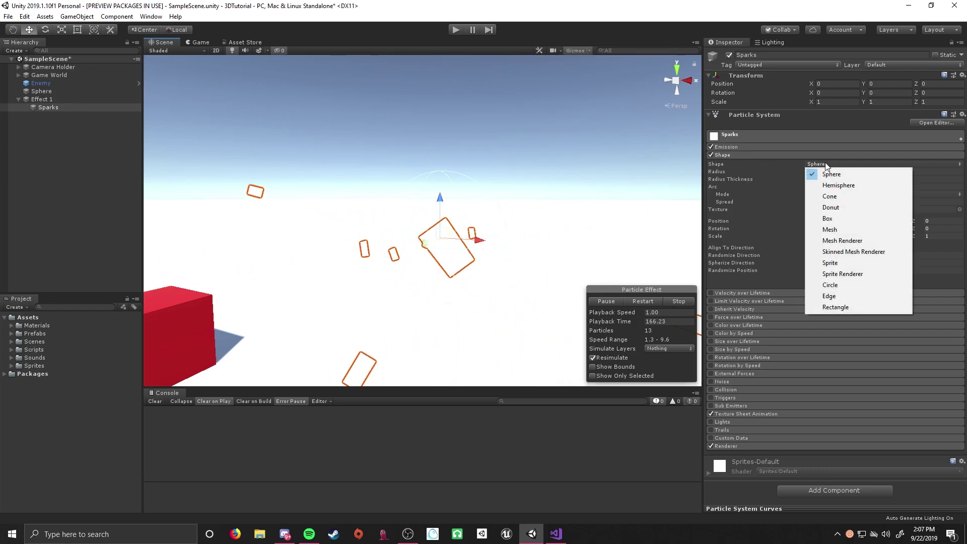
{"action": "left_click", "coordinate": [847, 285]}
{"action": "mouse_move", "coordinate": [566, 175]}
{"action": "left_mouse_down", "text": "alt"}
{"action": "mouse_move", "coordinate": [453, 242]}
{"action": "mouse_move", "coordinate": [397, 259]}
{"action": "mouse_move", "coordinate": [416, 228]}
{"action": "mouse_move", "coordinate": [574, 192]}
{"action": "left_mouse_up", "text": "alt"}
{"action": "left_click", "coordinate": [836, 166]}
{"action": "left_click", "coordinate": [832, 177]}
{"action": "left_click_drag", "start_coordinate": [580, 182], "coordinate": [537, 141], "text": "alt"}
{"action": "left_click_drag", "start_coordinate": [518, 192], "coordinate": [524, 191], "text": "alt"}
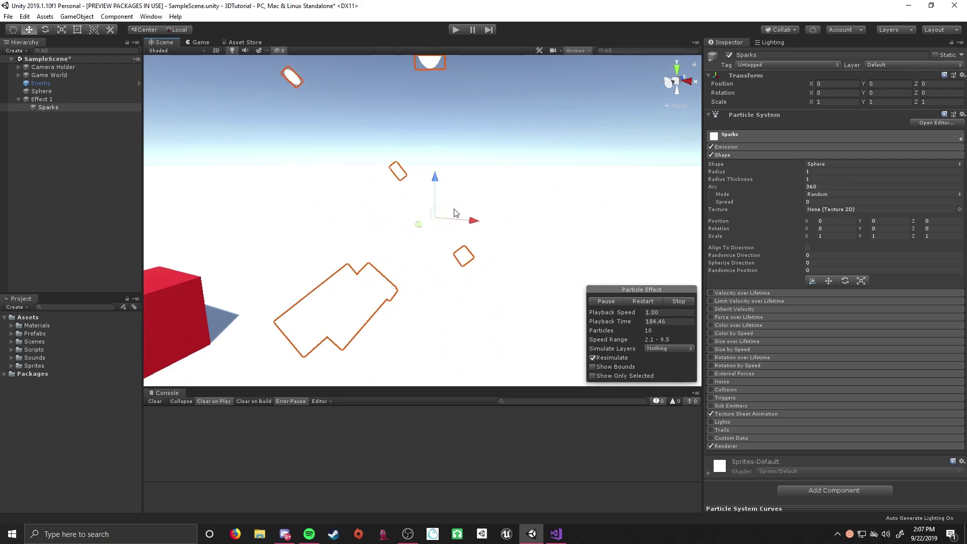
- Collapse the Shape module, expand Emission, and set Rate over Time to 0
{"action": "left_click", "coordinate": [746, 155]}
{"action": "left_click", "coordinate": [745, 148]}
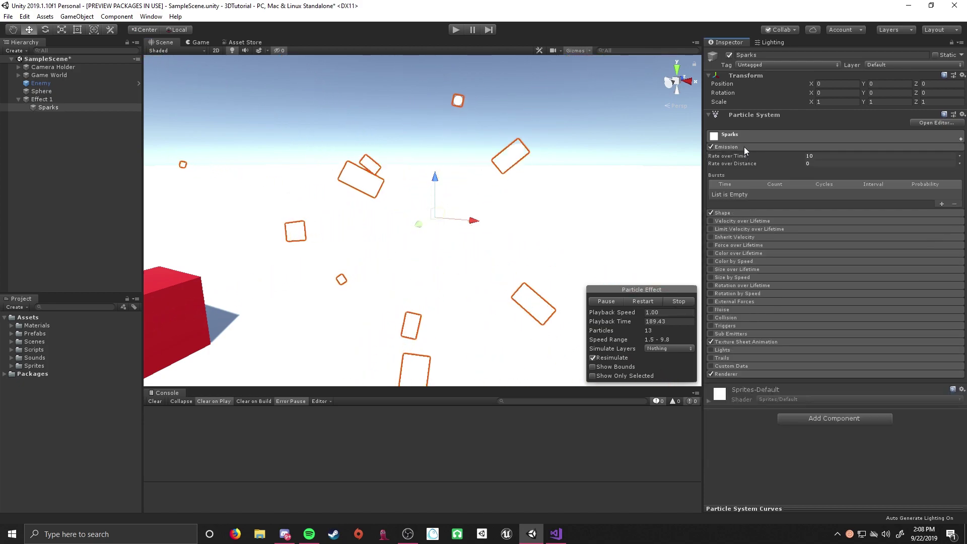
{"action": "left_click", "coordinate": [827, 156]}
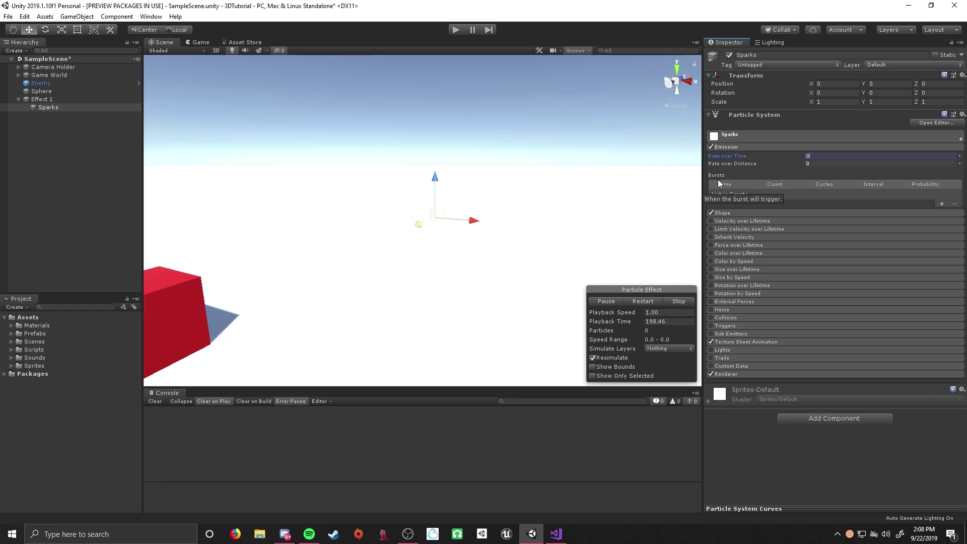
- Add a burst to the Emission module of Sparks and view the burst from another angle in the scene
{"action": "left_click", "coordinate": [941, 204]}
{"action": "right_click_drag", "start_coordinate": [480, 174], "coordinate": [507, 175]}
{"action": "key", "text": "s"}
{"action": "key", "text": "a"}
{"action": "left_click_drag", "start_coordinate": [506, 174], "coordinate": [504, 174]}
{"action": "key", "text": "d"}
{"action": "right_click_drag", "start_coordinate": [503, 175], "coordinate": [523, 196]}
{"action": "left_click_drag", "start_coordinate": [542, 162], "coordinate": [555, 160], "text": "alt"}
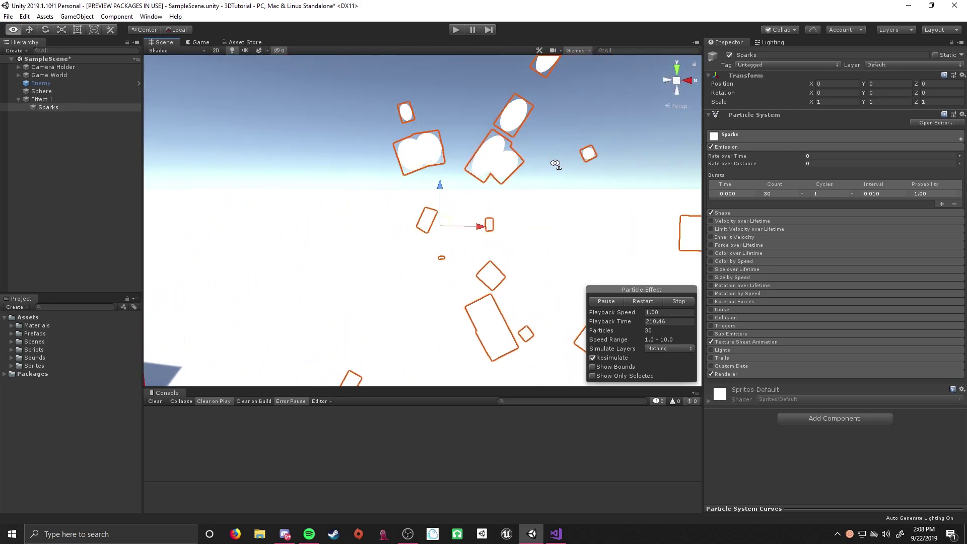
- Set the burst Count to Random Between Two Constants, from 30 to 60
{"action": "left_click", "coordinate": [802, 194]}
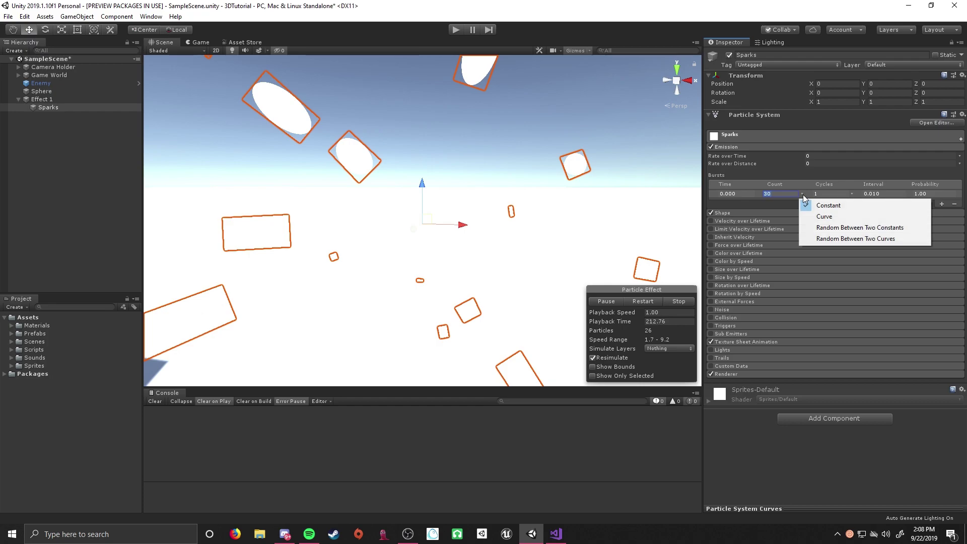
{"action": "left_click", "coordinate": [858, 228]}
{"action": "type", "text": "60"}
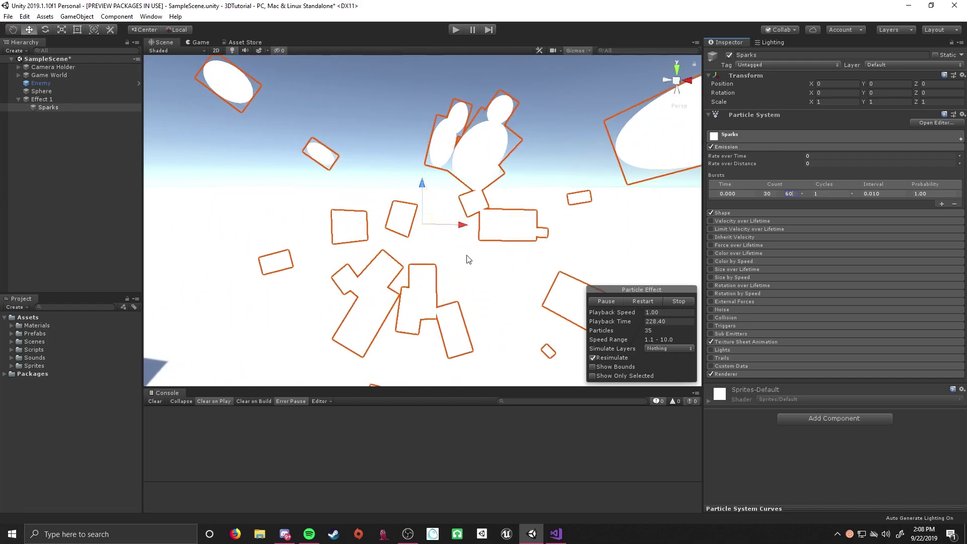
- Collapse Emission, adjust the emitter sphere's Radius in the Shape module, and collapse that module
{"action": "left_click", "coordinate": [761, 147]}
{"action": "left_click", "coordinate": [740, 155]}
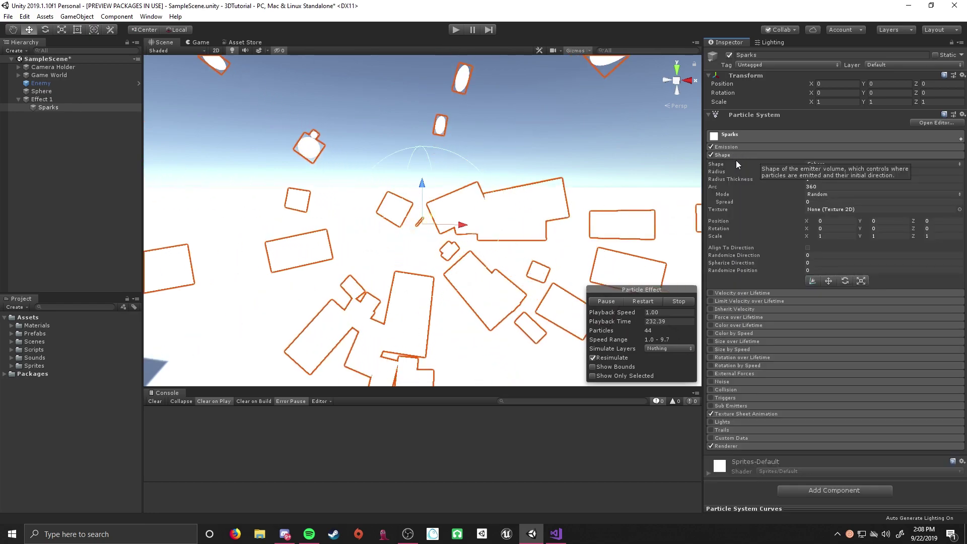
{"action": "left_click", "coordinate": [776, 172]}
{"action": "left_click_drag", "start_coordinate": [776, 171], "coordinate": [770, 171]}
{"action": "left_click", "coordinate": [745, 156]}
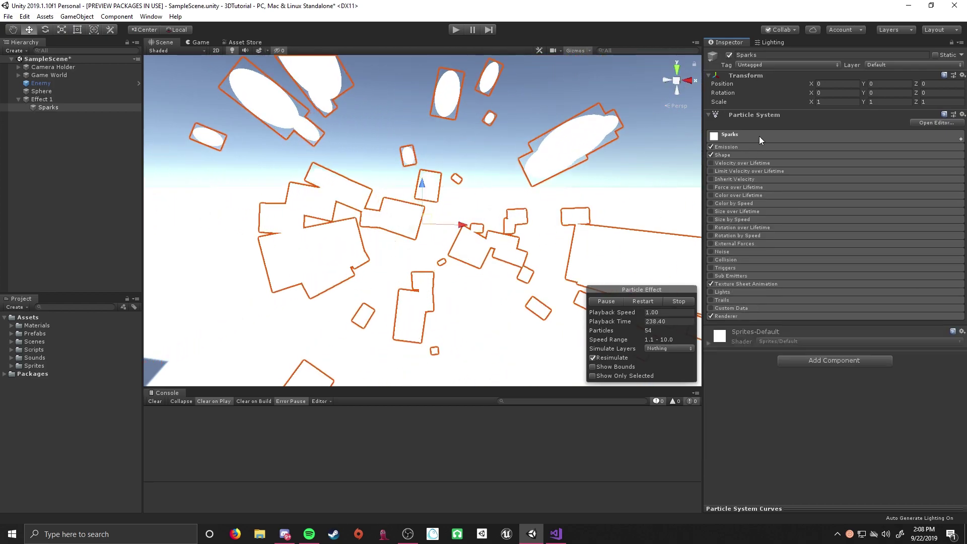
- Expand the main particle settings of Sparks and change the random Start Size range to 0.05 to 0.25
{"action": "left_click", "coordinate": [760, 135]}
{"action": "left_click", "coordinate": [821, 201]}
{"action": "type", "text": "0.05"}
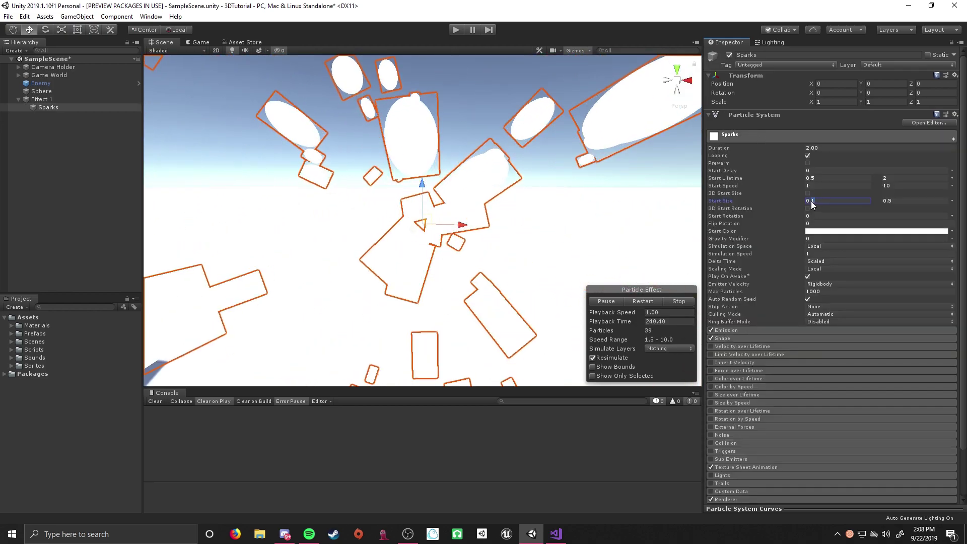
{"action": "left_click", "coordinate": [891, 202]}
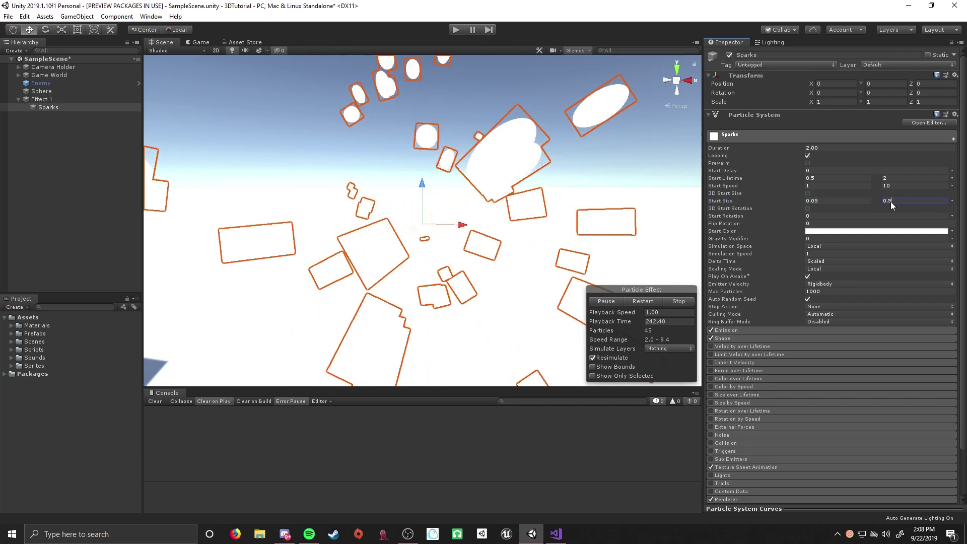
{"action": "type", "text": "0.25"}
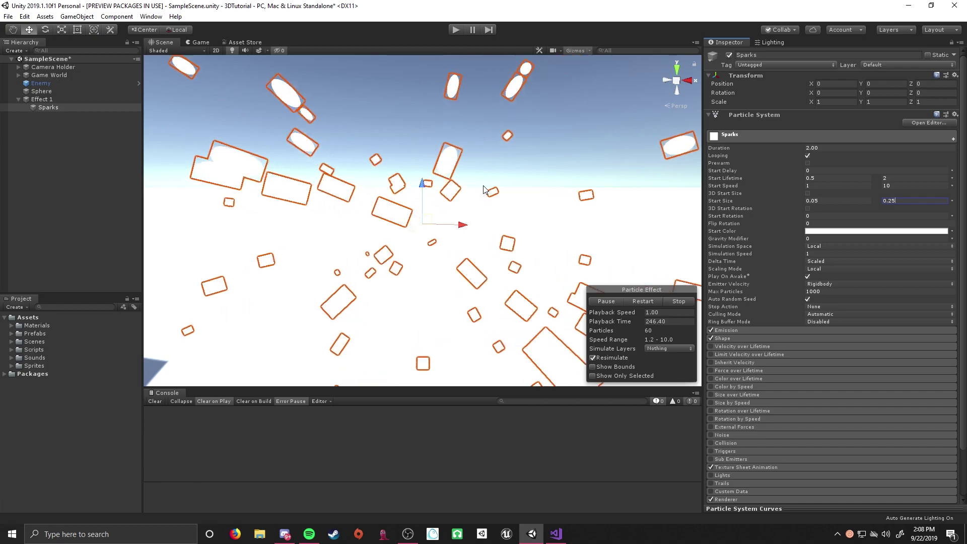
- Try a Gravity Modifier of 1 for Sparks, then set it to 0.5
{"action": "left_click", "coordinate": [768, 135]}
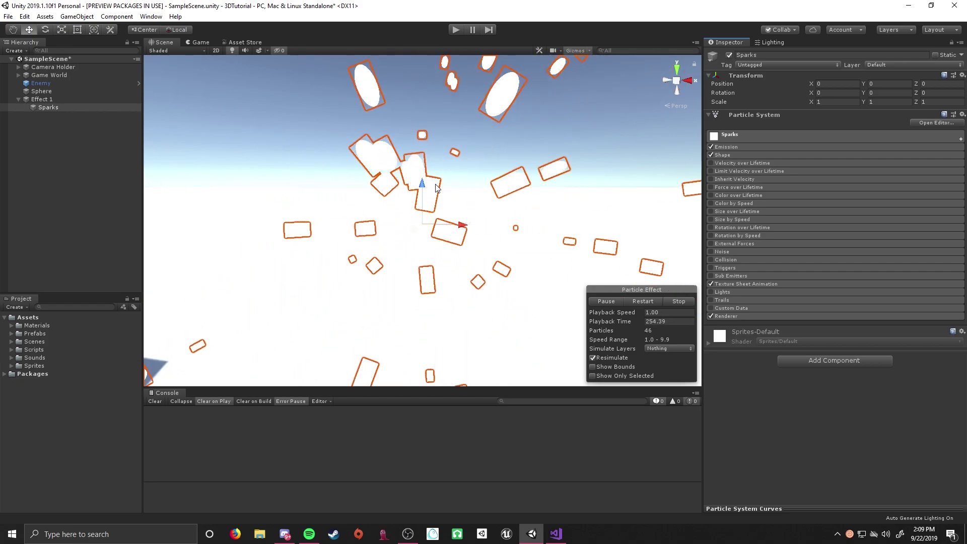
{"action": "left_click", "coordinate": [746, 137]}
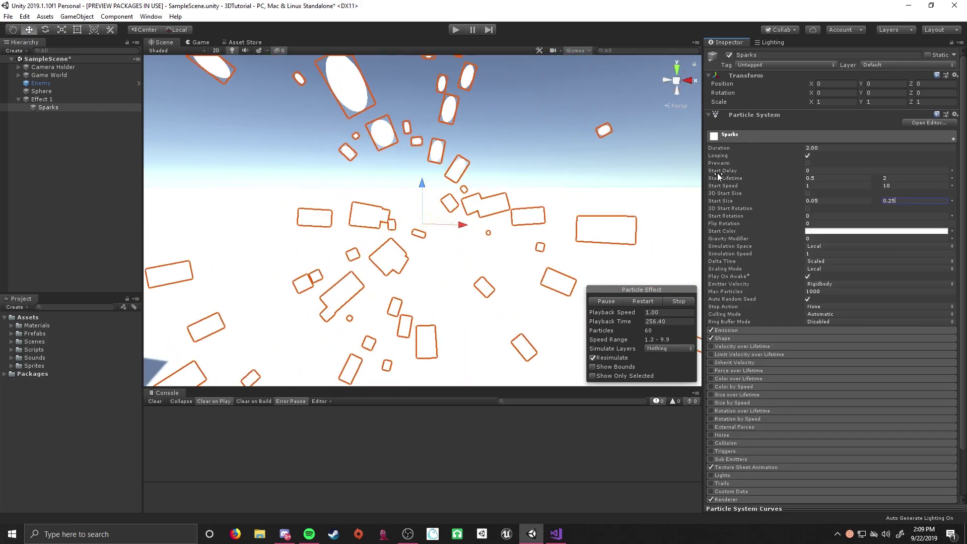
{"action": "left_click", "coordinate": [818, 239]}
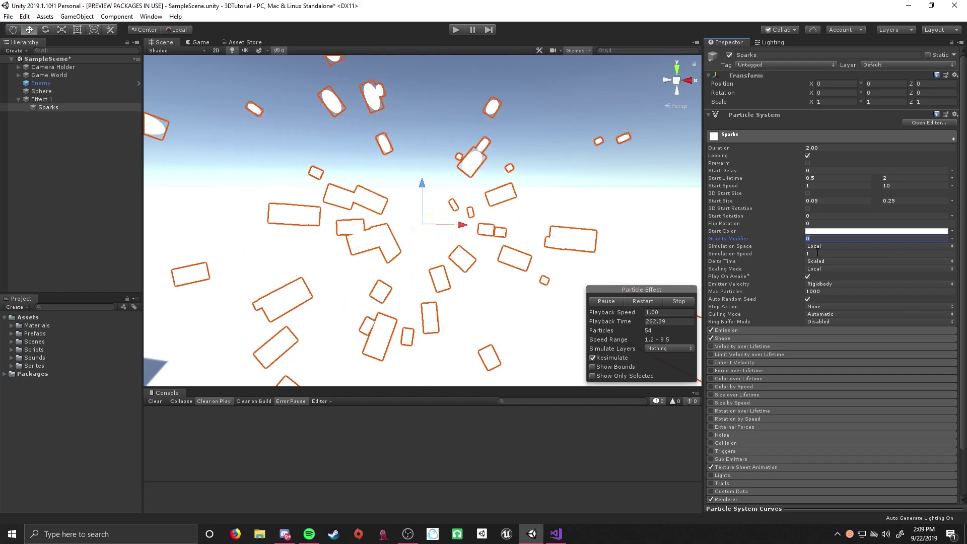
{"action": "type", "text": "1"}
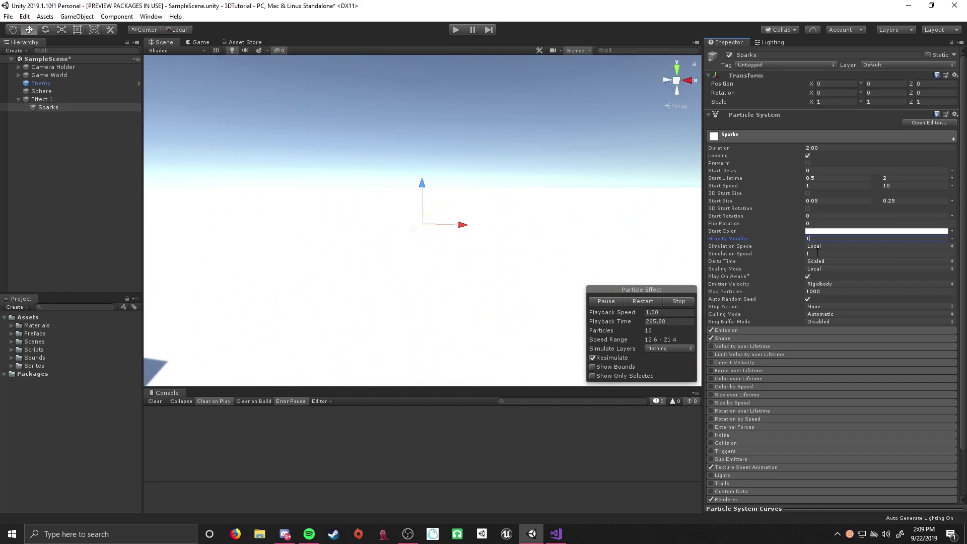
{"action": "key", "text": "BackSpace"}
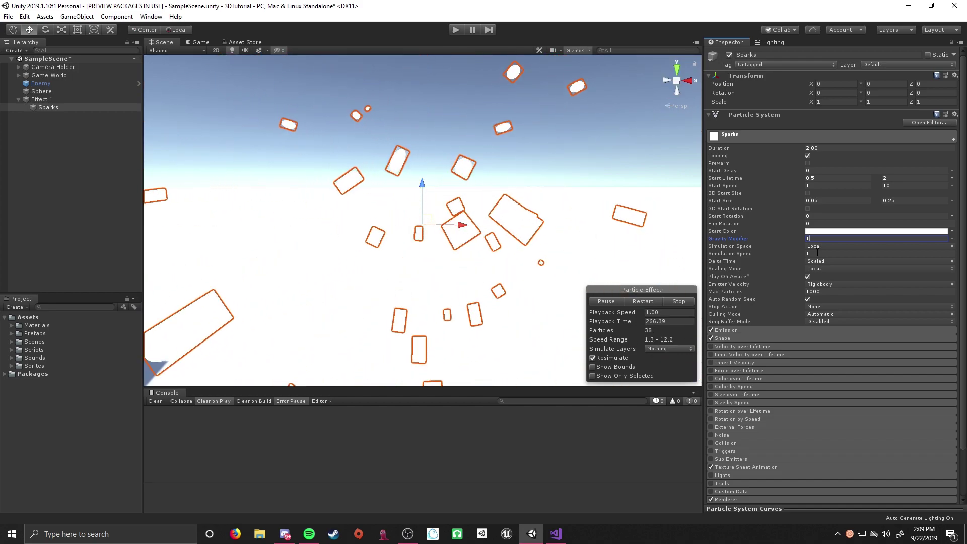
{"action": "type", "text": ".4"}
{"action": "key", "text": "BackSpace"}
{"action": "type", "text": "5"}
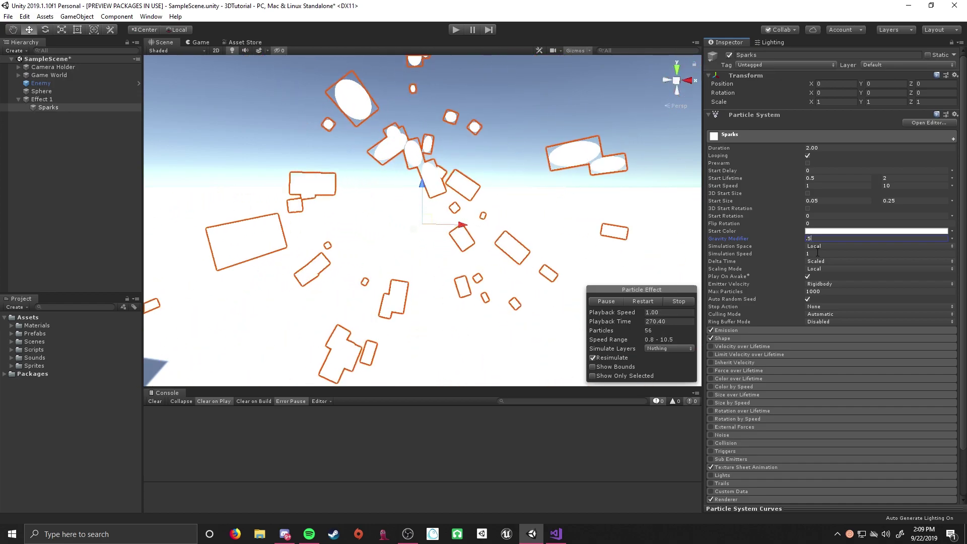
- Try a negative Gravity Modifier of -0.5 for Sparks, then restore it to 0.5
{"action": "double_click", "coordinate": [814, 239]}
{"action": "type", "text": "-"}
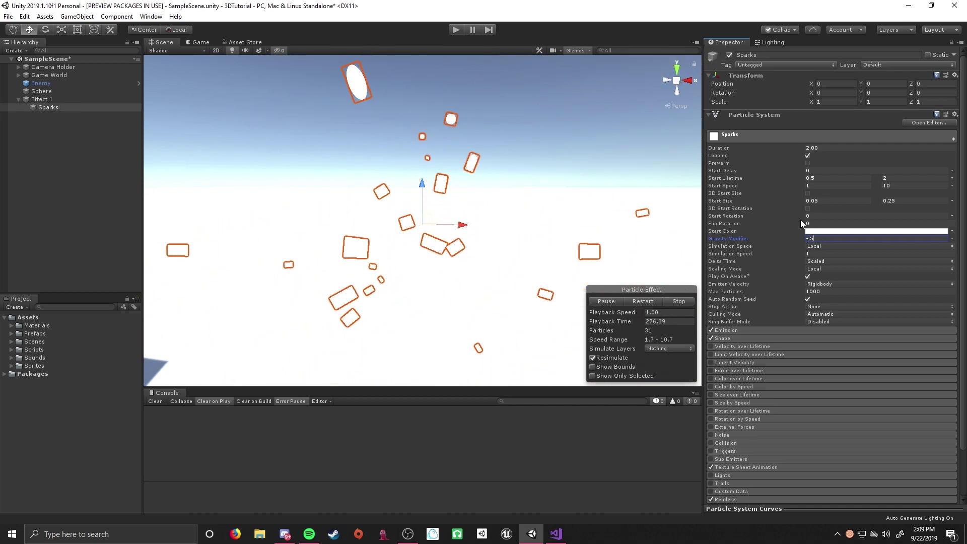
{"action": "key", "text": "BackSpace"}
{"action": "key", "text": "BackSpace"}
{"action": "key", "text": "BackSpace"}
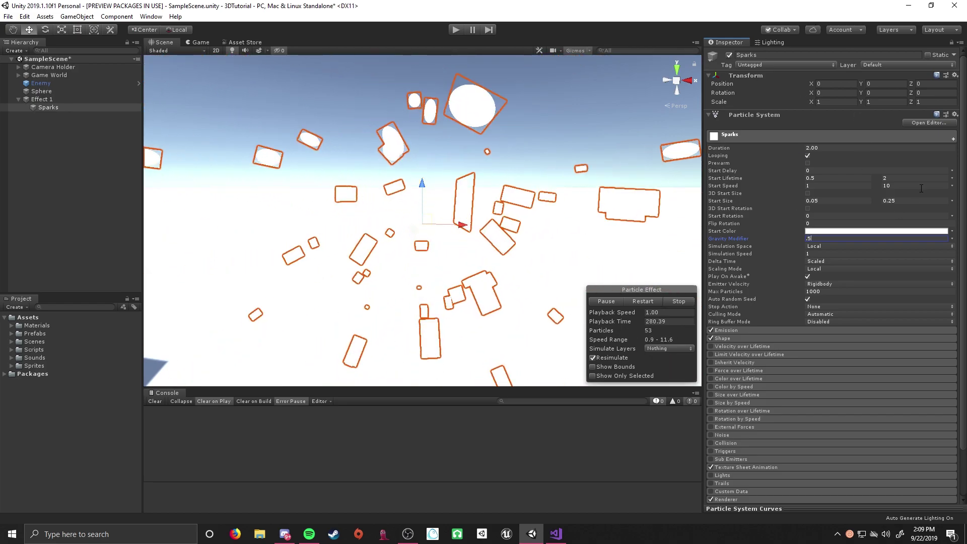
- Set the Start Color of Sparks to orange
{"action": "left_click", "coordinate": [947, 233]}
{"action": "left_click_drag", "start_coordinate": [742, 309], "coordinate": [755, 293]}
{"action": "left_click", "coordinate": [780, 314]}
{"action": "left_click", "coordinate": [781, 314]}
{"action": "left_click", "coordinate": [789, 246]}
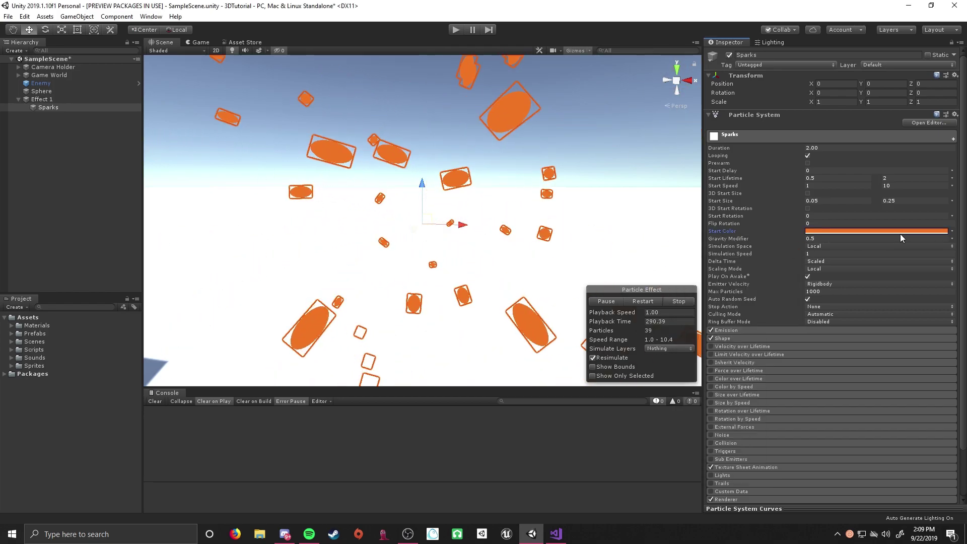
- Switch the Start Color to Random Between Two Colors with yellow as the second color, and collapse the main particle settings
{"action": "left_click", "coordinate": [952, 231]}
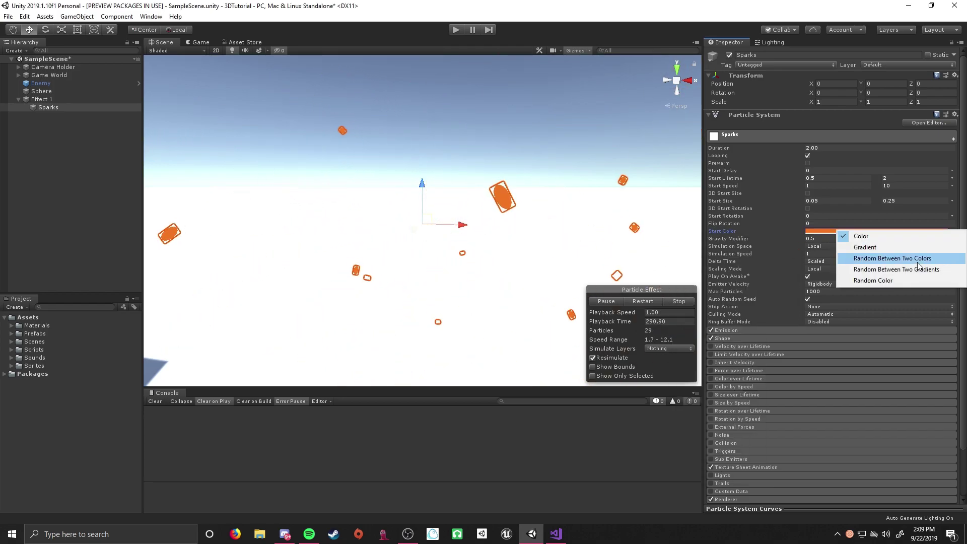
{"action": "left_click", "coordinate": [893, 259]}
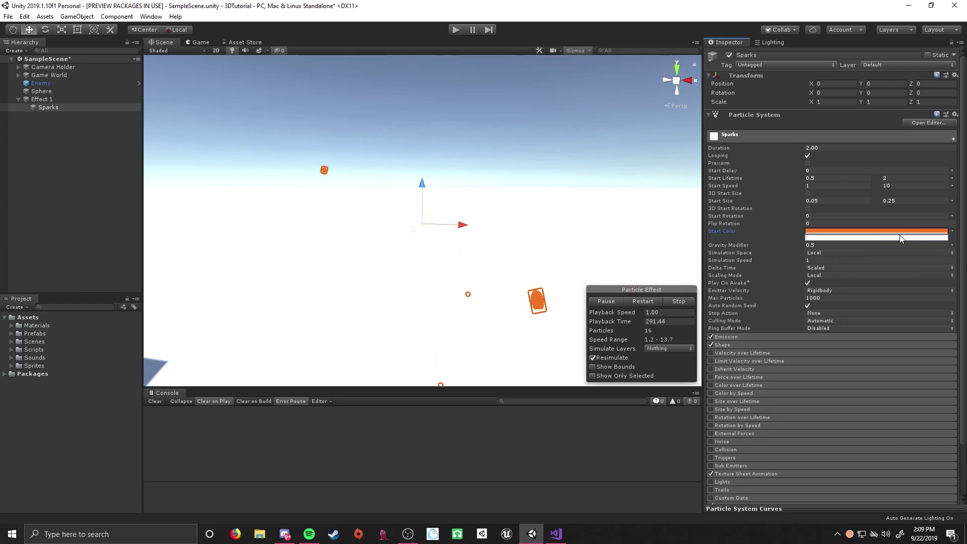
{"action": "left_click", "coordinate": [909, 238]}
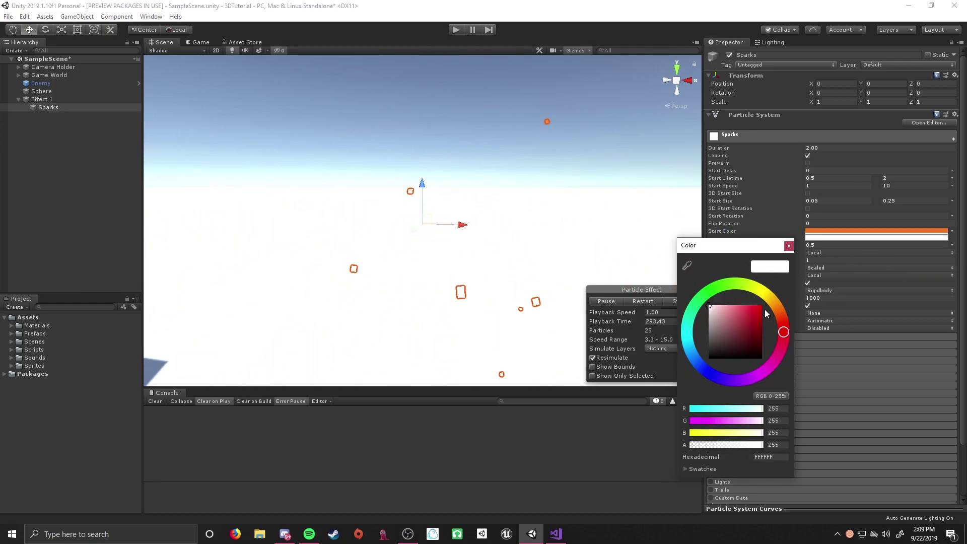
{"action": "left_click_drag", "start_coordinate": [767, 296], "coordinate": [767, 296]}
{"action": "left_click", "coordinate": [789, 245]}
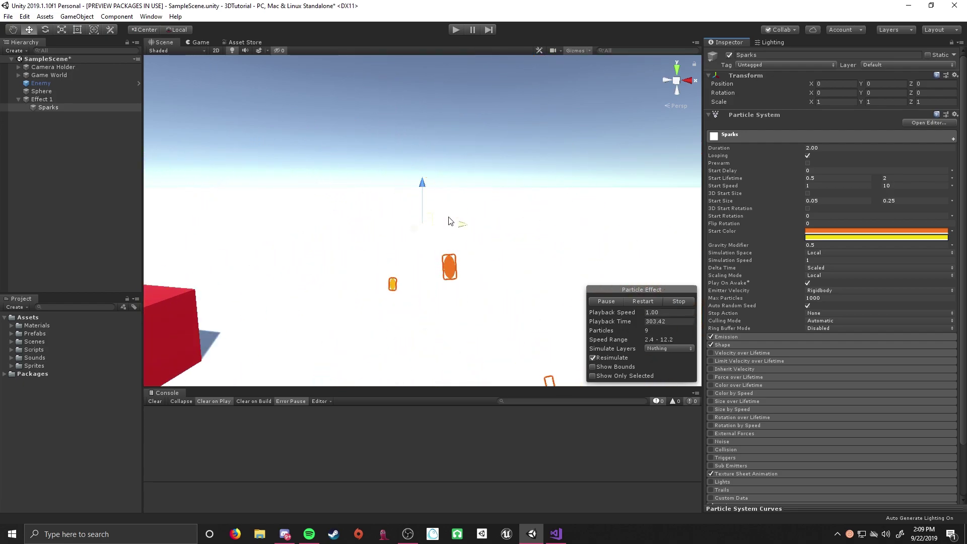
{"action": "right_click_drag", "start_coordinate": [588, 161], "coordinate": [539, 148]}
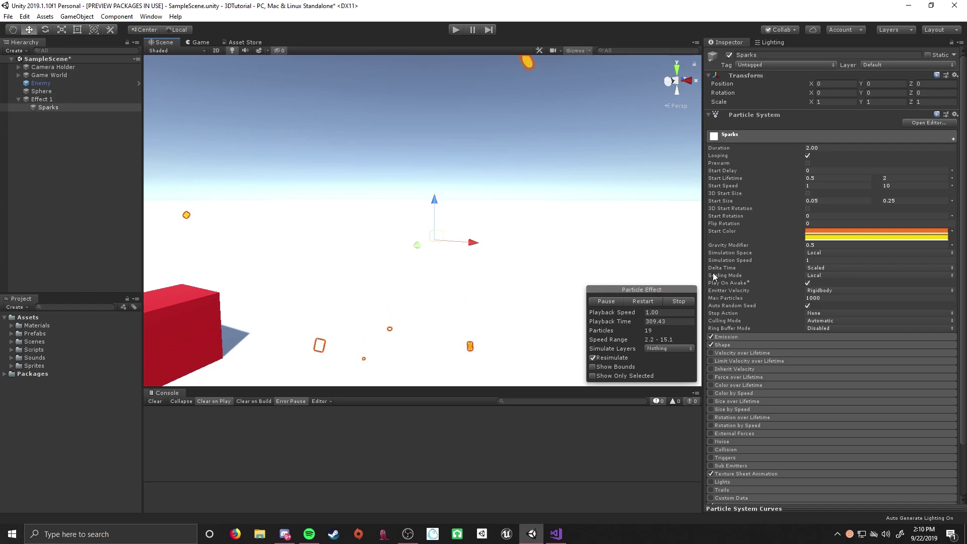
{"action": "left_click", "coordinate": [754, 140]}
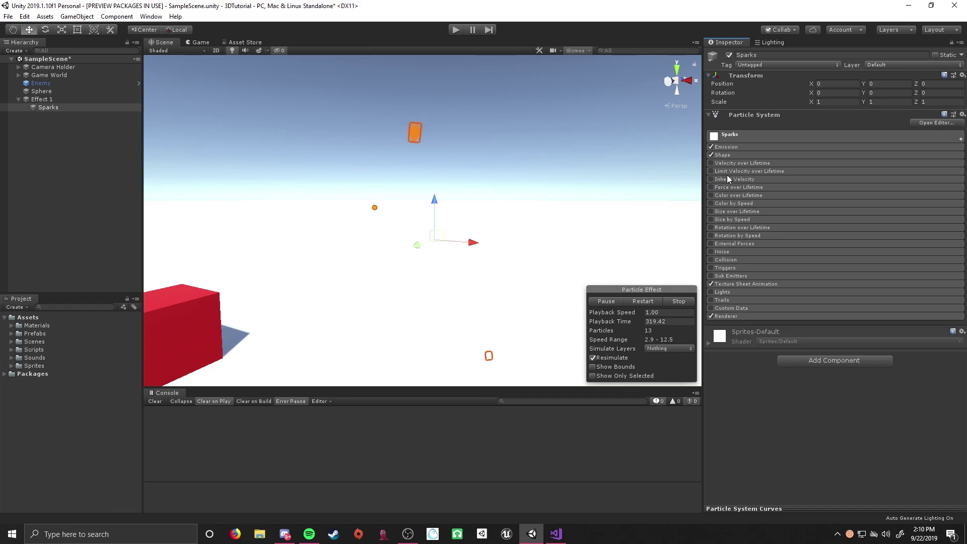
- Enable Size over Lifetime for Sparks and apply a preset size curve that falls from 1 to 0, slowly at first
{"action": "left_click", "coordinate": [710, 211]}
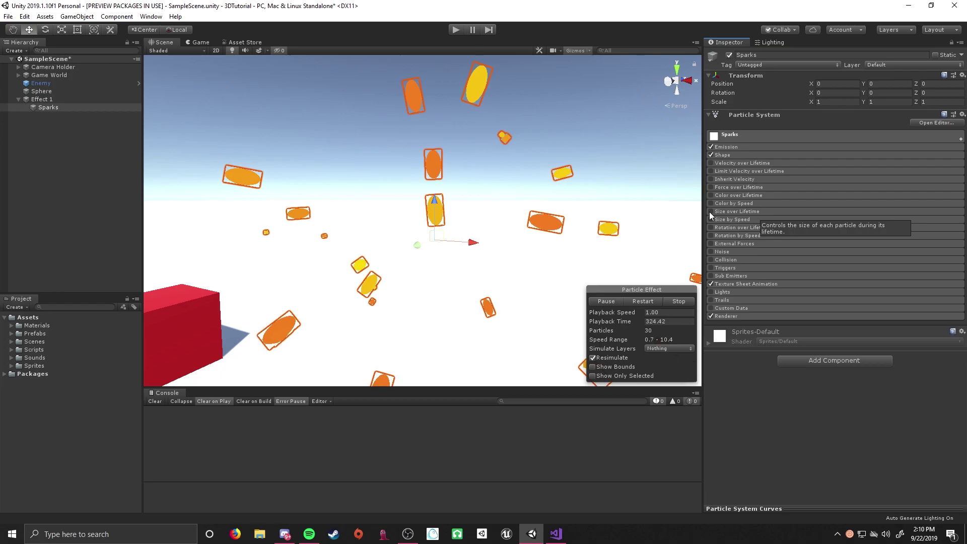
{"action": "left_click", "coordinate": [736, 211]}
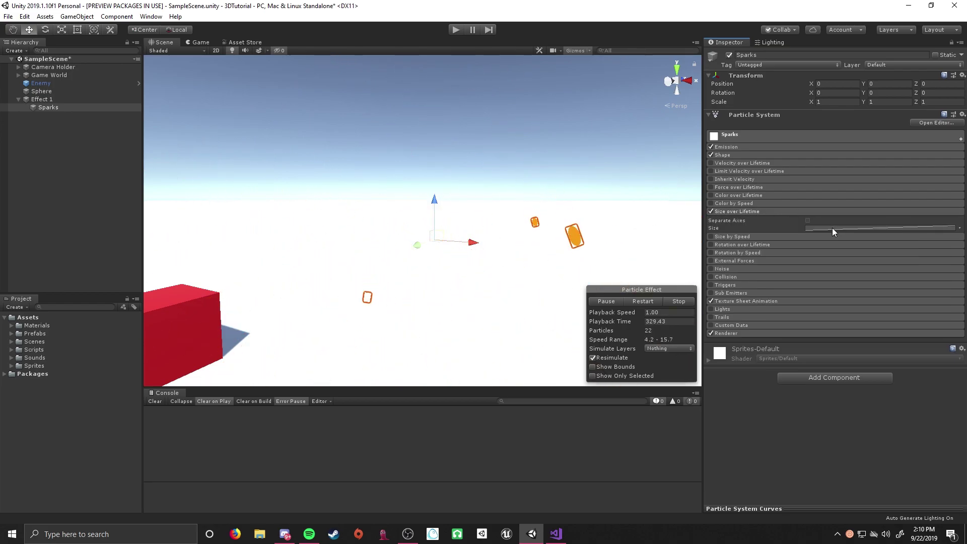
{"action": "left_click", "coordinate": [857, 227]}
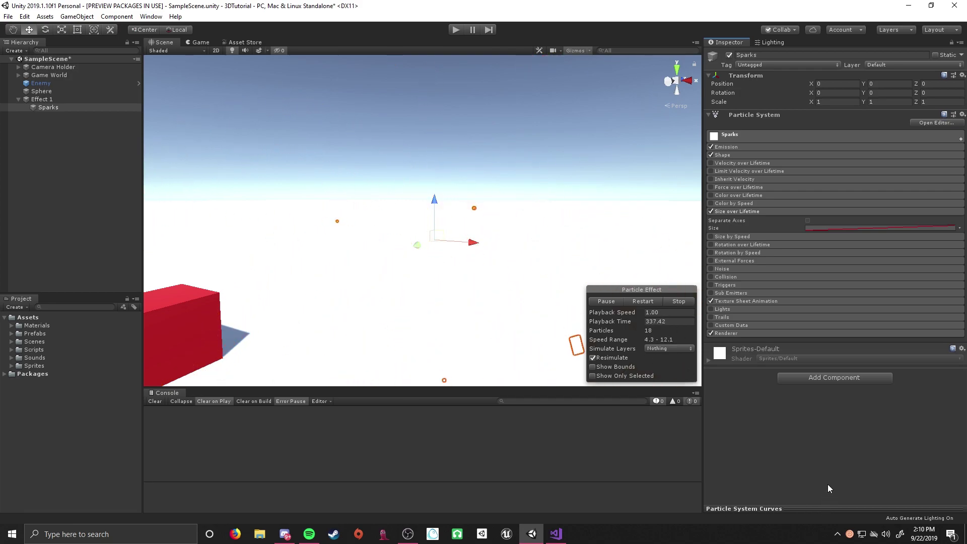
{"action": "left_click", "coordinate": [837, 508]}
{"action": "left_click_drag", "start_coordinate": [820, 431], "coordinate": [816, 393]}
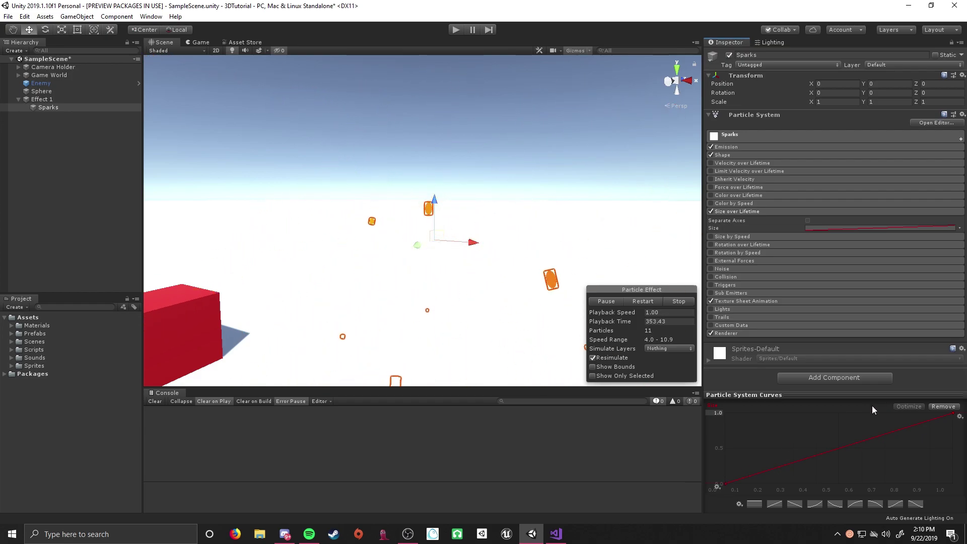
{"action": "left_click", "coordinate": [875, 505]}
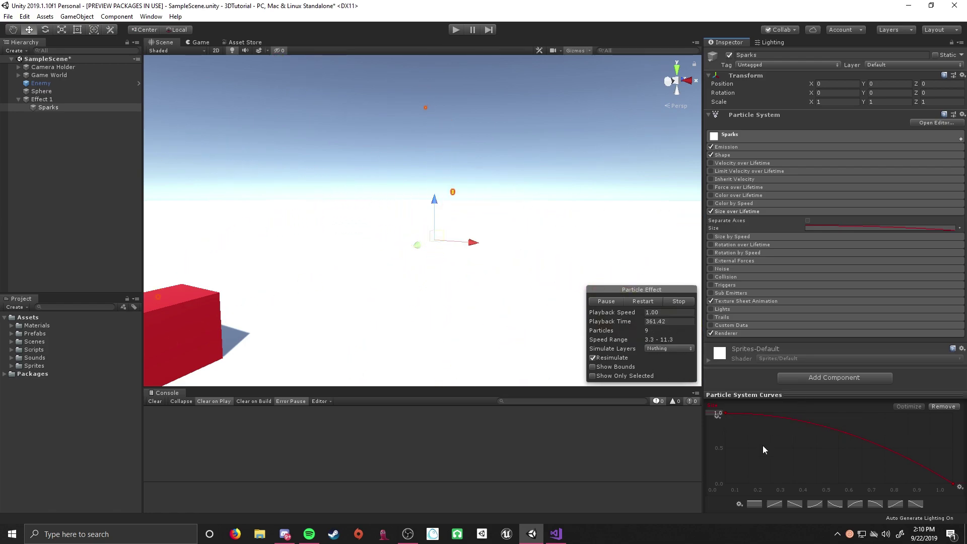
- Expand the main particle settings to examine the Start Lifetime range, and collapse them again
{"action": "left_click", "coordinate": [752, 132]}
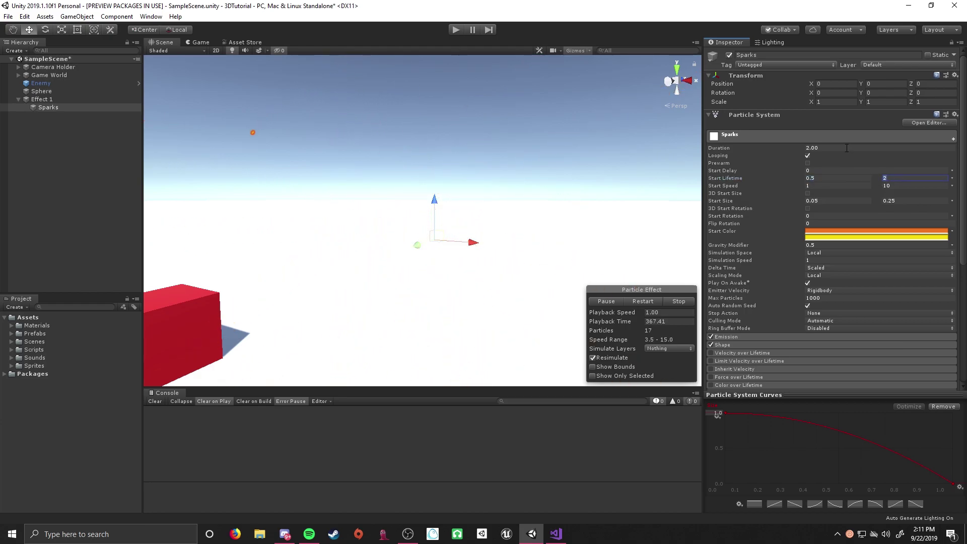
{"action": "left_click", "coordinate": [821, 137]}
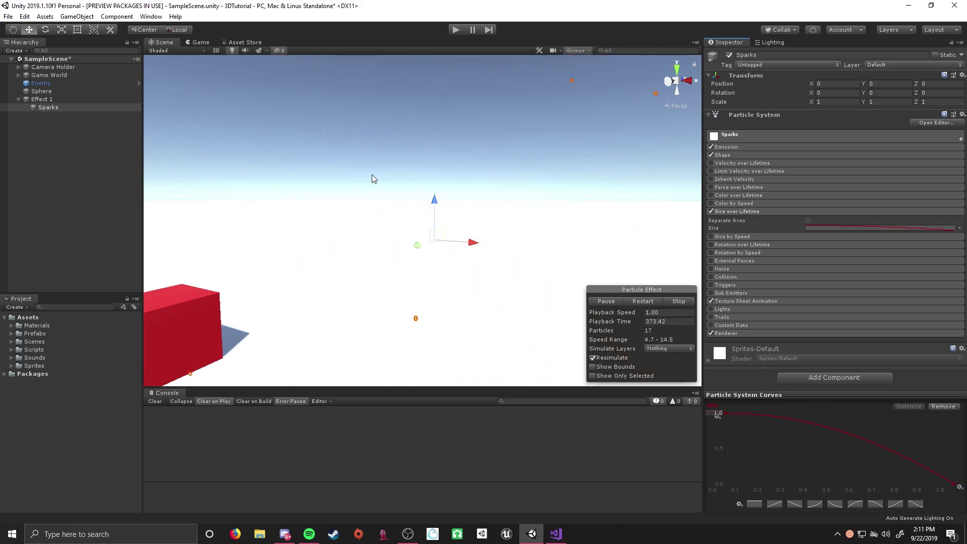
- Try reshaping the size curve with an extra key and a quickly falling preset, then restore the slowly falling preset and collapse the module
{"action": "left_click_drag", "start_coordinate": [793, 395], "coordinate": [796, 400]}
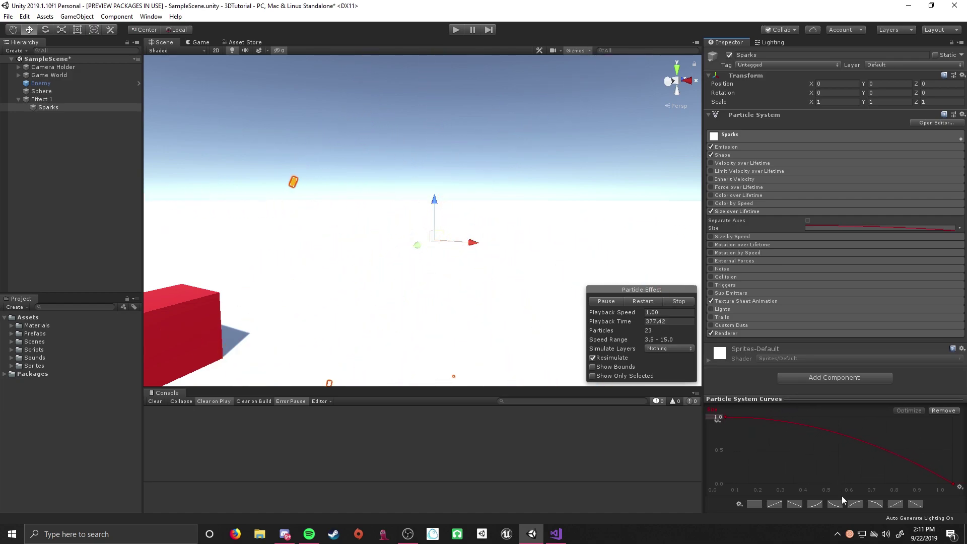
{"action": "double_click", "coordinate": [813, 427]}
{"action": "left_click_drag", "start_coordinate": [814, 428], "coordinate": [783, 461]}
{"action": "left_click", "coordinate": [878, 506]}
{"action": "left_click", "coordinate": [835, 504]}
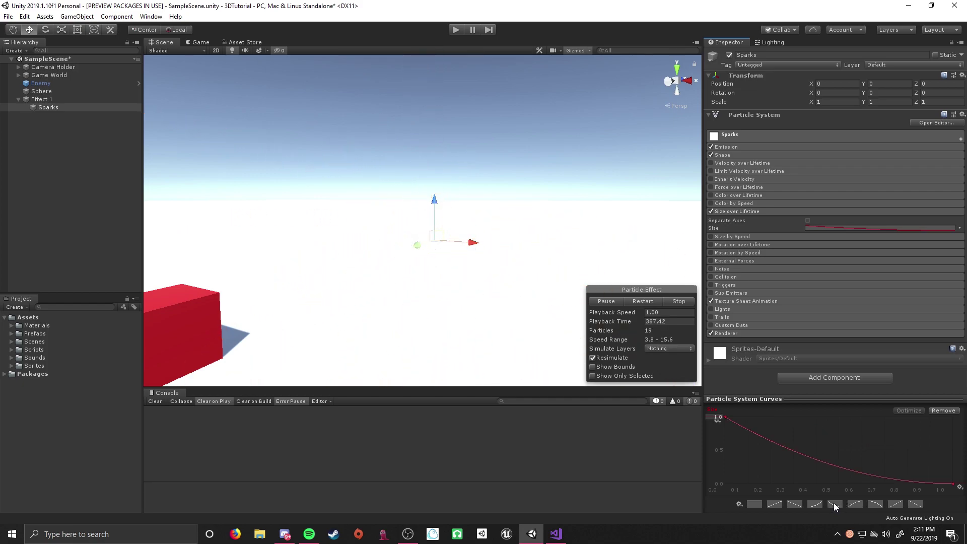
{"action": "left_click", "coordinate": [876, 504]}
{"action": "left_click", "coordinate": [765, 211]}
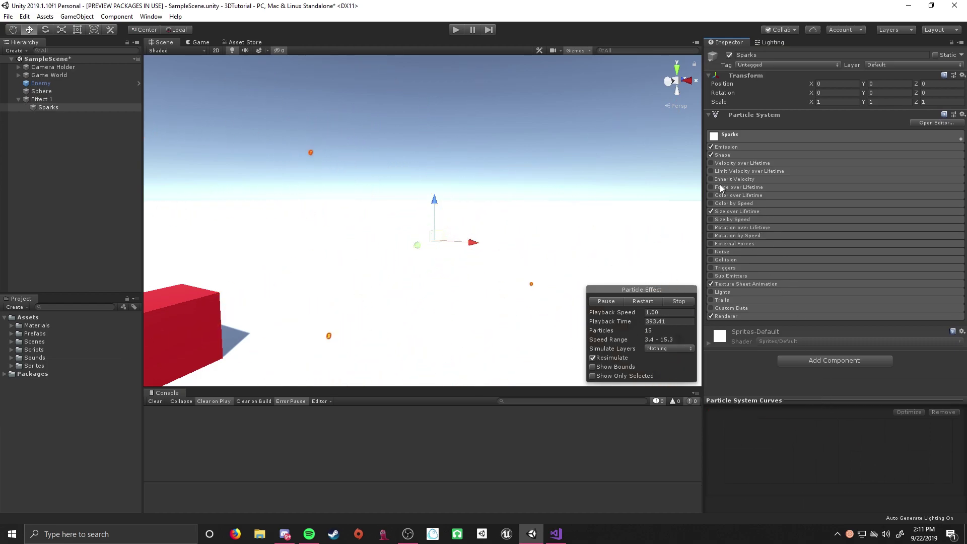
- Enable Color over Lifetime for Sparks and open its gradient to examine the start and end alpha and color keys
{"action": "left_click", "coordinate": [711, 195]}
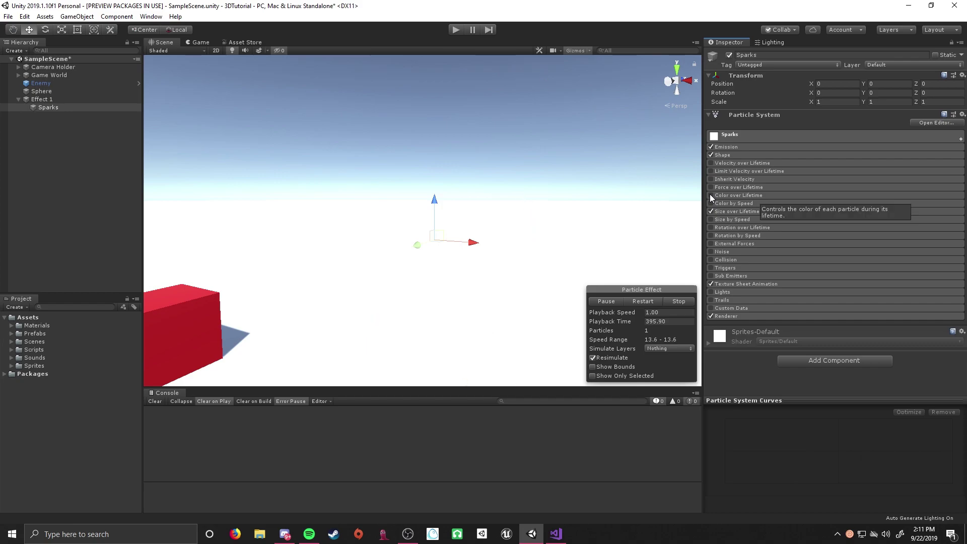
{"action": "left_click", "coordinate": [748, 196]}
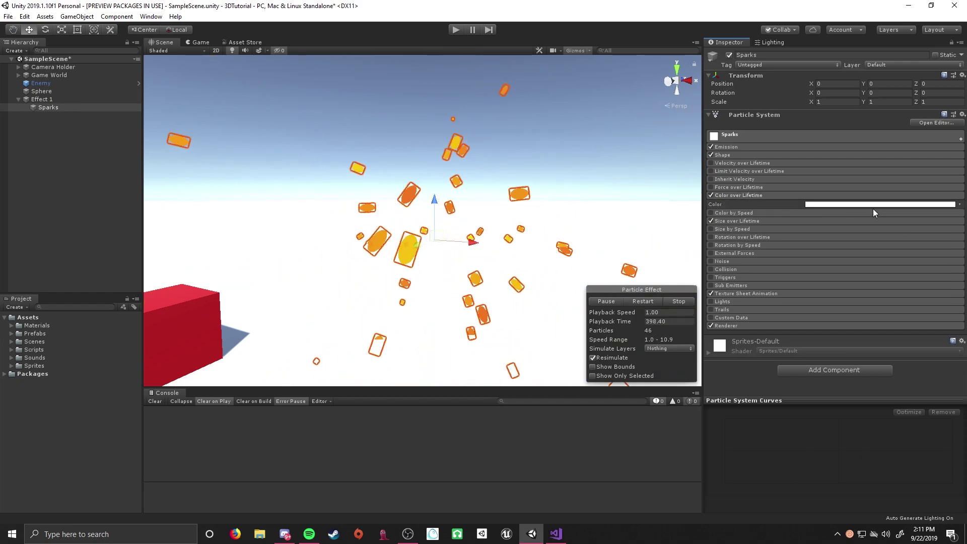
{"action": "left_click", "coordinate": [957, 205]}
{"action": "left_click_drag", "start_coordinate": [542, 377], "coordinate": [500, 328]}
{"action": "left_click", "coordinate": [388, 353]}
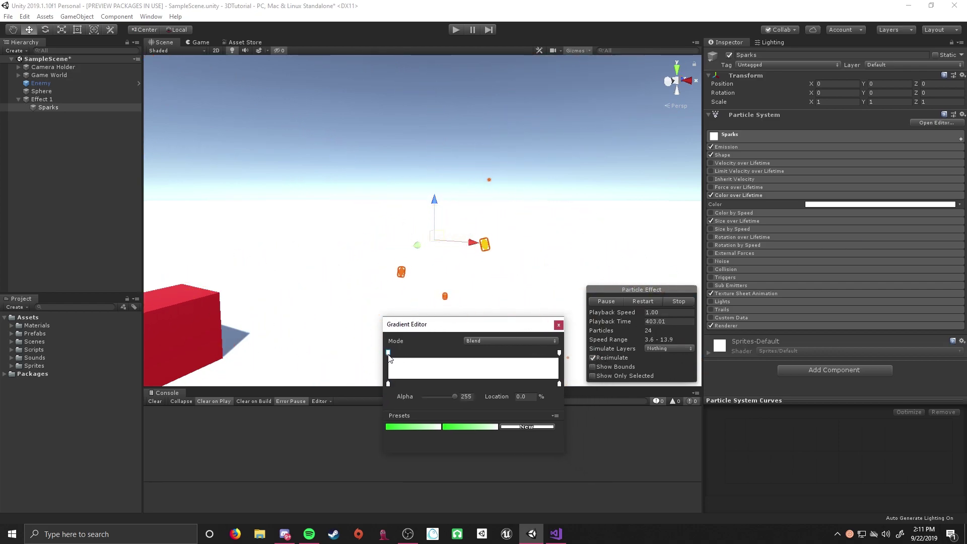
{"action": "left_click", "coordinate": [560, 353]}
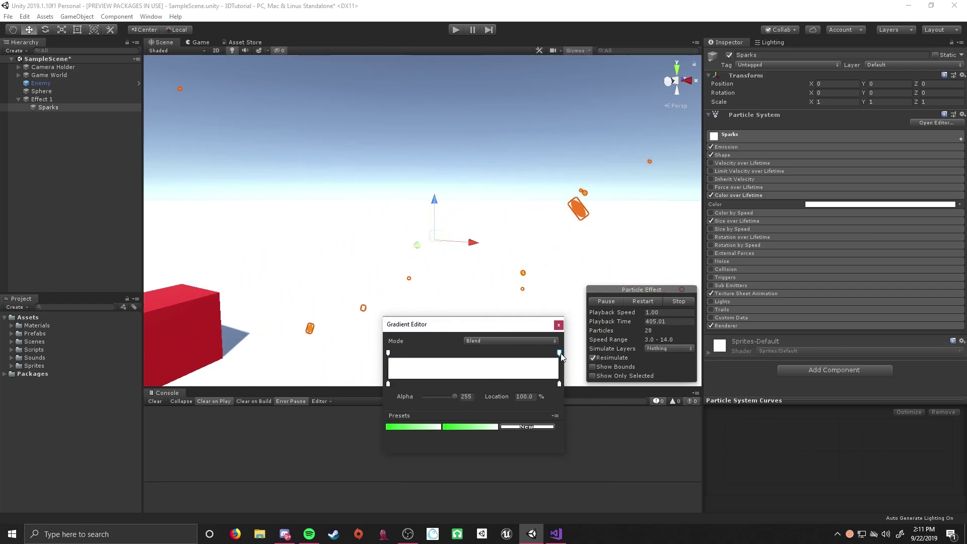
{"action": "left_click", "coordinate": [389, 385]}
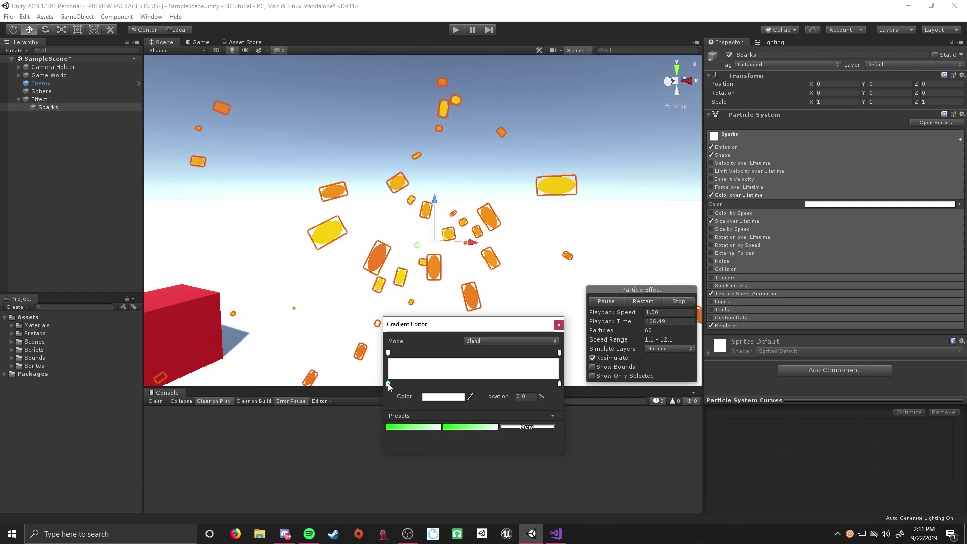
{"action": "left_click", "coordinate": [559, 385]}
{"action": "left_click_drag", "start_coordinate": [388, 385], "coordinate": [395, 385]}
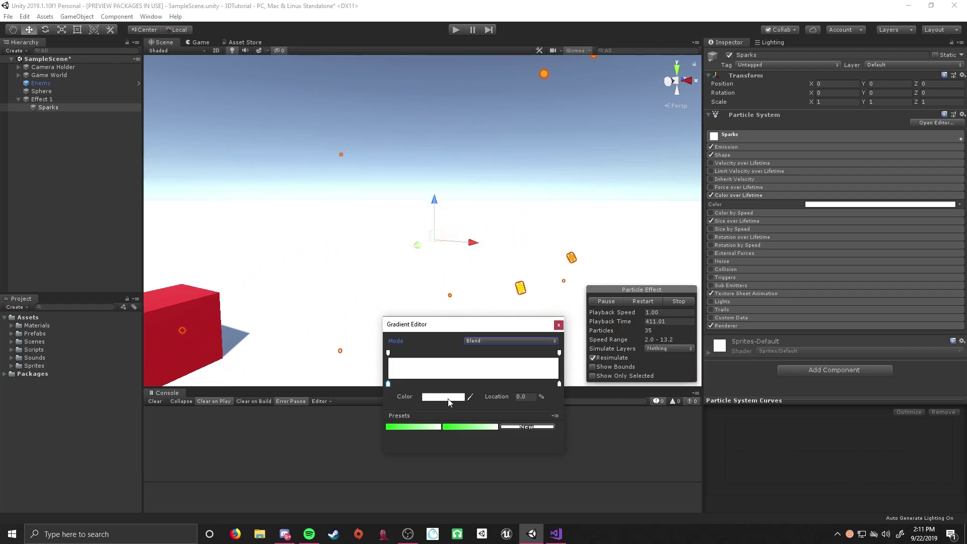
- Try an alpha of 0 for the gradient's start key, then restore it to 255
{"action": "left_click", "coordinate": [388, 353]}
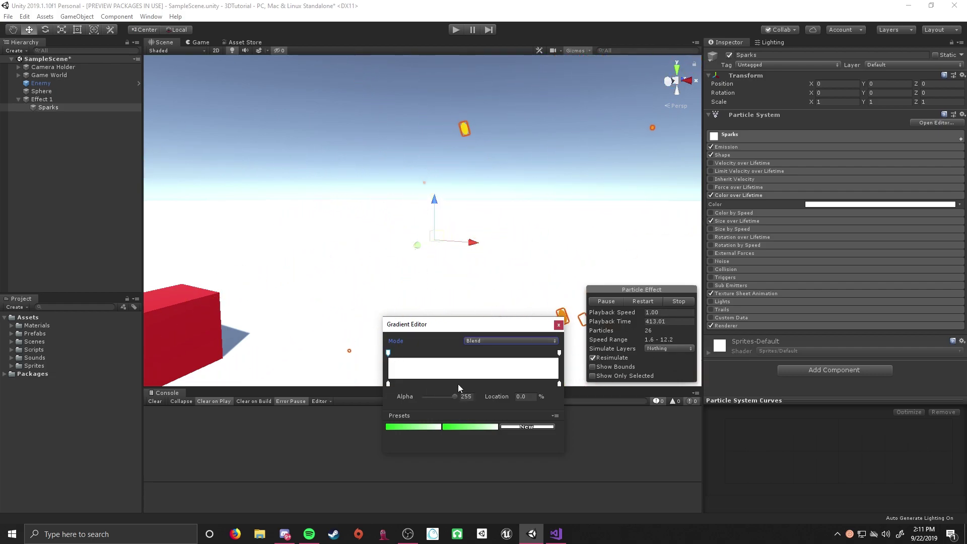
{"action": "left_click_drag", "start_coordinate": [455, 397], "coordinate": [404, 391]}
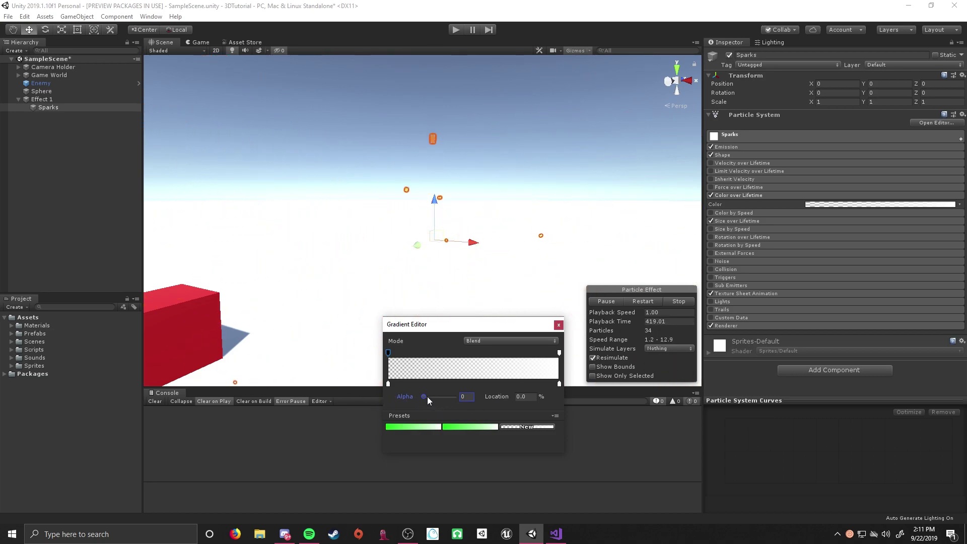
{"action": "left_click_drag", "start_coordinate": [432, 397], "coordinate": [521, 382]}
- Set the gradient's end alpha to 0 and try an intermediate alpha key at 55%, then undo that key
{"action": "left_click", "coordinate": [560, 354]}
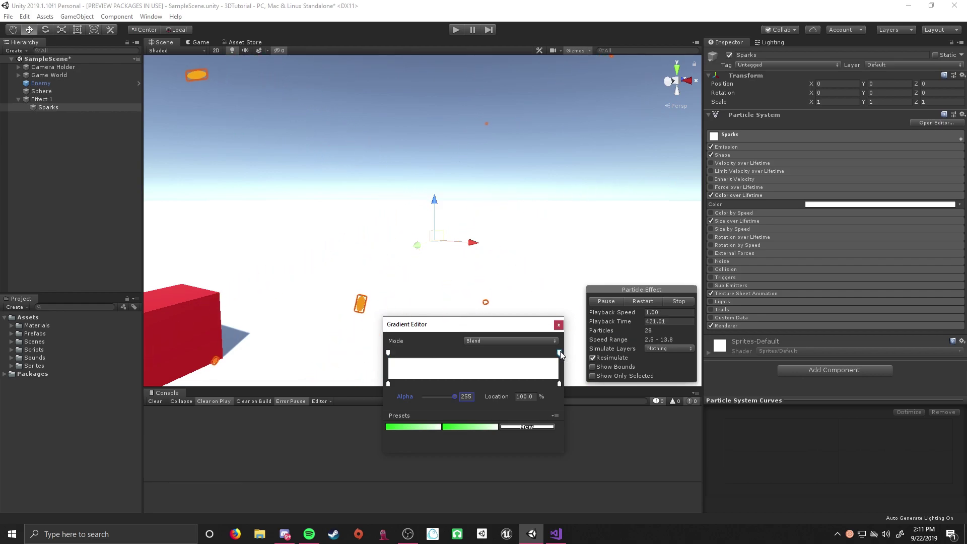
{"action": "left_click_drag", "start_coordinate": [456, 397], "coordinate": [450, 398]}
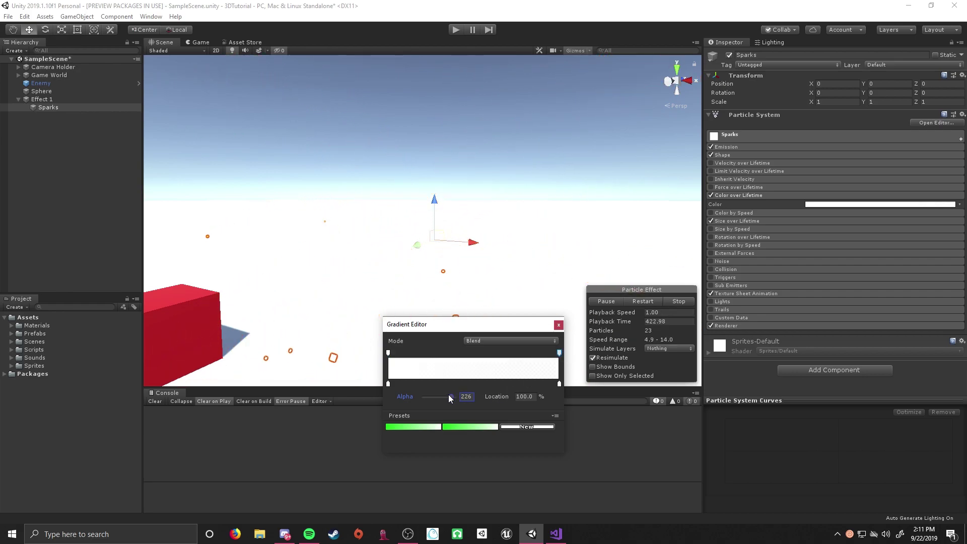
{"action": "left_click", "coordinate": [482, 353]}
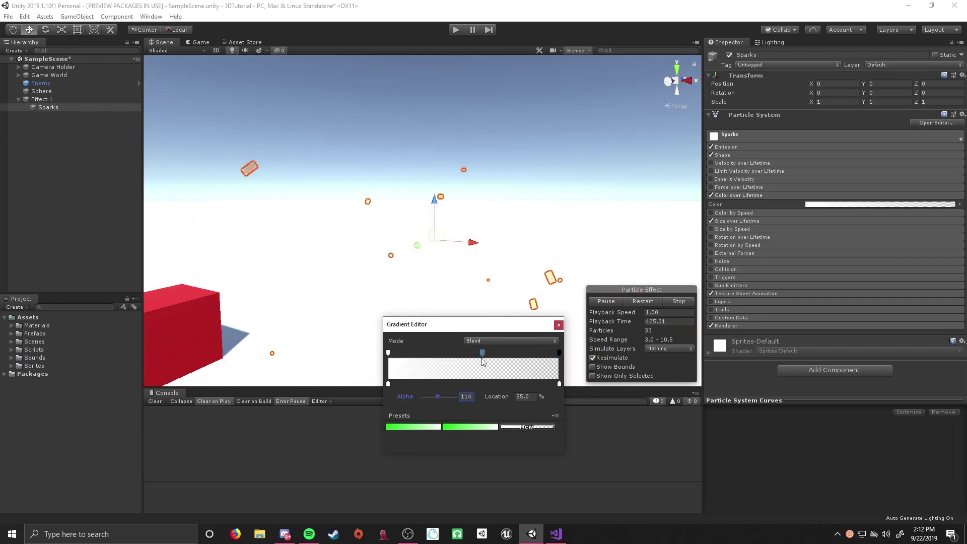
{"action": "key", "text": "ctrl+z"}
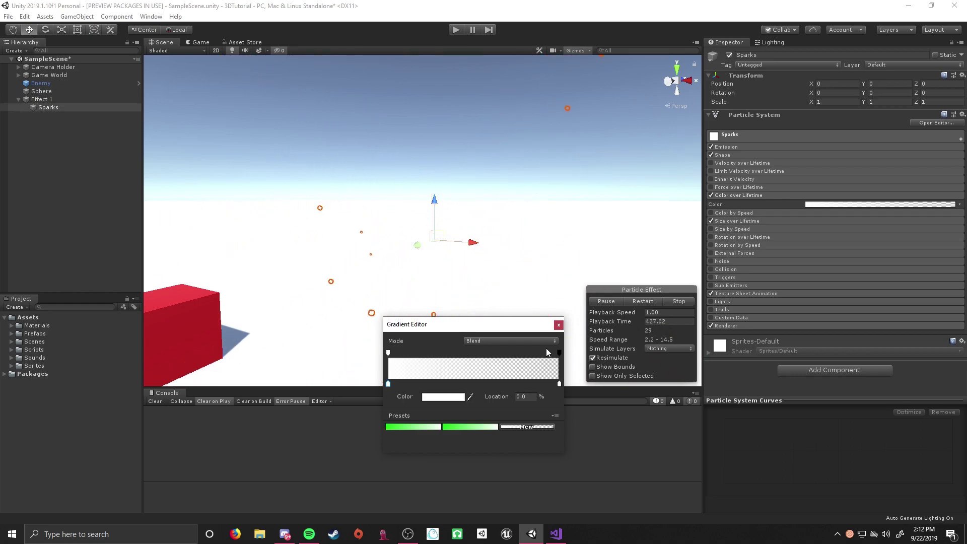
- Try moving the transparent end key to about 78.5%, close the gradient, and disable Color over Lifetime
{"action": "left_click_drag", "start_coordinate": [558, 353], "coordinate": [525, 359]}
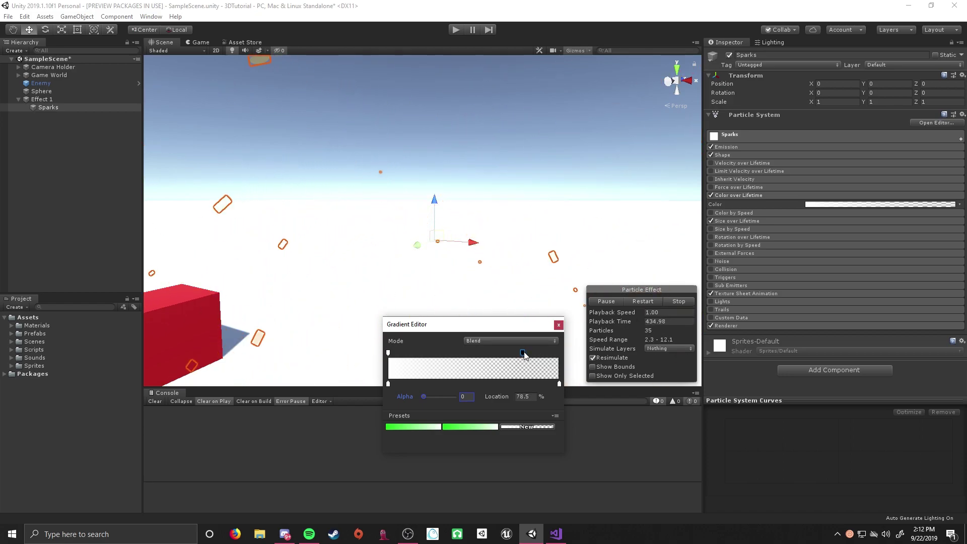
{"action": "left_click", "coordinate": [559, 324]}
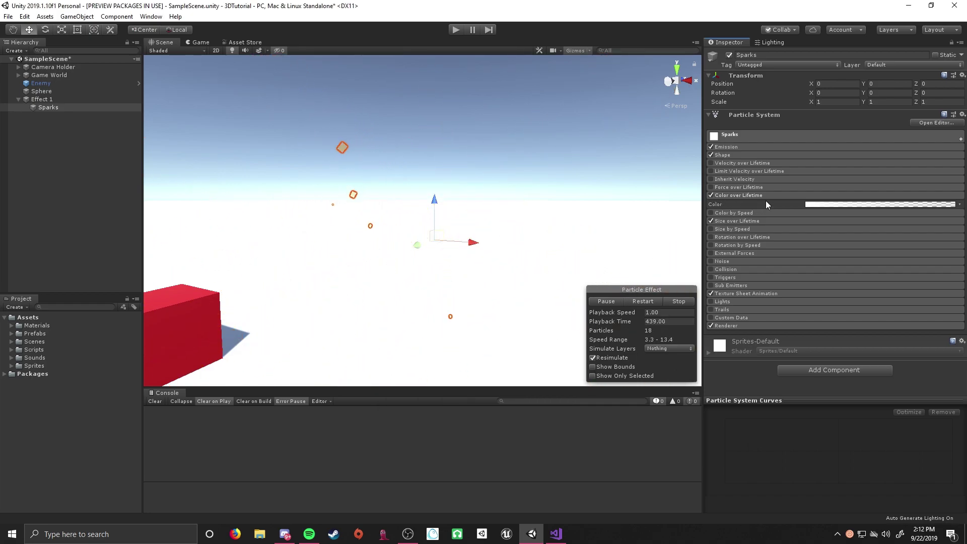
{"action": "left_click", "coordinate": [712, 196]}
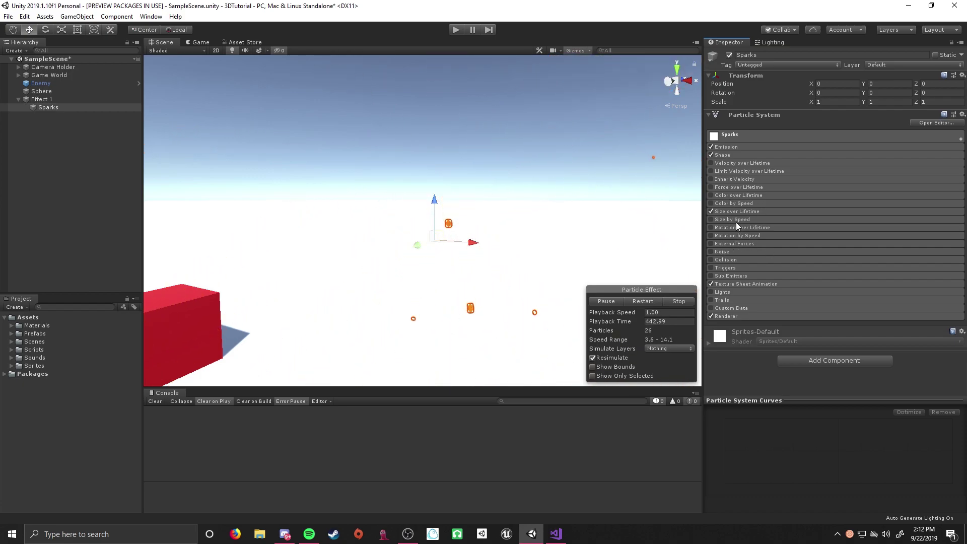
- Enable the Noise module for Sparks and expand its settings
{"action": "left_click", "coordinate": [712, 251]}
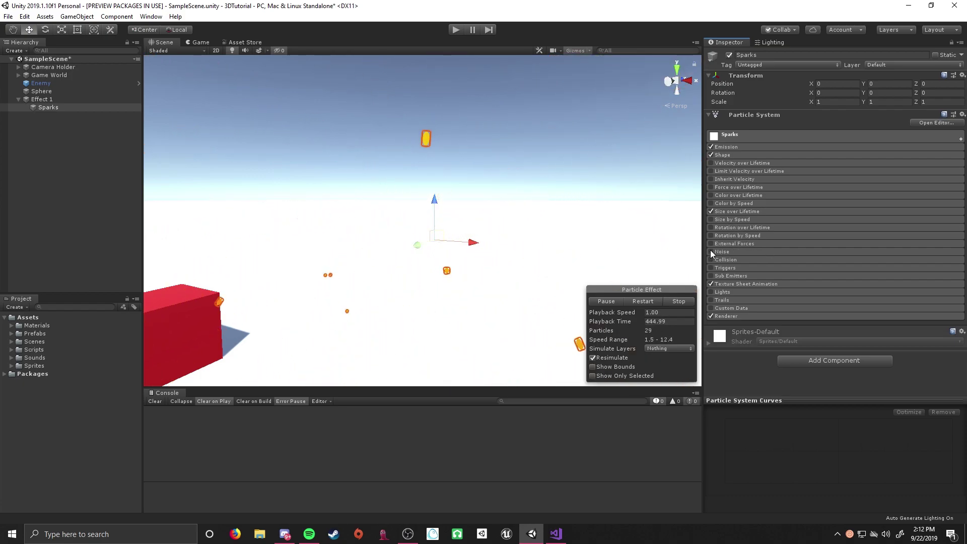
{"action": "left_click", "coordinate": [735, 251]}
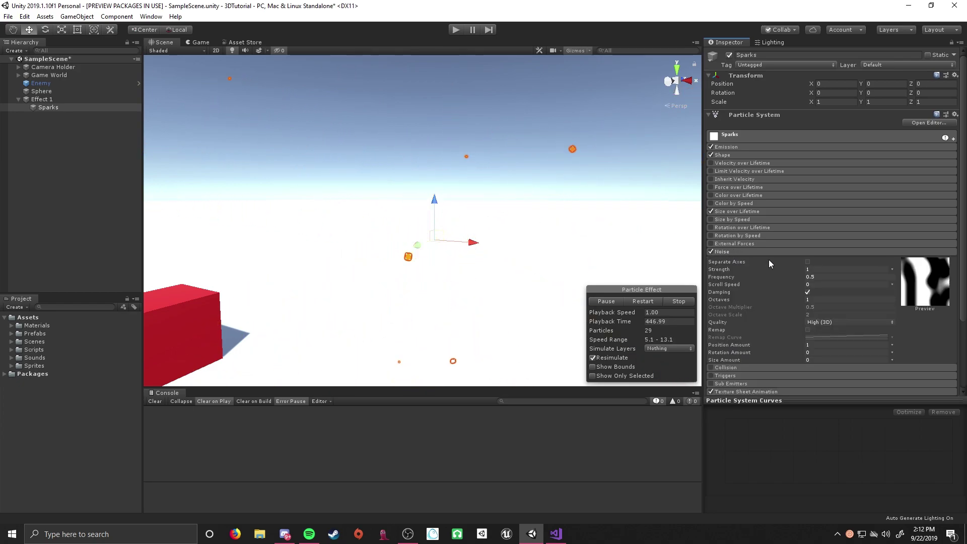
{"action": "scroll", "coordinate": [786, 242], "scroll_direction": "down", "scroll_amount": 3}
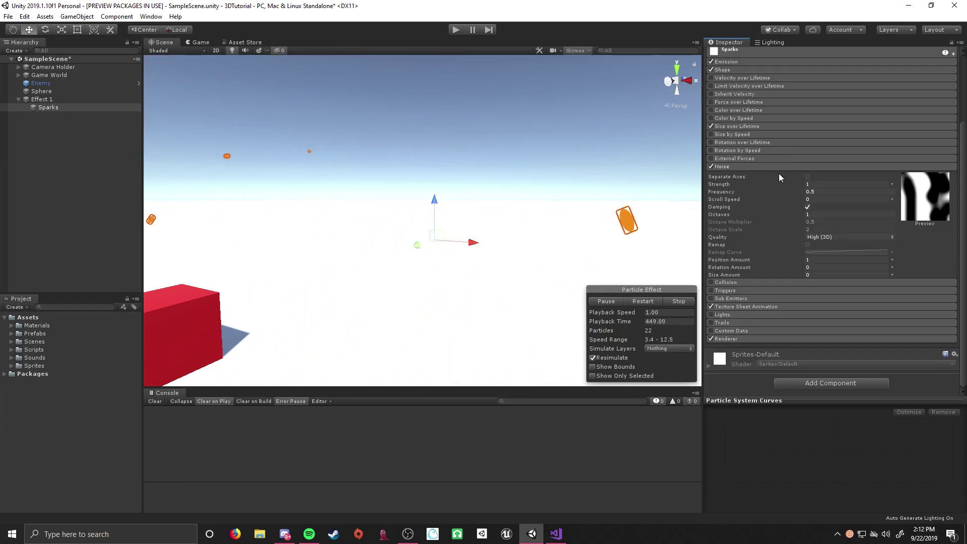
- Try a strength of 3 and then 2 in the Sparks Noise module, with the frequency set to 1
{"action": "scroll", "coordinate": [764, 187], "scroll_direction": "up", "scroll_amount": 3}
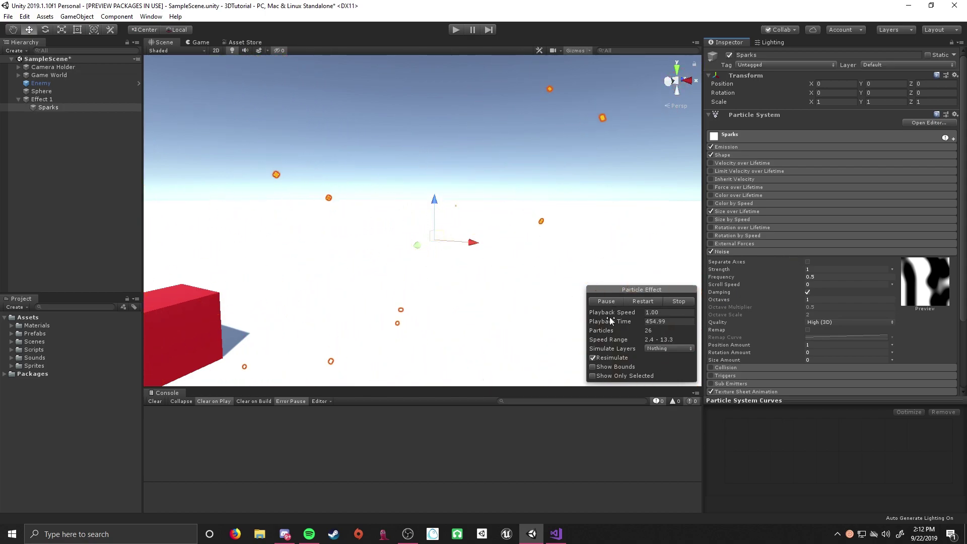
{"action": "left_click", "coordinate": [820, 269]}
{"action": "type", "text": "3"}
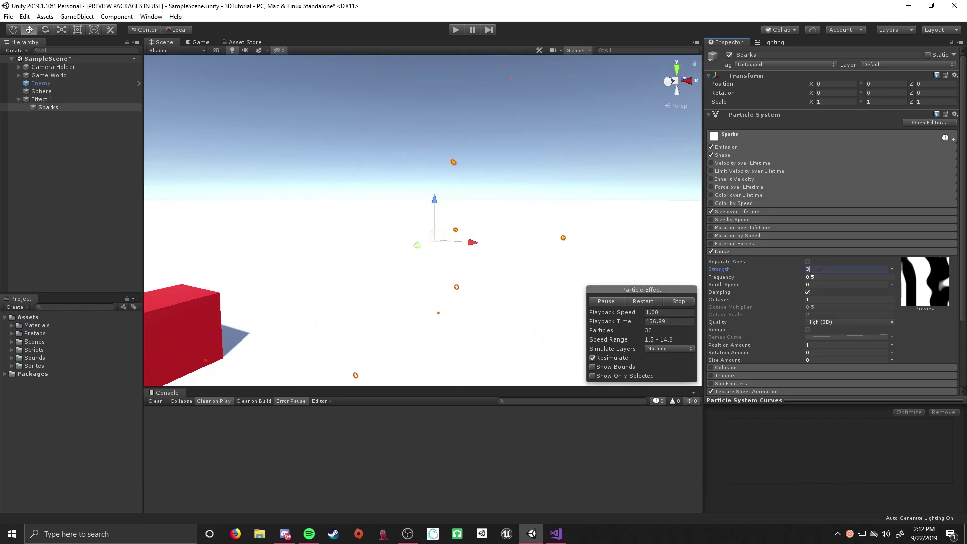
{"action": "key", "text": "BackSpace"}
{"action": "type", "text": "2"}
{"action": "left_click", "coordinate": [814, 277]}
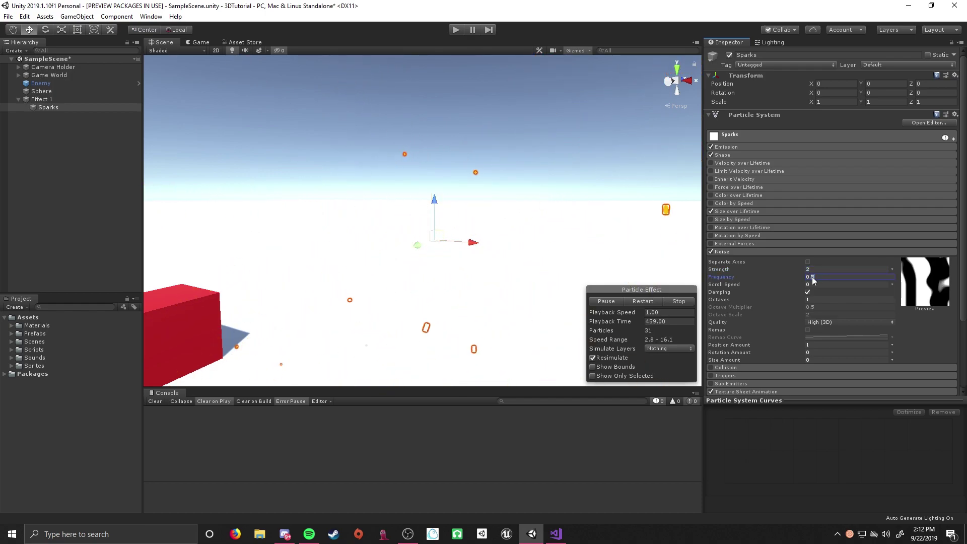
{"action": "type", "text": "1"}
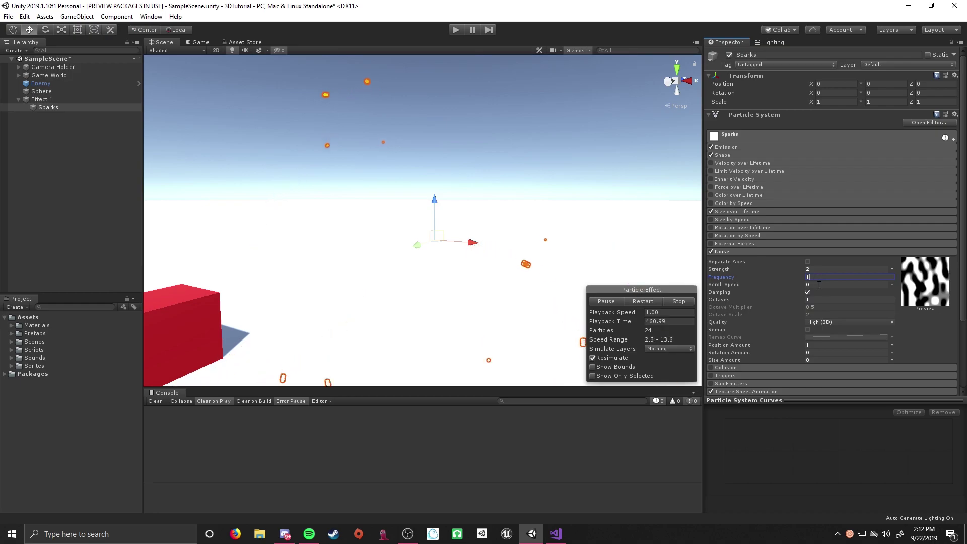
- Try a noise scroll speed of 0.1, raise it to 0.5, and set the noise strength to 1
{"action": "left_click", "coordinate": [818, 285]}
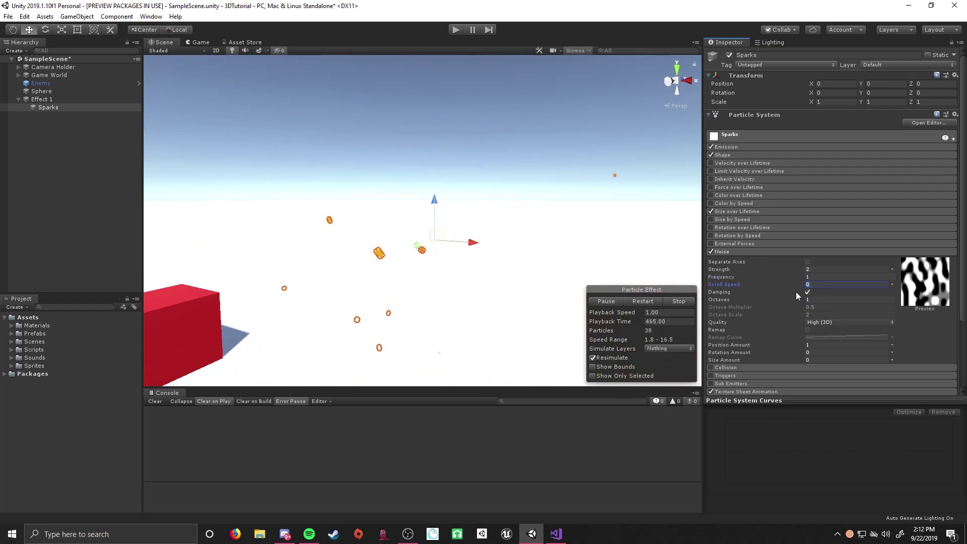
{"action": "type", "text": ".1"}
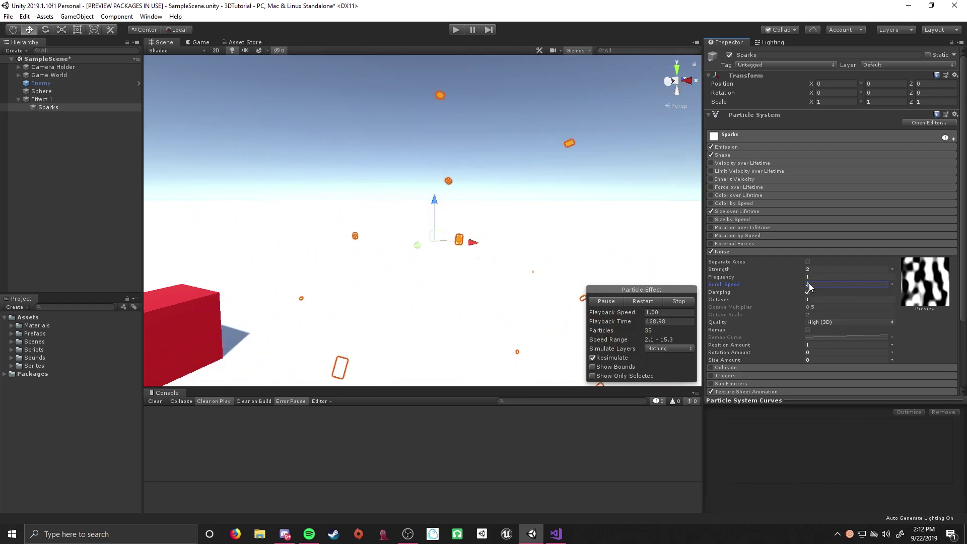
{"action": "type", "text": ".5"}
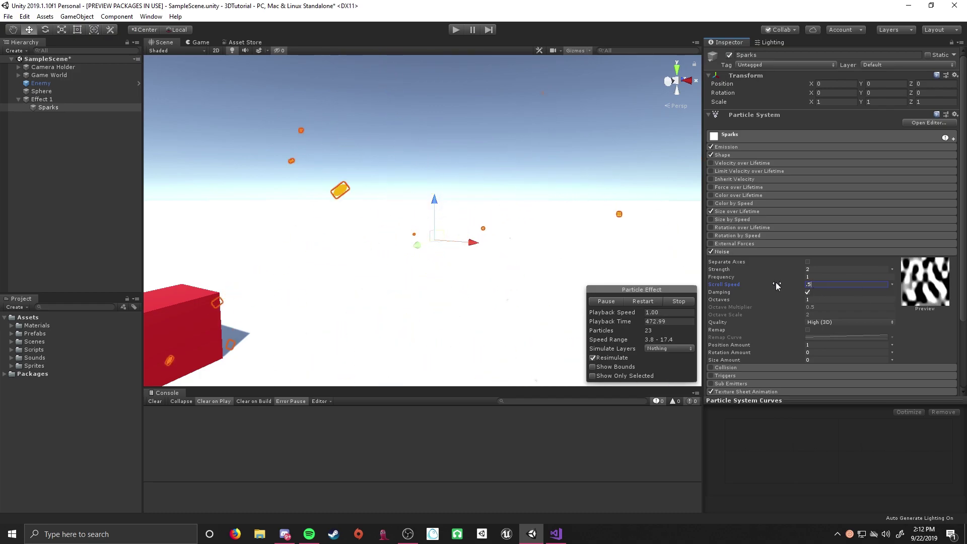
{"action": "left_click", "coordinate": [800, 271]}
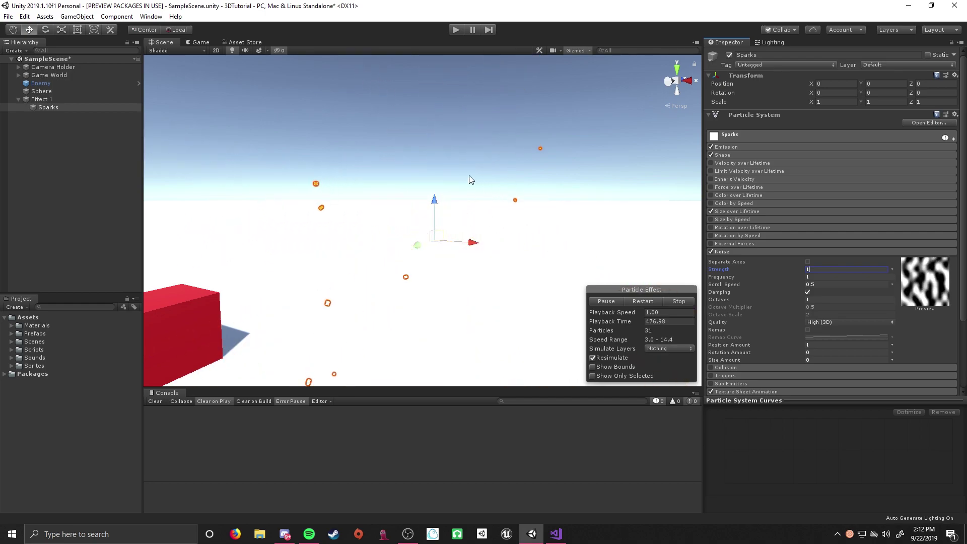
- Examine the noisy spark motion at different distances and disable the Noise module for Sparks
{"action": "scroll", "coordinate": [378, 151], "scroll_direction": "down", "scroll_amount": 2}
{"action": "scroll", "coordinate": [376, 150], "scroll_direction": "down", "scroll_amount": 3}
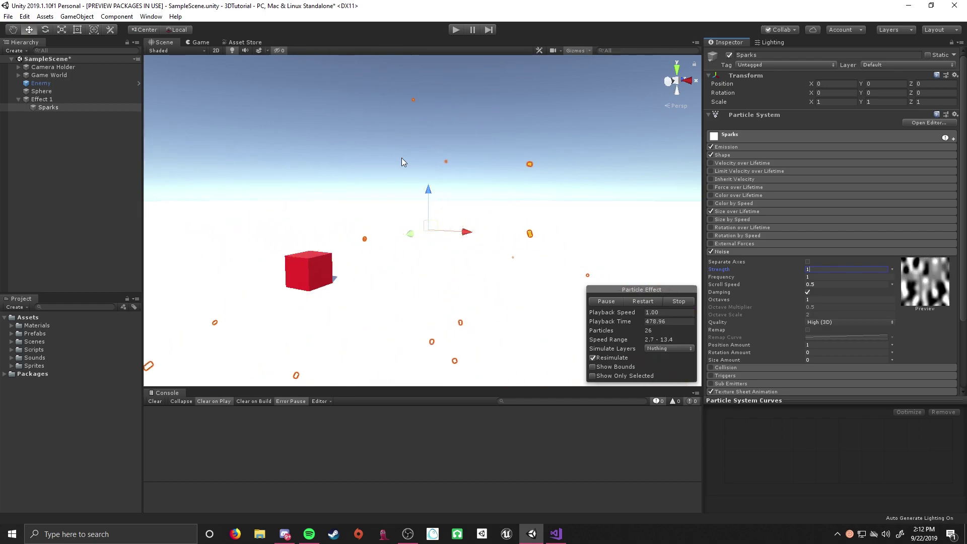
{"action": "scroll", "coordinate": [403, 159], "scroll_direction": "up", "scroll_amount": 3}
{"action": "scroll", "coordinate": [404, 160], "scroll_direction": "up", "scroll_amount": 1}
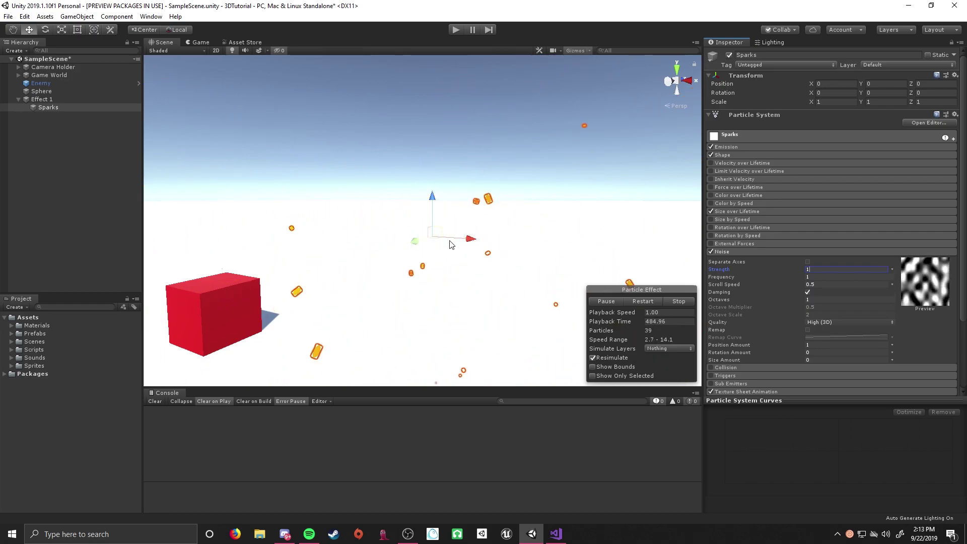
{"action": "scroll", "coordinate": [386, 181], "scroll_direction": "up", "scroll_amount": 1}
{"action": "scroll", "coordinate": [404, 179], "scroll_direction": "down", "scroll_amount": 2}
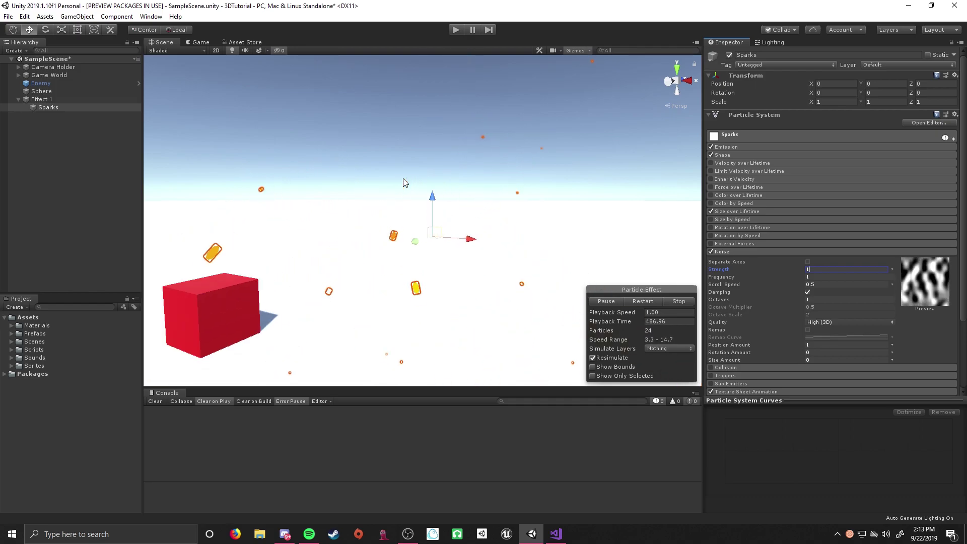
{"action": "scroll", "coordinate": [404, 182], "scroll_direction": "up", "scroll_amount": 1}
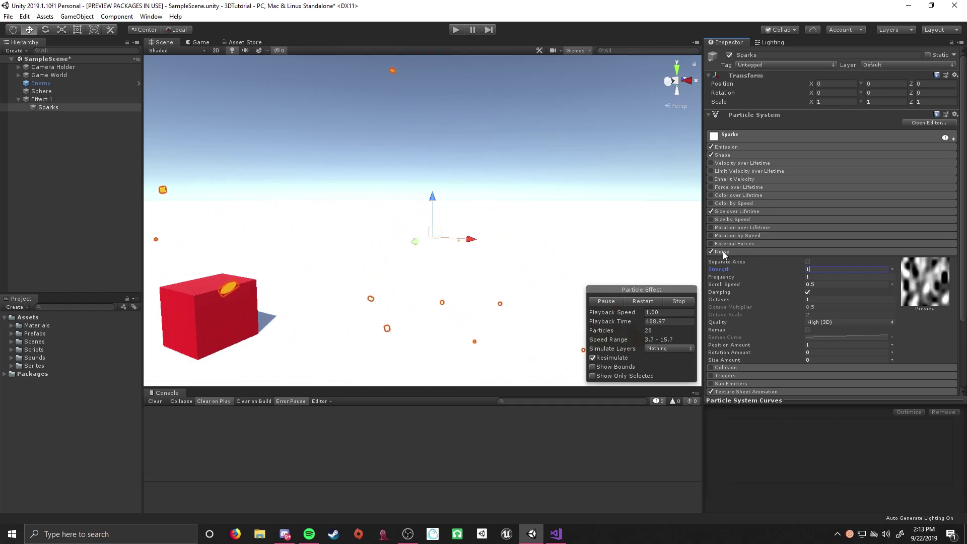
{"action": "left_click", "coordinate": [711, 252]}
{"action": "left_click", "coordinate": [739, 253]}
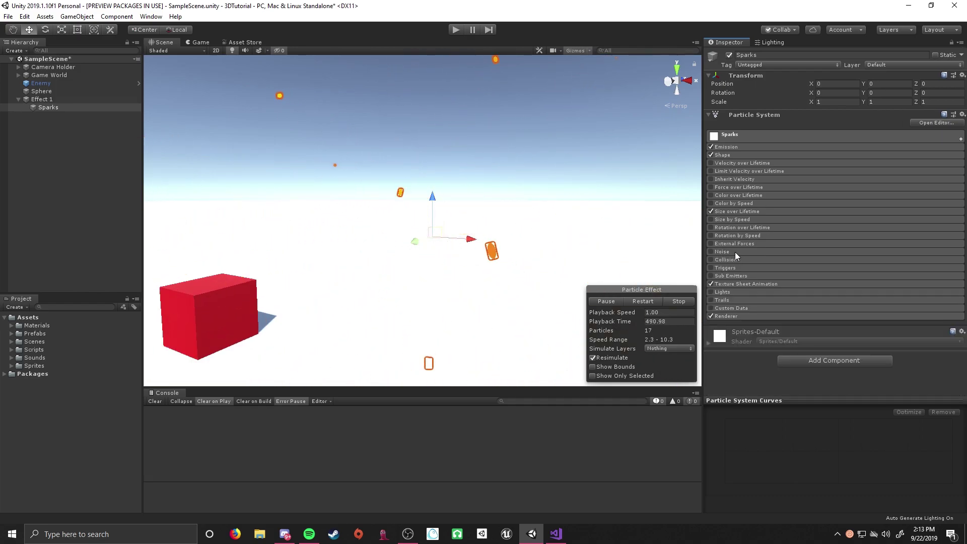
- Set the maximum start speed of Sparks to 20 and collapse the main particle settings
{"action": "left_click", "coordinate": [763, 140]}
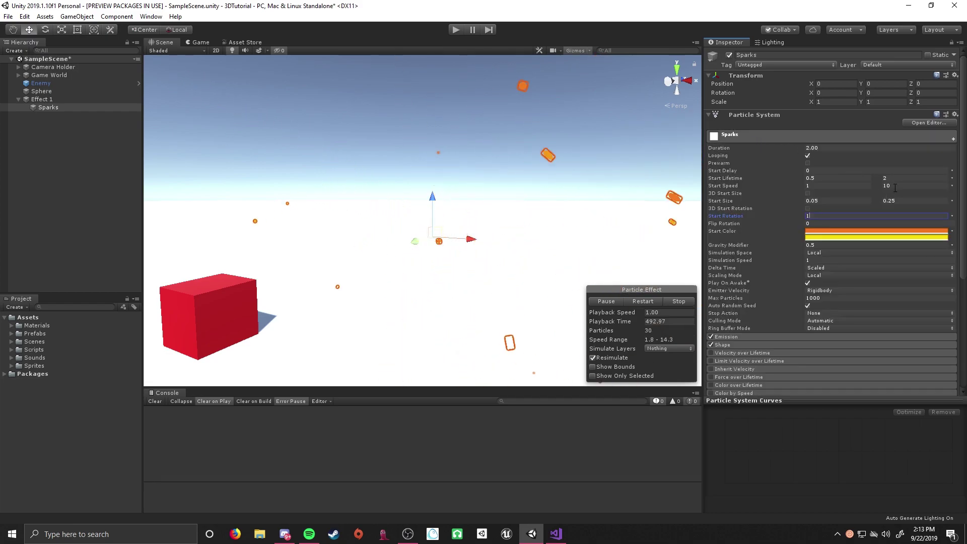
{"action": "type", "text": "20"}
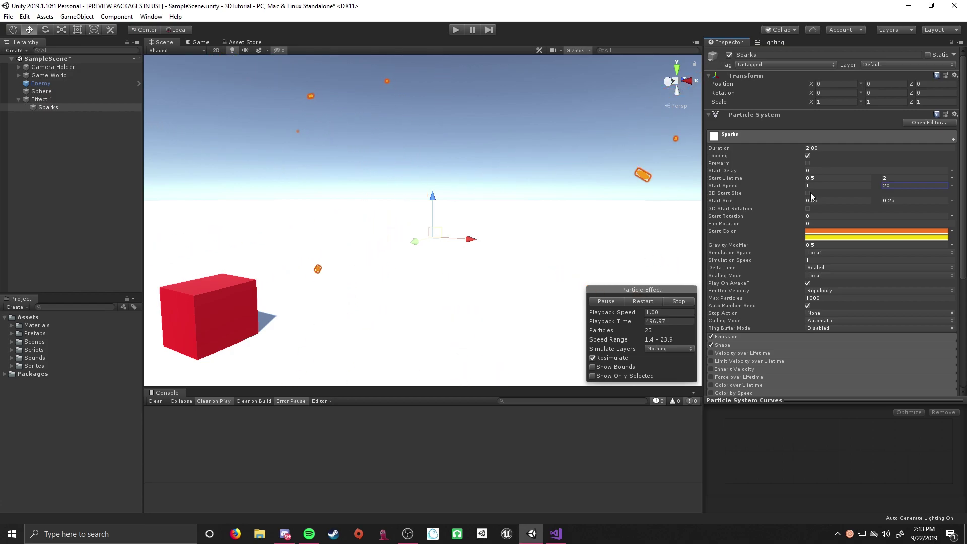
{"action": "left_click", "coordinate": [780, 137]}
- Enable the Collision module for Sparks and expand its settings
{"action": "scroll", "coordinate": [486, 236], "scroll_direction": "down", "scroll_amount": 5}
{"action": "right_click_drag", "start_coordinate": [486, 235], "coordinate": [472, 221]}
{"action": "key", "text": "w"}
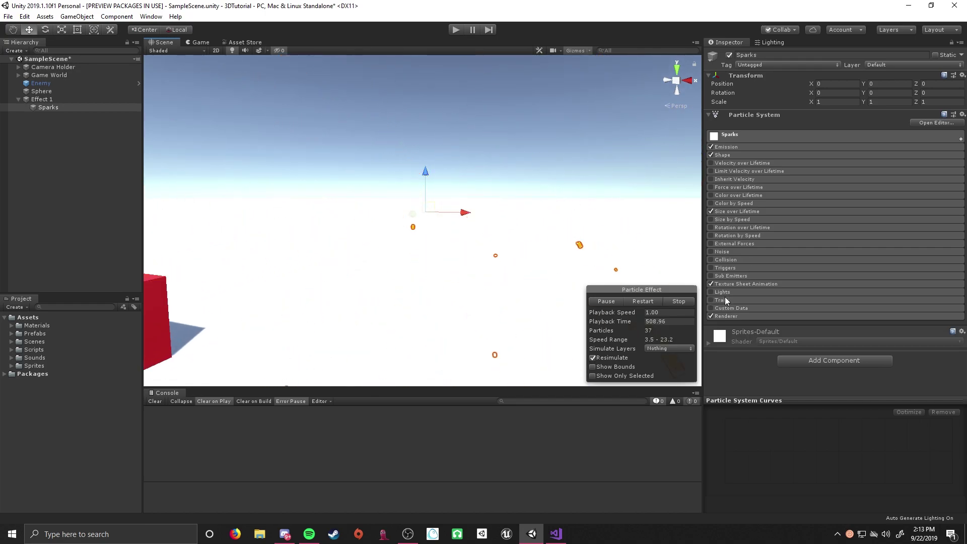
{"action": "left_click", "coordinate": [711, 260]}
{"action": "left_click", "coordinate": [747, 262]}
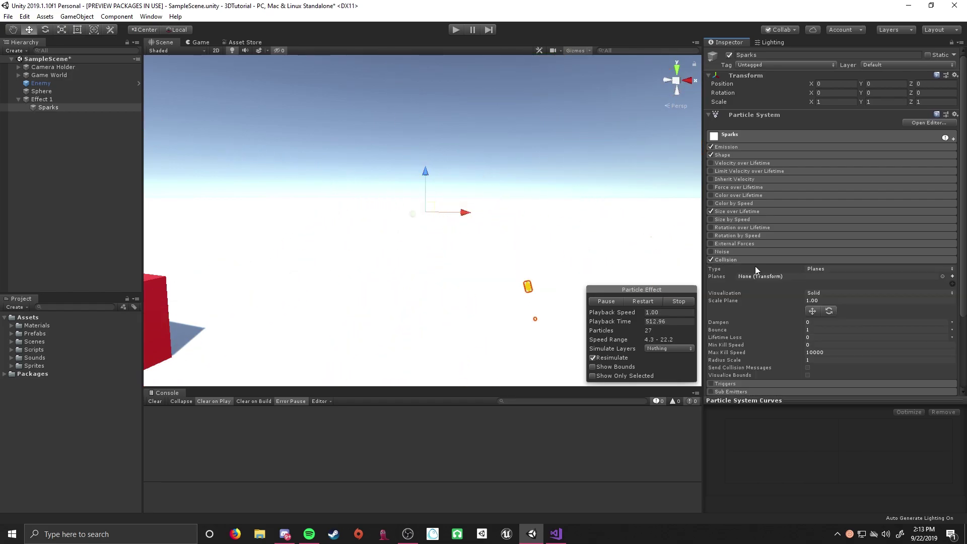
{"action": "scroll", "coordinate": [802, 241], "scroll_direction": "down", "scroll_amount": 3}
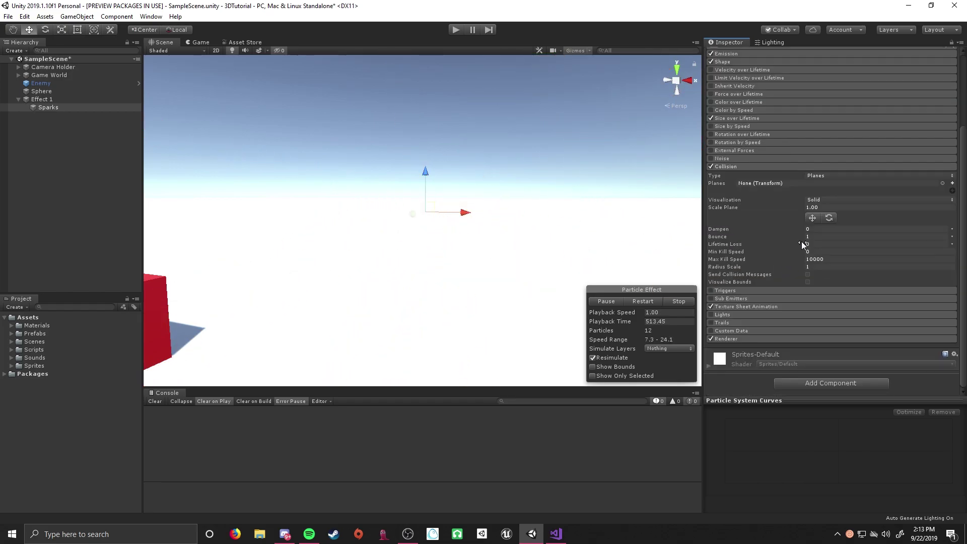
- Check the transform choices for the collision plane without assigning one, and set the collision type to World
{"action": "left_click", "coordinate": [821, 174]}
{"action": "left_click", "coordinate": [821, 176]}
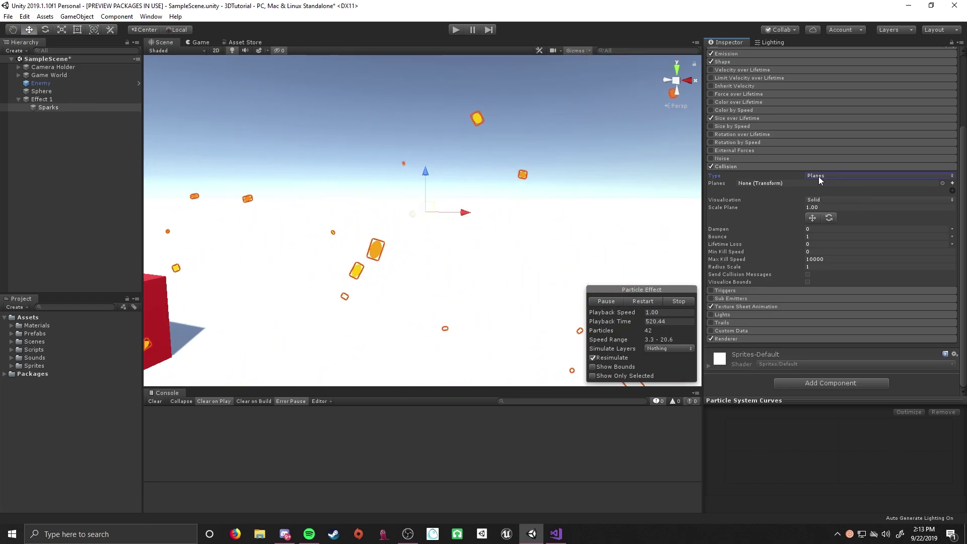
{"action": "left_click", "coordinate": [942, 183]}
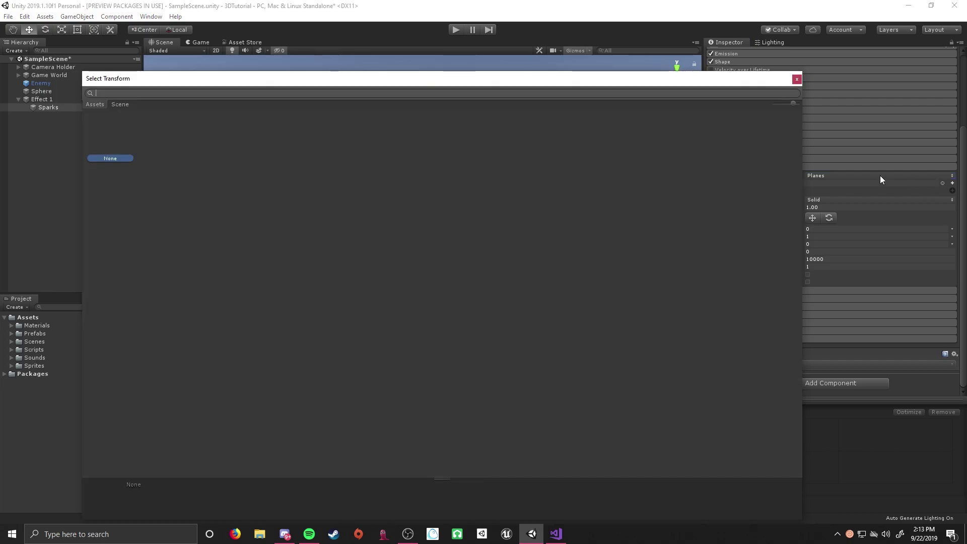
{"action": "left_click", "coordinate": [797, 79]}
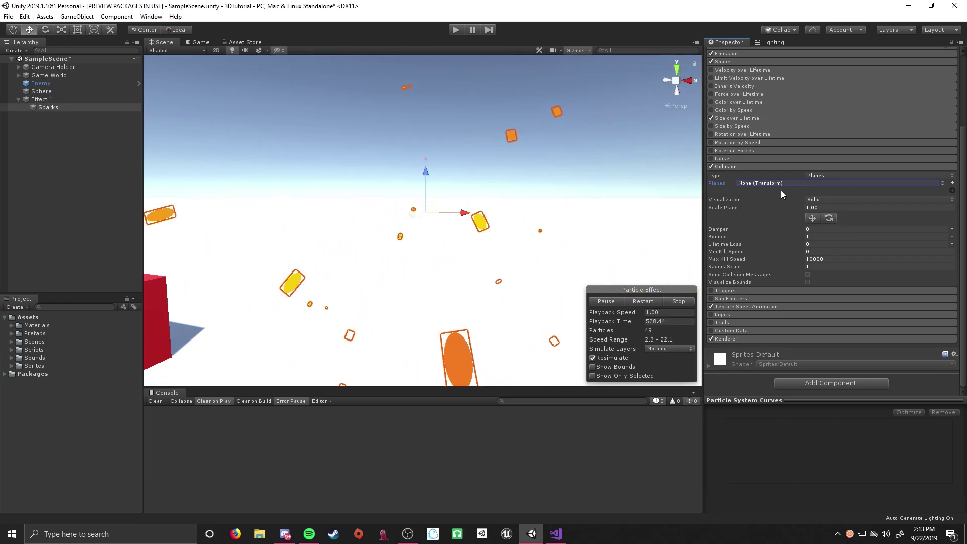
{"action": "left_click", "coordinate": [820, 174]}
{"action": "left_click", "coordinate": [825, 198]}
{"action": "mouse_move", "coordinate": [513, 129]}
{"action": "right_mouse_down"}
{"action": "mouse_move", "coordinate": [512, 151]}
{"action": "mouse_move", "coordinate": [505, 115]}
{"action": "mouse_move", "coordinate": [510, 147]}
{"action": "right_mouse_up"}
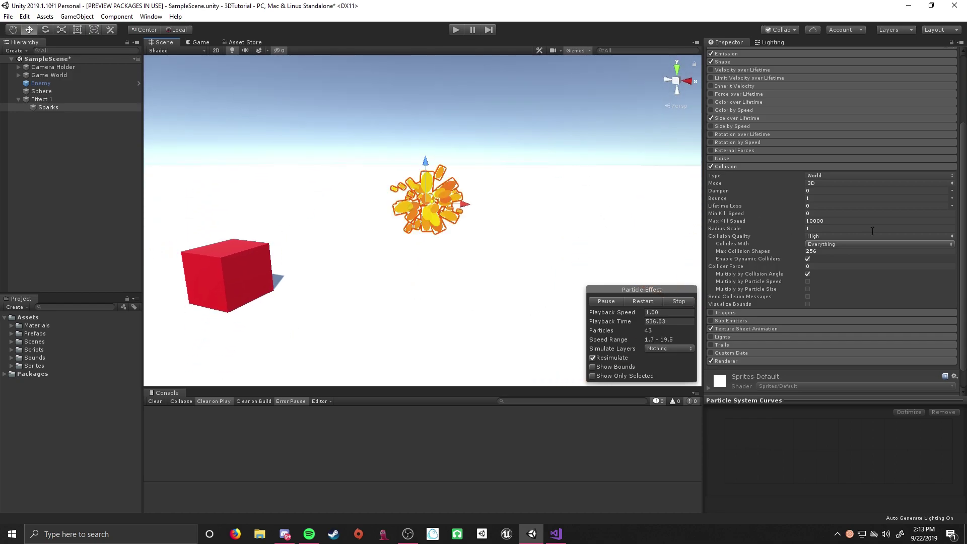
- Review the layers Sparks can collide with, keeping Everything, and set the collision bounce to 0.25
{"action": "left_click", "coordinate": [821, 245]}
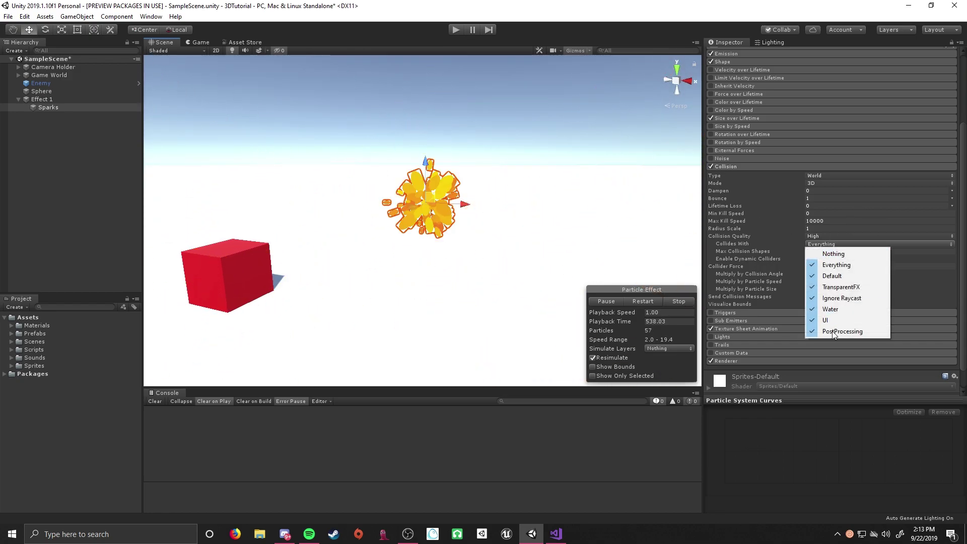
{"action": "left_click", "coordinate": [827, 244]}
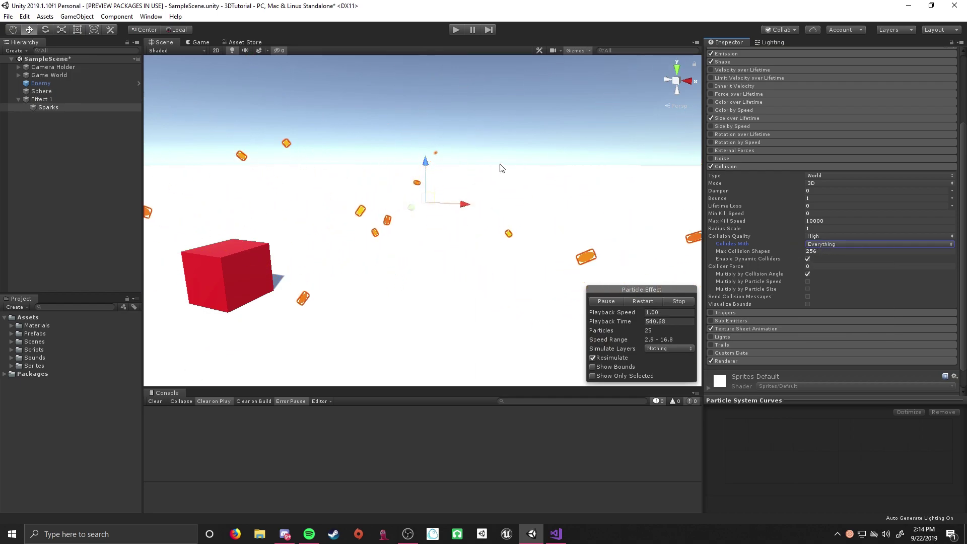
{"action": "right_click_drag", "start_coordinate": [501, 167], "coordinate": [498, 151]}
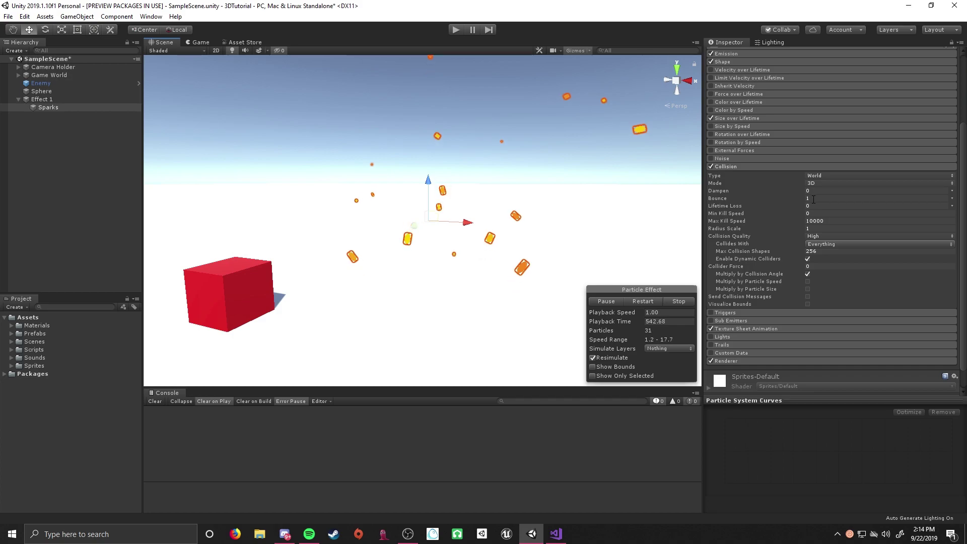
{"action": "type", "text": "."}
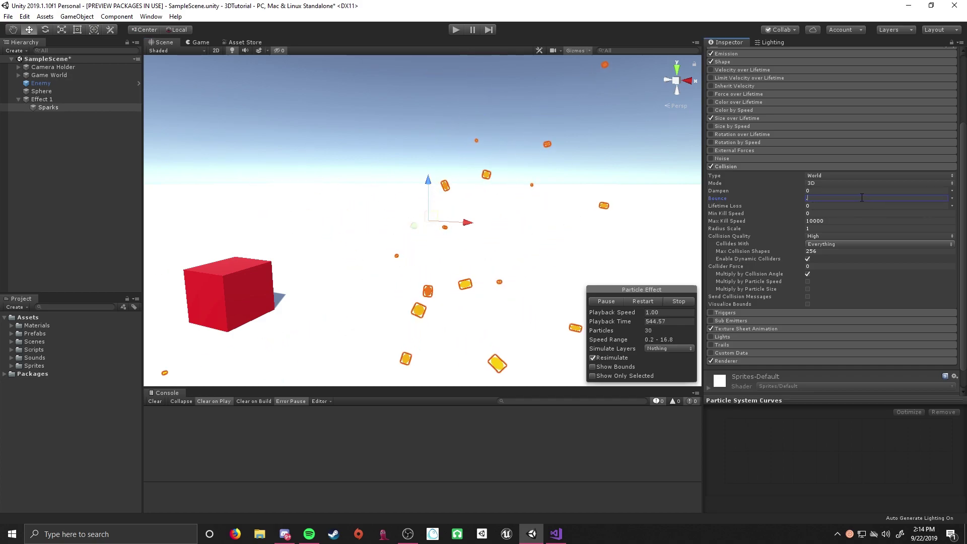
{"action": "type", "text": "25"}
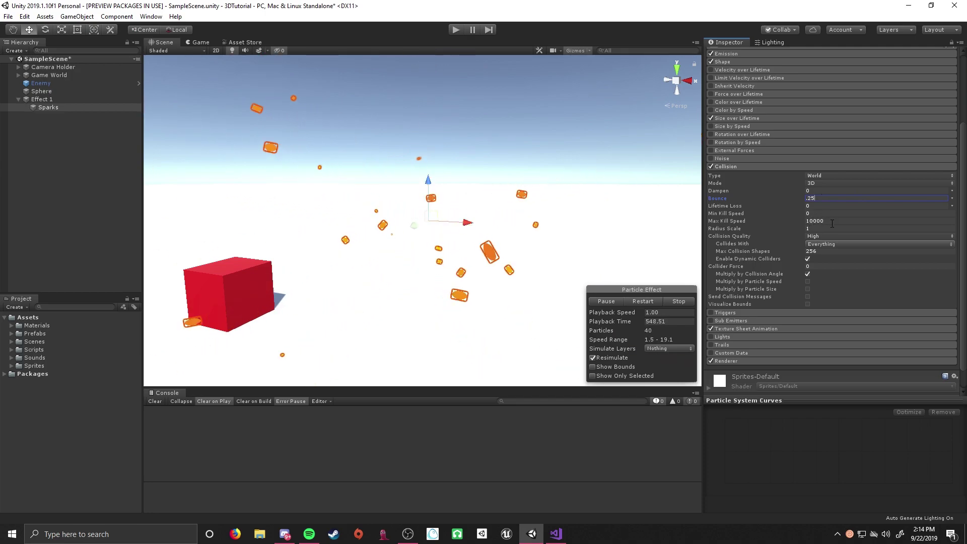
- Try collision dampen values of 2 and 1 and a radius scale of 3, restoring dampen to 0 and radius scale to 1
{"action": "left_click", "coordinate": [813, 191]}
{"action": "type", "text": "2"}
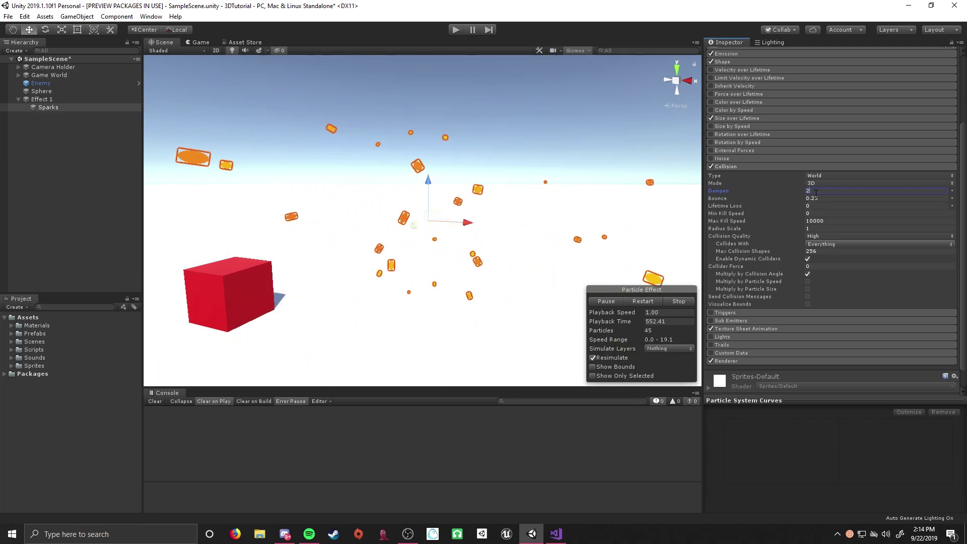
{"action": "key", "text": "BackSpace"}
{"action": "type", "text": "1"}
{"action": "key", "text": "BackSpace"}
{"action": "type", "text": "0"}
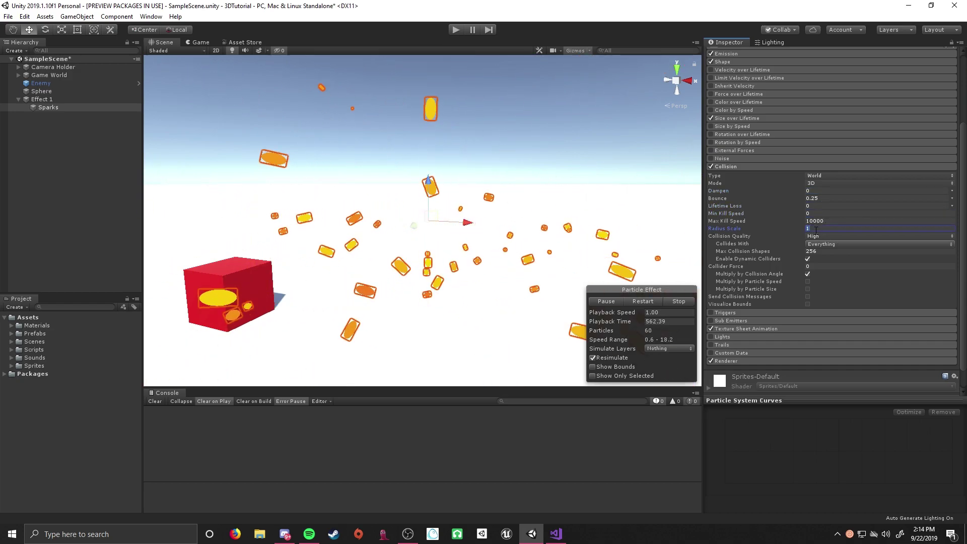
{"action": "type", "text": "3"}
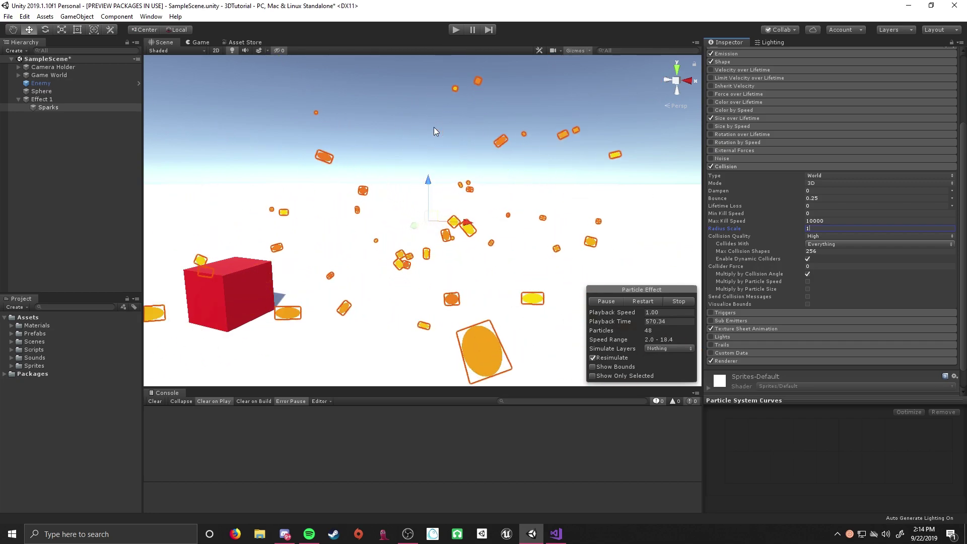
- Set the collision bounce of Sparks to 0.15 and collapse the Collision module
{"action": "key", "text": "s"}
{"action": "right_click_drag", "start_coordinate": [514, 194], "coordinate": [454, 205]}
{"action": "key", "text": "w"}
{"action": "left_click", "coordinate": [812, 199]}
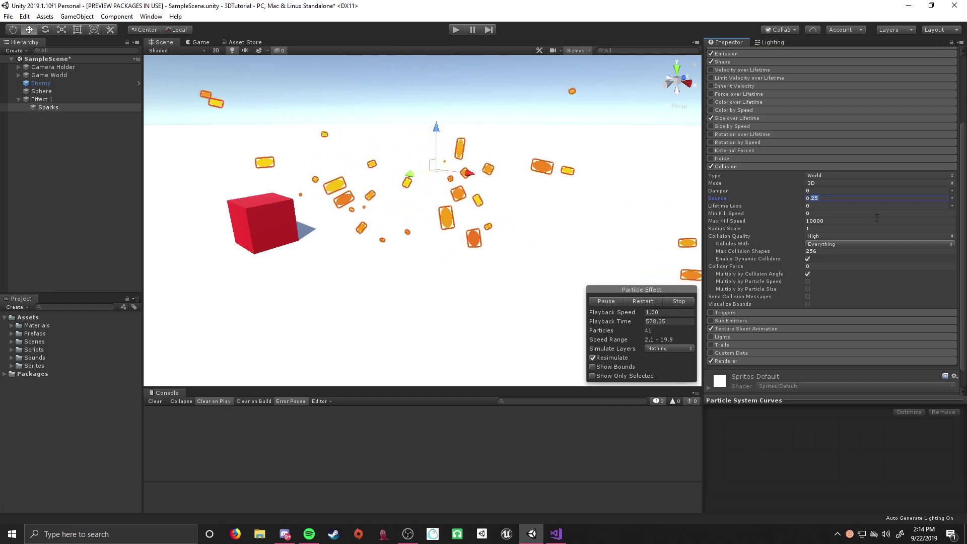
{"action": "key", "text": "w"}
{"action": "right_click_drag", "start_coordinate": [520, 214], "coordinate": [853, 168]}
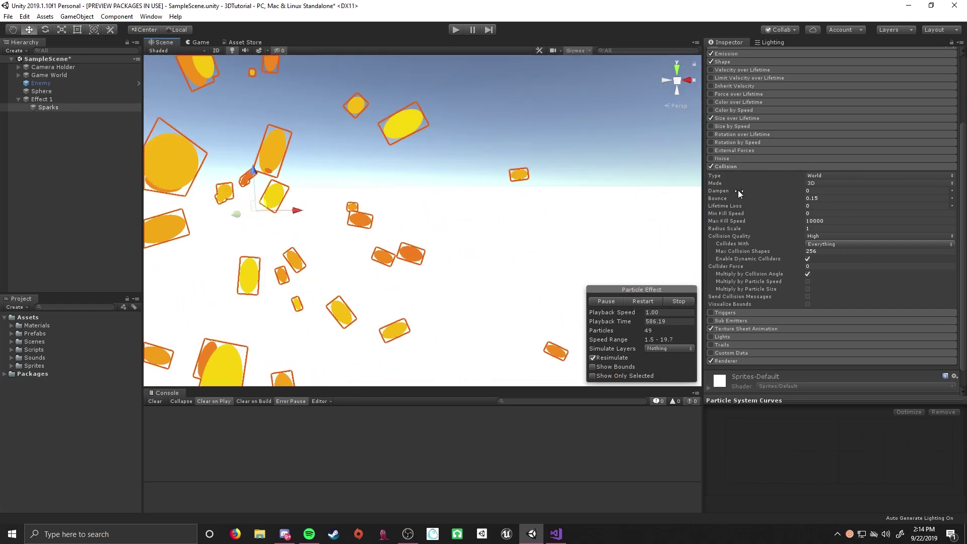
{"action": "left_click", "coordinate": [750, 167]}
{"action": "right_click_drag", "start_coordinate": [469, 151], "coordinate": [397, 161]}
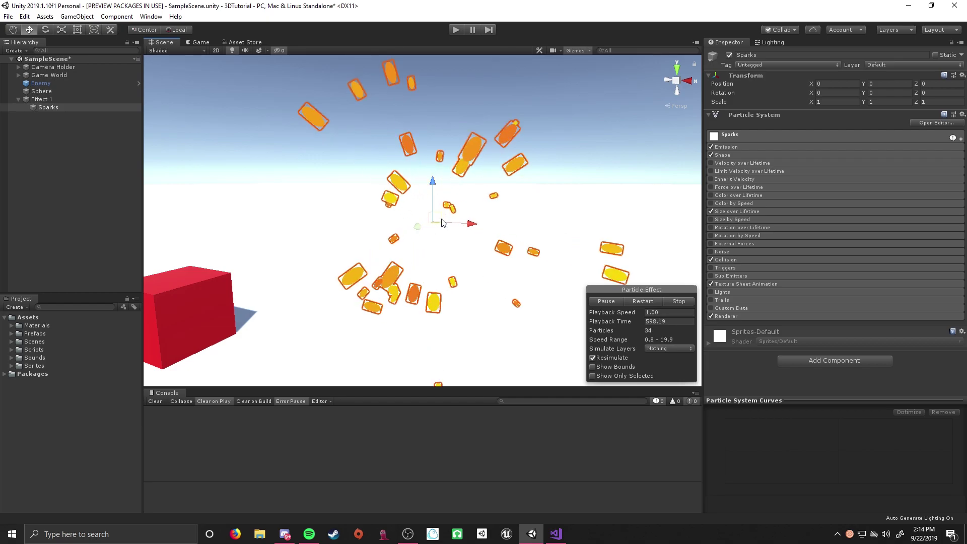
- Add a second child particle system under Effect 1
{"action": "left_click", "coordinate": [57, 99]}
{"action": "left_click", "coordinate": [56, 108]}
{"action": "left_click", "coordinate": [58, 99]}
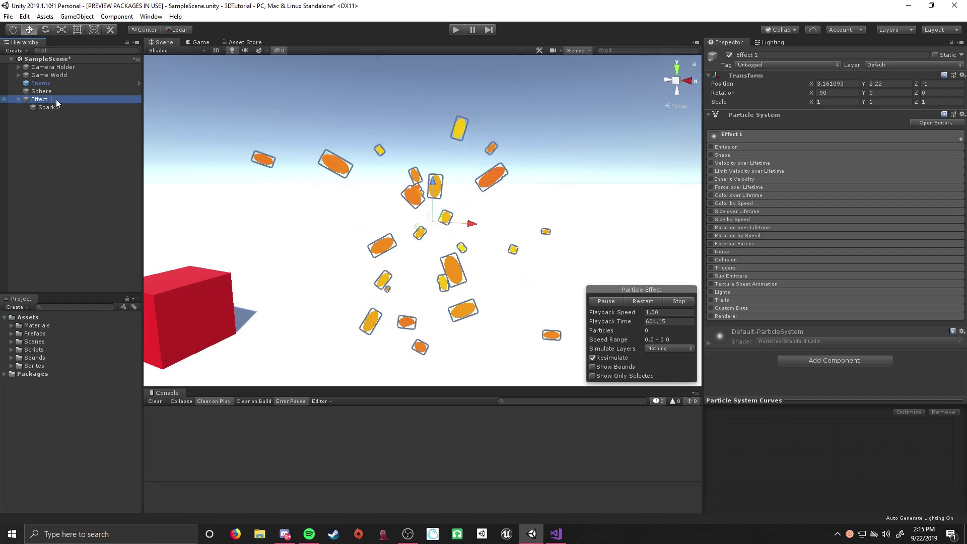
{"action": "right_click", "coordinate": [57, 99]}
{"action": "mouse_move", "coordinate": [111, 228]}
{"action": "left_click", "coordinate": [171, 227]}
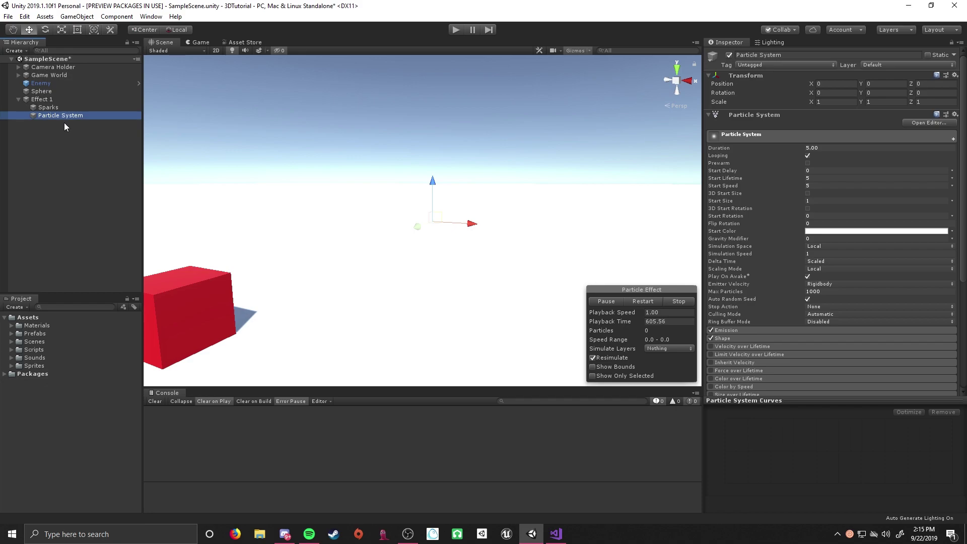
- Compare Sparks with the new child particle system under Effect 1 and play the new system's preview
{"action": "left_click", "coordinate": [59, 108]}
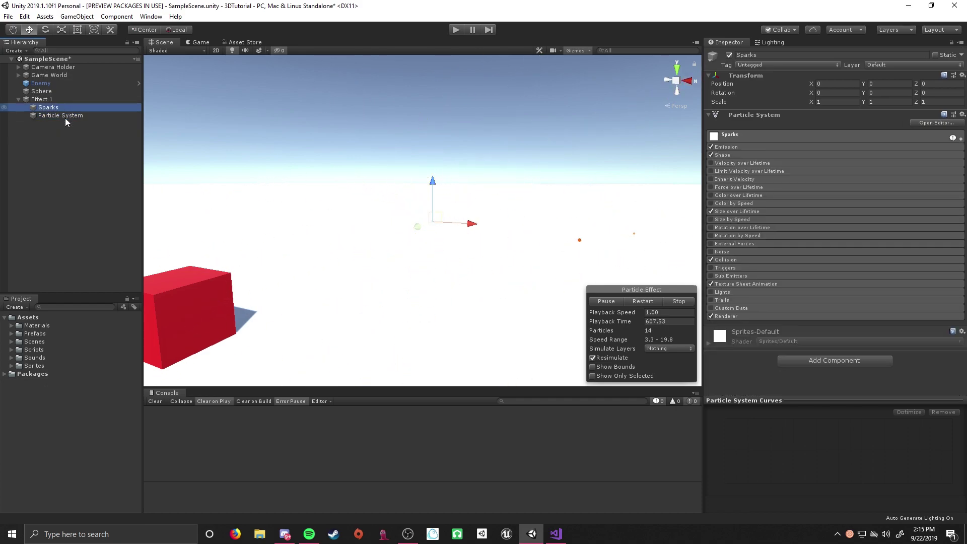
{"action": "left_click", "coordinate": [61, 116]}
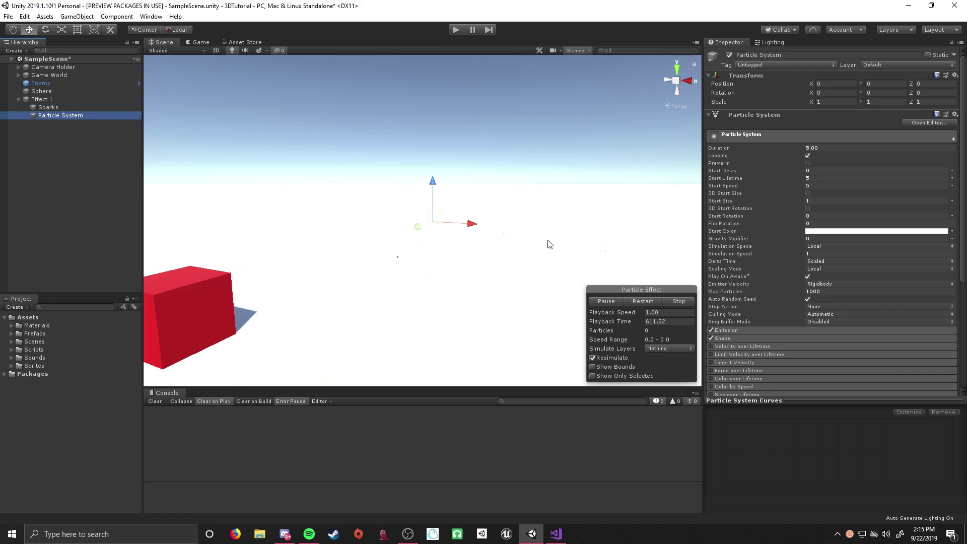
{"action": "left_click", "coordinate": [64, 108]}
{"action": "left_click", "coordinate": [61, 115]}
{"action": "left_click", "coordinate": [621, 302]}
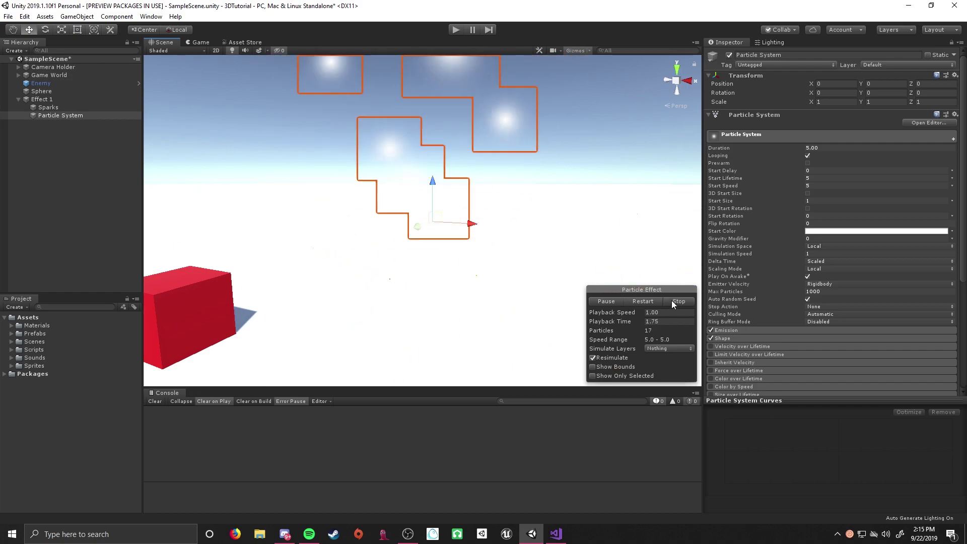
- Set the new particle system's duration to 2, replay its preview and collapse the main settings
{"action": "left_click", "coordinate": [807, 148]}
{"action": "type", "text": "2"}
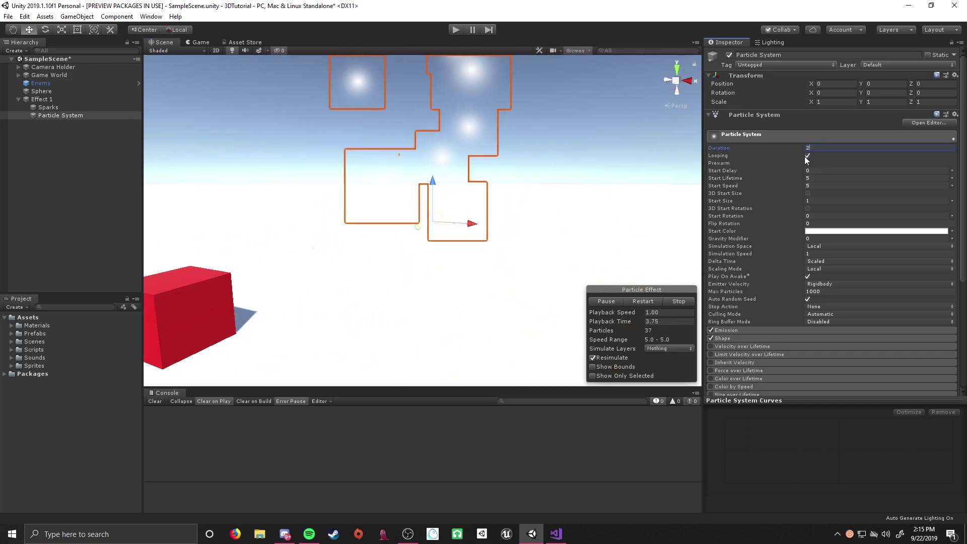
{"action": "left_click", "coordinate": [684, 301]}
{"action": "left_click", "coordinate": [618, 303]}
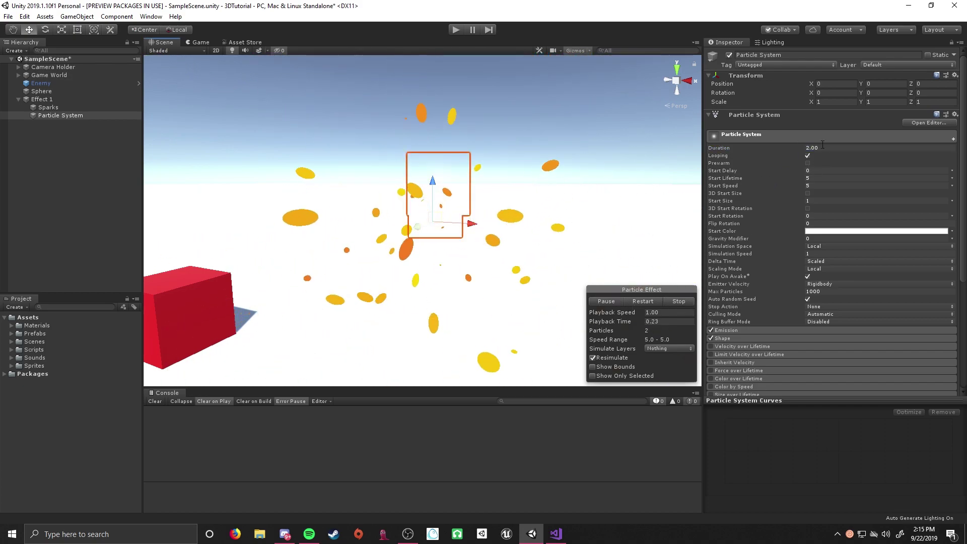
{"action": "left_click", "coordinate": [767, 136]}
- Rename the new child particle system to Orb
{"action": "left_click", "coordinate": [68, 115]}
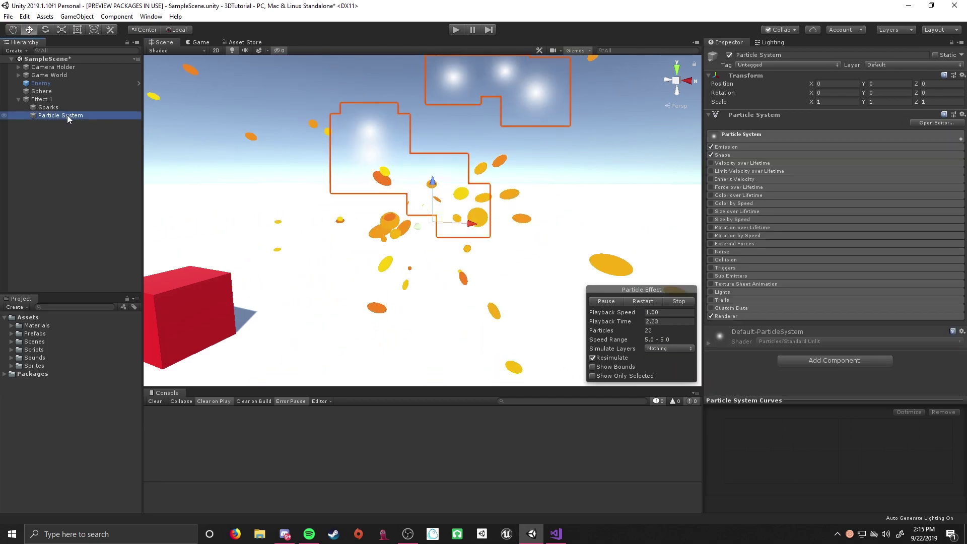
{"action": "left_click", "coordinate": [68, 115]}
{"action": "type", "text": "Orb"}
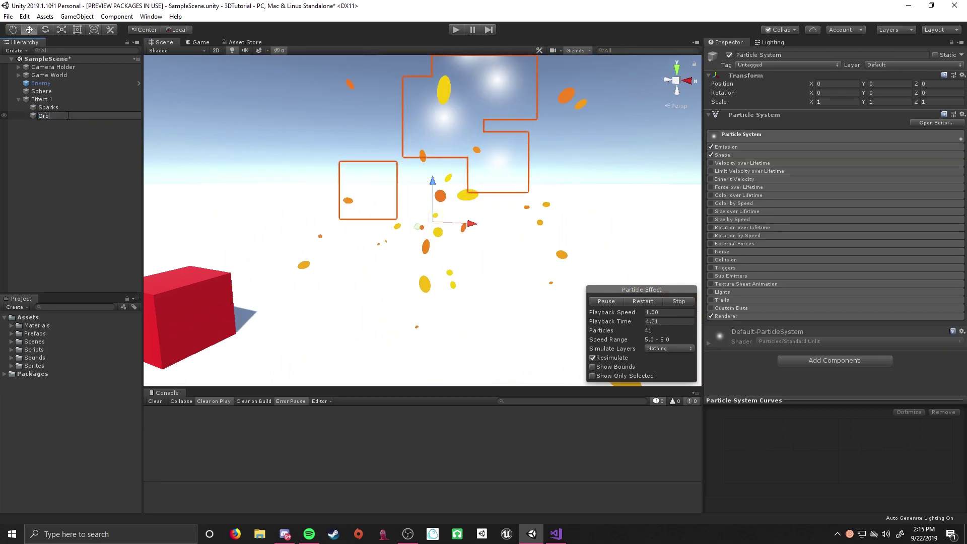
{"action": "key", "text": "Return"}
- Set Orb's emitter shape to Sphere with a radius of 0.0001 and collapse the Shape module
{"action": "left_click", "coordinate": [733, 155]}
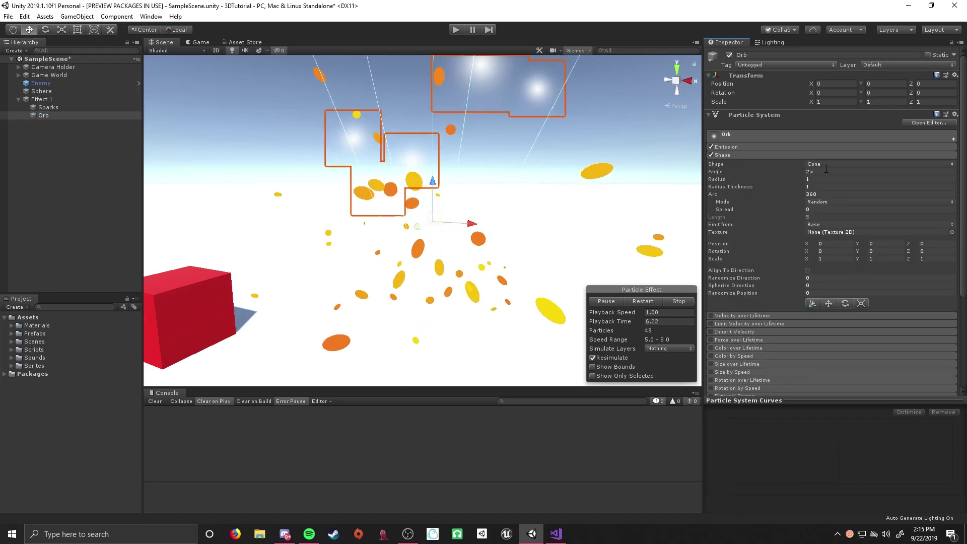
{"action": "left_click", "coordinate": [827, 169]}
{"action": "left_click", "coordinate": [834, 171]}
{"action": "left_click_drag", "start_coordinate": [774, 171], "coordinate": [764, 169]}
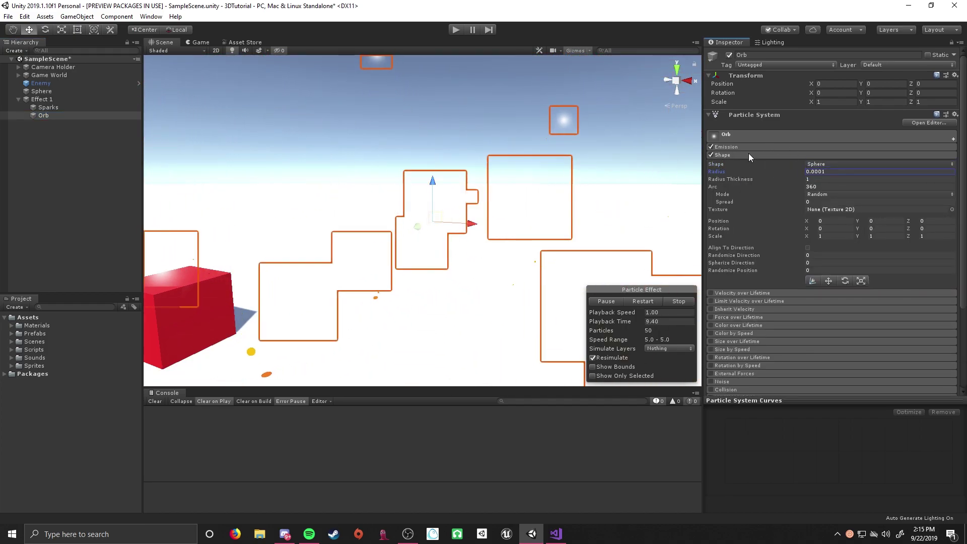
{"action": "left_click", "coordinate": [746, 153]}
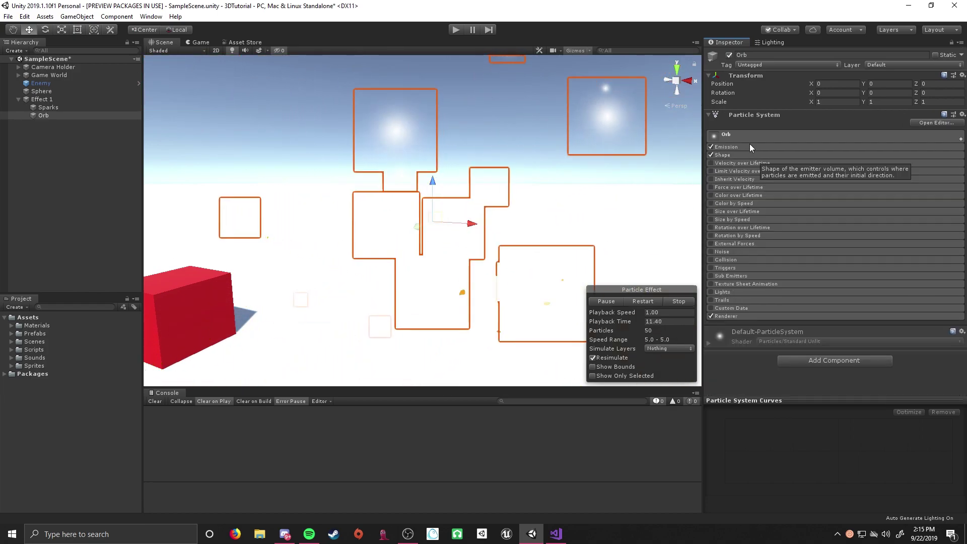
- Set Orb's emission rate over time to 0 and add one burst with a count of 1
{"action": "left_click", "coordinate": [750, 147]}
{"action": "left_click", "coordinate": [832, 156]}
{"action": "type", "text": "0"}
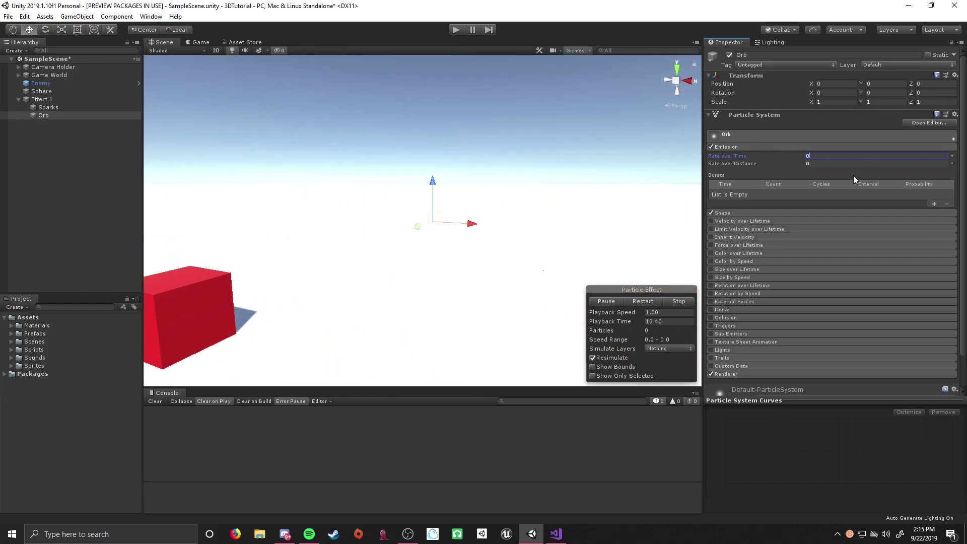
{"action": "left_click", "coordinate": [935, 203]}
{"action": "left_click", "coordinate": [776, 195]}
{"action": "type", "text": "1"}
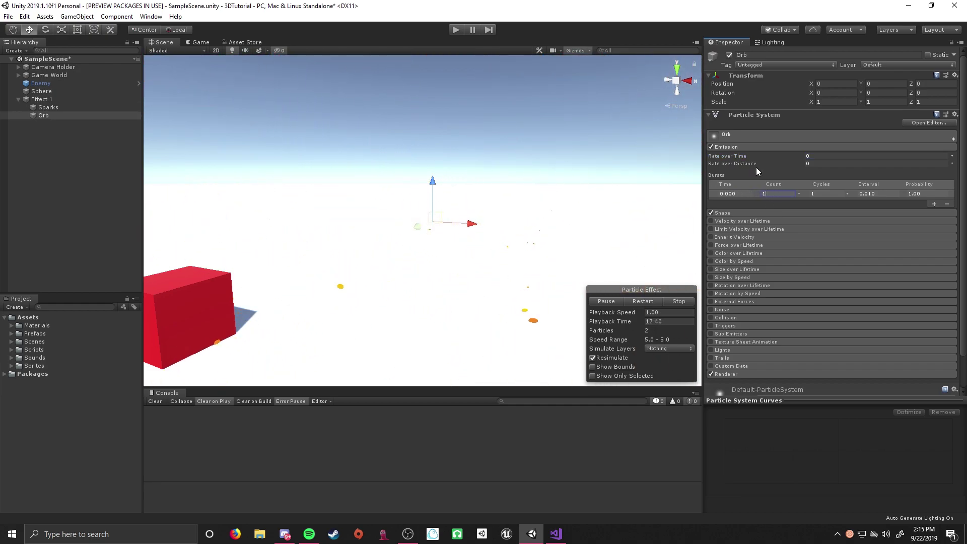
{"action": "left_click", "coordinate": [742, 147]}
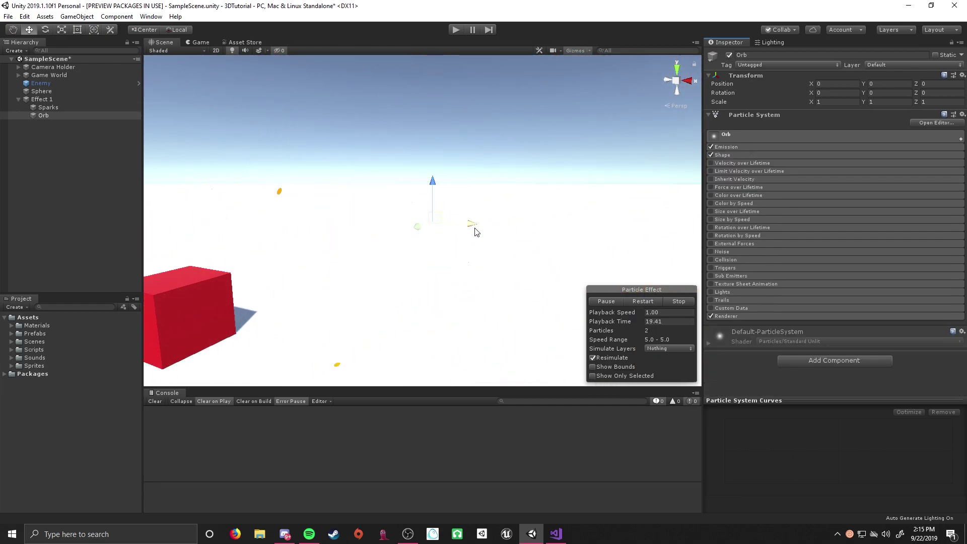
- Set Orb's start speed to 0 and its start size to 3 after trying a size of 5
{"action": "left_click", "coordinate": [796, 134]}
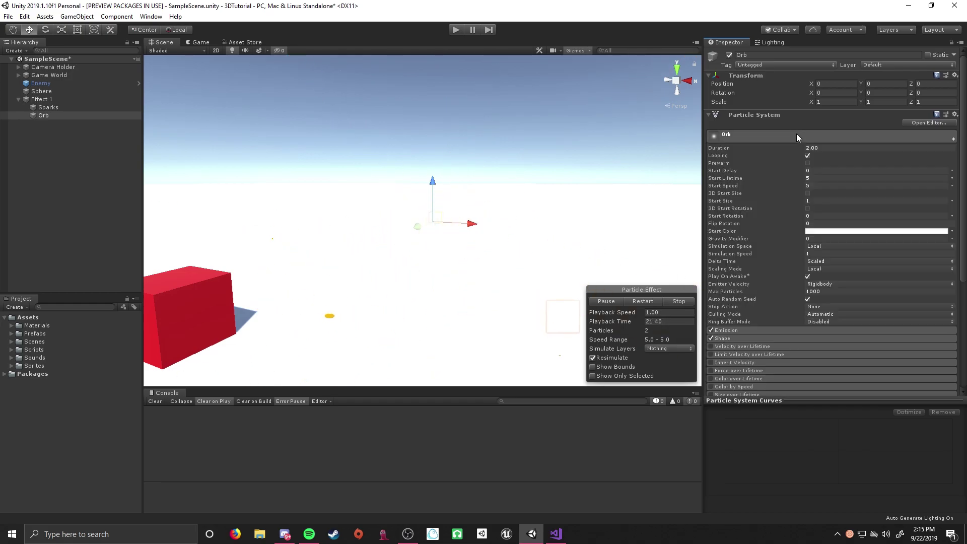
{"action": "left_click", "coordinate": [826, 186]}
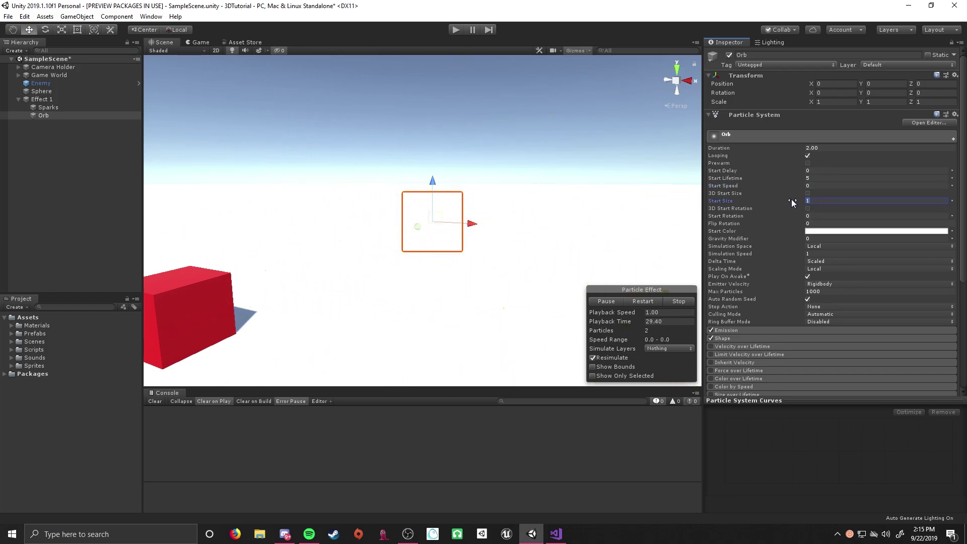
{"action": "type", "text": "5"}
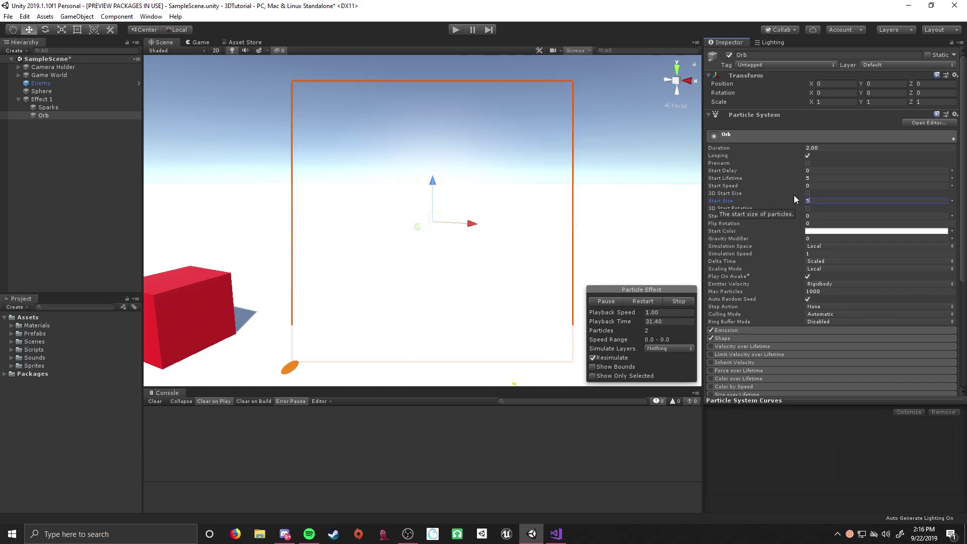
{"action": "key", "text": "BackSpace"}
{"action": "type", "text": "3"}
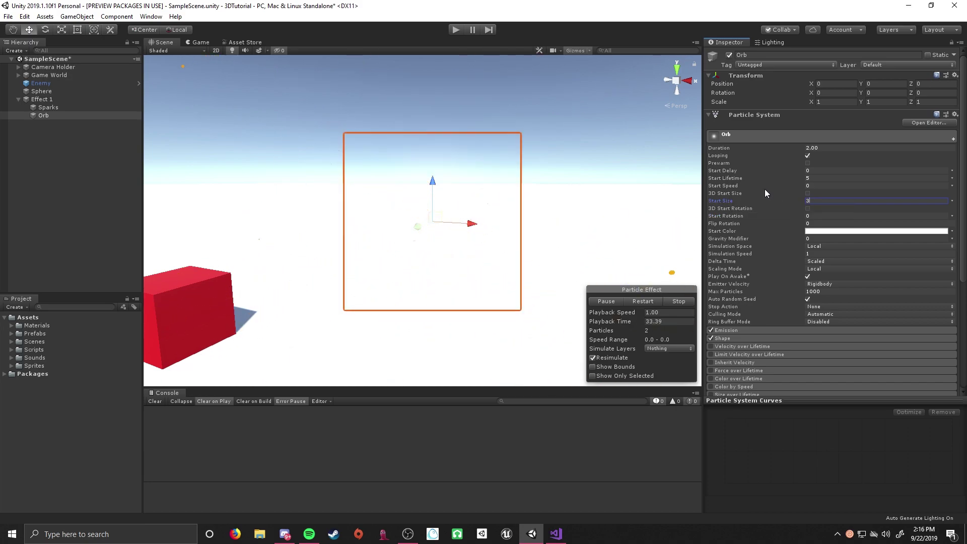
- Try Texture Sheet Animation on Orb in Sprites mode with the Circle sprite
{"action": "scroll", "coordinate": [753, 312], "scroll_direction": "down", "scroll_amount": 5}
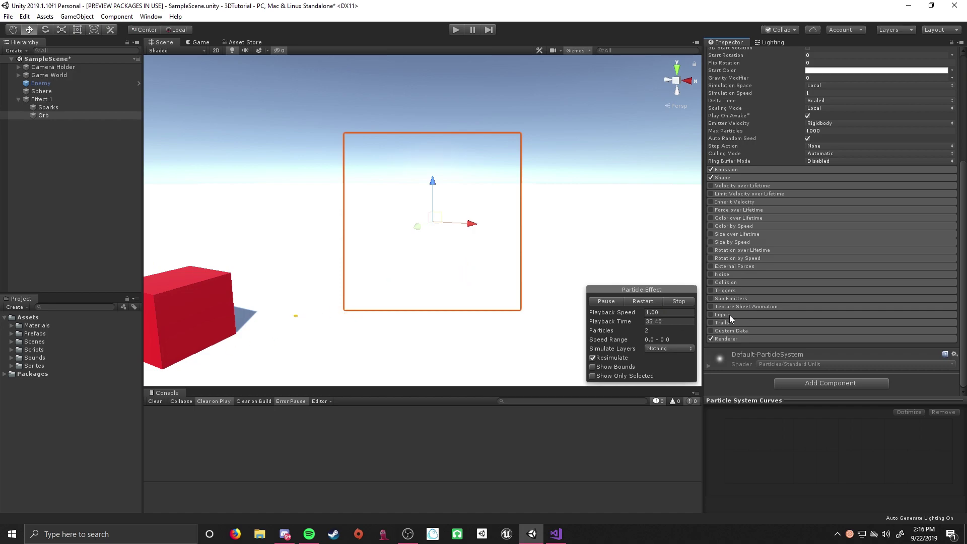
{"action": "left_click", "coordinate": [711, 306]}
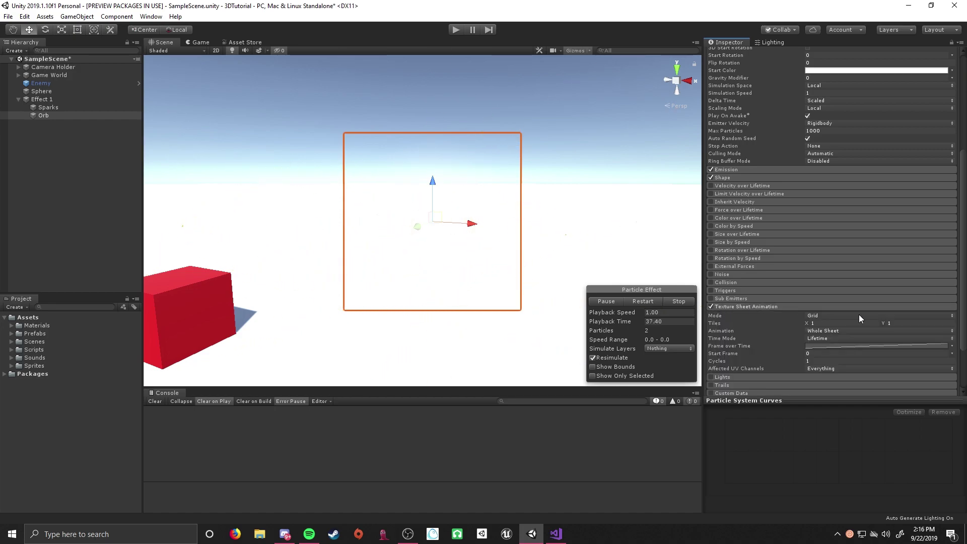
{"action": "scroll", "coordinate": [858, 314], "scroll_direction": "down", "scroll_amount": 2}
{"action": "left_click", "coordinate": [827, 253]}
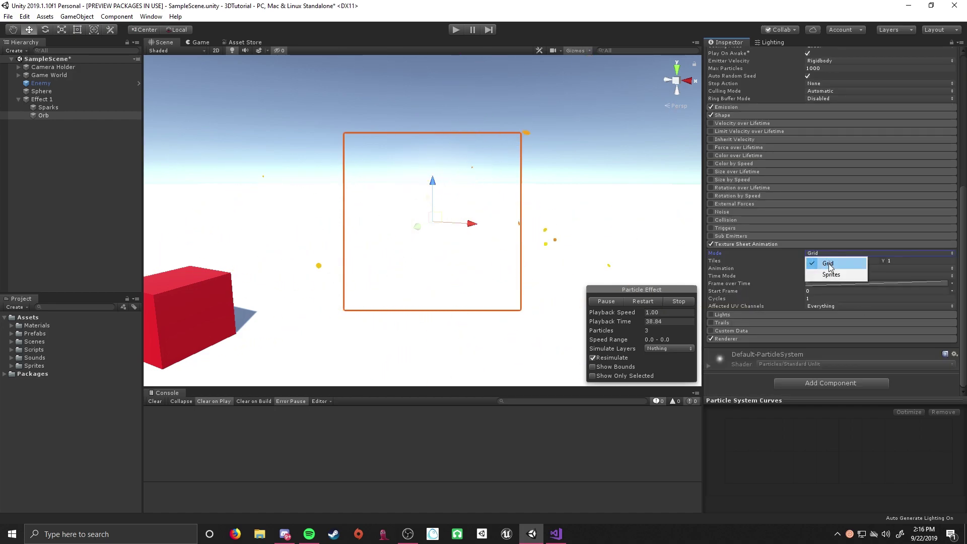
{"action": "left_click", "coordinate": [860, 275]}
{"action": "left_click", "coordinate": [946, 268]}
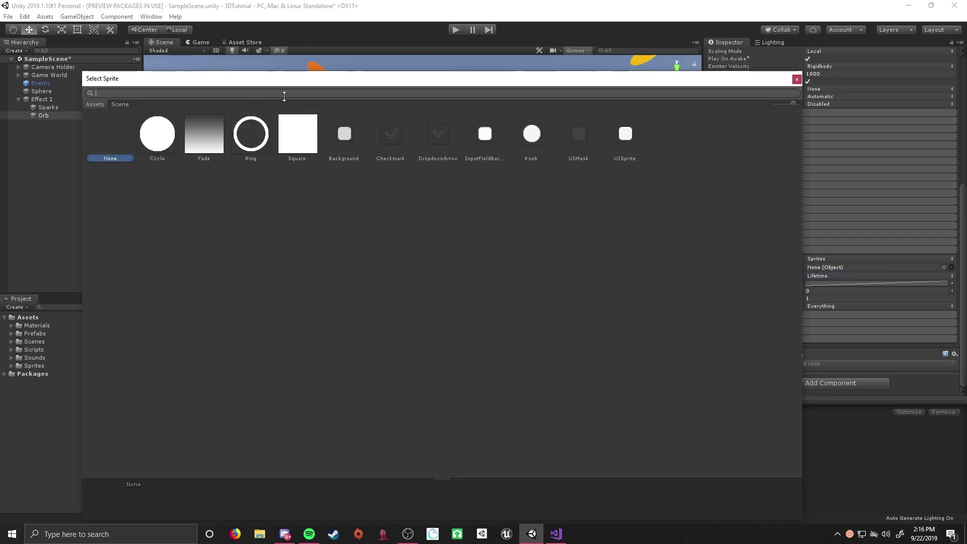
{"action": "double_click", "coordinate": [157, 135]}
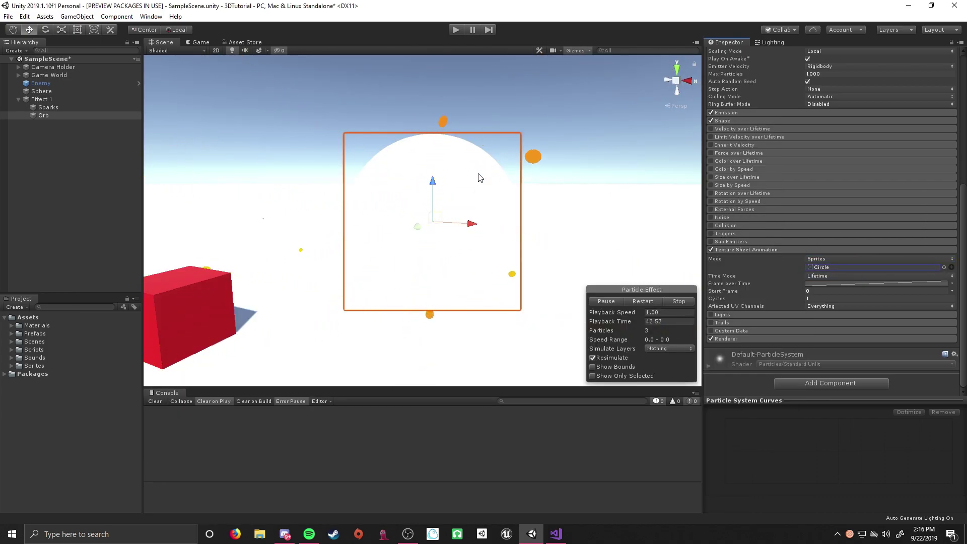
- Inspect Orb's circle sprite from other angles and disable Texture Sheet Animation
{"action": "right_click_drag", "start_coordinate": [550, 116], "coordinate": [537, 151]}
{"action": "key", "text": "w"}
{"action": "key", "text": "d"}
{"action": "key", "text": "s"}
{"action": "key", "text": "a"}
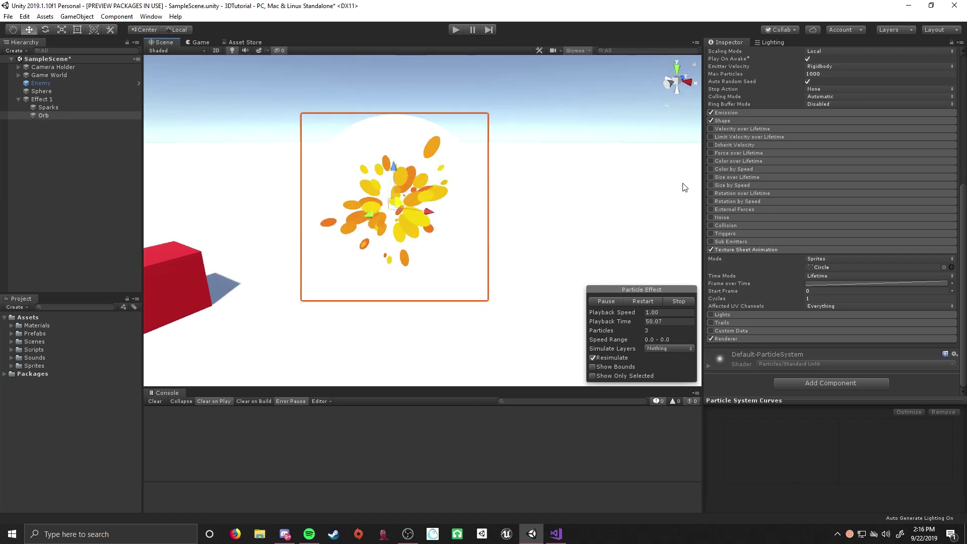
{"action": "left_click", "coordinate": [711, 249]}
{"action": "left_click", "coordinate": [721, 252]}
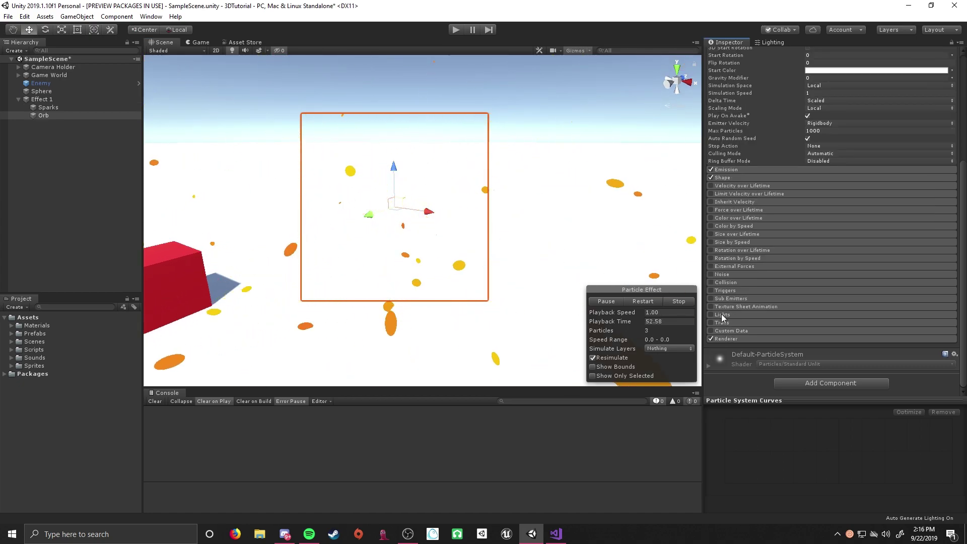
- Set Orb's renderer to Mesh render mode using the Sphere mesh
{"action": "left_click", "coordinate": [729, 339]}
{"action": "scroll", "coordinate": [748, 297], "scroll_direction": "down", "scroll_amount": 5}
{"action": "left_click", "coordinate": [831, 175]}
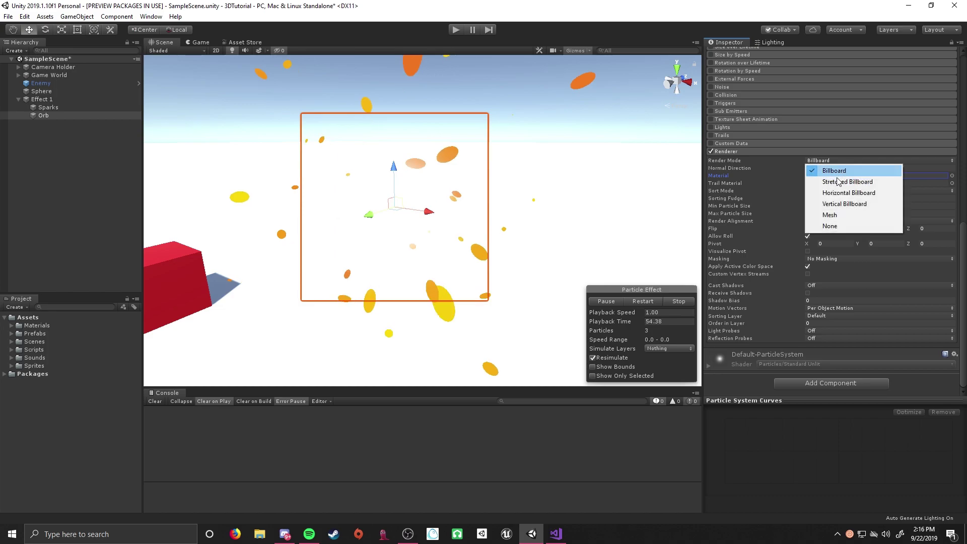
{"action": "left_click", "coordinate": [832, 214]}
{"action": "left_click", "coordinate": [942, 183]}
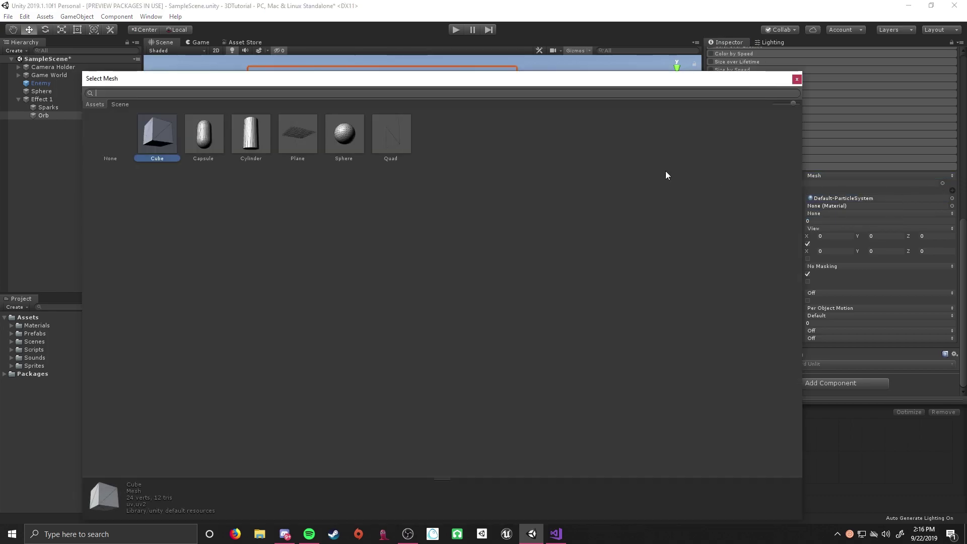
{"action": "double_click", "coordinate": [362, 141]}
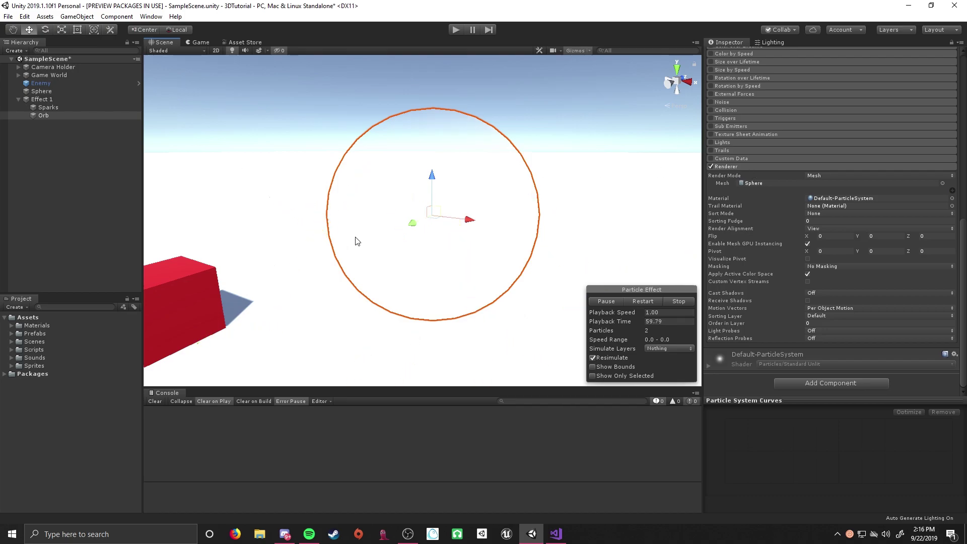
- Assign the Cube material to Orb's renderer and check the sphere from another angle
{"action": "left_click", "coordinate": [952, 198]}
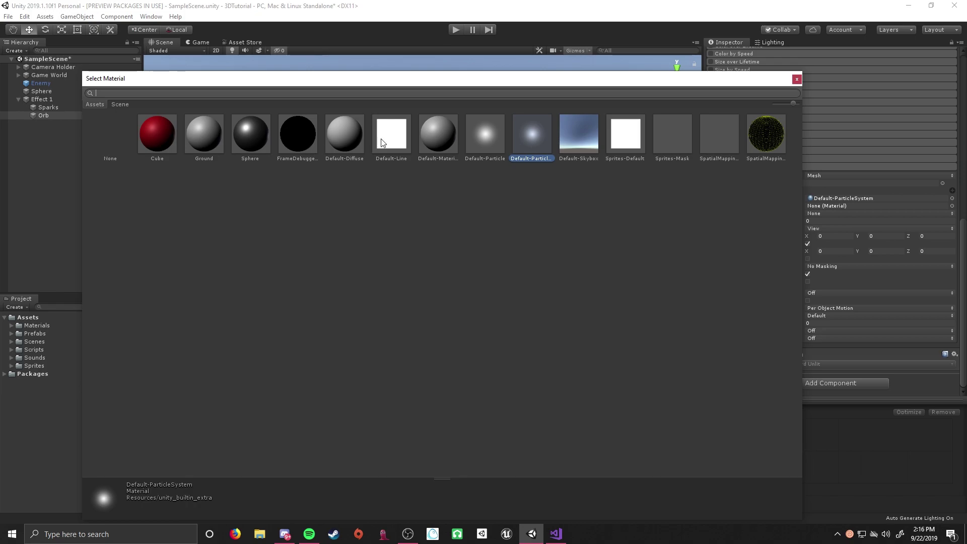
{"action": "double_click", "coordinate": [164, 132]}
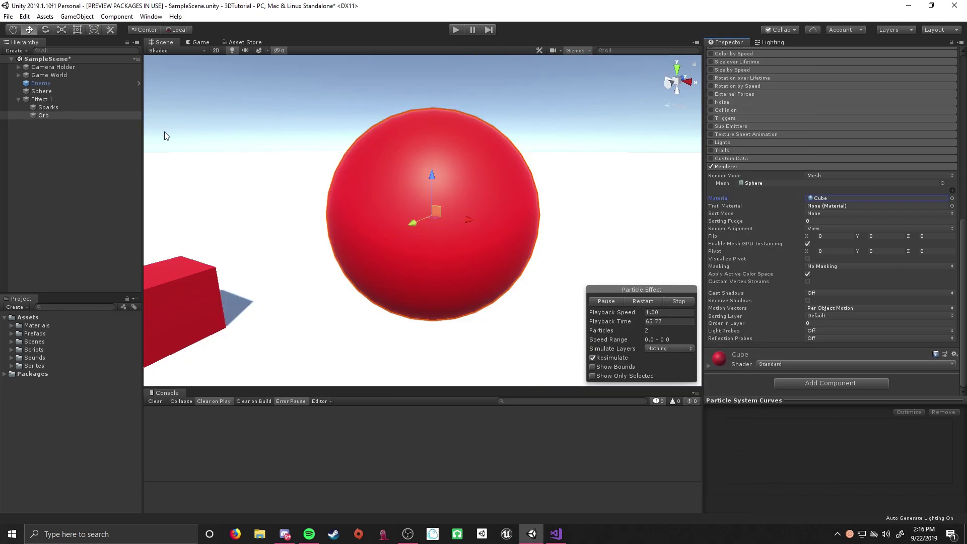
{"action": "left_click_drag", "start_coordinate": [616, 181], "coordinate": [588, 178], "text": "alt"}
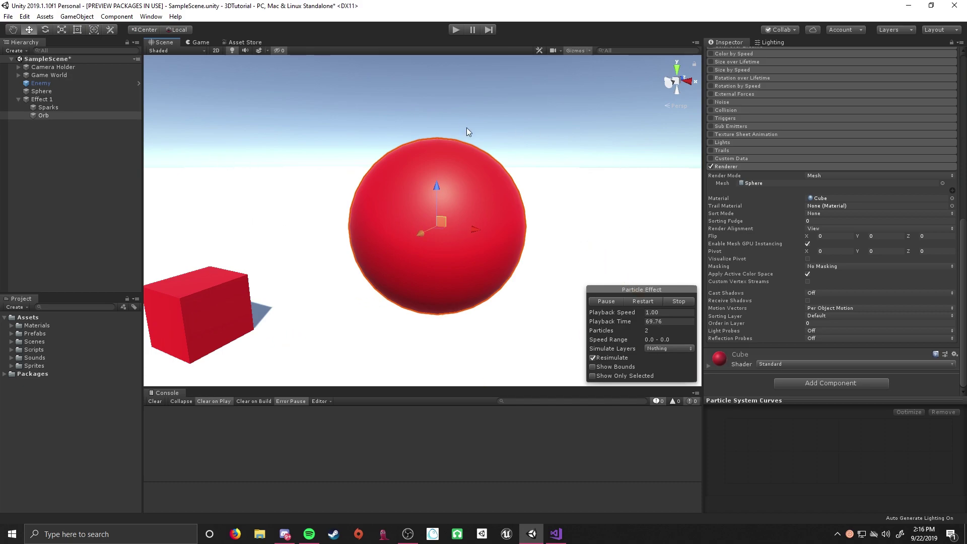
{"action": "right_click_drag", "start_coordinate": [502, 219], "coordinate": [506, 218]}
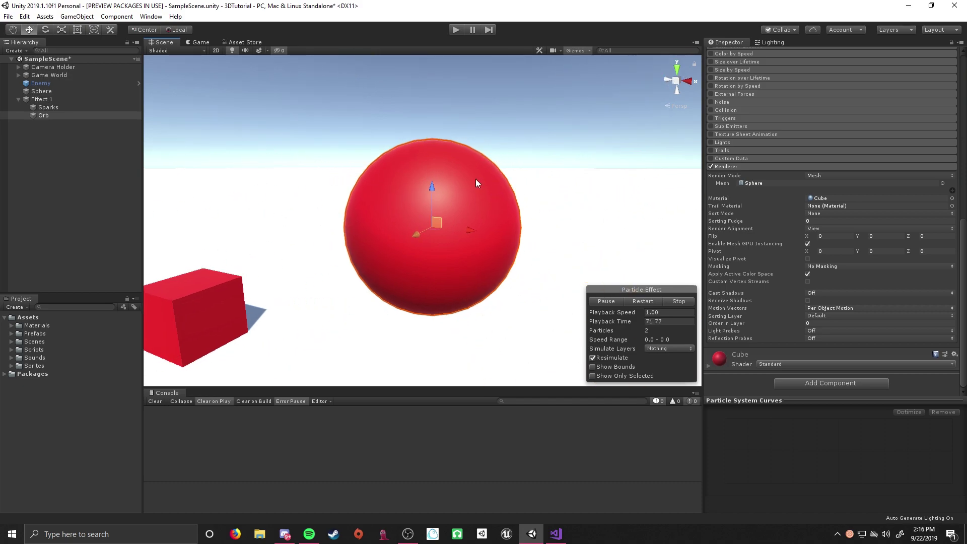
- Enable Size over Lifetime on Orb with a curve that falls from 1 to 0
{"action": "scroll", "coordinate": [762, 233], "scroll_direction": "up", "scroll_amount": 5}
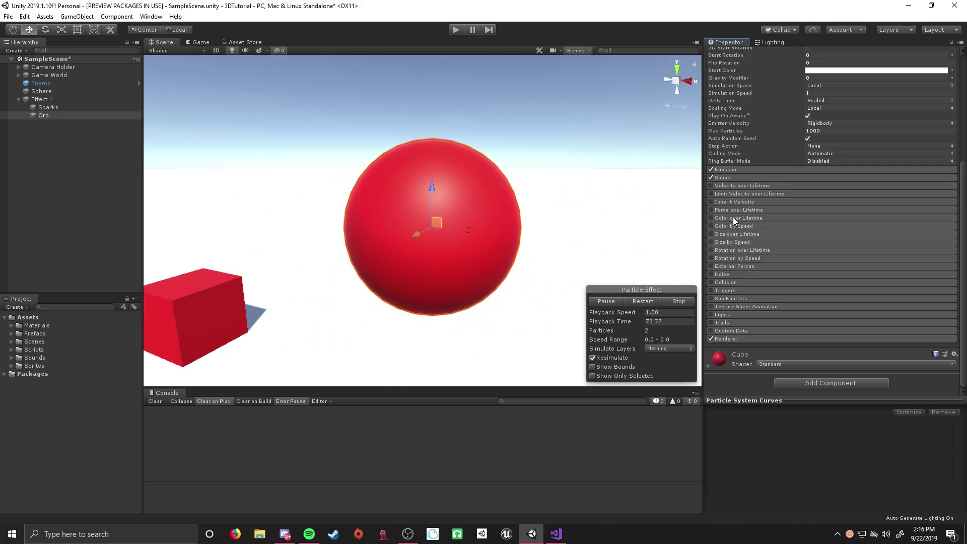
{"action": "scroll", "coordinate": [733, 217], "scroll_direction": "up", "scroll_amount": 5}
{"action": "left_click", "coordinate": [748, 140]}
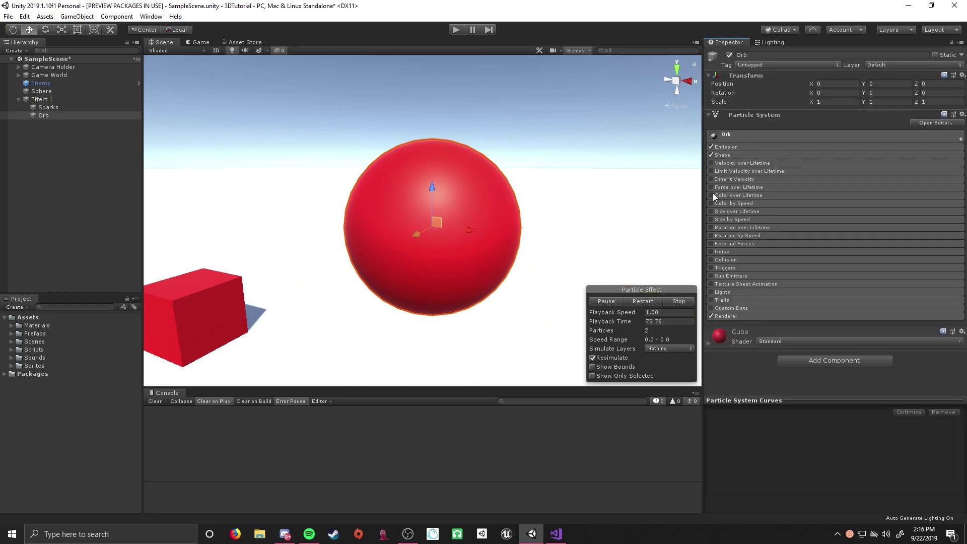
{"action": "left_click", "coordinate": [711, 211]}
{"action": "left_click", "coordinate": [764, 211]}
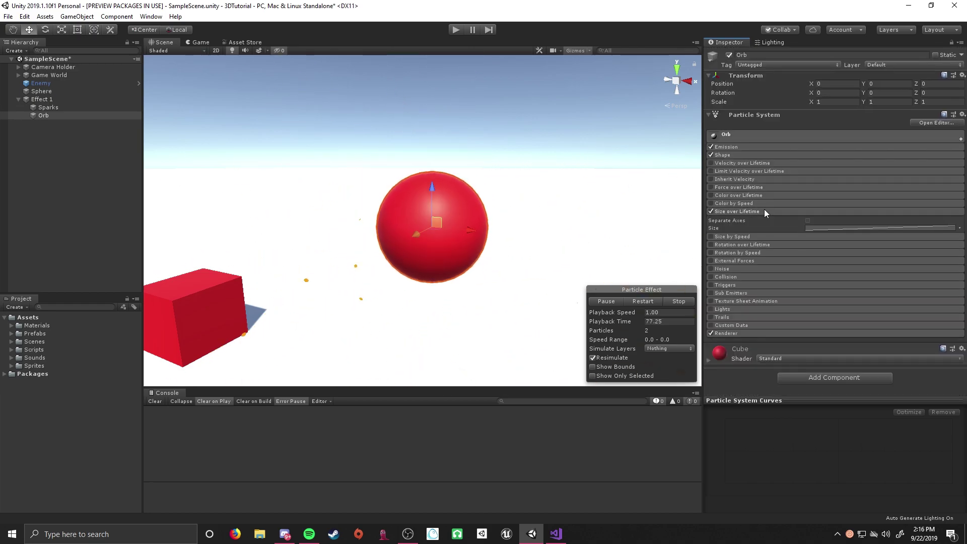
{"action": "left_click", "coordinate": [806, 228]}
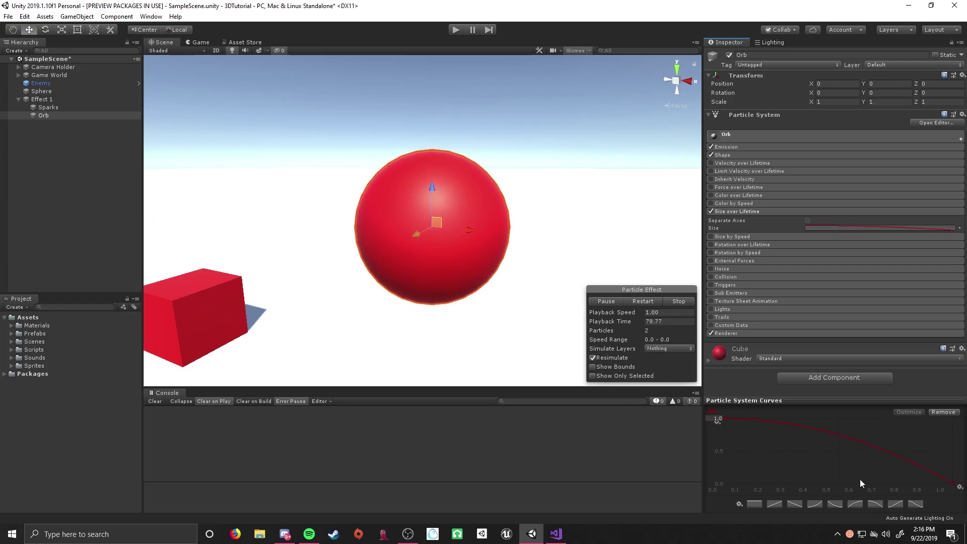
- Set Orb's Start Lifetime to 2
{"action": "left_click", "coordinate": [783, 211]}
{"action": "left_click", "coordinate": [775, 136]}
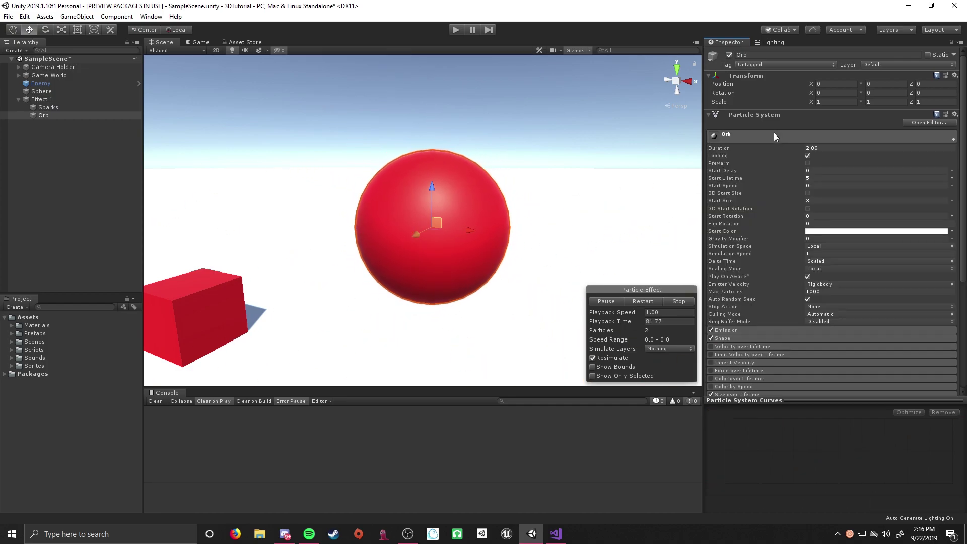
{"action": "left_click", "coordinate": [816, 177]}
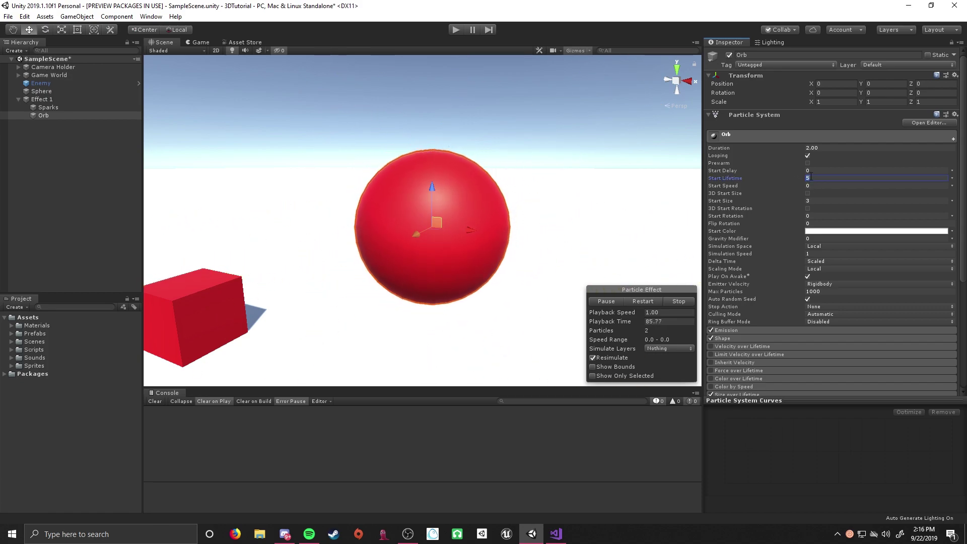
{"action": "type", "text": "2"}
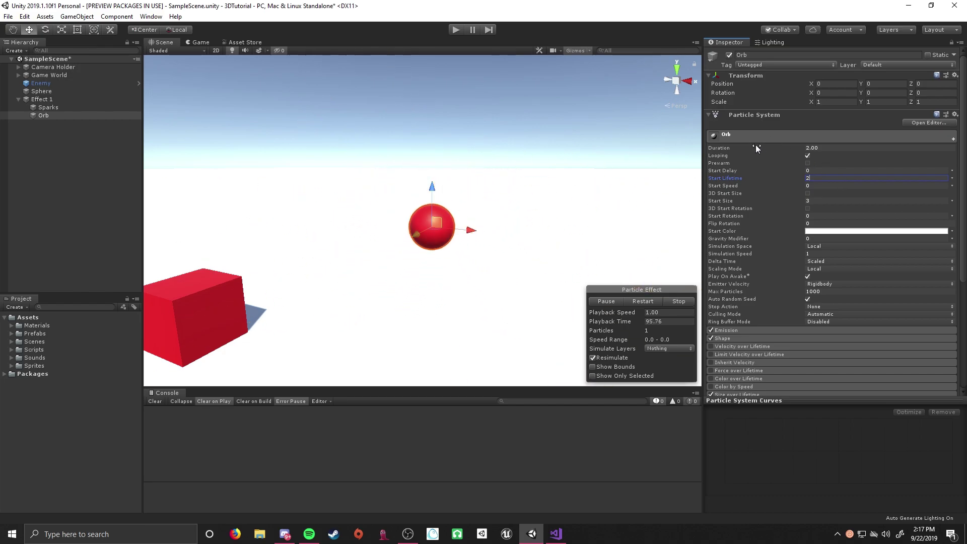
- Switch Orb's Size over Lifetime to the preset curve that drops steeply from 1 and levels off toward 0
{"action": "scroll", "coordinate": [764, 161], "scroll_direction": "down", "scroll_amount": 5}
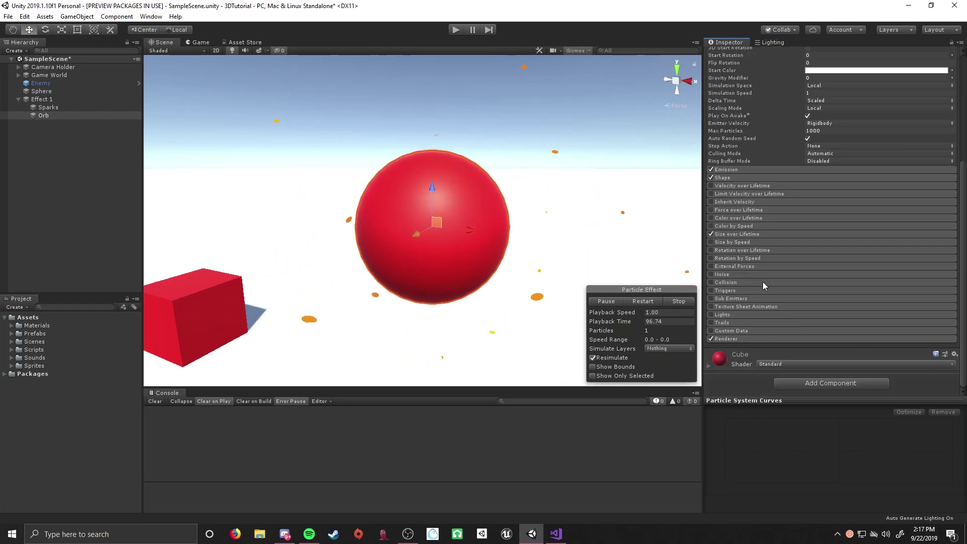
{"action": "left_click", "coordinate": [761, 339]}
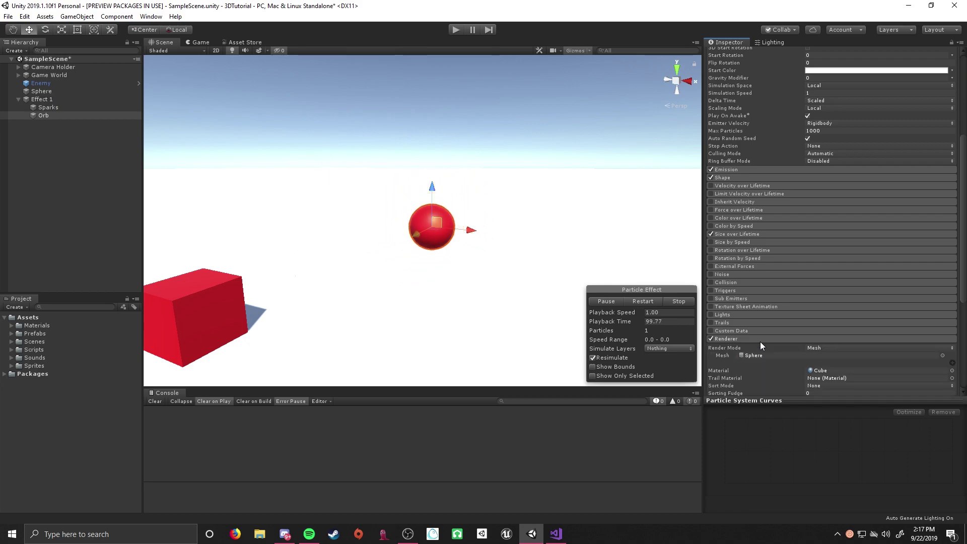
{"action": "left_click", "coordinate": [760, 340]}
{"action": "left_click", "coordinate": [771, 232]}
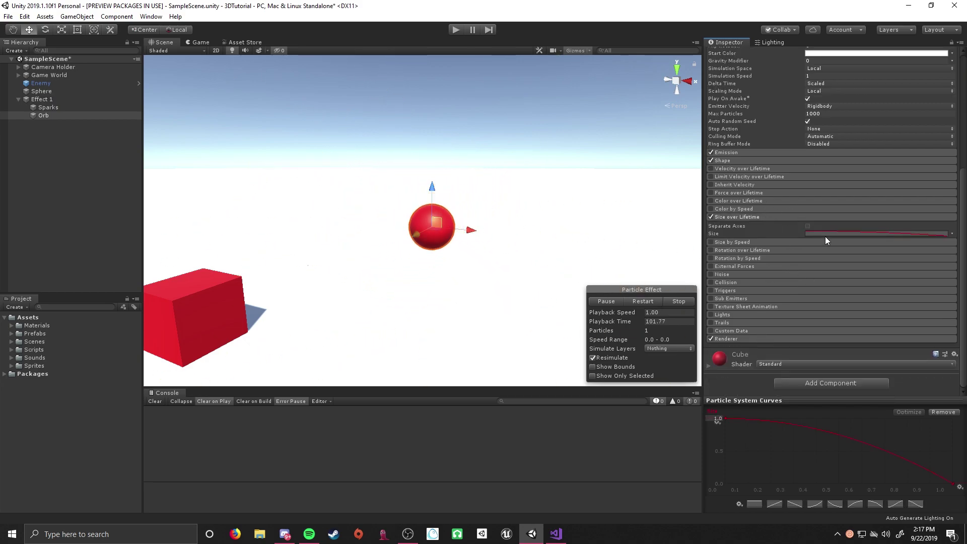
{"action": "left_click", "coordinate": [838, 505]}
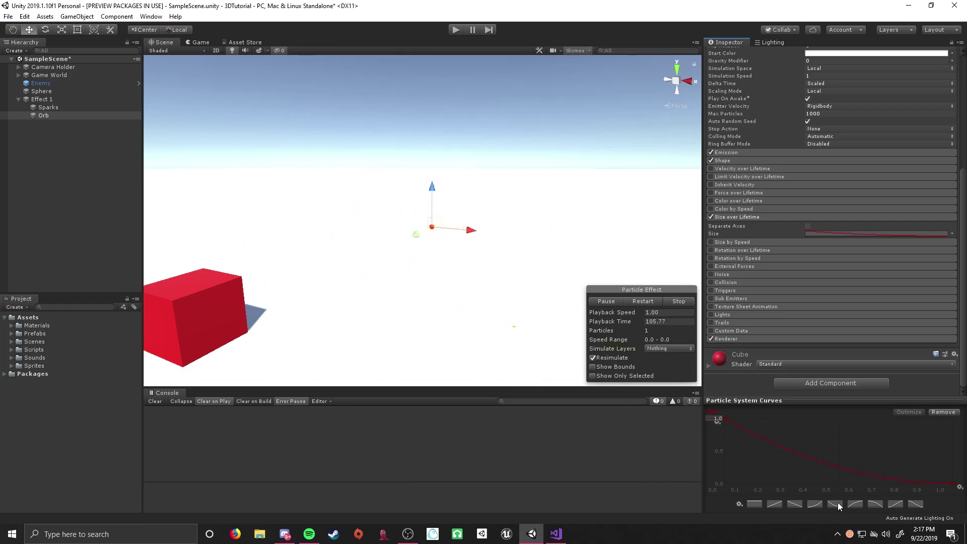
- Reshape Orb's size curve so it starts falling more steeply and reaches 0 at about 0.45 of the lifetime
{"action": "scroll", "coordinate": [779, 256], "scroll_direction": "up", "scroll_amount": 5}
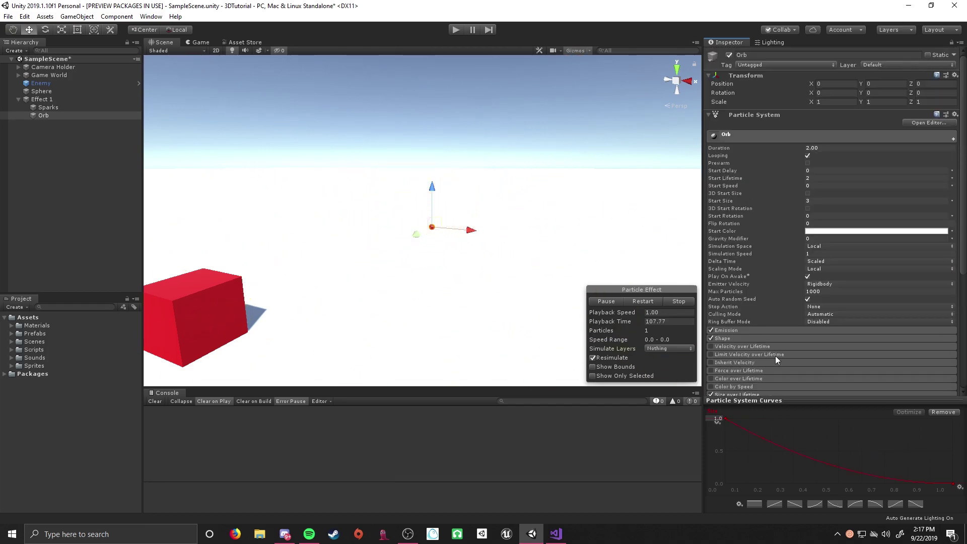
{"action": "scroll", "coordinate": [775, 353], "scroll_direction": "down", "scroll_amount": 3}
{"action": "left_click", "coordinate": [762, 304]}
{"action": "scroll", "coordinate": [761, 304], "scroll_direction": "up", "scroll_amount": 3}
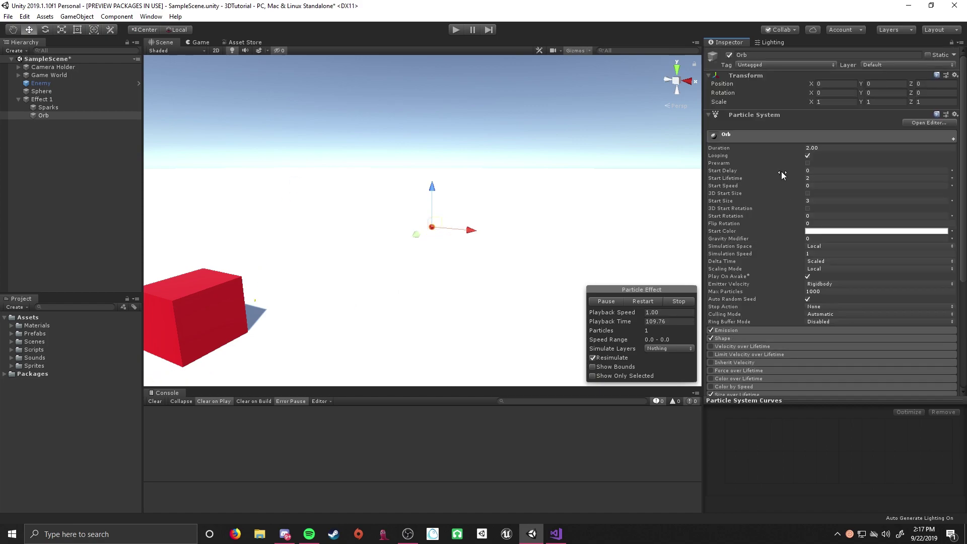
{"action": "scroll", "coordinate": [769, 176], "scroll_direction": "down", "scroll_amount": 5}
{"action": "left_click", "coordinate": [770, 233]}
{"action": "left_click_drag", "start_coordinate": [954, 486], "coordinate": [880, 487]}
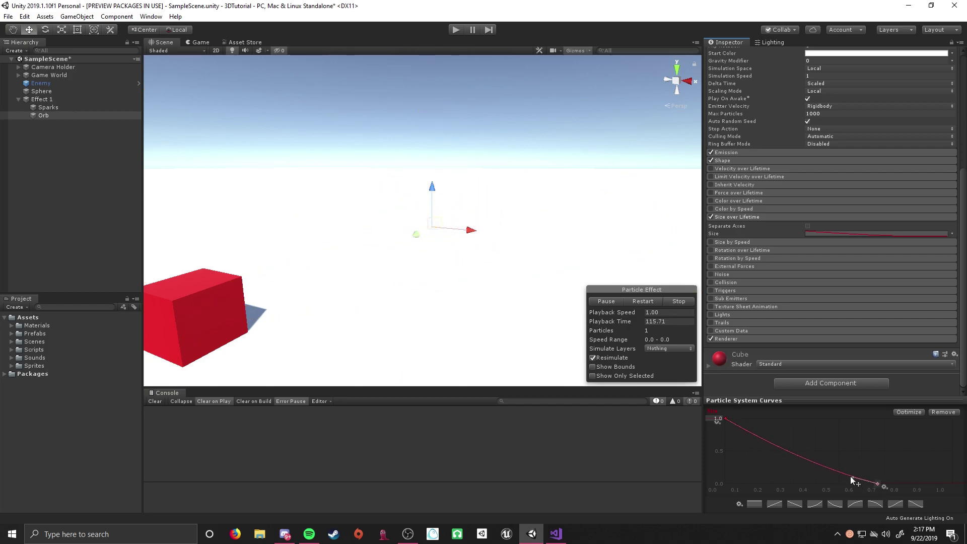
{"action": "left_click_drag", "start_coordinate": [879, 487], "coordinate": [815, 484]}
{"action": "left_click_drag", "start_coordinate": [746, 431], "coordinate": [738, 443]}
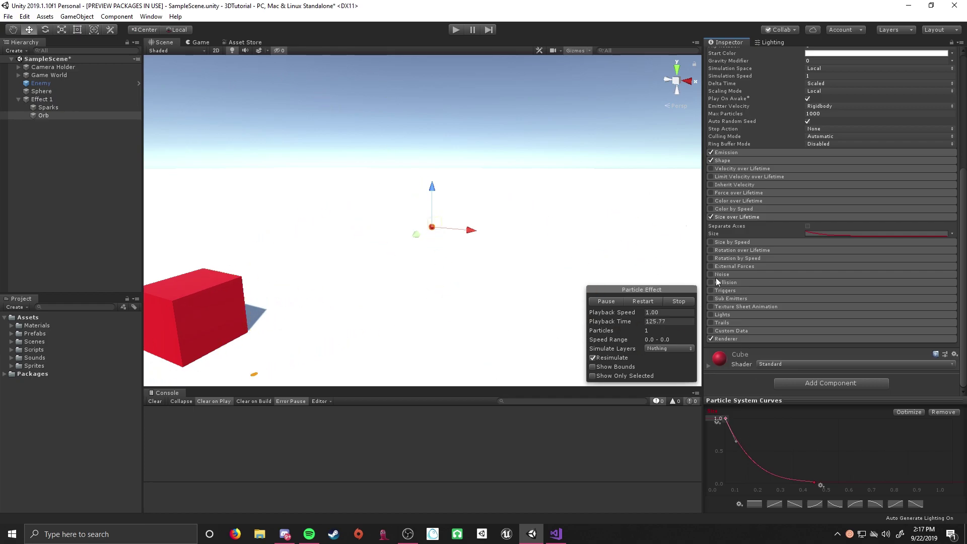
- Adjust the tangent at the end key of Orb's size curve so it slopes down into 0 at about 0.44
{"action": "scroll", "coordinate": [758, 266], "scroll_direction": "up", "scroll_amount": 5}
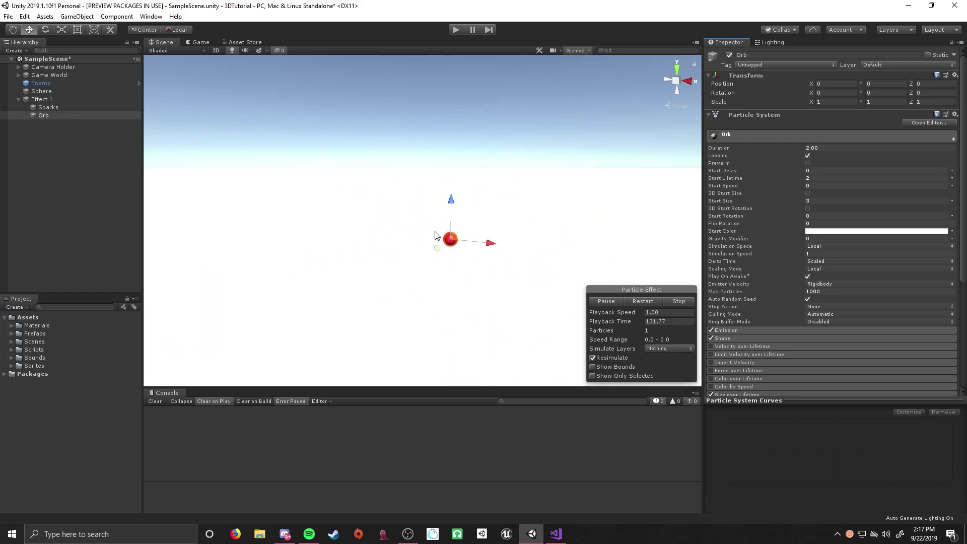
{"action": "scroll", "coordinate": [776, 252], "scroll_direction": "down", "scroll_amount": 6}
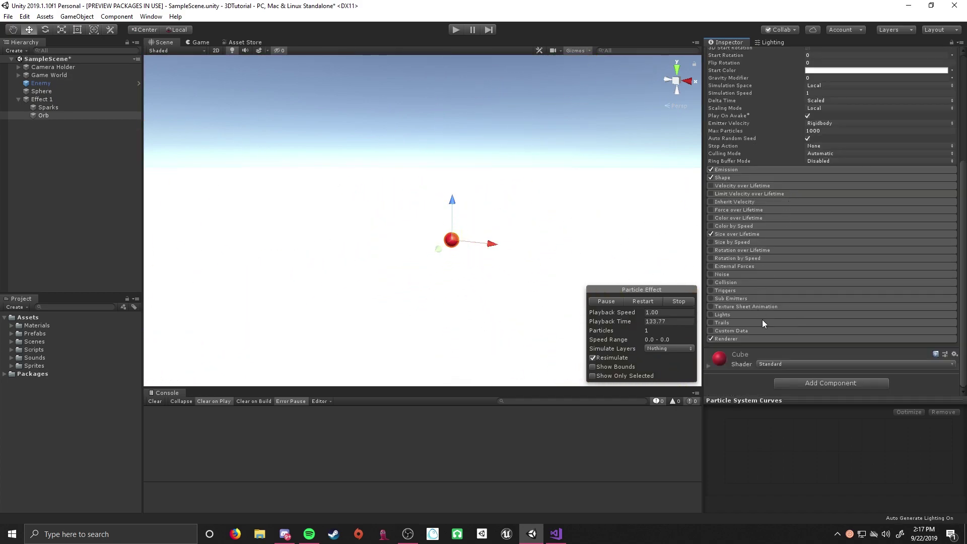
{"action": "left_click_drag", "start_coordinate": [813, 484], "coordinate": [811, 502]}
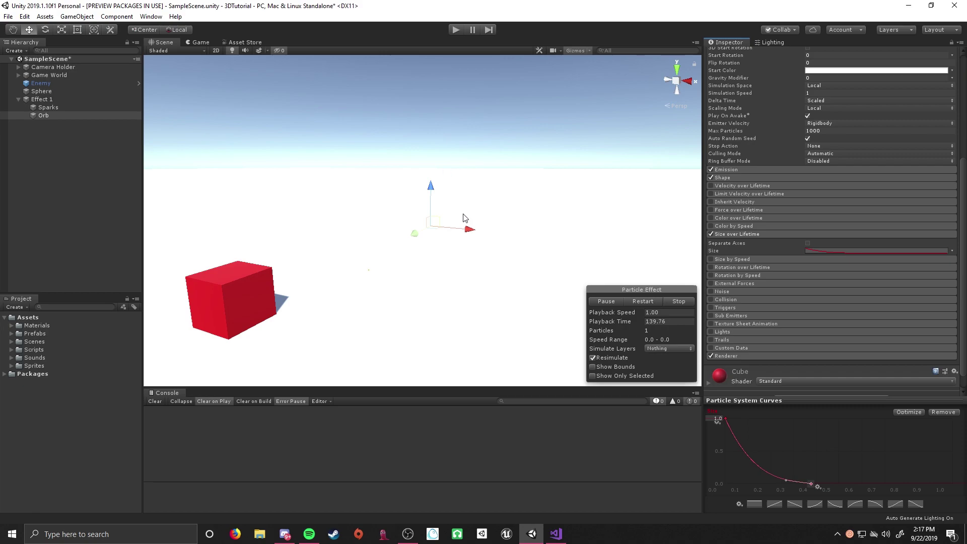
{"action": "left_click", "coordinate": [791, 235]}
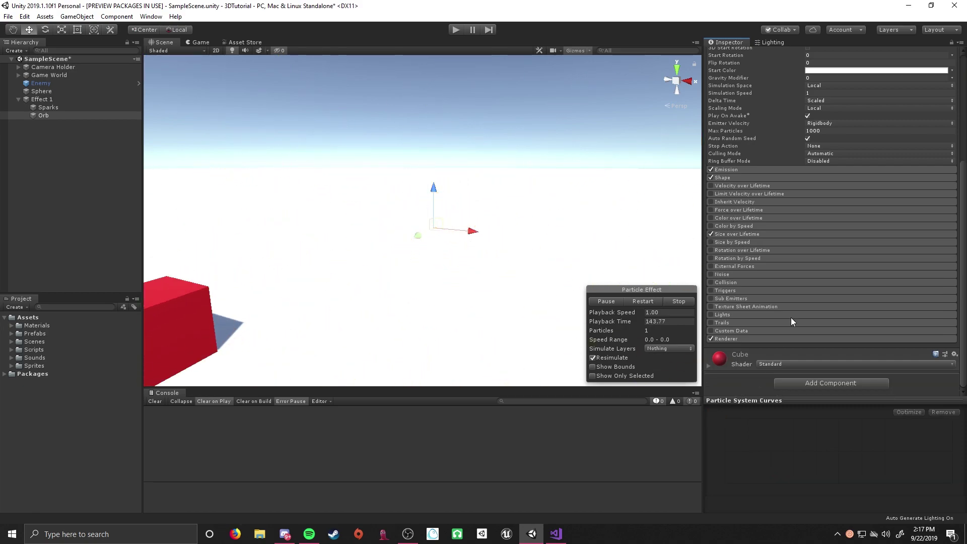
{"action": "scroll", "coordinate": [797, 176], "scroll_direction": "up", "scroll_amount": 6}
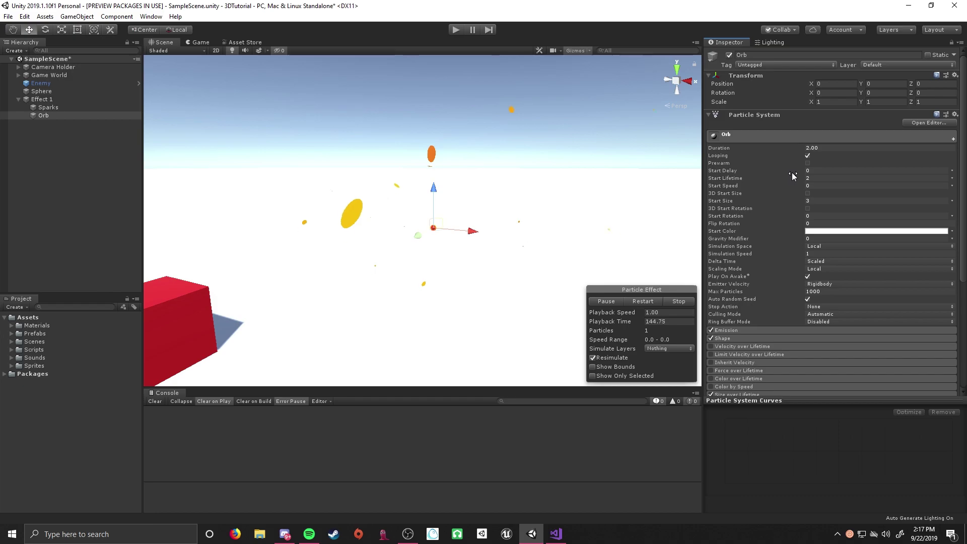
{"action": "left_click", "coordinate": [806, 134]}
- Stop the effect preview, duplicate Orb and rename the copy Orb Fade
{"action": "left_click", "coordinate": [61, 99]}
{"action": "left_click", "coordinate": [55, 107]}
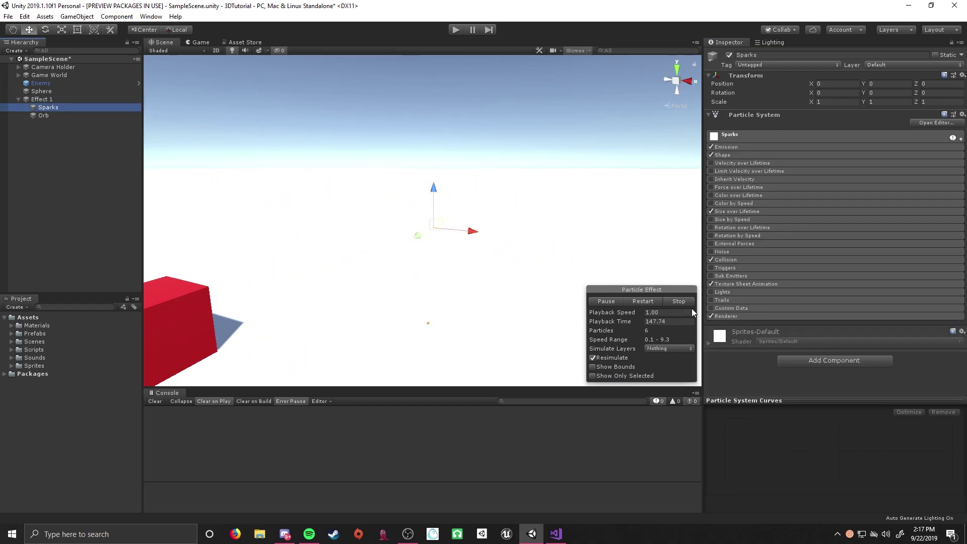
{"action": "left_click", "coordinate": [677, 301]}
{"action": "left_click", "coordinate": [85, 115]}
{"action": "key", "text": "ctrl+d"}
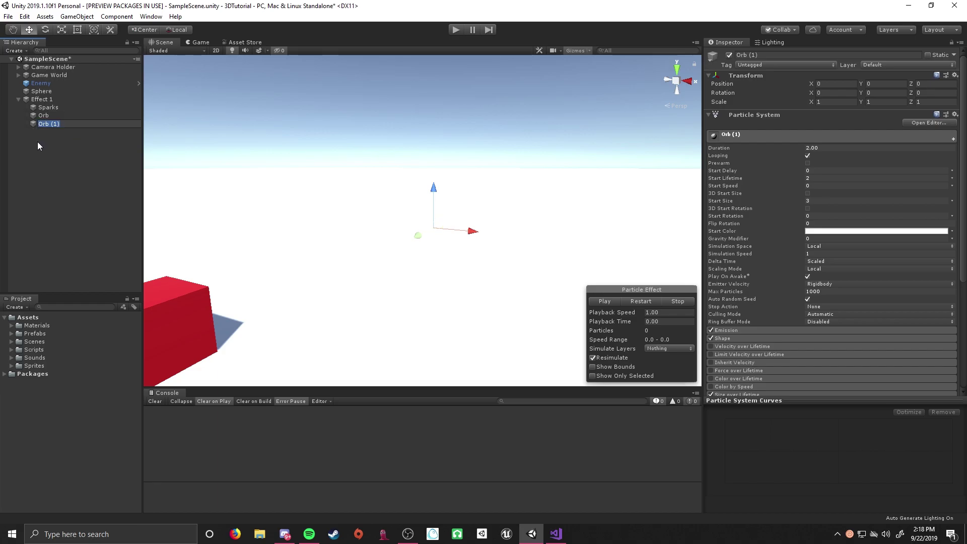
{"action": "type", "text": "Orb"}
{"action": "key", "text": "Return"}
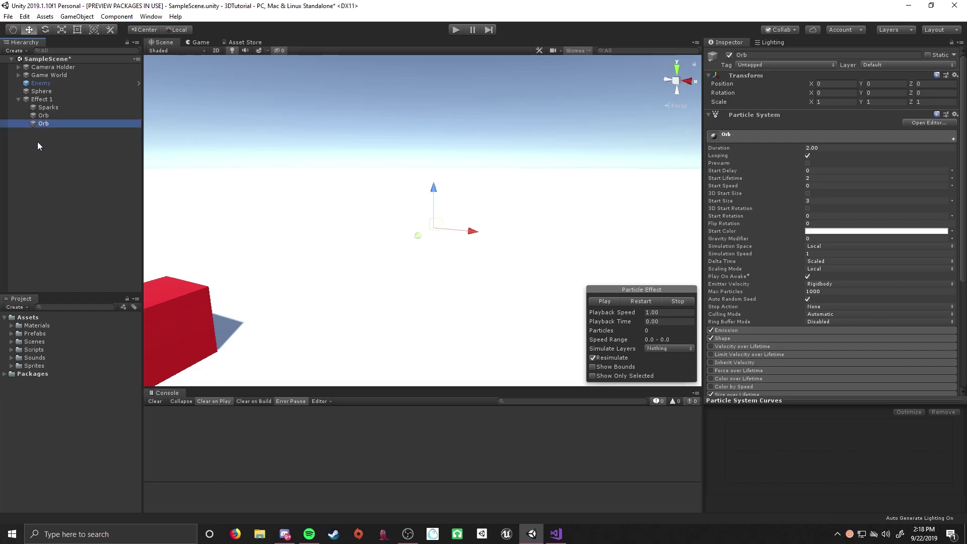
{"action": "key", "text": "F2"}
{"action": "type", "text": "Fade"}
{"action": "key", "text": "Return"}
- Enable Texture Sheet Animation on Orb Fade with the Circle sprite
{"action": "scroll", "coordinate": [782, 141], "scroll_direction": "down", "scroll_amount": 5}
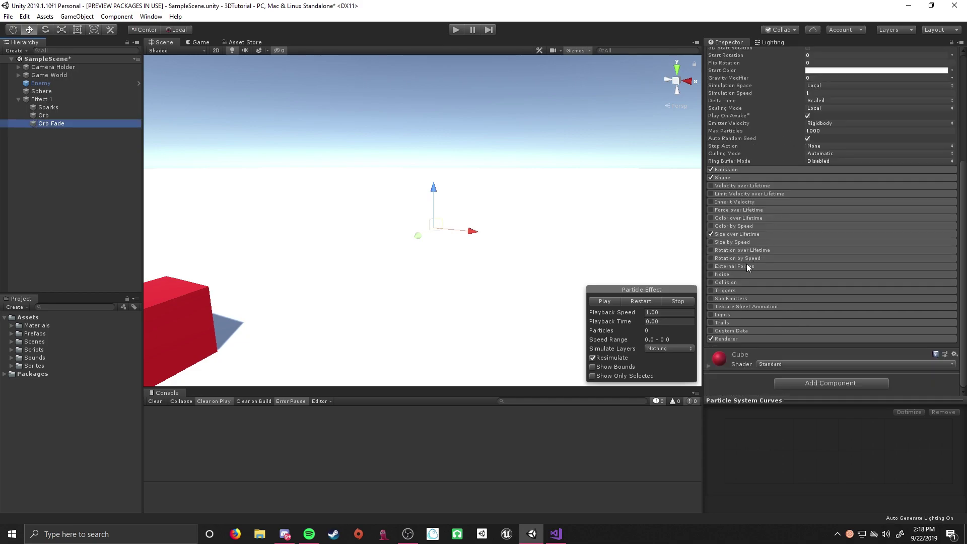
{"action": "left_click", "coordinate": [715, 307]}
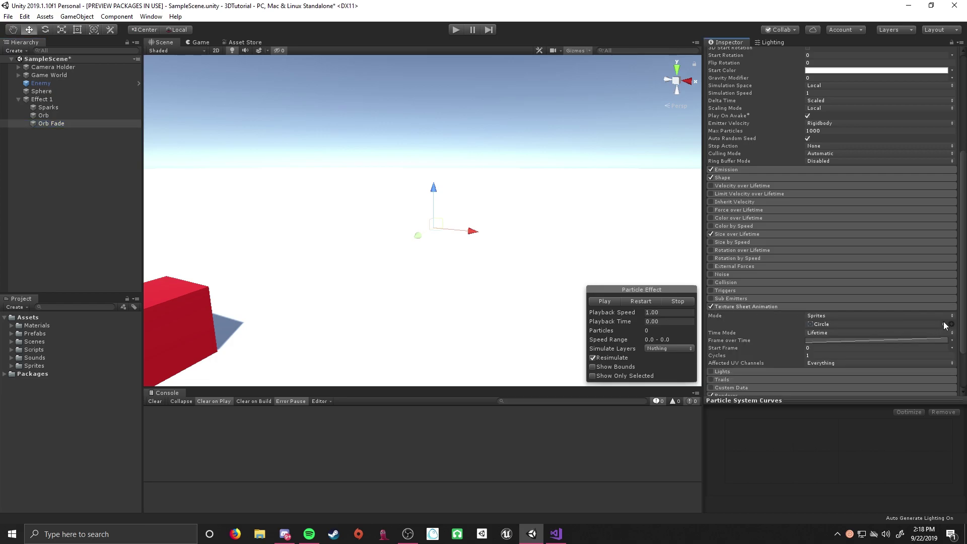
{"action": "left_click", "coordinate": [861, 307]}
- Set Orb Fade's renderer to Billboard render mode with the Sprites-Default material
{"action": "left_click", "coordinate": [736, 337]}
{"action": "scroll", "coordinate": [829, 209], "scroll_direction": "down", "scroll_amount": 5}
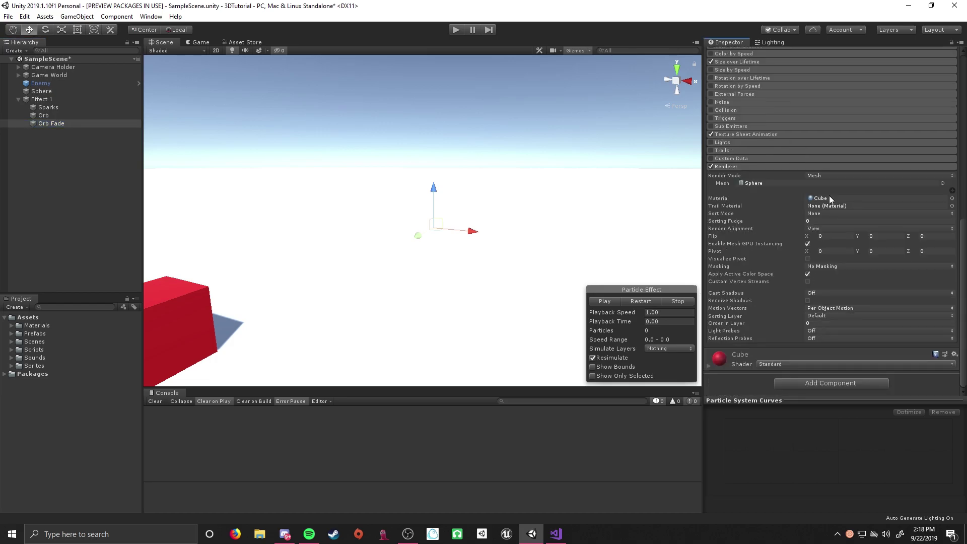
{"action": "left_click", "coordinate": [824, 176]}
{"action": "left_click", "coordinate": [820, 186]}
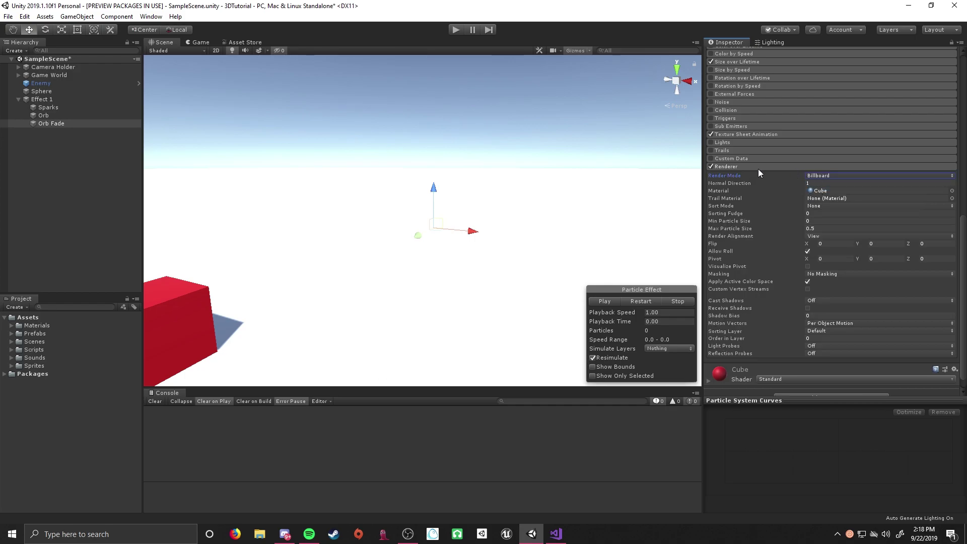
{"action": "left_click", "coordinate": [953, 191]}
{"action": "double_click", "coordinate": [624, 134]}
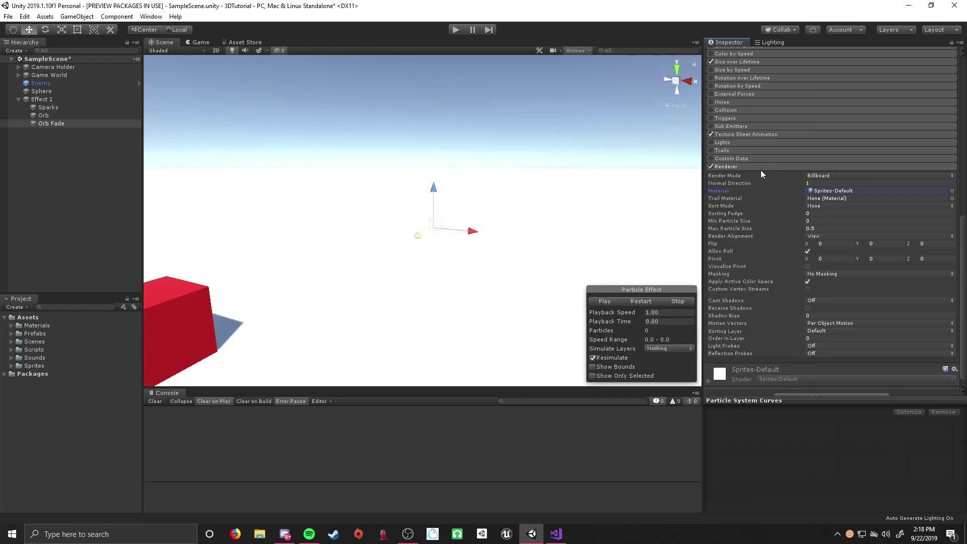
{"action": "left_click", "coordinate": [761, 169]}
- Replay the effect preview and deactivate Orb so that Orb Fade can be viewed without it
{"action": "left_click", "coordinate": [652, 302]}
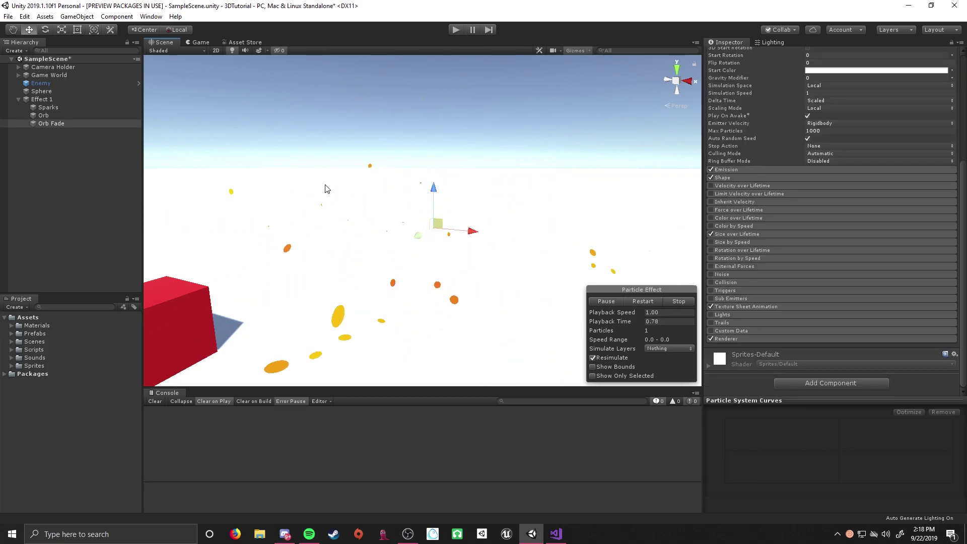
{"action": "left_click", "coordinate": [52, 116]}
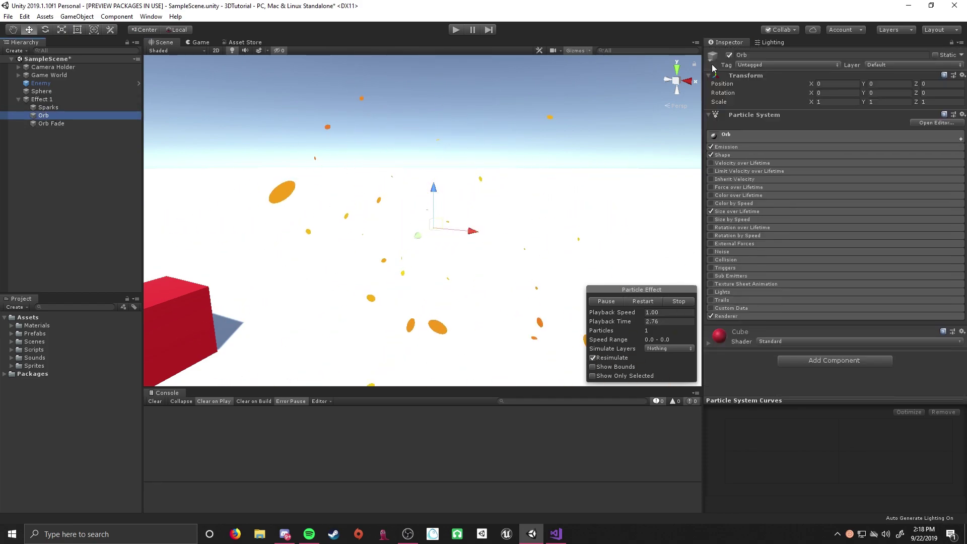
{"action": "left_click", "coordinate": [682, 304]}
{"action": "left_click", "coordinate": [609, 301]}
{"action": "left_click", "coordinate": [56, 124]}
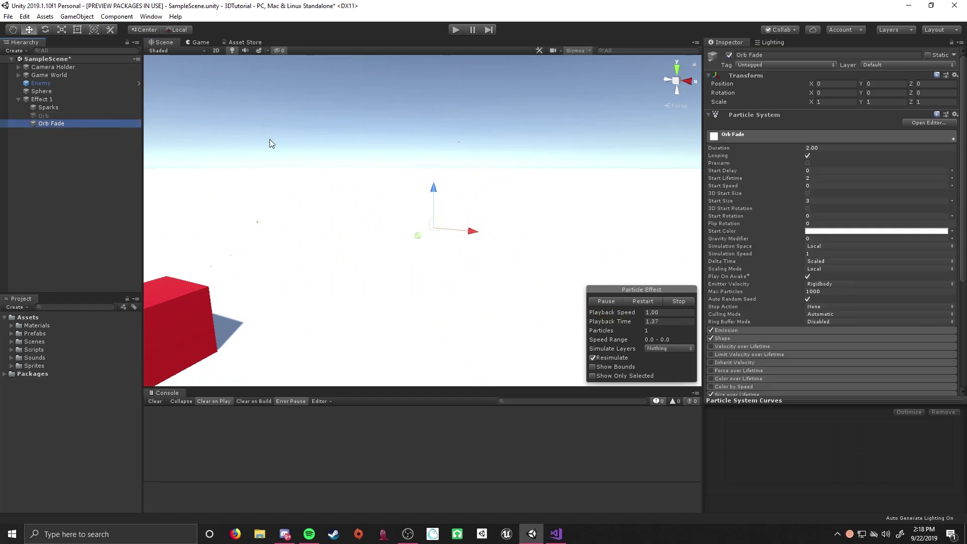
- Set Orb Fade's Start Color to a fully saturated bright yellow
{"action": "left_click", "coordinate": [837, 231]}
{"action": "left_click", "coordinate": [761, 306]}
{"action": "left_click_drag", "start_coordinate": [782, 320], "coordinate": [768, 301]}
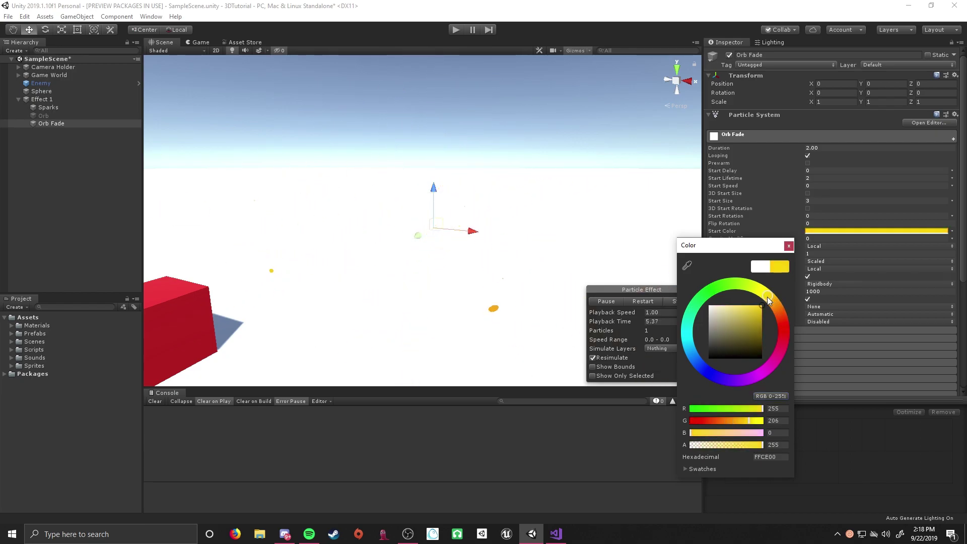
{"action": "left_click", "coordinate": [789, 246]}
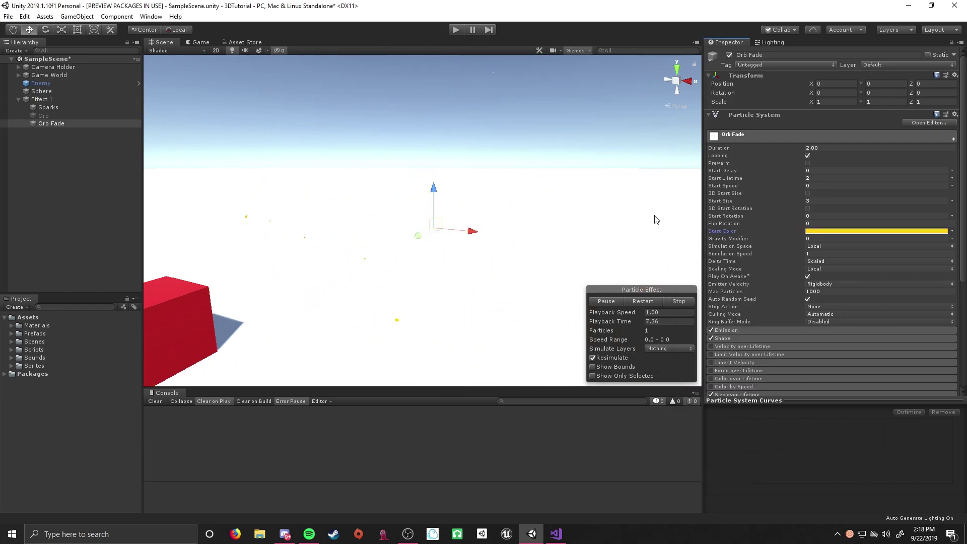
{"action": "scroll", "coordinate": [832, 222], "scroll_direction": "down", "scroll_amount": 3}
{"action": "scroll", "coordinate": [812, 210], "scroll_direction": "up", "scroll_amount": 3}
{"action": "left_click", "coordinate": [817, 231]}
{"action": "left_click_drag", "start_coordinate": [758, 301], "coordinate": [761, 293]}
{"action": "left_click", "coordinate": [789, 246]}
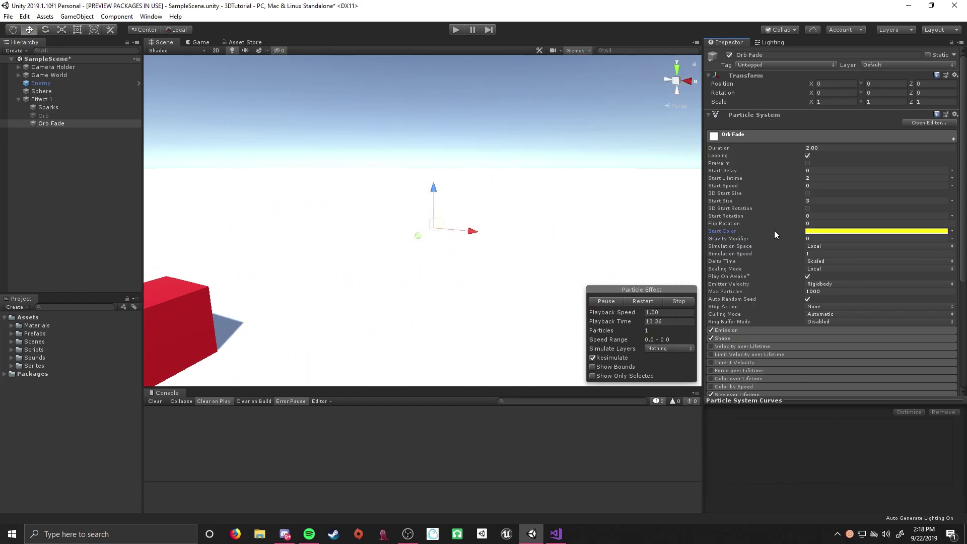
- Disable Size over Lifetime on Orb Fade and enable Color over Lifetime with a gradient fading to alpha 0 at about 52%
{"action": "scroll", "coordinate": [775, 229], "scroll_direction": "down", "scroll_amount": 5}
{"action": "left_click", "coordinate": [711, 234]}
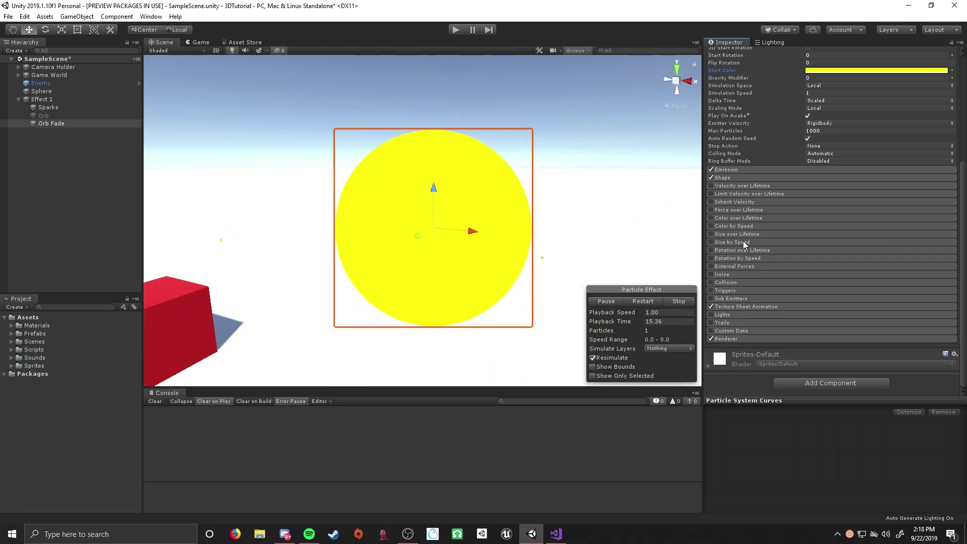
{"action": "left_click", "coordinate": [711, 218]}
{"action": "left_click", "coordinate": [906, 227]}
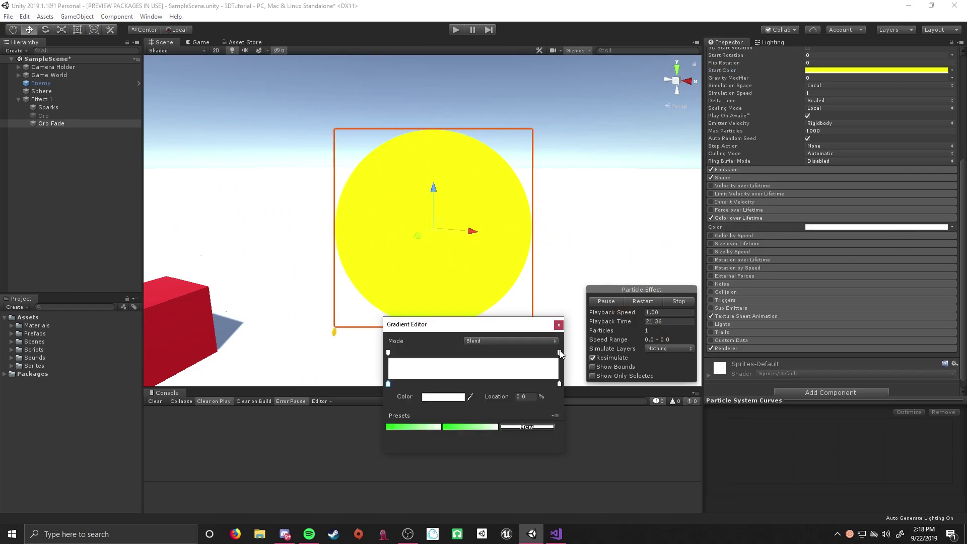
{"action": "left_click_drag", "start_coordinate": [456, 395], "coordinate": [411, 396]}
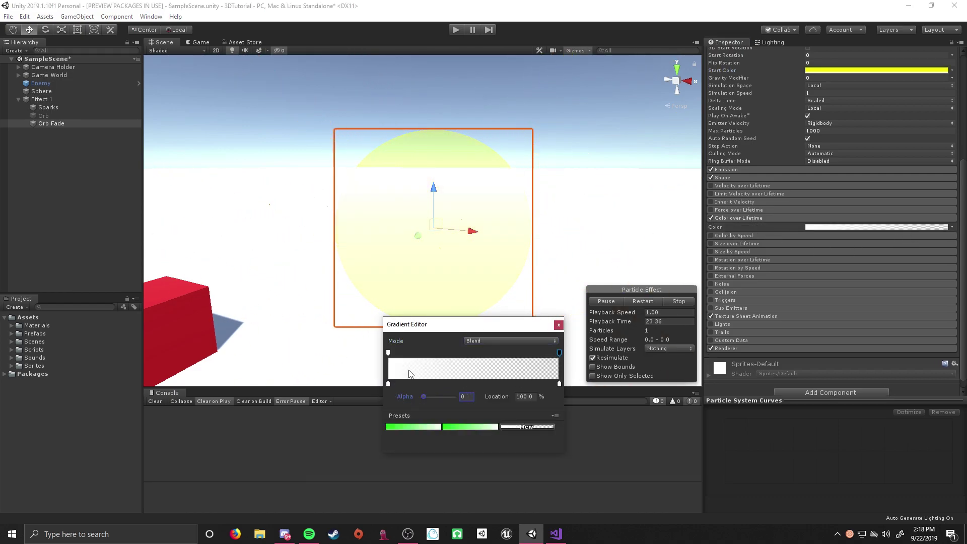
{"action": "left_click_drag", "start_coordinate": [559, 352], "coordinate": [492, 355]}
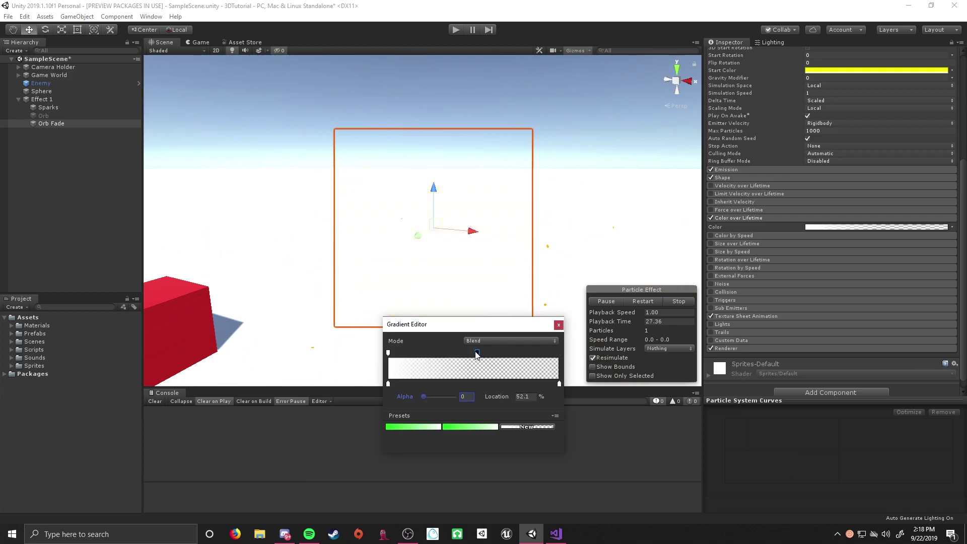
{"action": "left_click", "coordinate": [559, 325]}
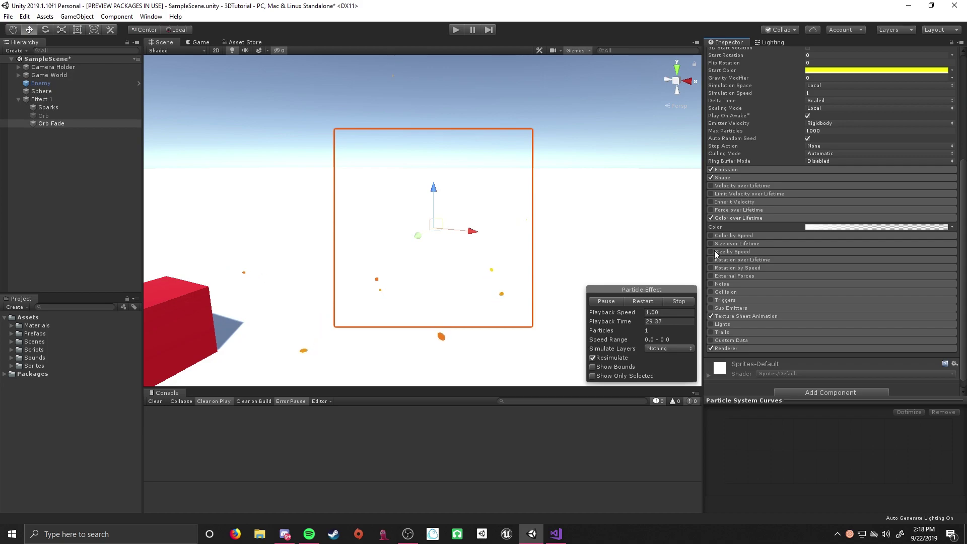
- Enable Size over Lifetime on Orb Fade with a curve that rises quickly from 0 and eases out to 1.0
{"action": "left_click", "coordinate": [712, 244]}
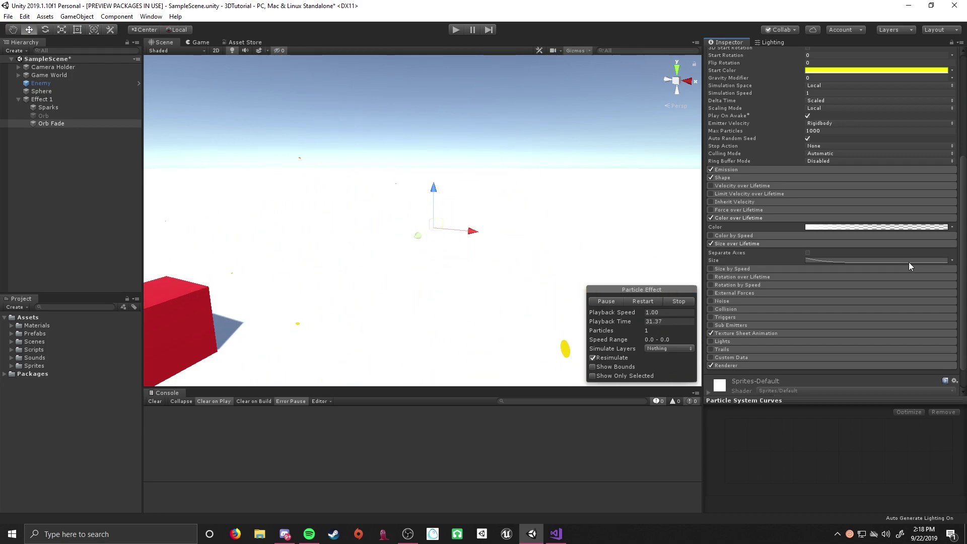
{"action": "left_click", "coordinate": [910, 260]}
{"action": "left_click", "coordinate": [855, 502]}
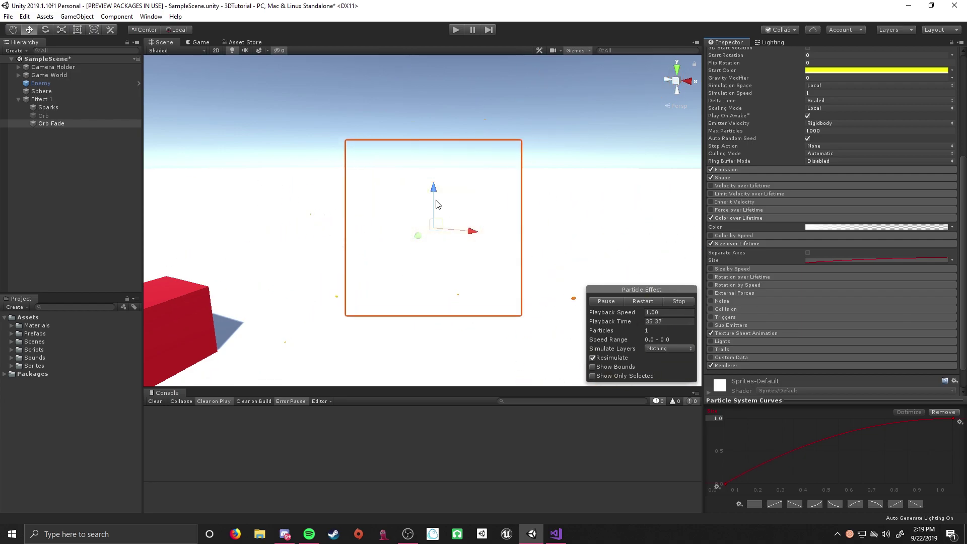
- Select the parent Effect 1 and replay its particle preview from the start
{"action": "scroll", "coordinate": [489, 211], "scroll_direction": "down", "scroll_amount": 5}
{"action": "left_click", "coordinate": [59, 206]}
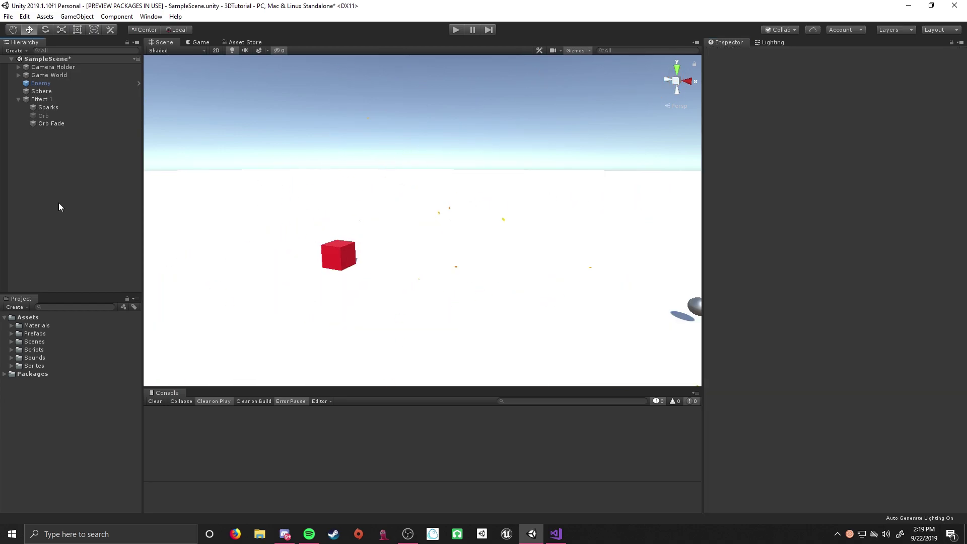
{"action": "left_click", "coordinate": [71, 107]}
{"action": "left_click", "coordinate": [71, 99]}
{"action": "left_click", "coordinate": [677, 301]}
{"action": "left_click", "coordinate": [605, 301]}
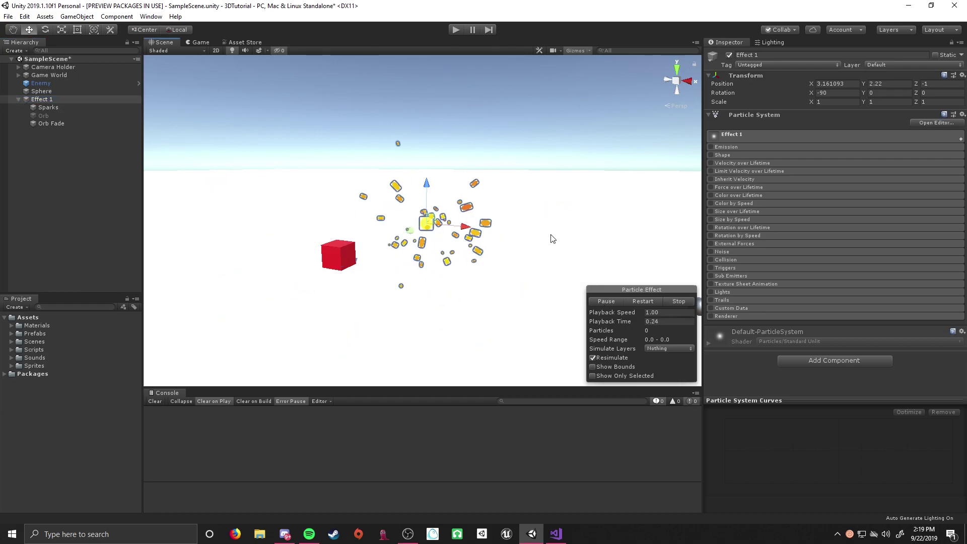
- Turn off Selection Outline in the Scene view gizmos and view the effect without outlines
{"action": "left_click", "coordinate": [590, 50]}
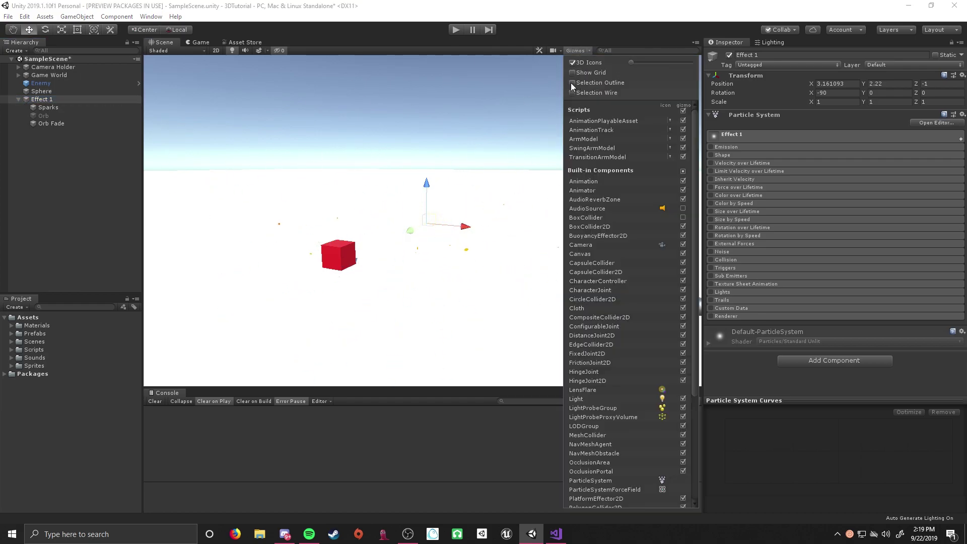
{"action": "left_click", "coordinate": [590, 49]}
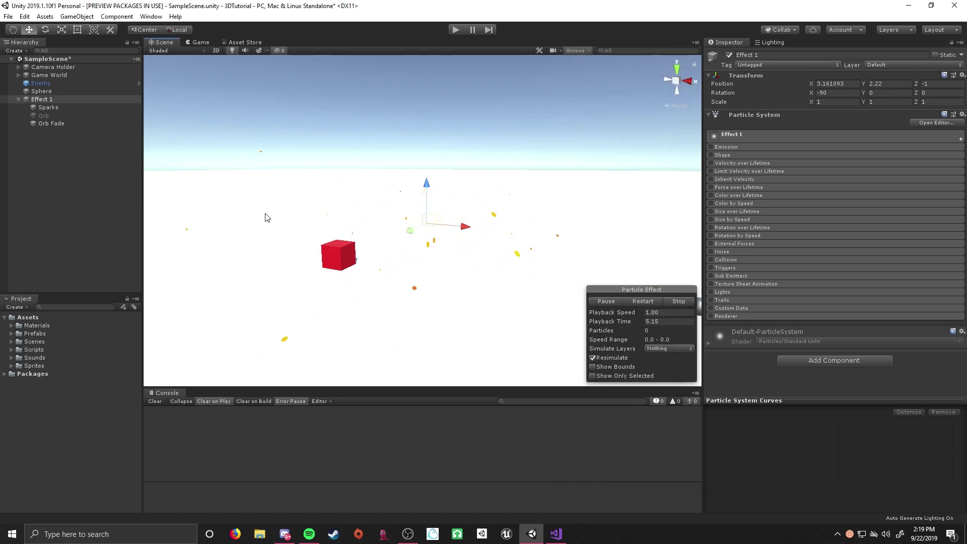
{"action": "scroll", "coordinate": [265, 216], "scroll_direction": "up", "scroll_amount": 8}
{"action": "scroll", "coordinate": [620, 204], "scroll_direction": "down", "scroll_amount": 3}
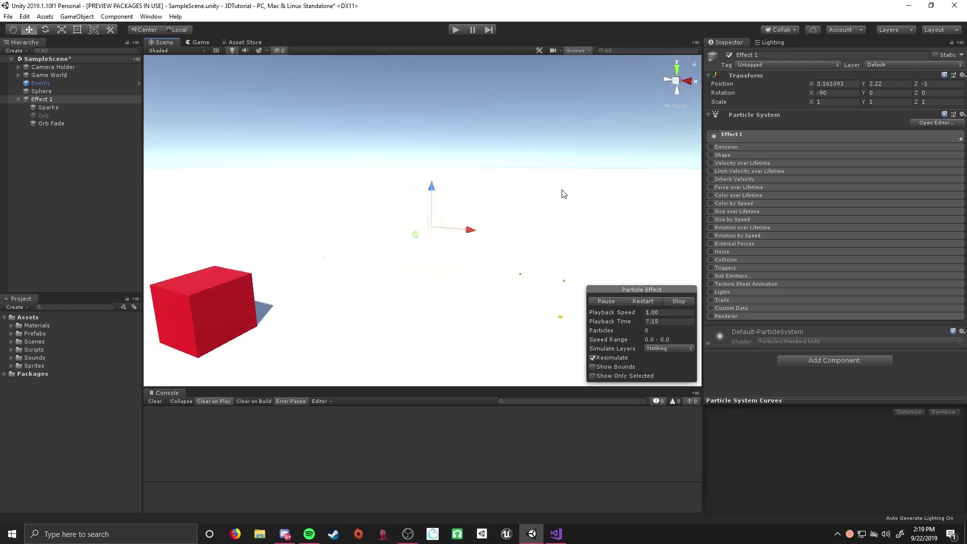
- Review Orb Fade's emission and main settings, collapse its open modules and replay the preview
{"action": "left_click", "coordinate": [55, 123]}
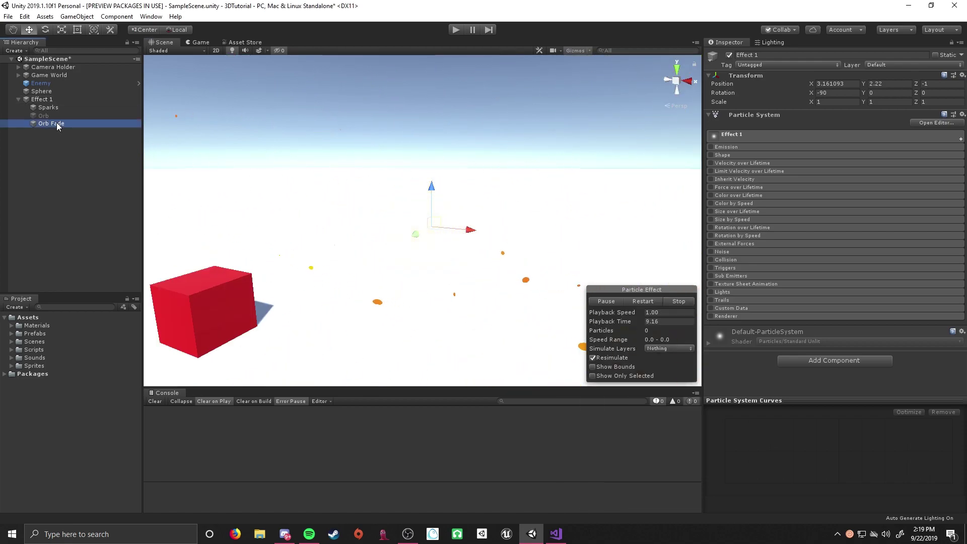
{"action": "left_click", "coordinate": [738, 136]}
{"action": "left_click", "coordinate": [753, 147]}
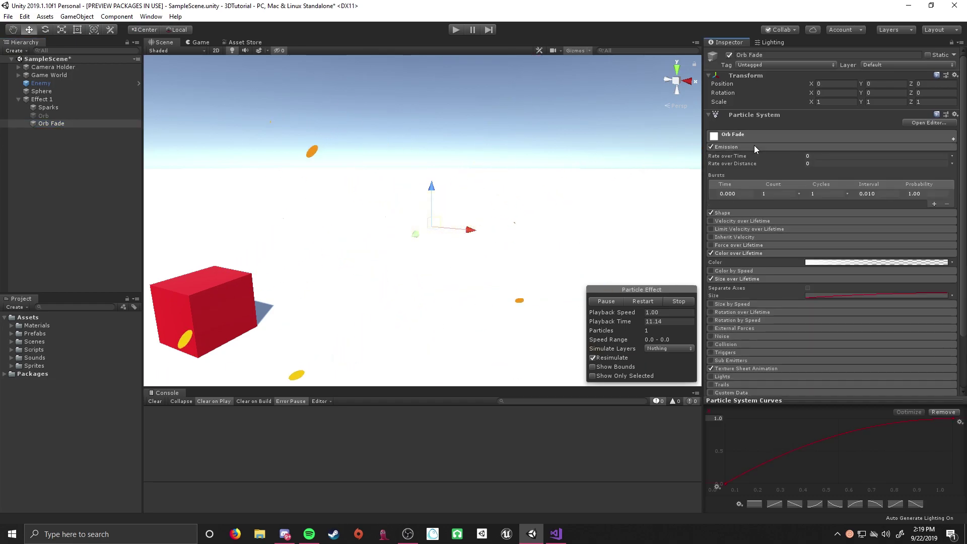
{"action": "left_click", "coordinate": [770, 145]}
{"action": "left_click", "coordinate": [769, 136]}
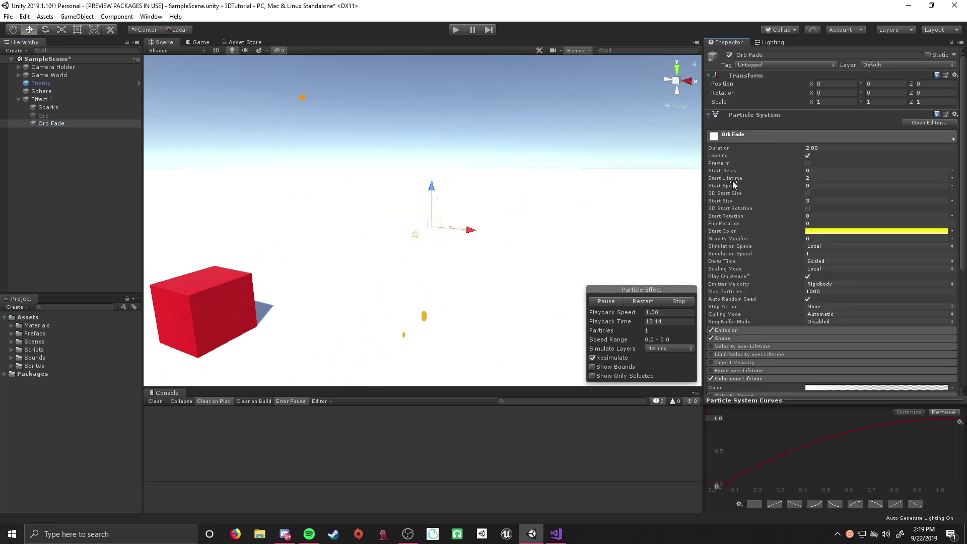
{"action": "left_click", "coordinate": [754, 136]}
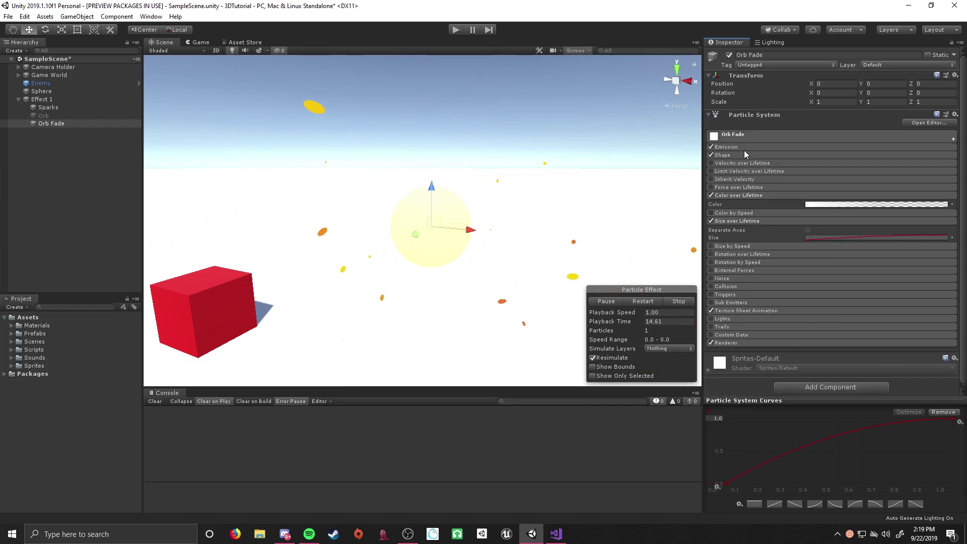
{"action": "left_click", "coordinate": [751, 197]}
{"action": "left_click", "coordinate": [758, 213]}
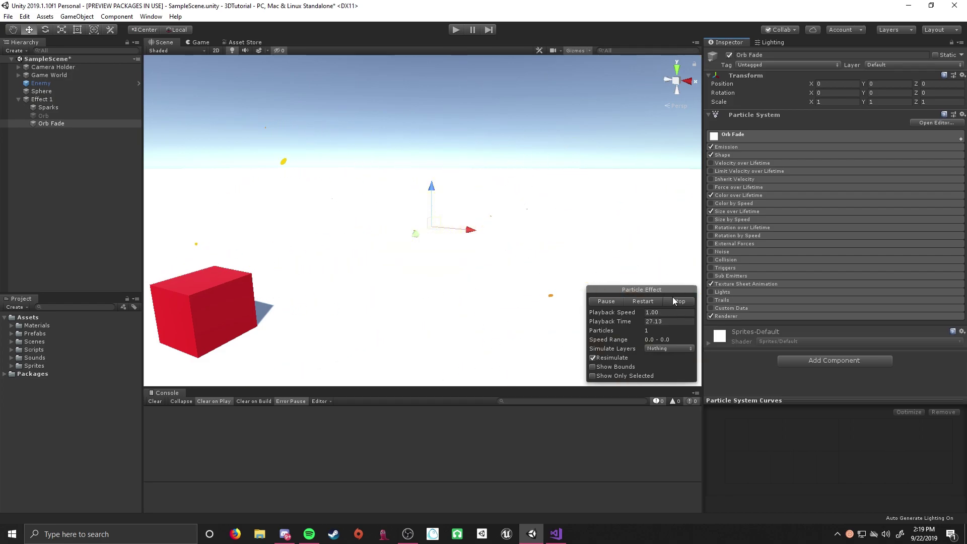
{"action": "left_click", "coordinate": [611, 301]}
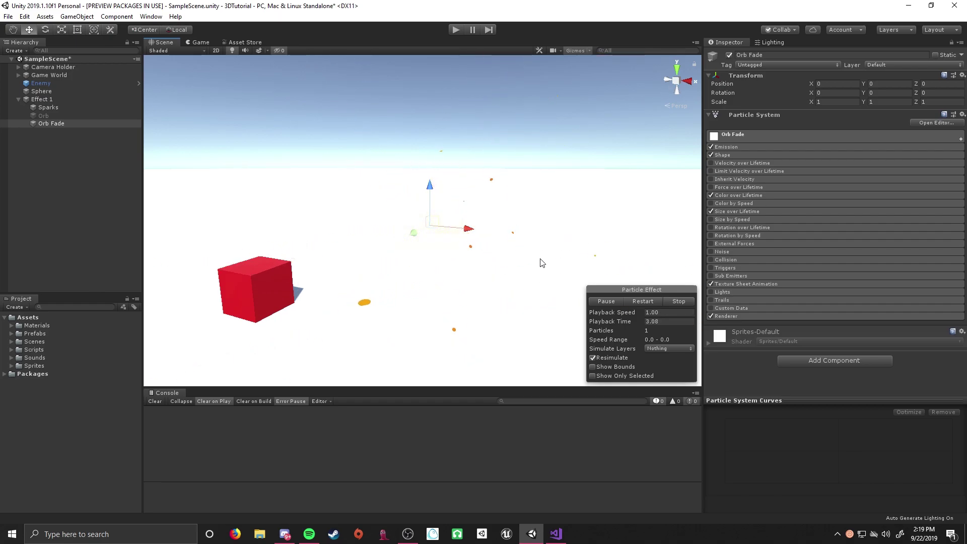
{"action": "scroll", "coordinate": [542, 263], "scroll_direction": "up", "scroll_amount": 2}
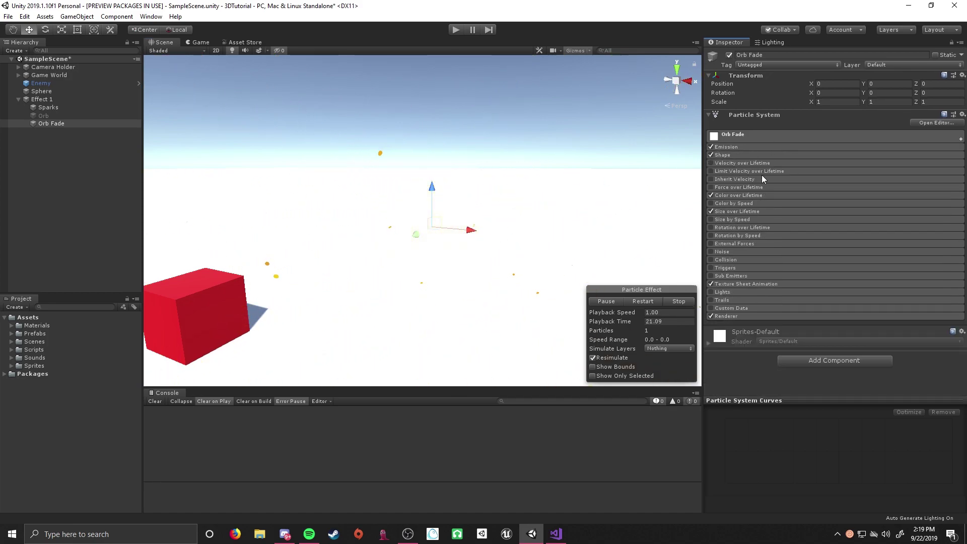
- Enable Limit Velocity over Lifetime on Sparks and set Dampen to 0.2 after trying 0.25
{"action": "left_click", "coordinate": [711, 211]}
{"action": "left_click", "coordinate": [721, 172]}
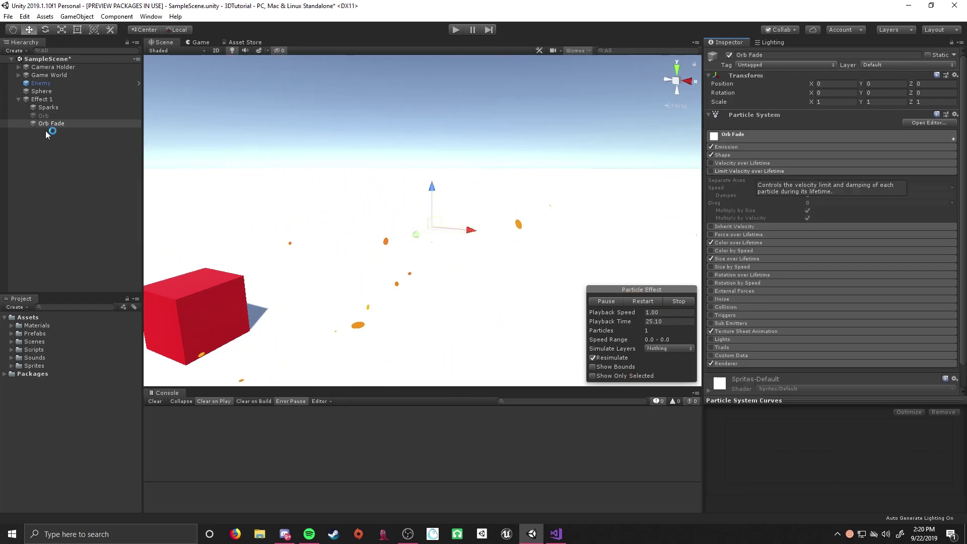
{"action": "left_click", "coordinate": [51, 108]}
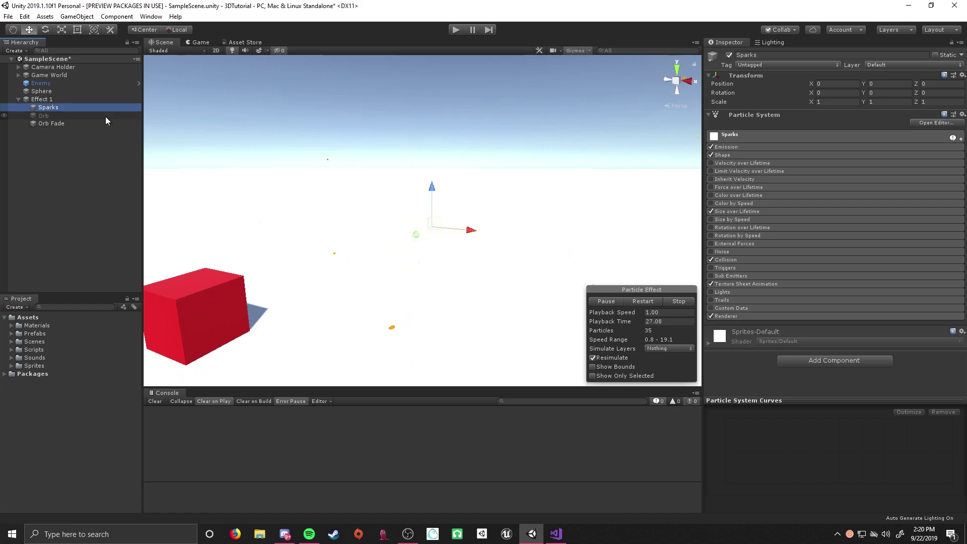
{"action": "left_click", "coordinate": [711, 171]}
{"action": "left_click", "coordinate": [757, 171]}
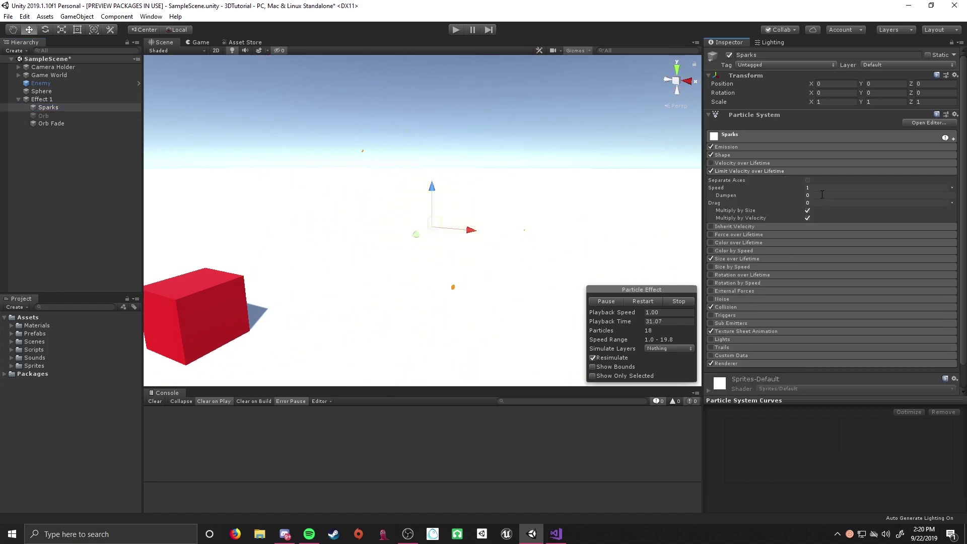
{"action": "type", "text": ".25"}
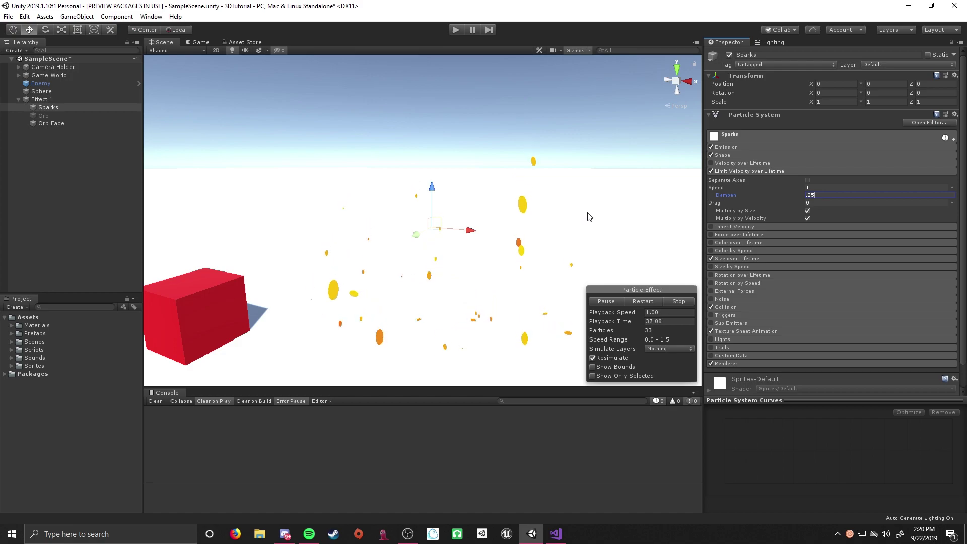
{"action": "type", "text": ".2"}
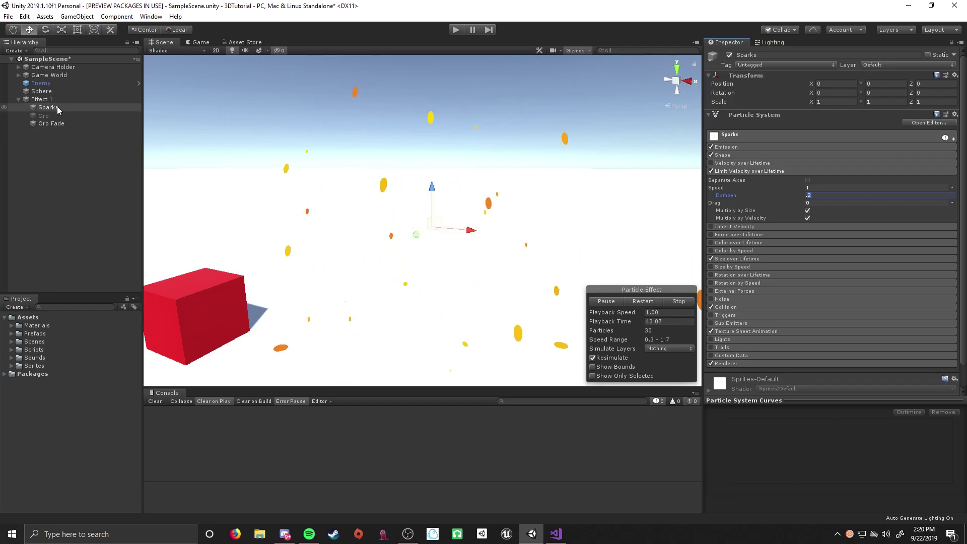
- Duplicate Orb Fade and rename the copy to Orb Ring
{"action": "left_click", "coordinate": [58, 125]}
{"action": "key", "text": "ctrl+d"}
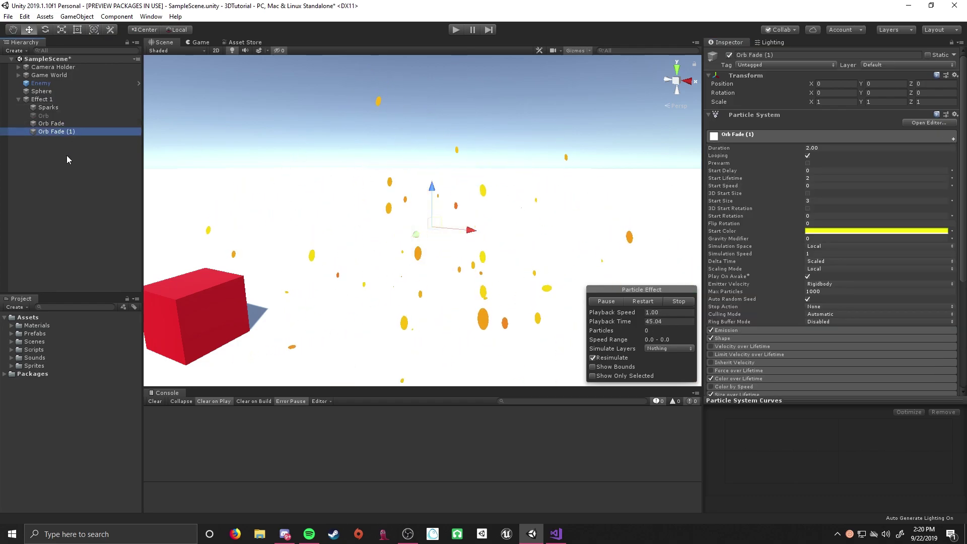
{"action": "type", "text": "O"}
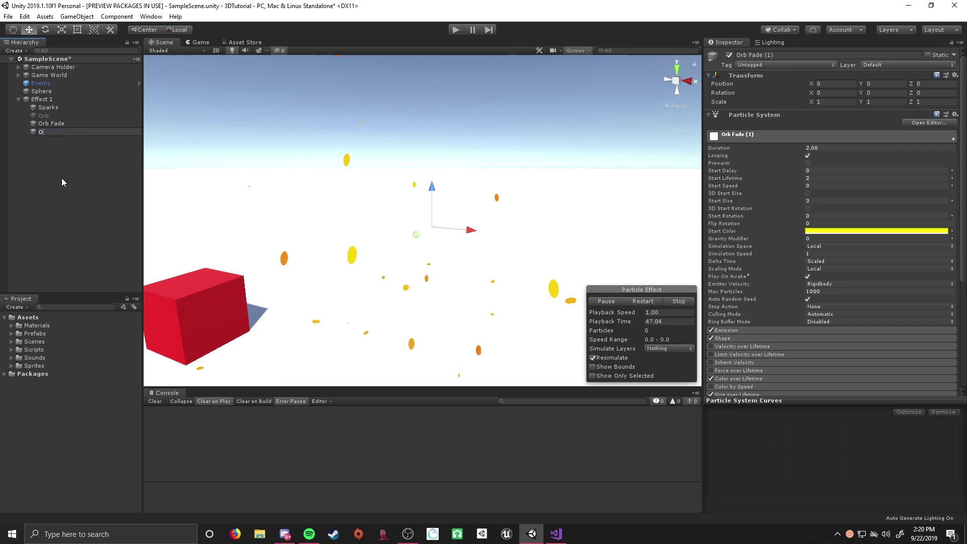
{"action": "type", "text": "rb Ring"}
{"action": "key", "text": "Return"}
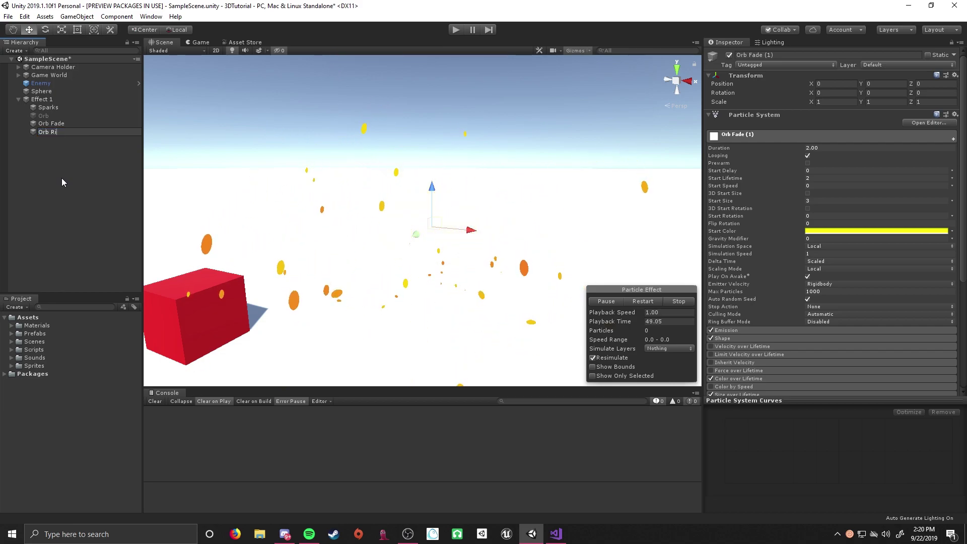
{"action": "left_click", "coordinate": [812, 136]}
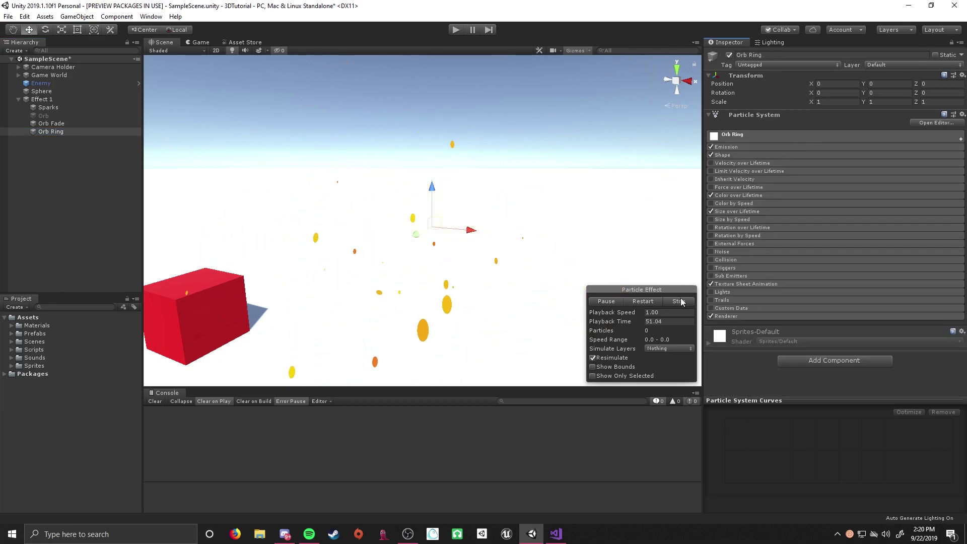
{"action": "left_click", "coordinate": [753, 317]}
{"action": "scroll", "coordinate": [828, 189], "scroll_direction": "down", "scroll_amount": 5}
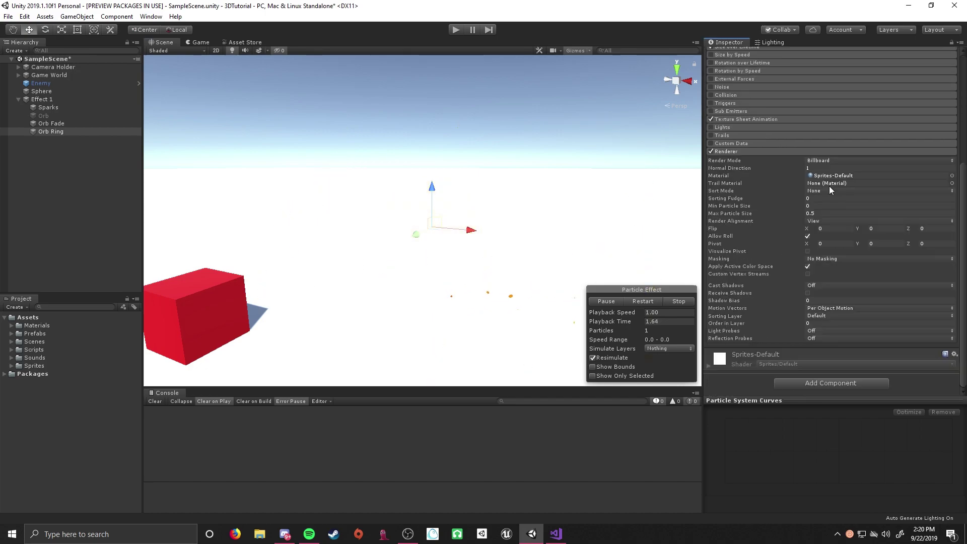
{"action": "left_click", "coordinate": [953, 175]}
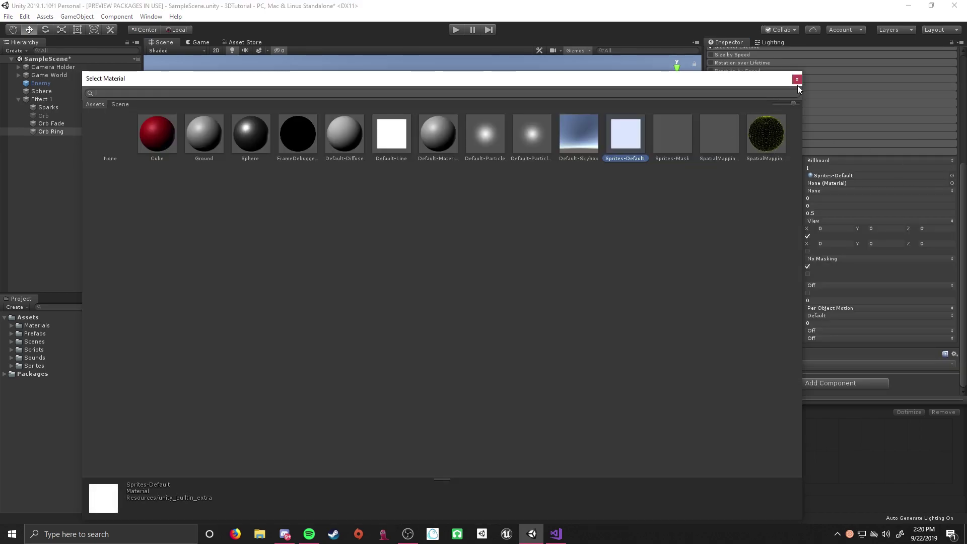
{"action": "left_click", "coordinate": [797, 79]}
{"action": "left_click", "coordinate": [744, 154]}
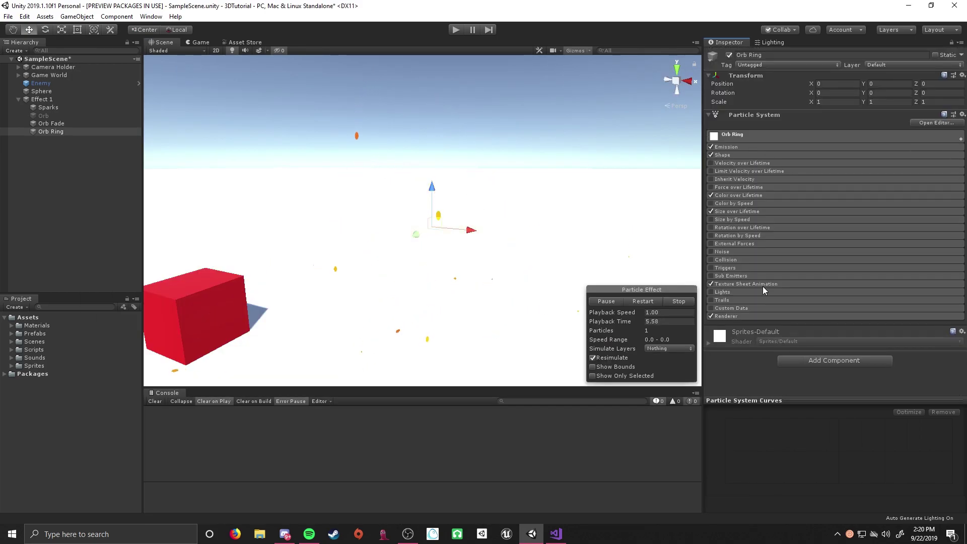
- Set Orb Ring's Texture Sheet Animation sprite to Ring
{"action": "left_click", "coordinate": [763, 285]}
{"action": "left_click", "coordinate": [945, 302]}
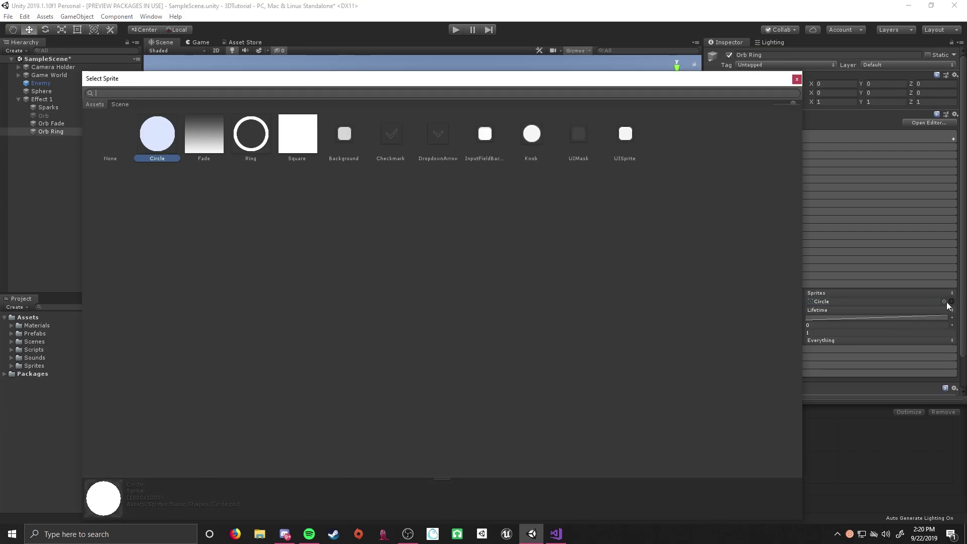
{"action": "double_click", "coordinate": [253, 136]}
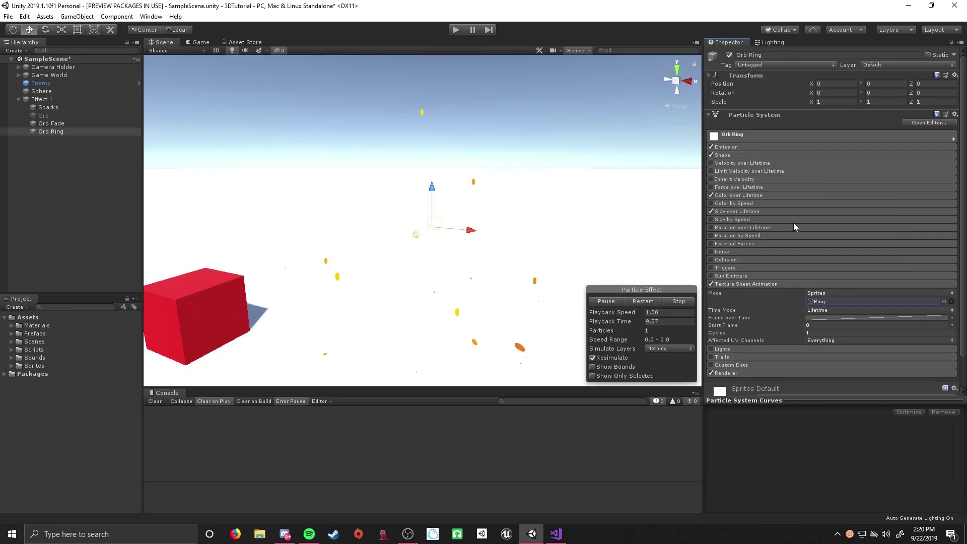
{"action": "left_click", "coordinate": [770, 285]}
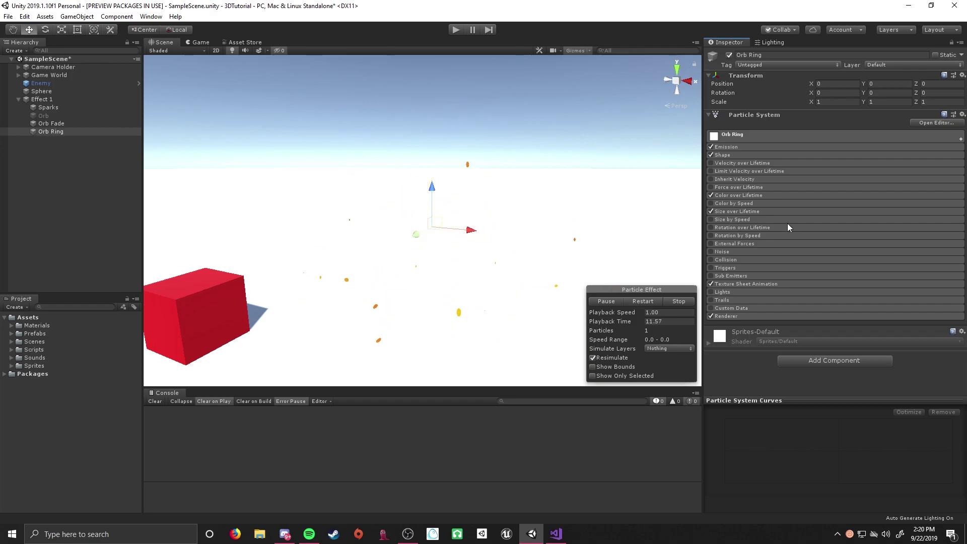
- Set Orb Ring's Start Size to 5 after trying 4
{"action": "left_click", "coordinate": [769, 135]}
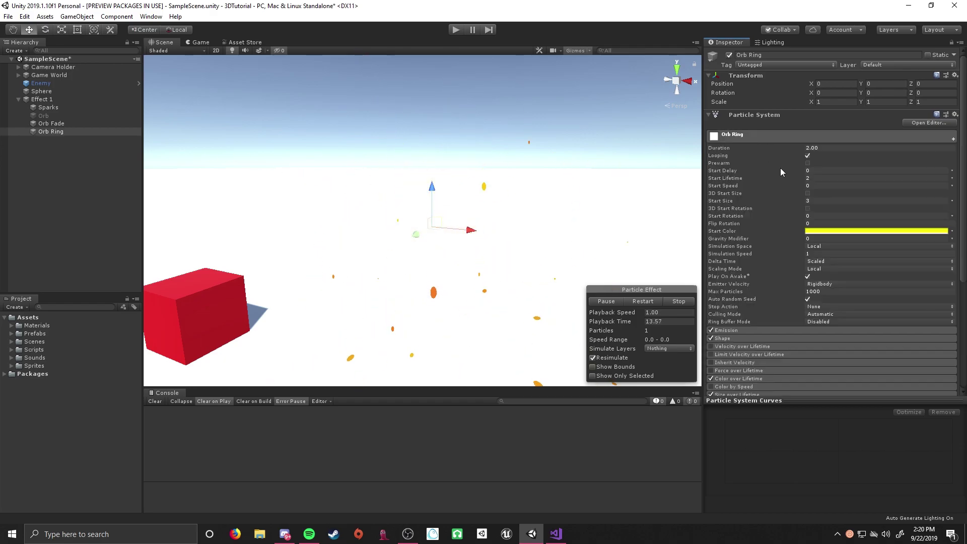
{"action": "left_click", "coordinate": [770, 201]}
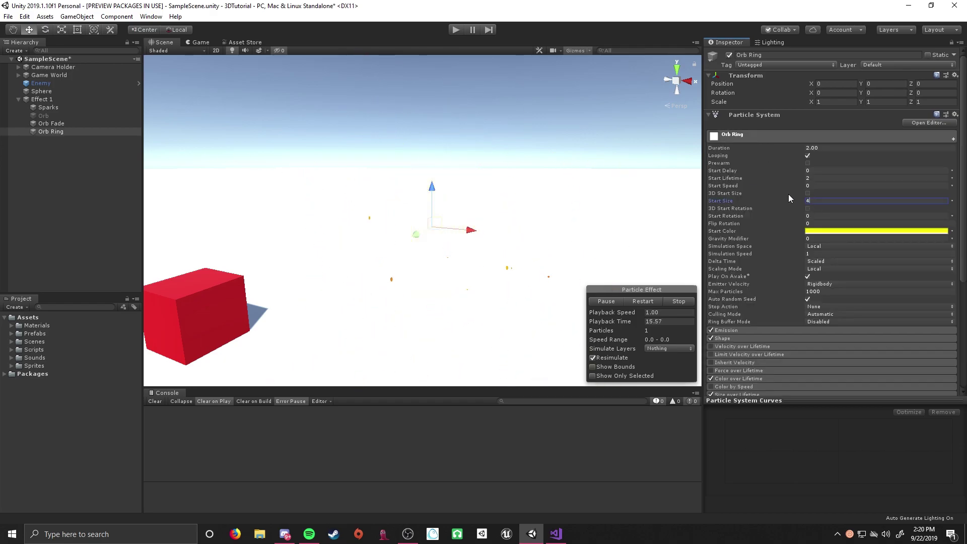
{"action": "type", "text": "4"}
{"action": "left_click", "coordinate": [788, 134]}
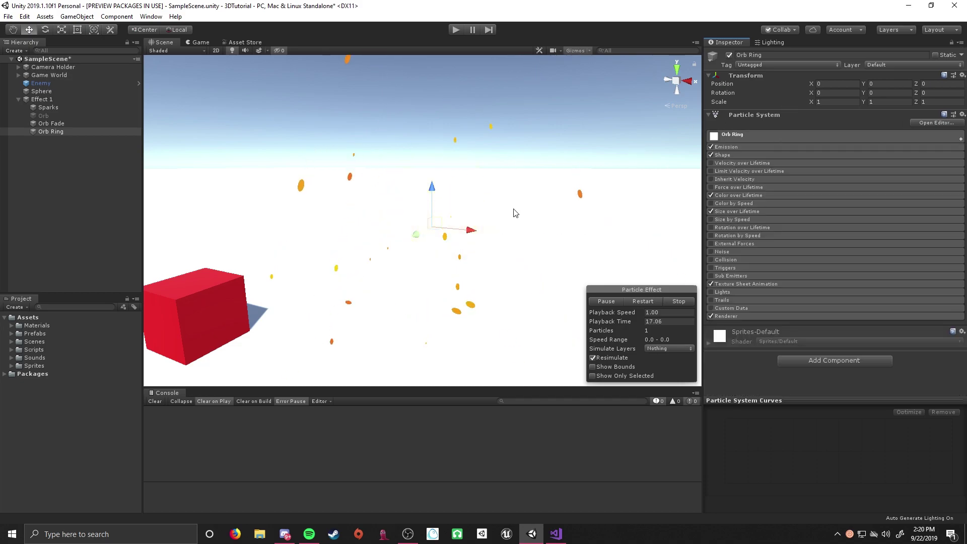
{"action": "left_click", "coordinate": [812, 134]}
{"action": "left_click", "coordinate": [760, 200]}
{"action": "type", "text": "5"}
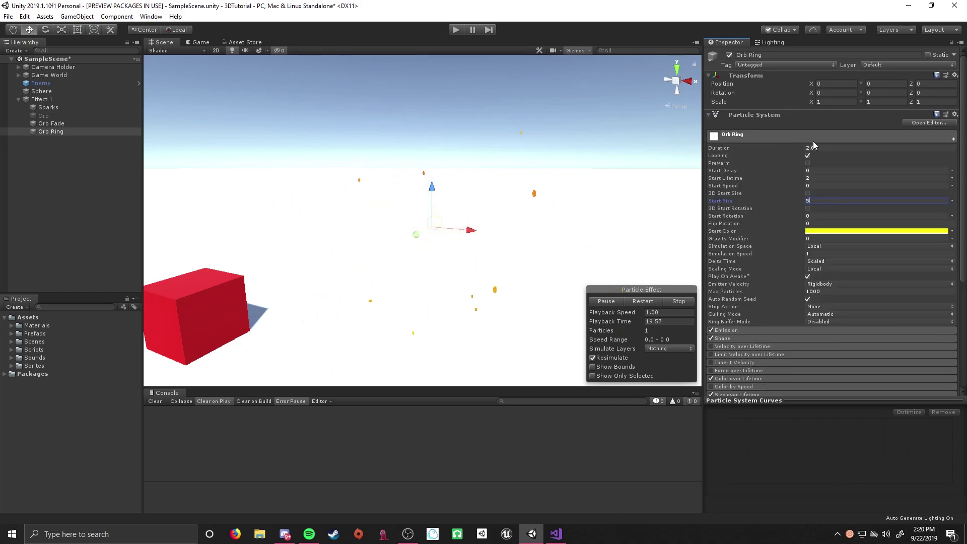
- Change Orb Ring's Start Color to orange, FF9300
{"action": "left_click", "coordinate": [830, 232]}
{"action": "left_click", "coordinate": [777, 300]}
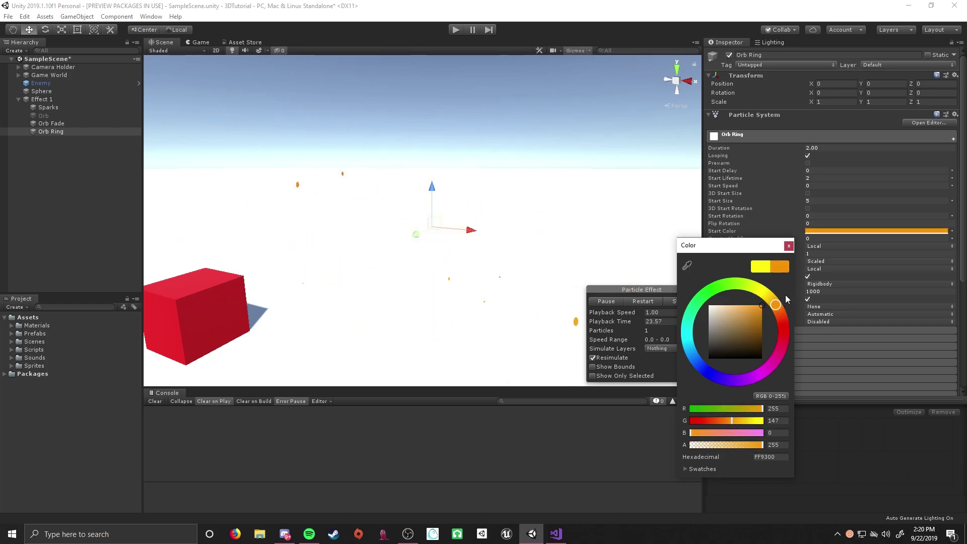
{"action": "left_click", "coordinate": [789, 246]}
- Re-enable the Orb system and replay the effect preview from the start
{"action": "left_click", "coordinate": [84, 115]}
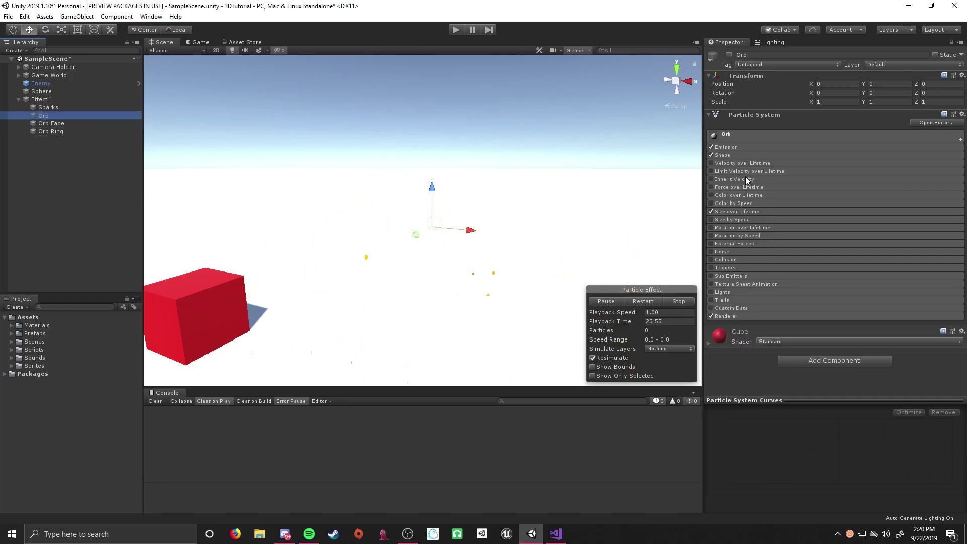
{"action": "left_click", "coordinate": [729, 54]}
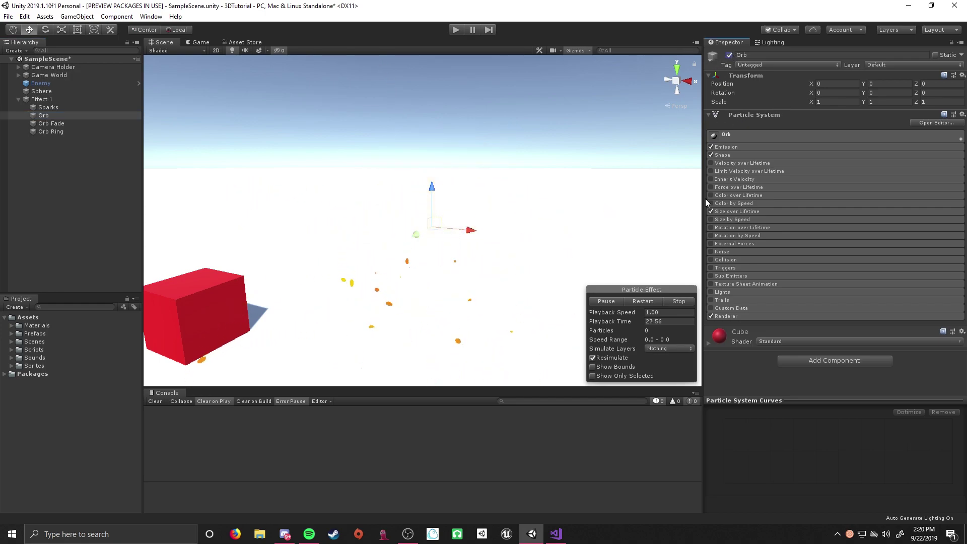
{"action": "left_click", "coordinate": [646, 302]}
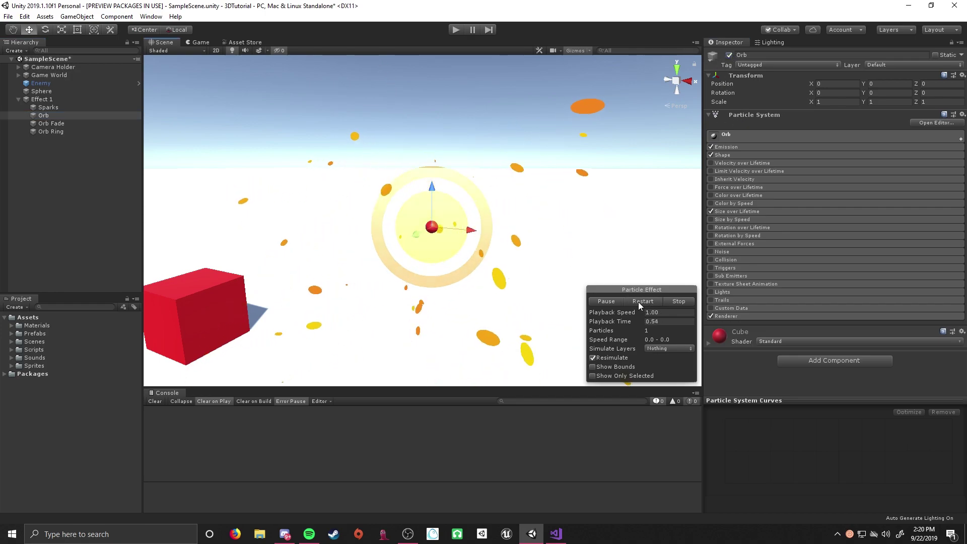
{"action": "left_click", "coordinate": [646, 302]}
{"action": "left_click", "coordinate": [646, 302]}
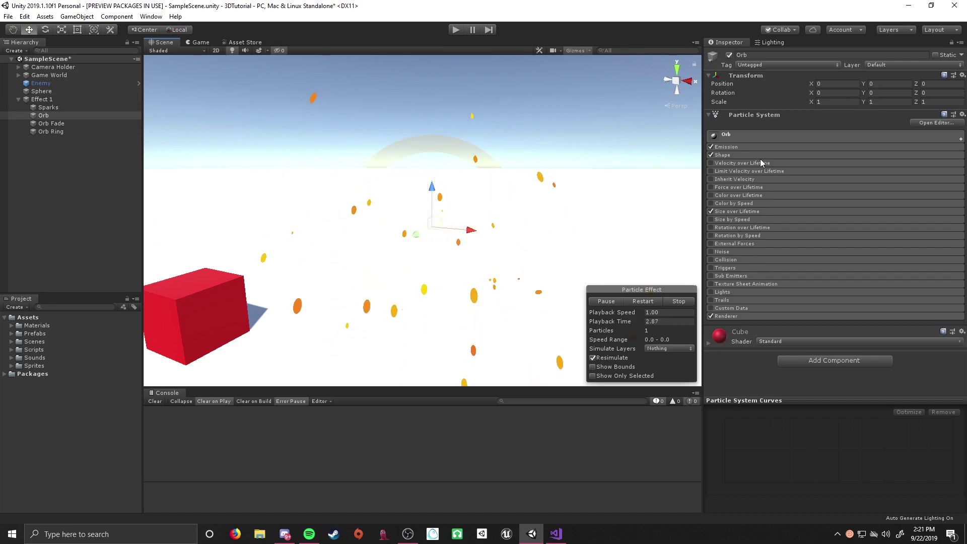
{"action": "left_click", "coordinate": [761, 135]}
{"action": "left_click", "coordinate": [809, 202]}
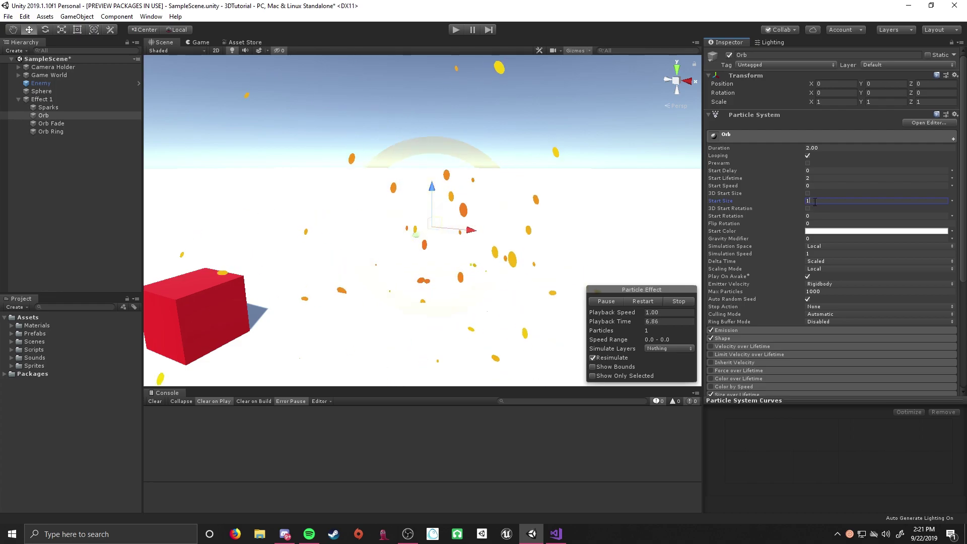
{"action": "left_click", "coordinate": [772, 133]}
{"action": "left_click", "coordinate": [773, 134]}
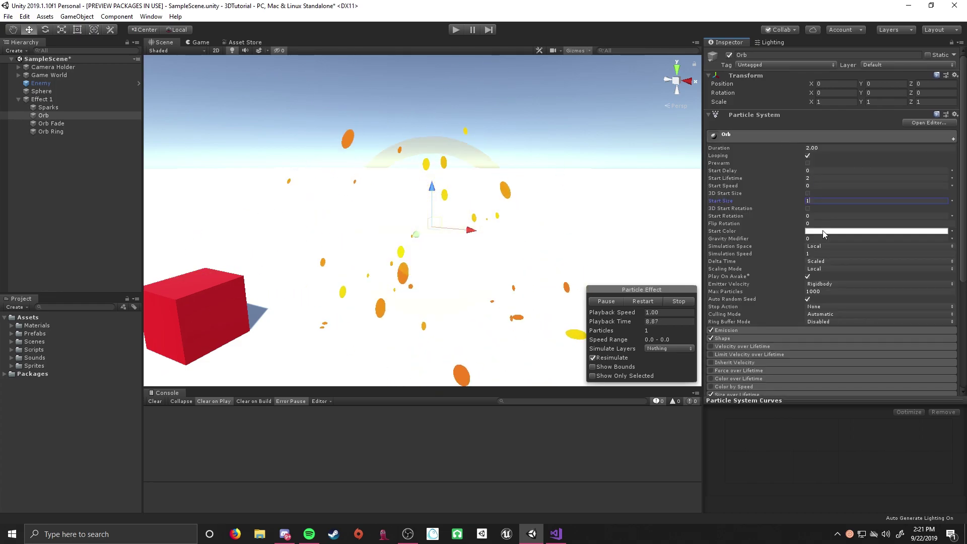
{"action": "left_click", "coordinate": [771, 134]}
- Try the Capsule and Cube meshes in Orb's Renderer, returning to Sphere
{"action": "left_click", "coordinate": [756, 313]}
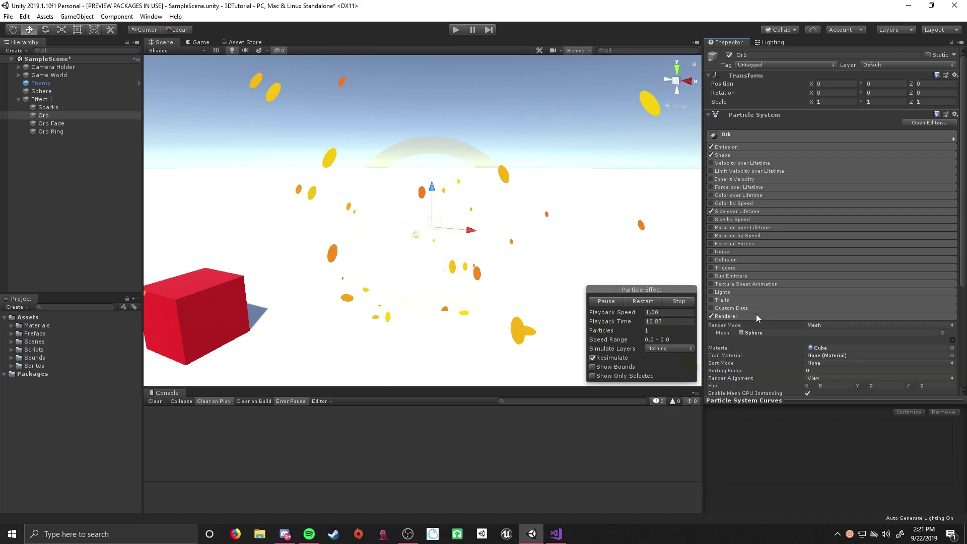
{"action": "scroll", "coordinate": [887, 263], "scroll_direction": "down", "scroll_amount": 5}
{"action": "left_click", "coordinate": [942, 182]}
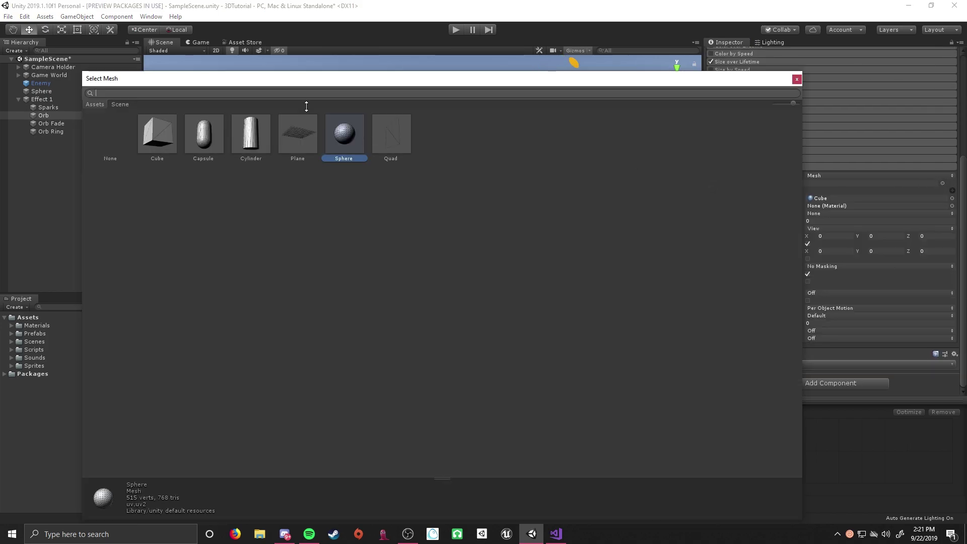
{"action": "left_click_drag", "start_coordinate": [289, 83], "coordinate": [306, 299]}
{"action": "left_click", "coordinate": [220, 349]}
{"action": "left_click", "coordinate": [174, 349]}
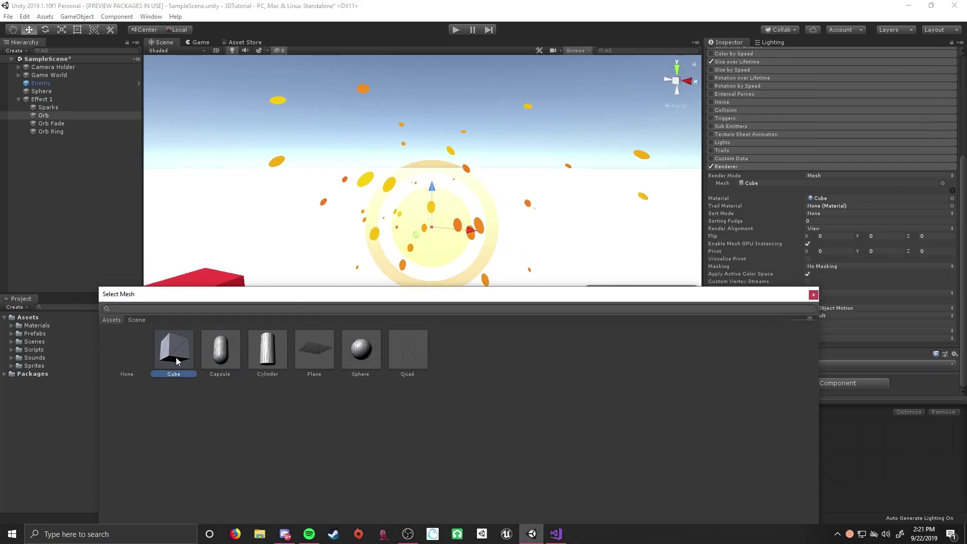
{"action": "left_click", "coordinate": [361, 350]}
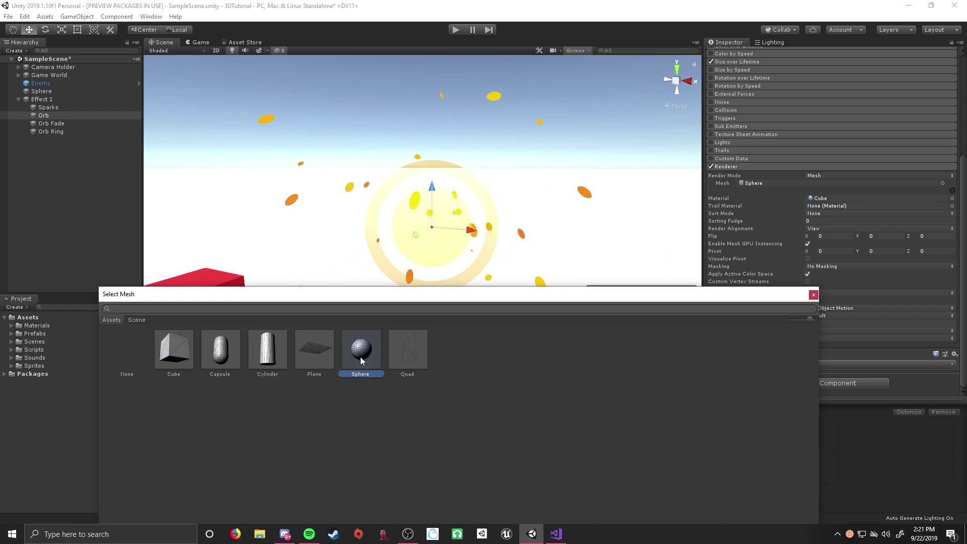
{"action": "left_click", "coordinate": [813, 296]}
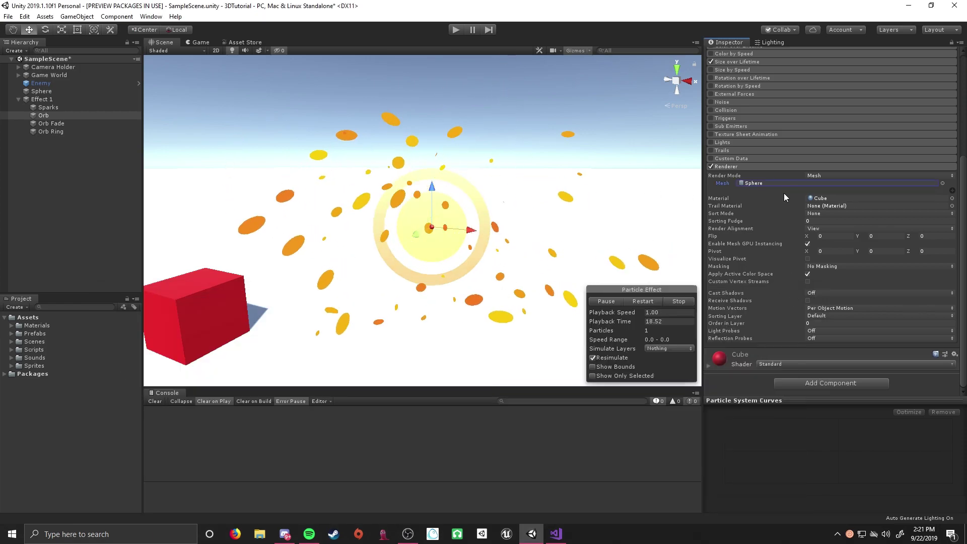
- Set Orb's Renderer material to Default-Material and check the orb in the scene preview
{"action": "left_click", "coordinate": [952, 198]}
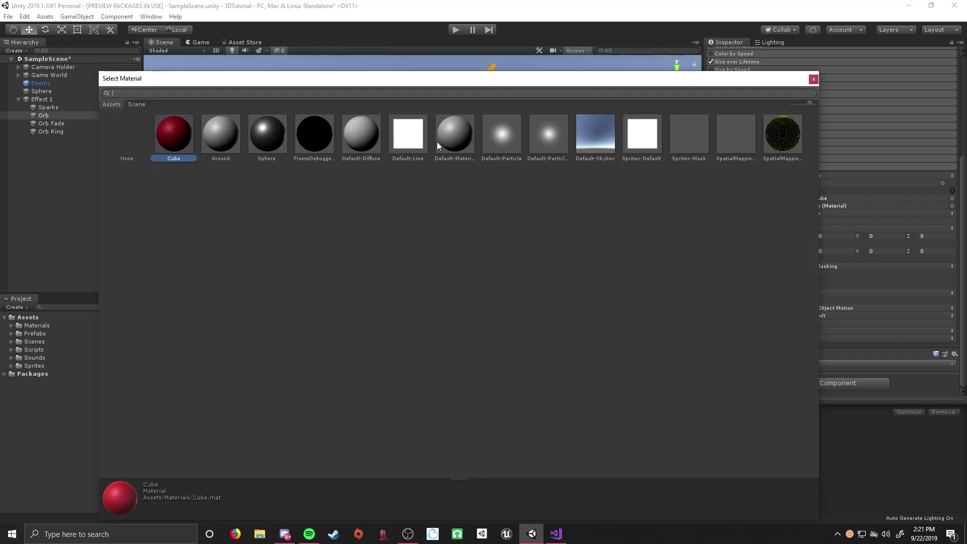
{"action": "left_click", "coordinate": [379, 138]}
{"action": "double_click", "coordinate": [455, 133]}
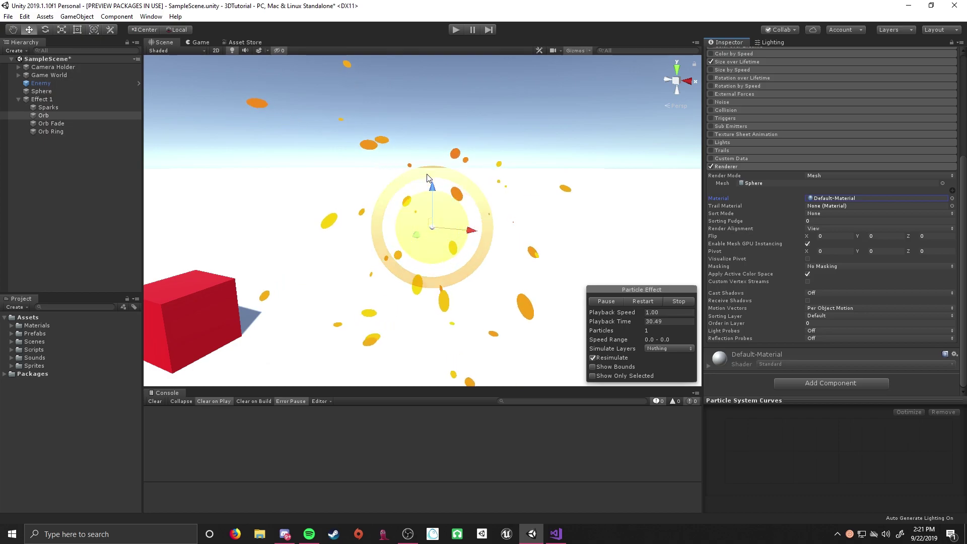
{"action": "left_click_drag", "start_coordinate": [474, 203], "coordinate": [583, 158], "text": "alt"}
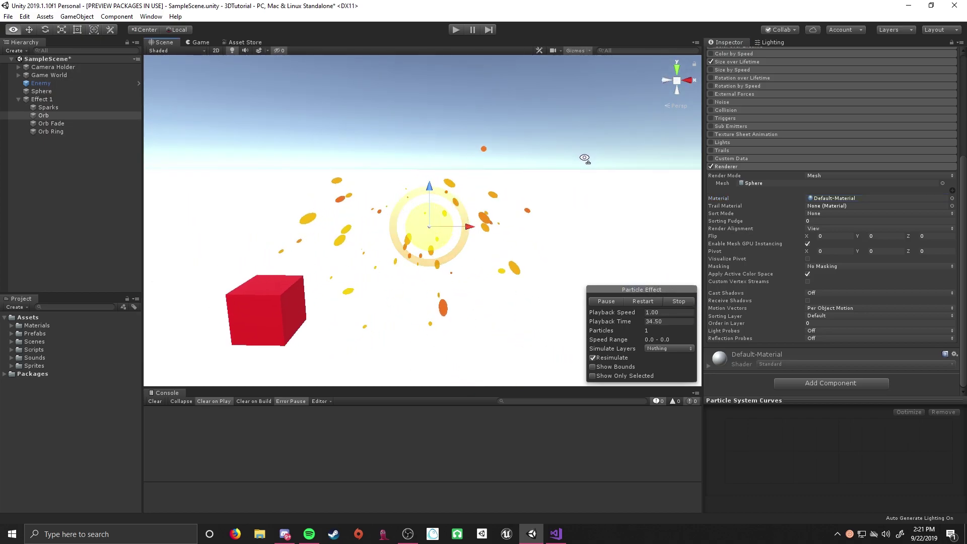
{"action": "left_click", "coordinate": [784, 166]}
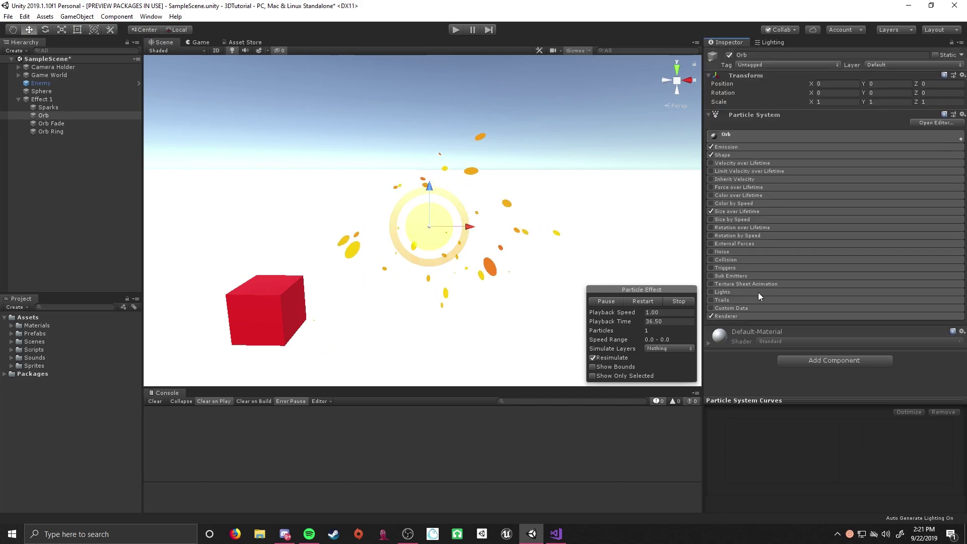
- Preview Sparks, Orb, Orb Fade and Orb Ring together by selecting all four systems
{"action": "left_click", "coordinate": [60, 107]}
{"action": "left_click", "coordinate": [50, 117]}
{"action": "left_click", "coordinate": [48, 124]}
{"action": "left_click", "coordinate": [43, 107]}
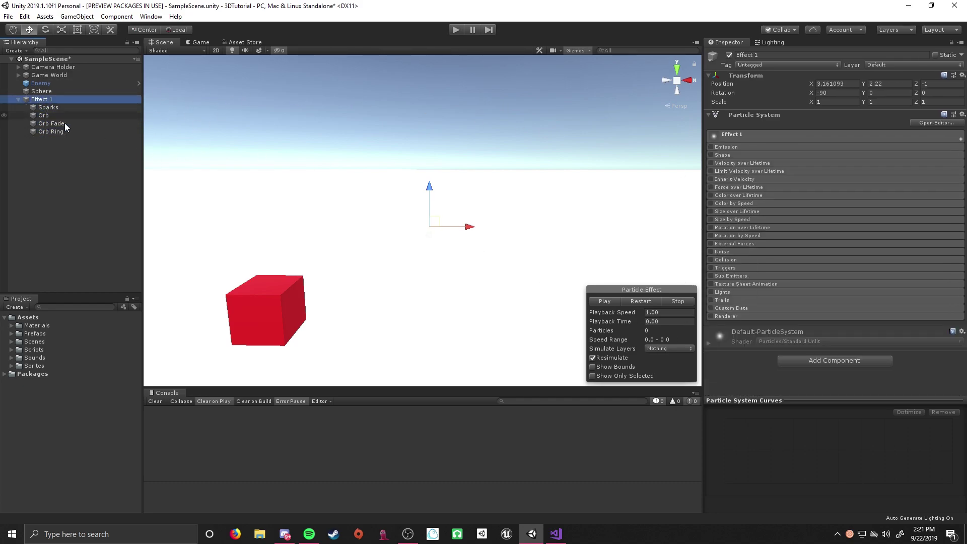
{"action": "left_click", "coordinate": [79, 108]}
{"action": "left_click", "coordinate": [63, 132], "text": "shift"}
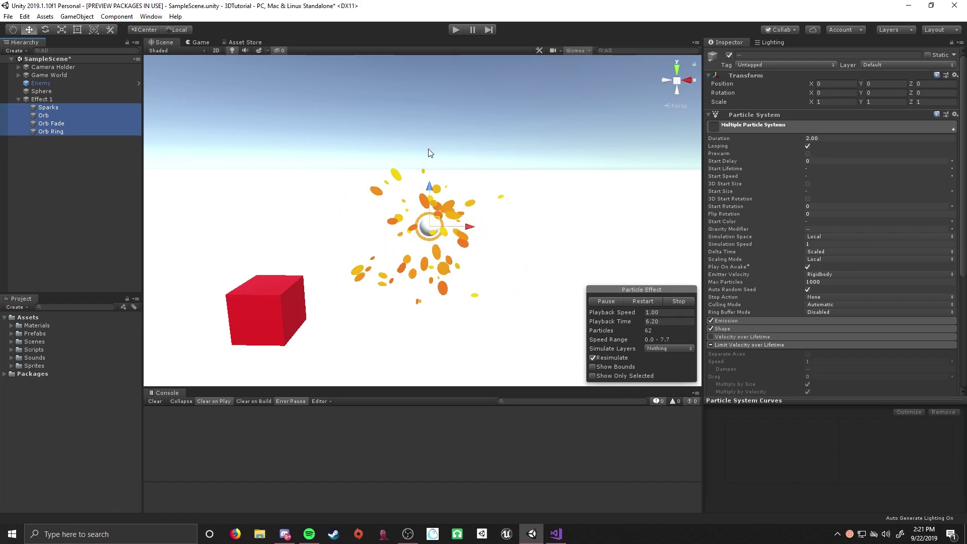
- Turn off Looping for Effect 1 and all its child systems, and play the effect
{"action": "left_click", "coordinate": [55, 99]}
{"action": "left_click", "coordinate": [63, 132], "text": "shift"}
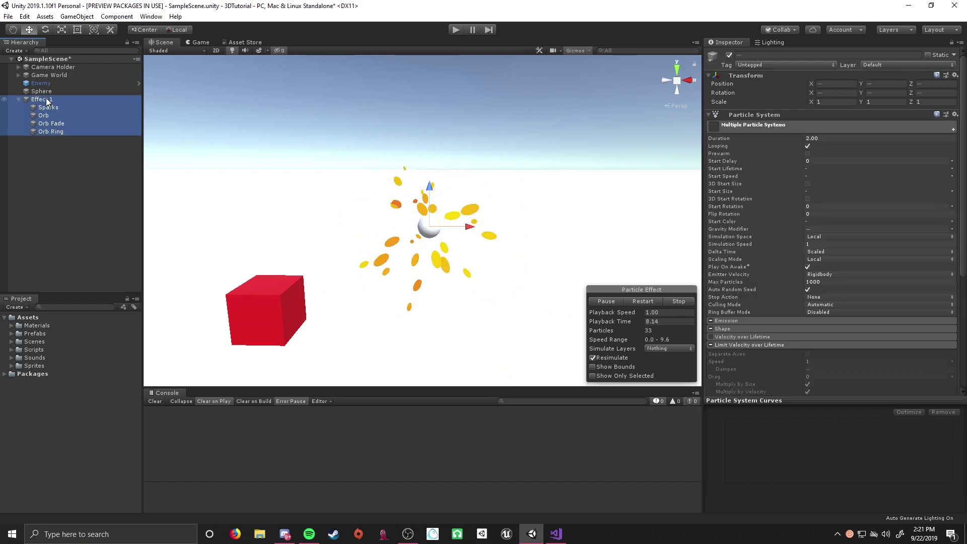
{"action": "left_click", "coordinate": [808, 146]}
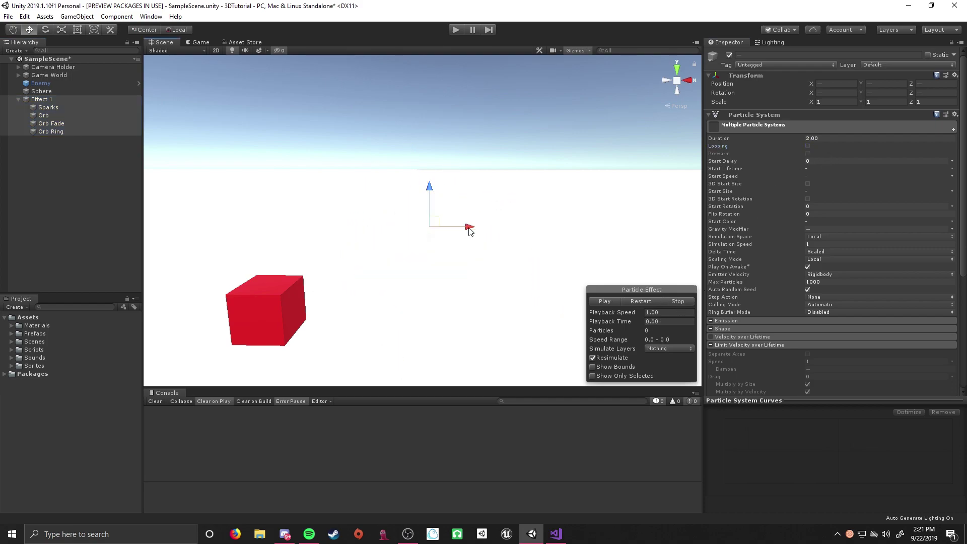
{"action": "left_click", "coordinate": [604, 302]}
{"action": "left_click", "coordinate": [604, 302]}
- Collapse Effect 1's hierarchy and save the scene
{"action": "left_click", "coordinate": [18, 100]}
{"action": "left_click", "coordinate": [123, 150]}
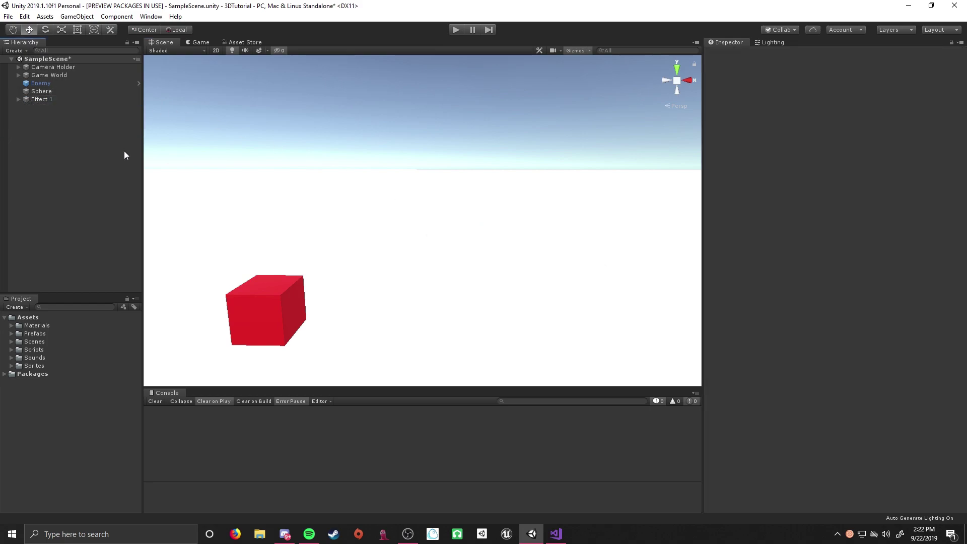
{"action": "left_click", "coordinate": [43, 99]}
{"action": "key", "text": "ctrl+s"}
{"action": "left_click", "coordinate": [708, 114]}
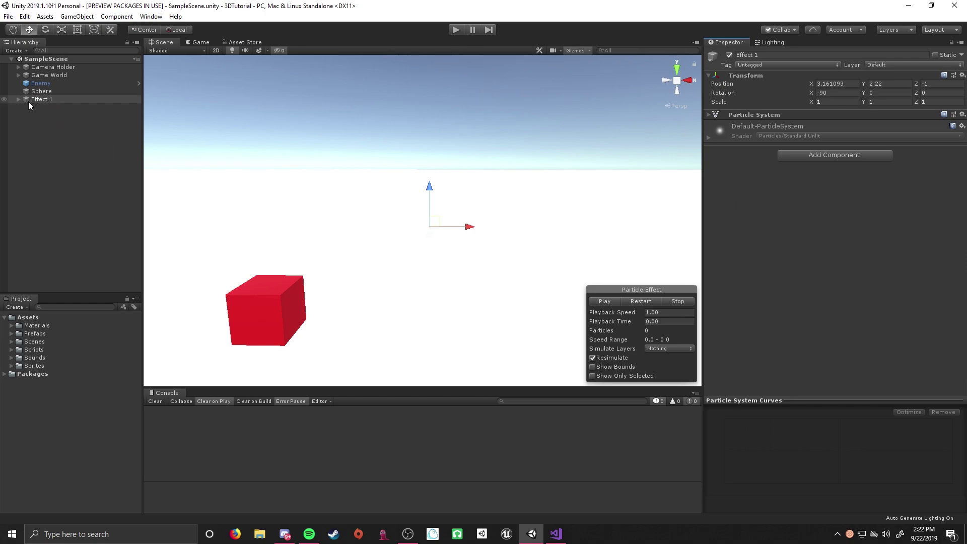
- Look through the Enemy folder under Prefabs and create a prefab from Effect 1 there
{"action": "left_click", "coordinate": [12, 333]}
{"action": "left_click", "coordinate": [19, 341]}
{"action": "left_click", "coordinate": [28, 335]}
{"action": "left_click", "coordinate": [39, 343]}
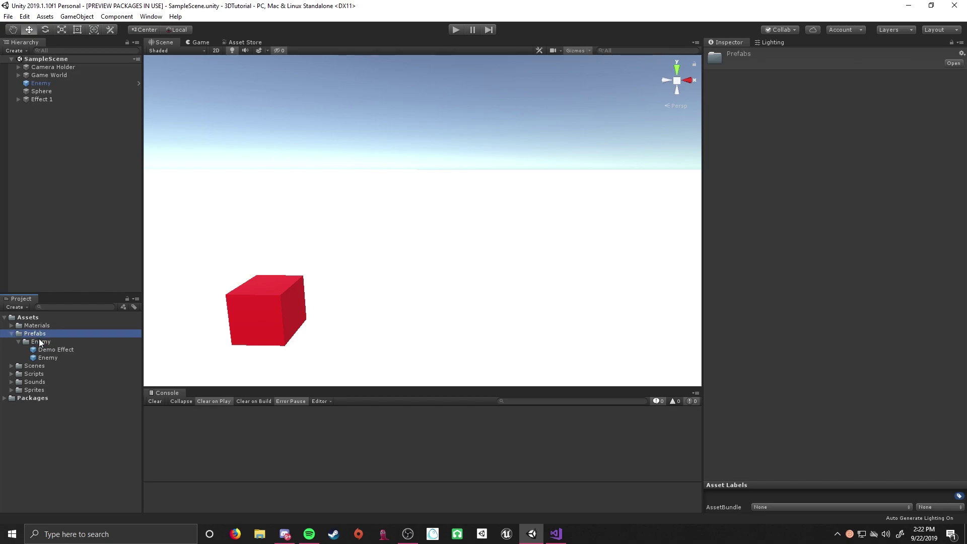
{"action": "left_click", "coordinate": [47, 351]}
{"action": "left_click", "coordinate": [47, 358]}
{"action": "left_click", "coordinate": [44, 344]}
{"action": "left_click", "coordinate": [45, 350]}
{"action": "left_click", "coordinate": [47, 358]}
{"action": "left_click", "coordinate": [48, 352]}
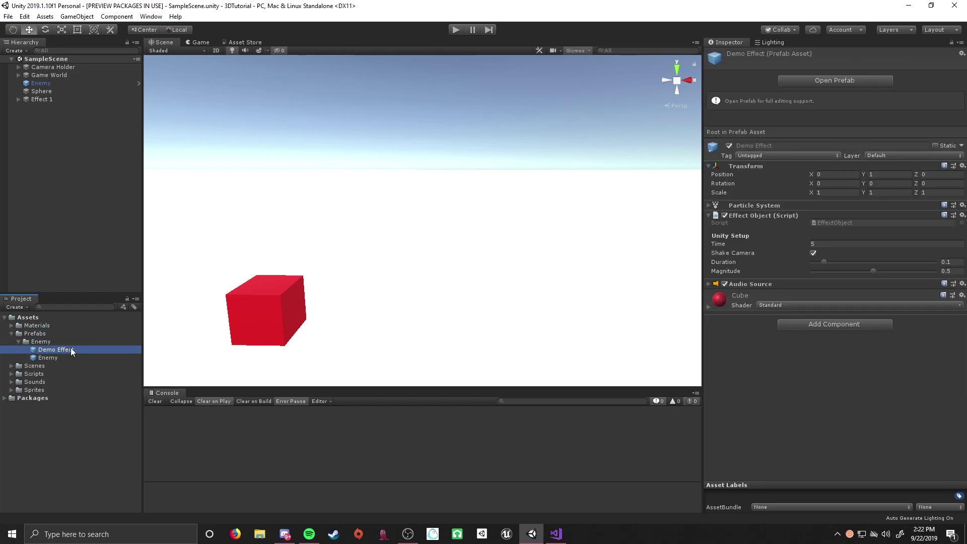
{"action": "left_click", "coordinate": [51, 99]}
{"action": "left_click_drag", "start_coordinate": [47, 101], "coordinate": [41, 341]}
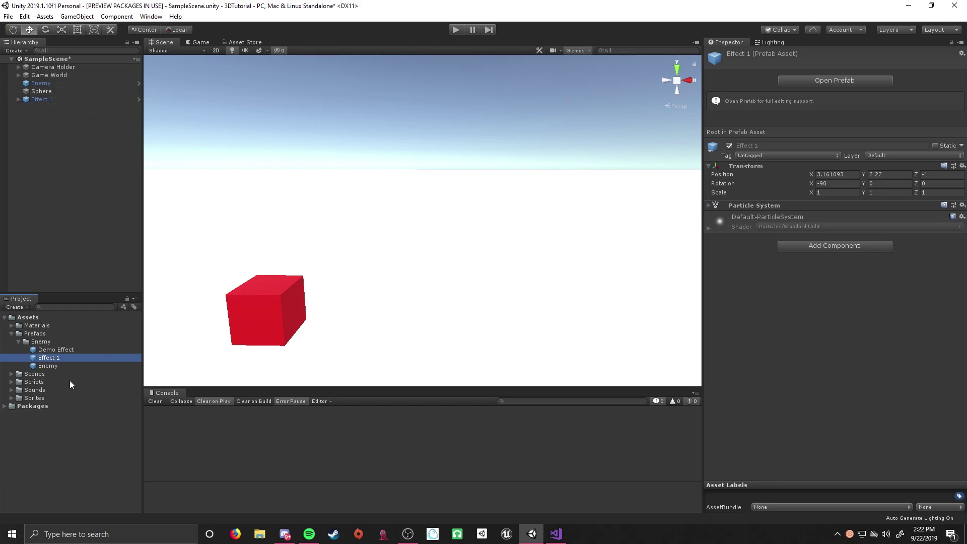
- Open the Enemy prefab for editing and view its Enemy script in Visual Studio
{"action": "double_click", "coordinate": [52, 366]}
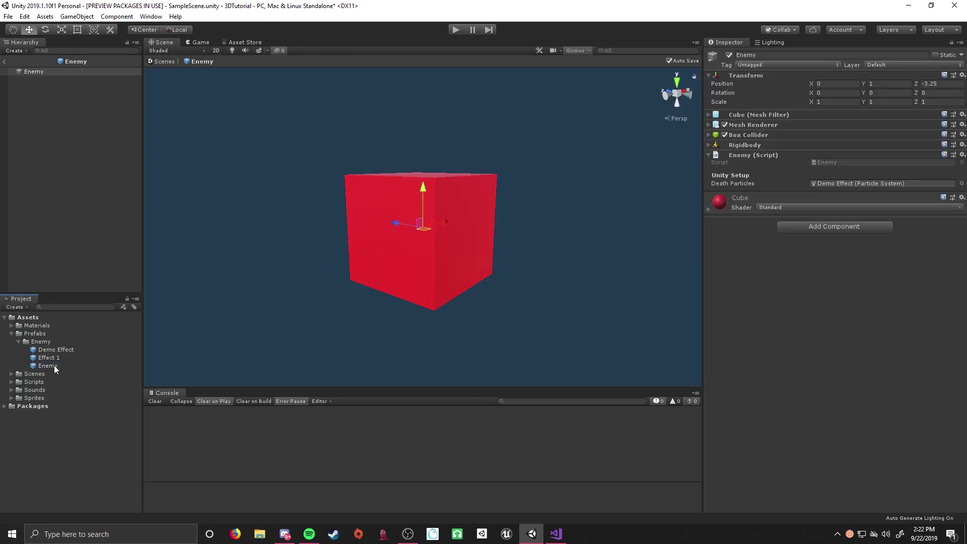
{"action": "double_click", "coordinate": [816, 161]}
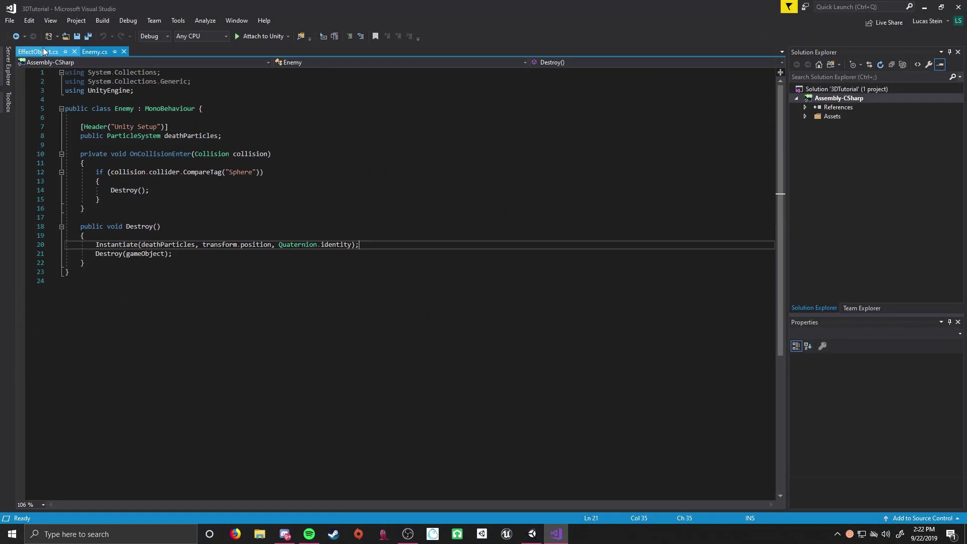
{"action": "left_click", "coordinate": [20, 51]}
{"action": "left_click", "coordinate": [83, 54]}
{"action": "left_click", "coordinate": [38, 52]}
{"action": "left_click", "coordinate": [91, 51]}
- Examine the Enemy script's deathParticles field, its sphere collision check and the Instantiate call in Destroy
{"action": "left_click_drag", "start_coordinate": [129, 273], "coordinate": [150, 129]}
{"action": "left_click", "coordinate": [307, 137]}
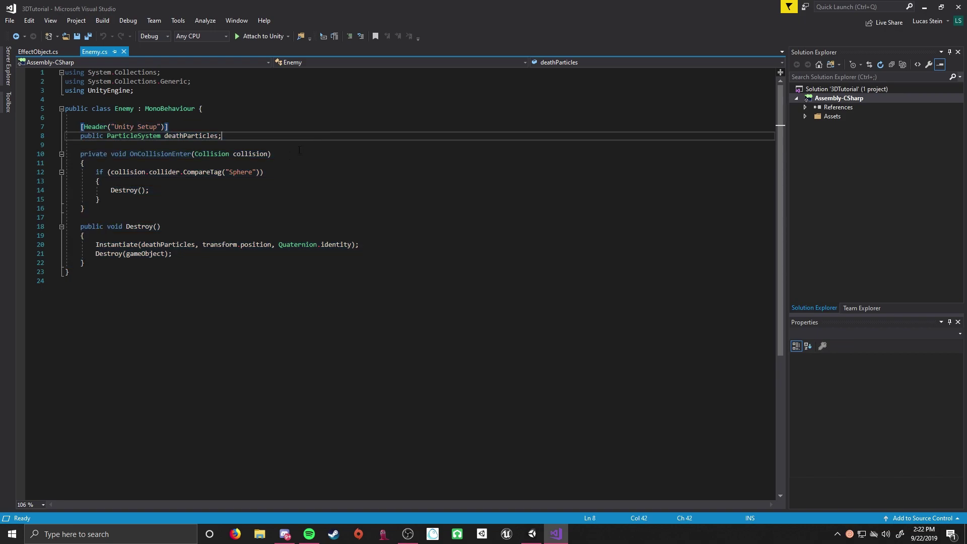
{"action": "left_click", "coordinate": [275, 171]}
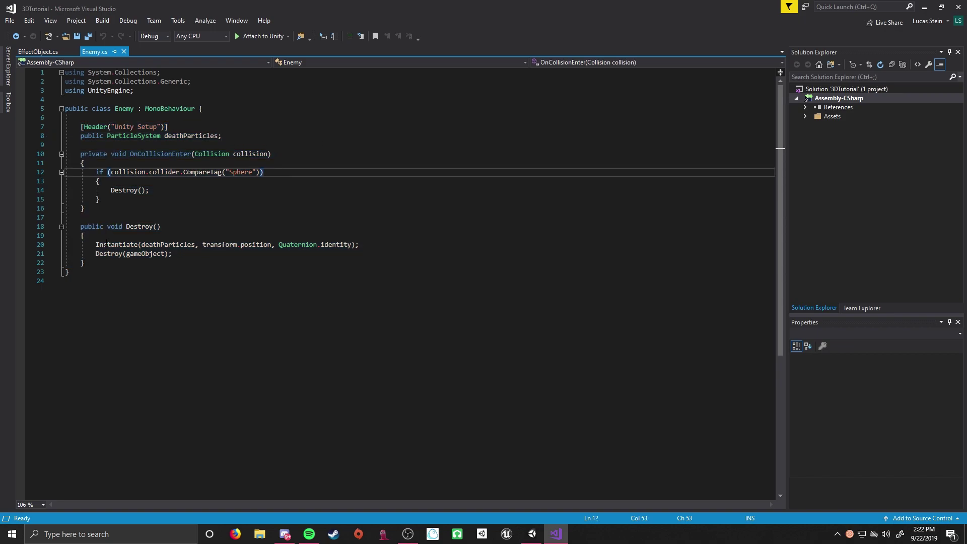
{"action": "left_click_drag", "start_coordinate": [89, 264], "coordinate": [80, 154]}
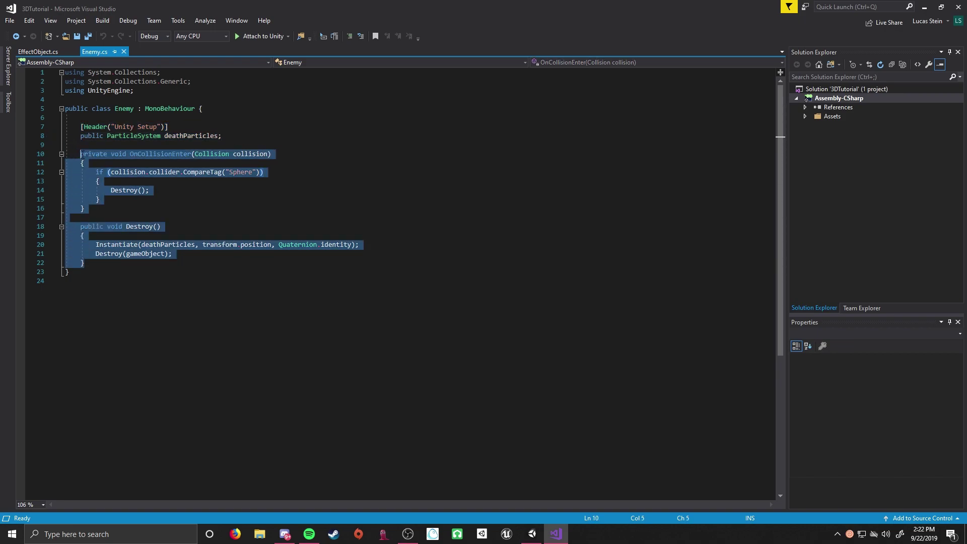
{"action": "left_click", "coordinate": [145, 190]}
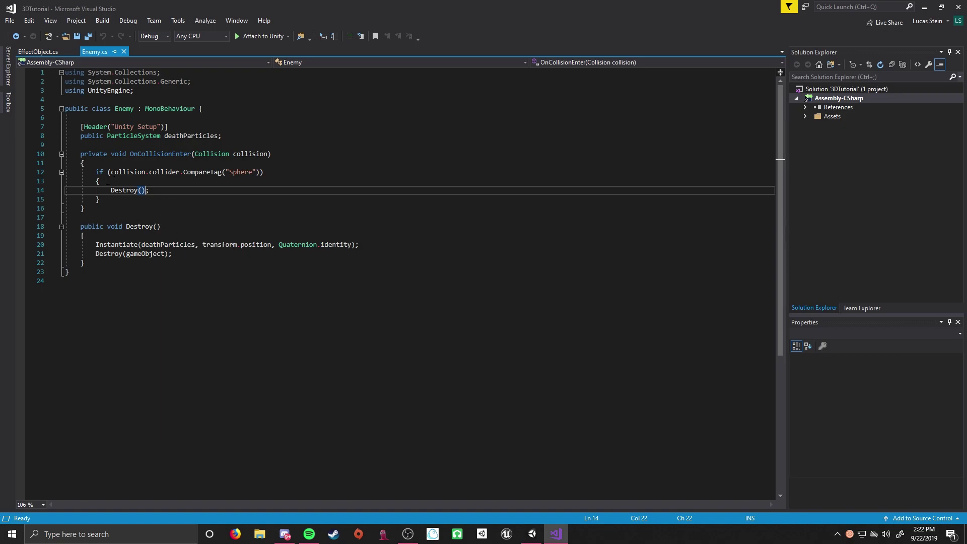
{"action": "left_click_drag", "start_coordinate": [150, 190], "coordinate": [82, 163]}
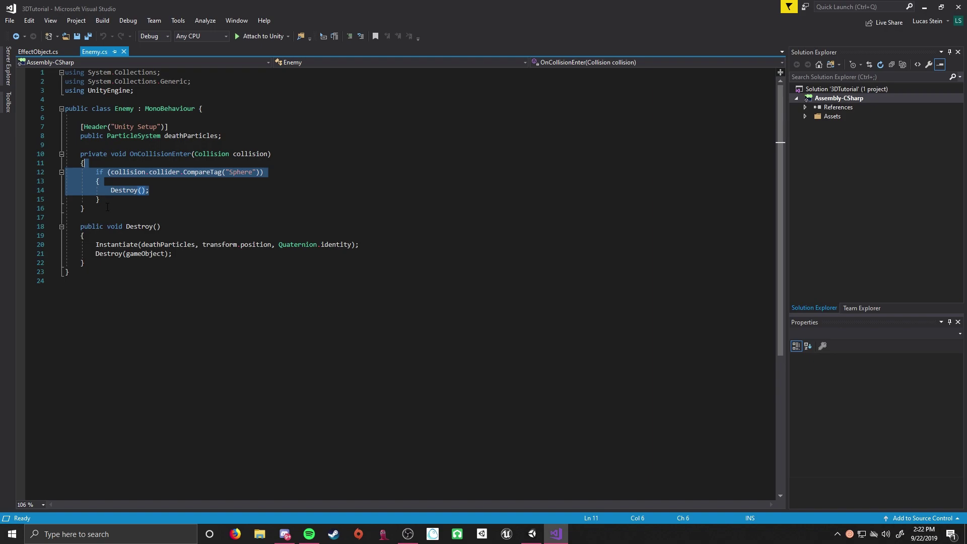
{"action": "left_click", "coordinate": [84, 209]}
{"action": "mouse_move", "coordinate": [96, 245]}
{"action": "left_mouse_down"}
{"action": "mouse_move", "coordinate": [364, 244]}
{"action": "mouse_move", "coordinate": [88, 235]}
{"action": "mouse_move", "coordinate": [97, 247]}
{"action": "left_mouse_up"}
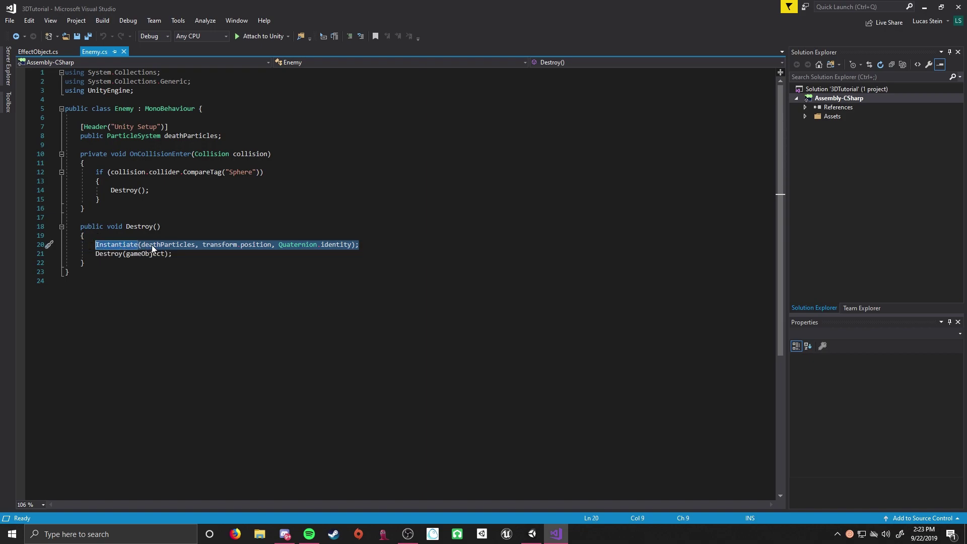
{"action": "left_click_drag", "start_coordinate": [142, 245], "coordinate": [353, 245]}
{"action": "left_click", "coordinate": [391, 247]}
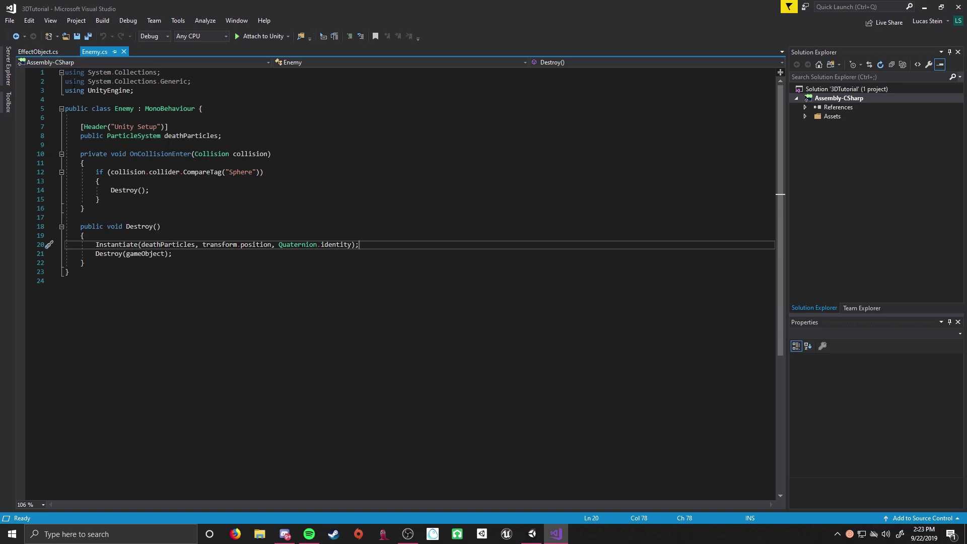
- Switch back to Unity, assign the Effect 1 prefab as the Enemy's Death Particles, and enter Play mode
{"action": "left_click", "coordinate": [532, 534]}
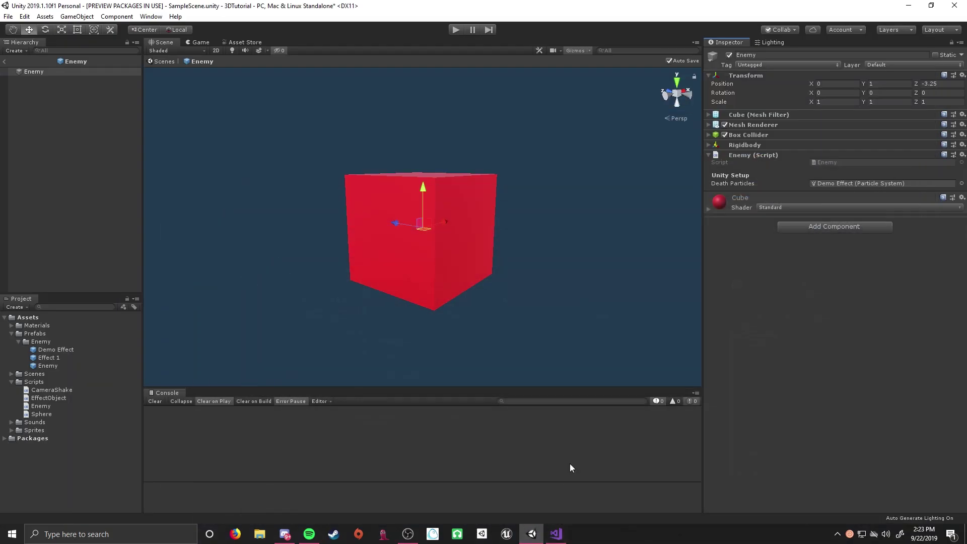
{"action": "left_click", "coordinate": [49, 359]}
{"action": "left_click_drag", "start_coordinate": [50, 359], "coordinate": [830, 189]}
{"action": "left_click", "coordinate": [455, 29]}
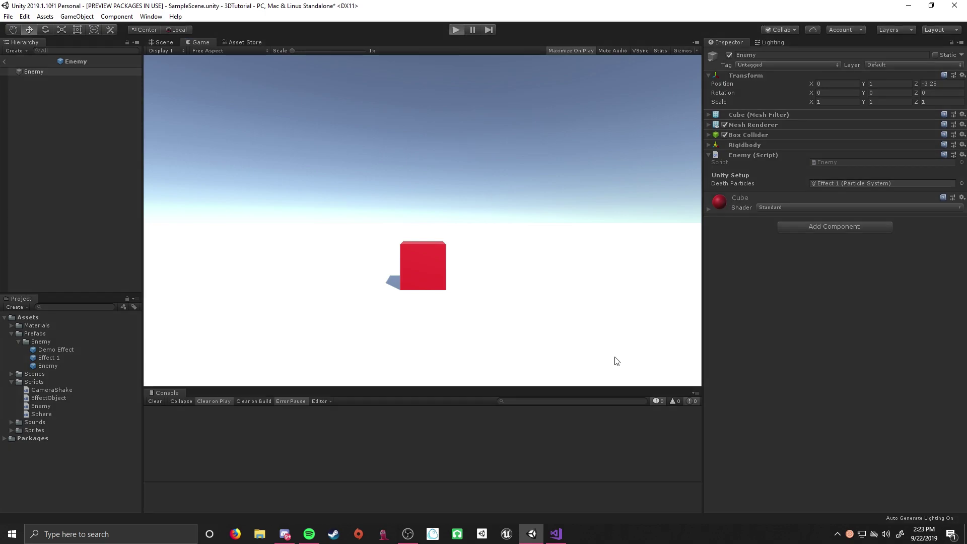
- Play-test the Enemy's death effect, end the test, and return from prefab editing to SampleScene
{"action": "left_click", "coordinate": [460, 29]}
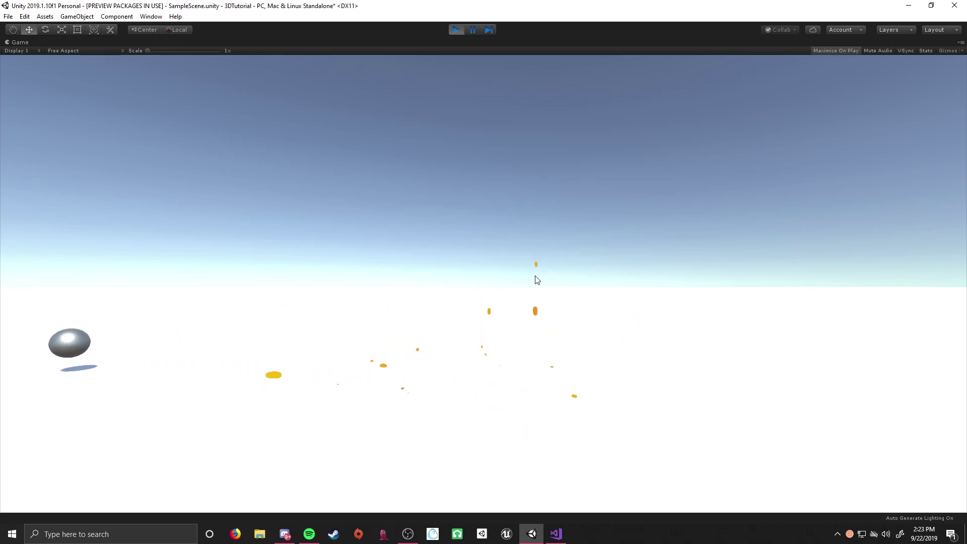
{"action": "left_click", "coordinate": [457, 30]}
{"action": "left_click", "coordinate": [5, 61]}
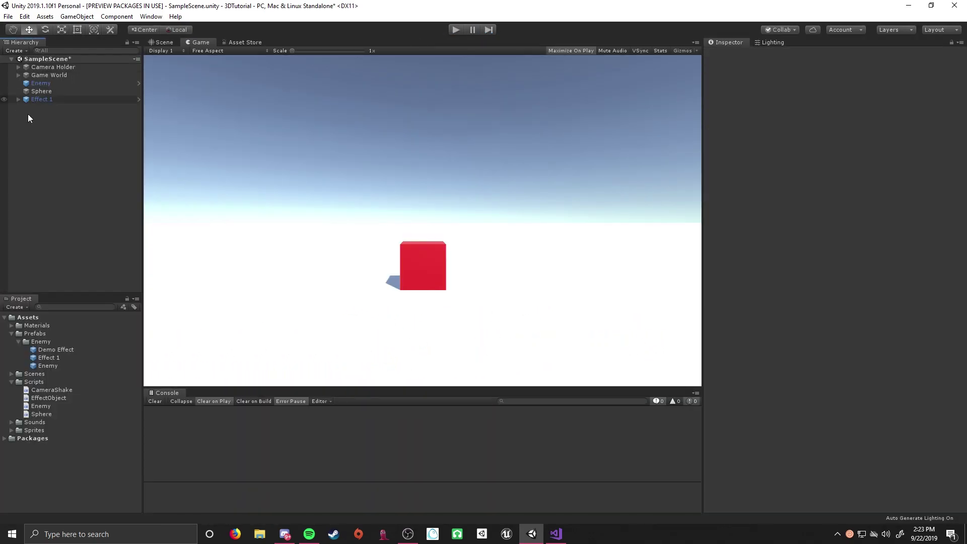
- Delete the Effect 1 instance from SampleScene and play-test the enemy collision without it
{"action": "left_click", "coordinate": [52, 100]}
{"action": "key", "text": "Delete"}
{"action": "key", "text": "ctrl+p"}
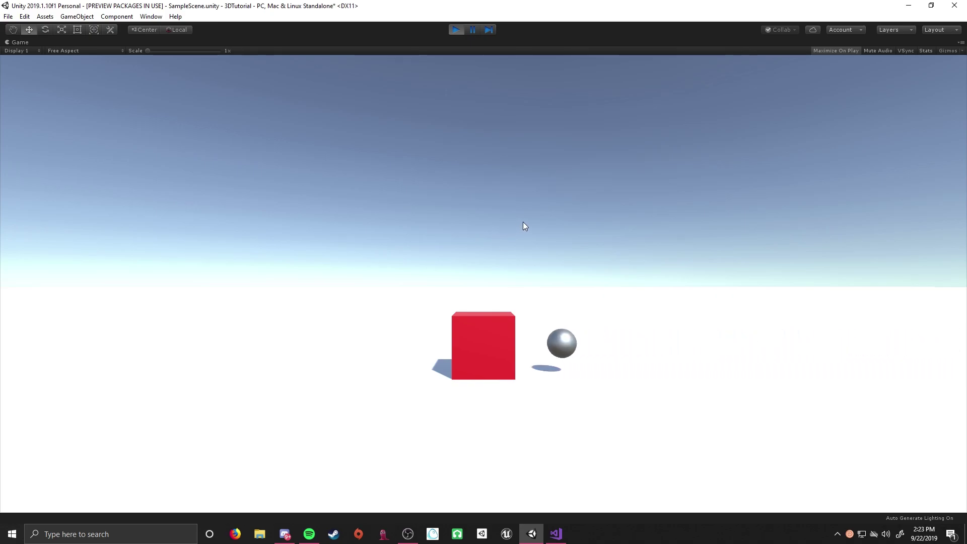
{"action": "left_click", "coordinate": [456, 30]}
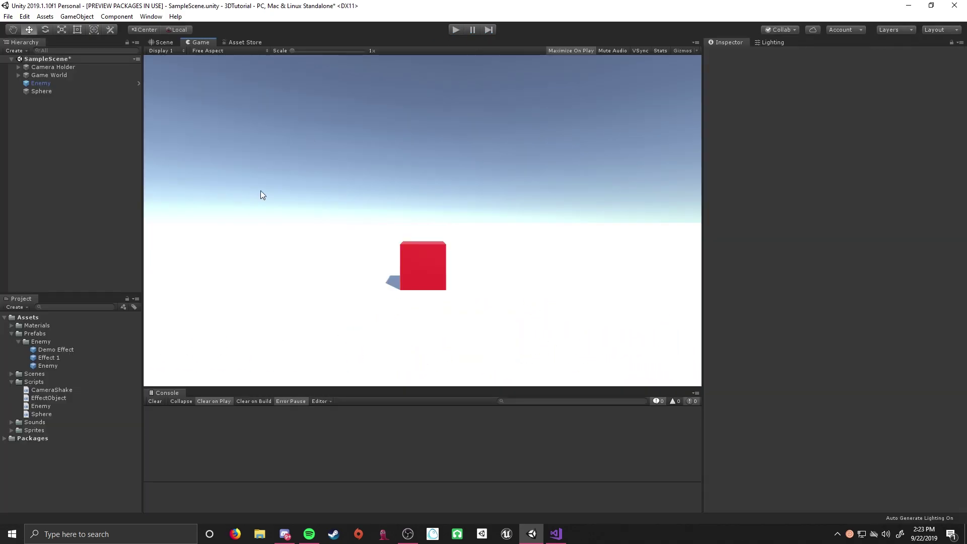
- Place the Effect 1 prefab back into SampleScene and view the particle settings of its Sparks child
{"action": "left_click", "coordinate": [65, 364]}
{"action": "left_click", "coordinate": [61, 349]}
{"action": "left_click", "coordinate": [57, 357]}
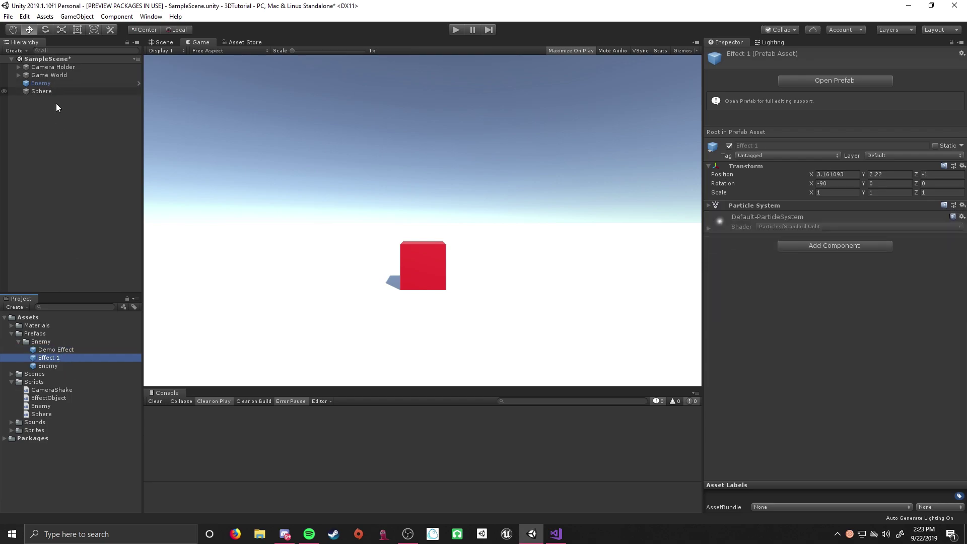
{"action": "left_click_drag", "start_coordinate": [76, 358], "coordinate": [66, 125]}
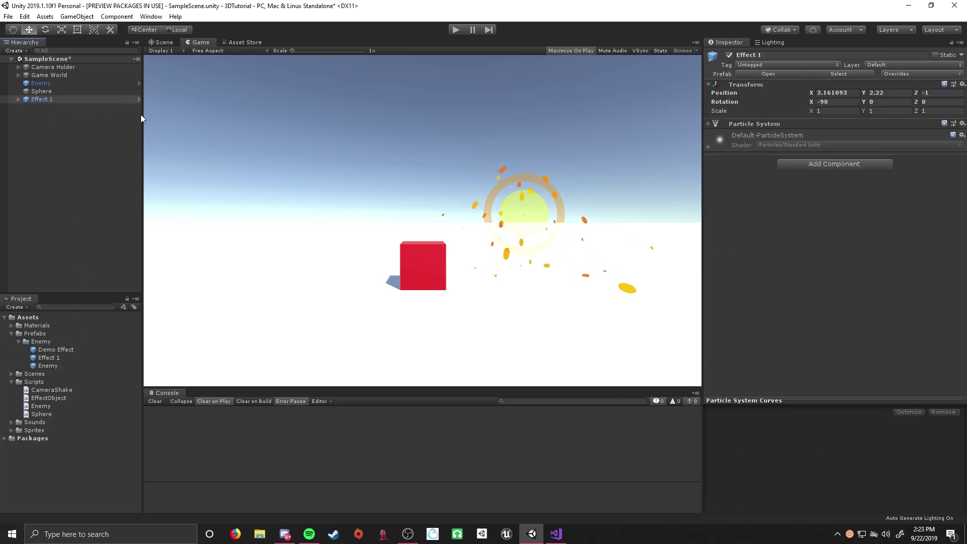
{"action": "left_click", "coordinate": [36, 108]}
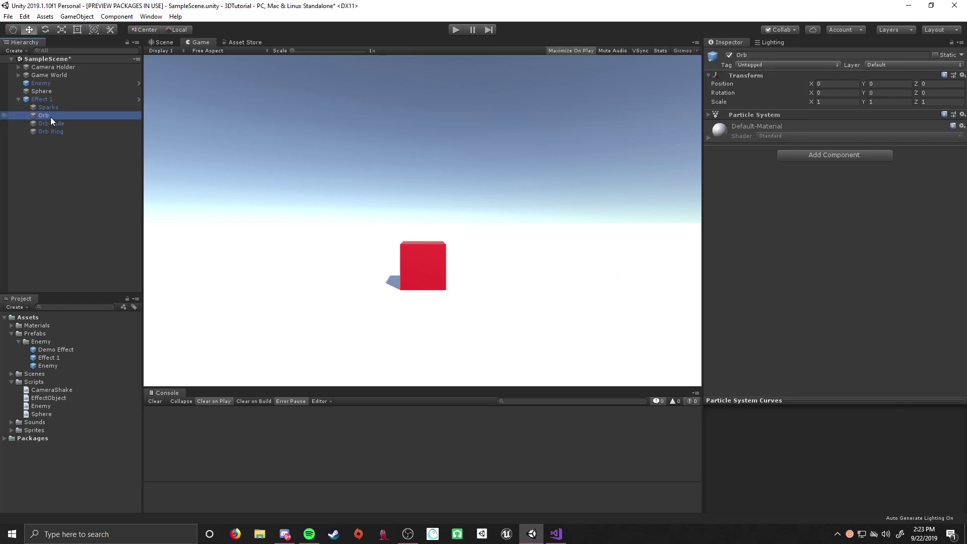
{"action": "left_click", "coordinate": [715, 115]}
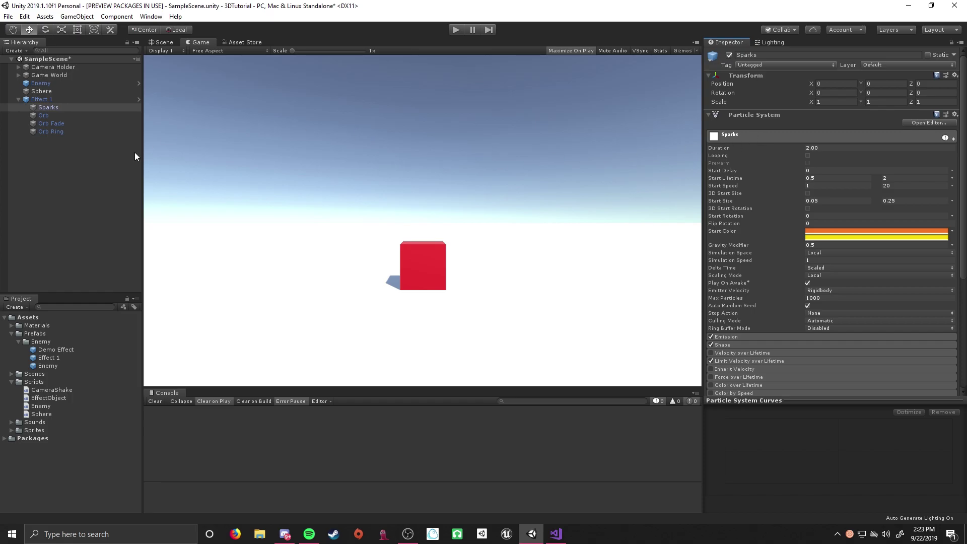
- Open the Demo Effect prefab, replay its particle simulation in the Scene view several times, and return to SampleScene
{"action": "left_click", "coordinate": [50, 344]}
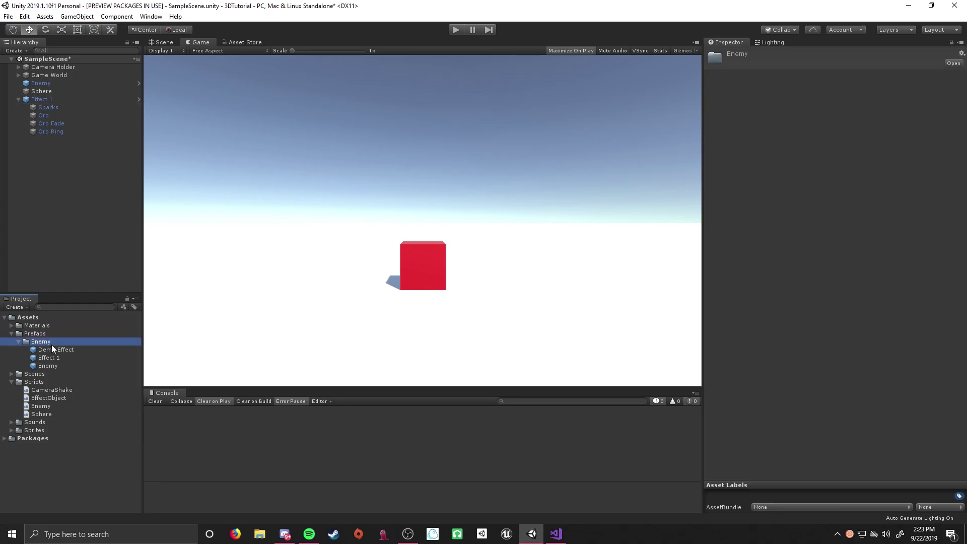
{"action": "double_click", "coordinate": [52, 349]}
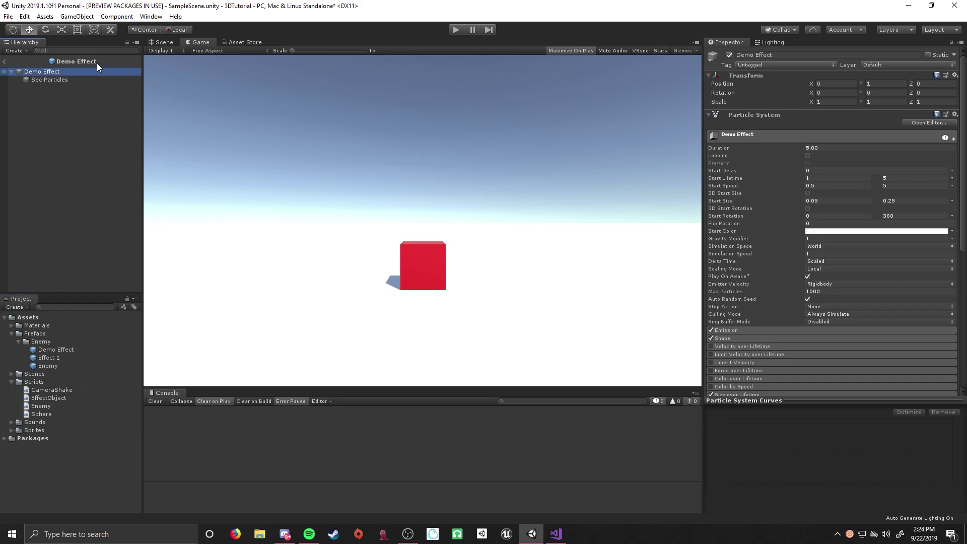
{"action": "left_click", "coordinate": [161, 41]}
{"action": "left_click", "coordinate": [638, 301]}
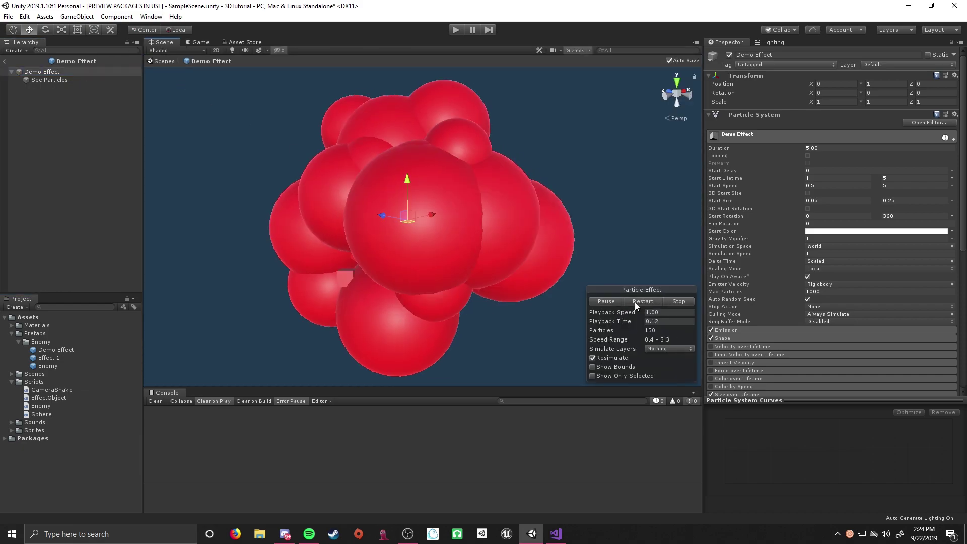
{"action": "left_click", "coordinate": [638, 302]}
{"action": "left_click", "coordinate": [650, 303]}
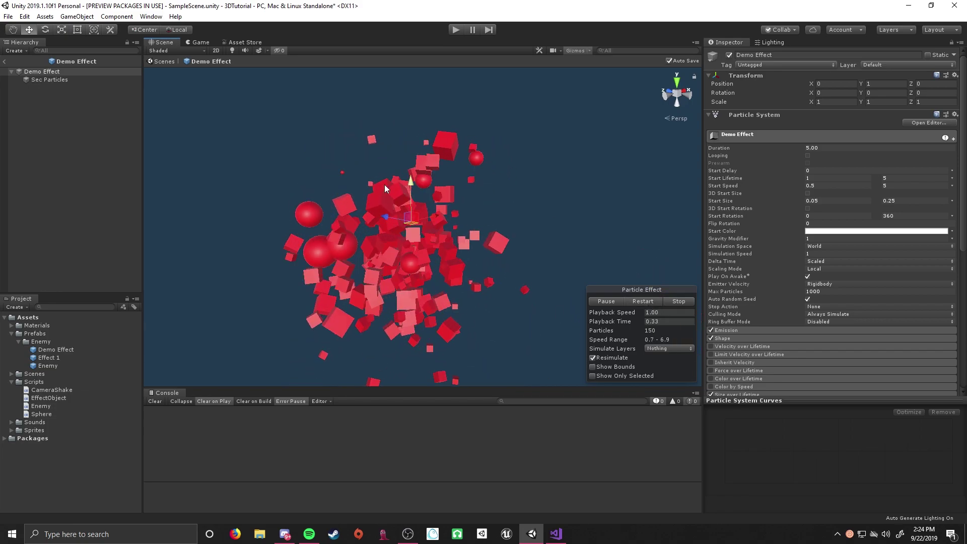
{"action": "left_click", "coordinate": [642, 301]}
{"action": "left_click", "coordinate": [643, 300]}
{"action": "left_click", "coordinate": [646, 301]}
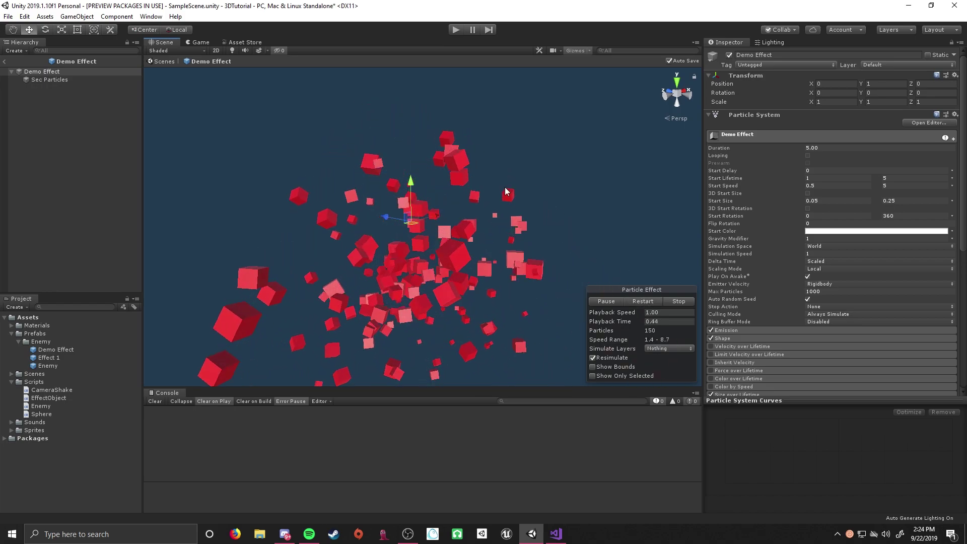
{"action": "left_click", "coordinate": [641, 301]}
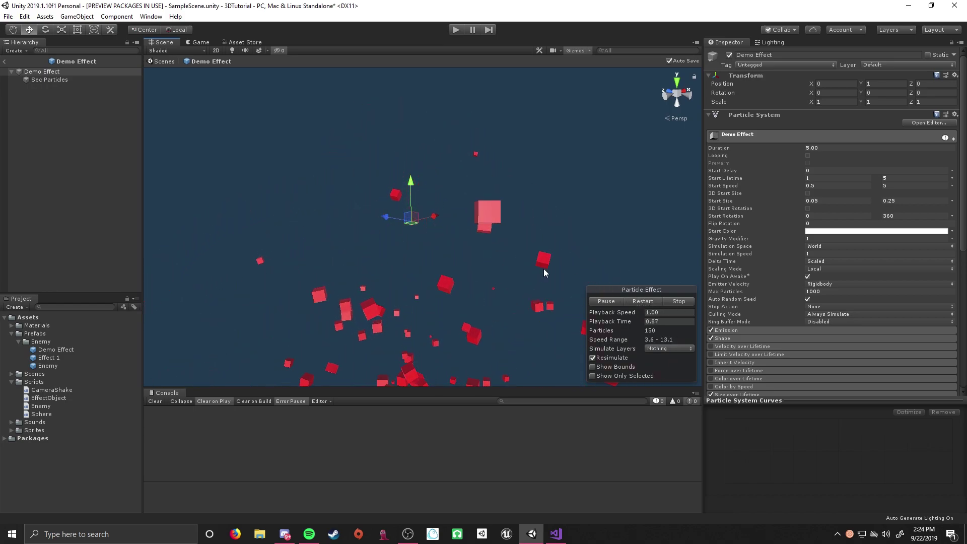
{"action": "left_click", "coordinate": [642, 301]}
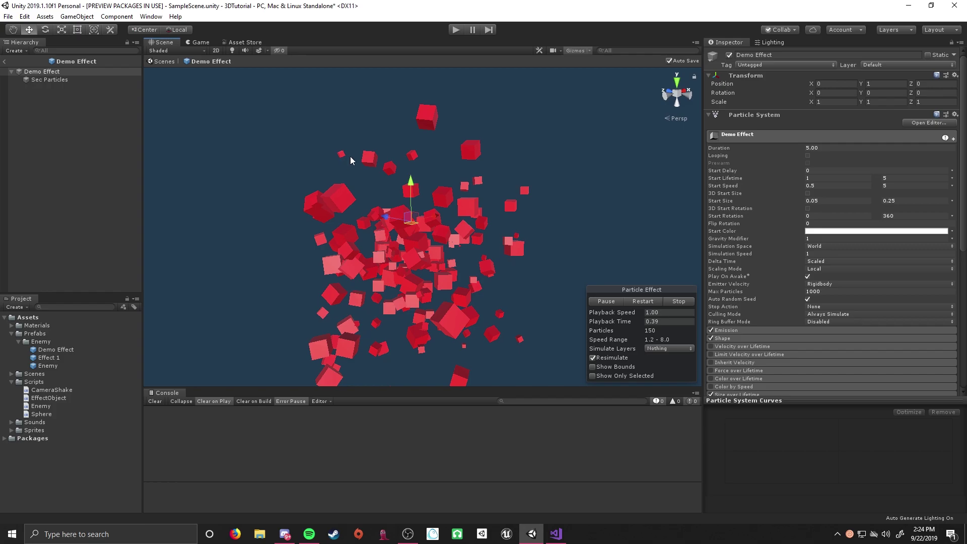
{"action": "left_click", "coordinate": [646, 302]}
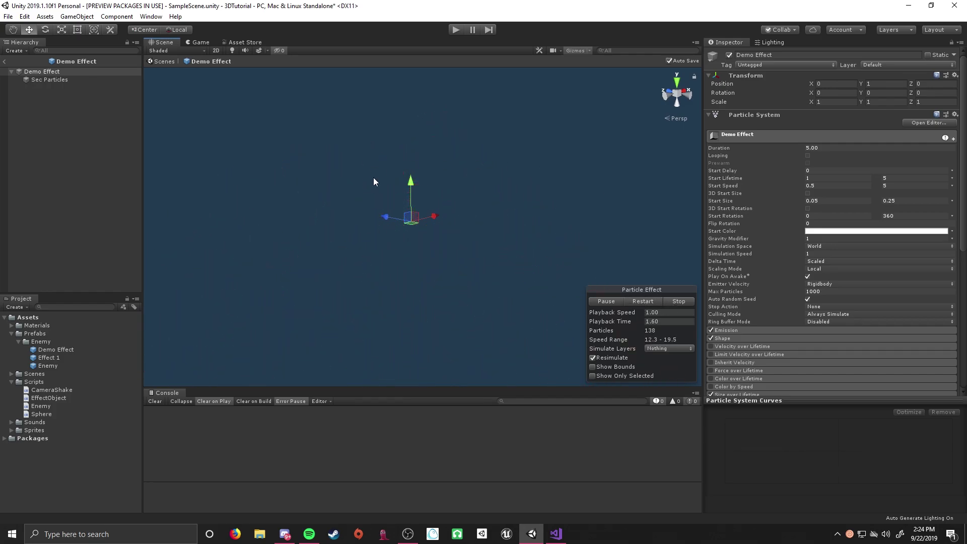
{"action": "left_click", "coordinate": [643, 301]}
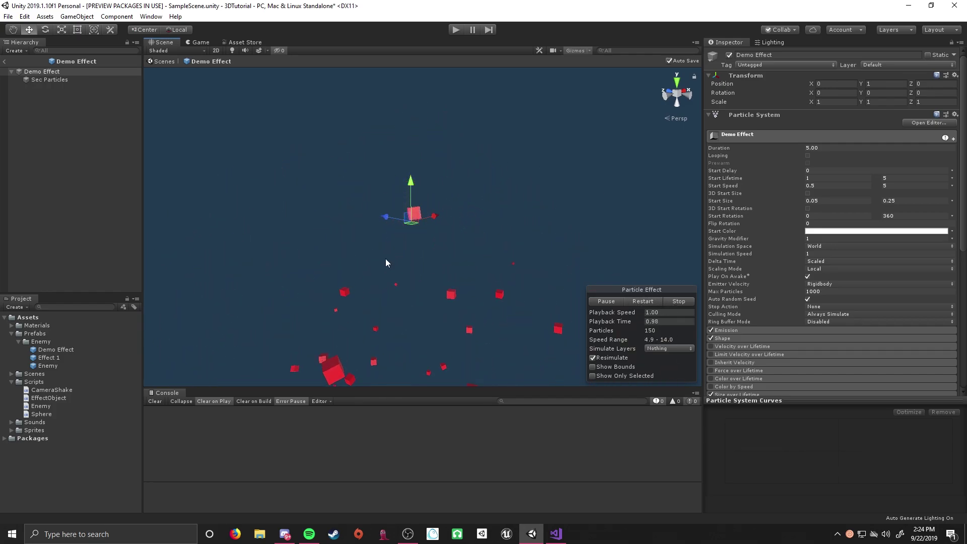
{"action": "left_click", "coordinate": [642, 302]}
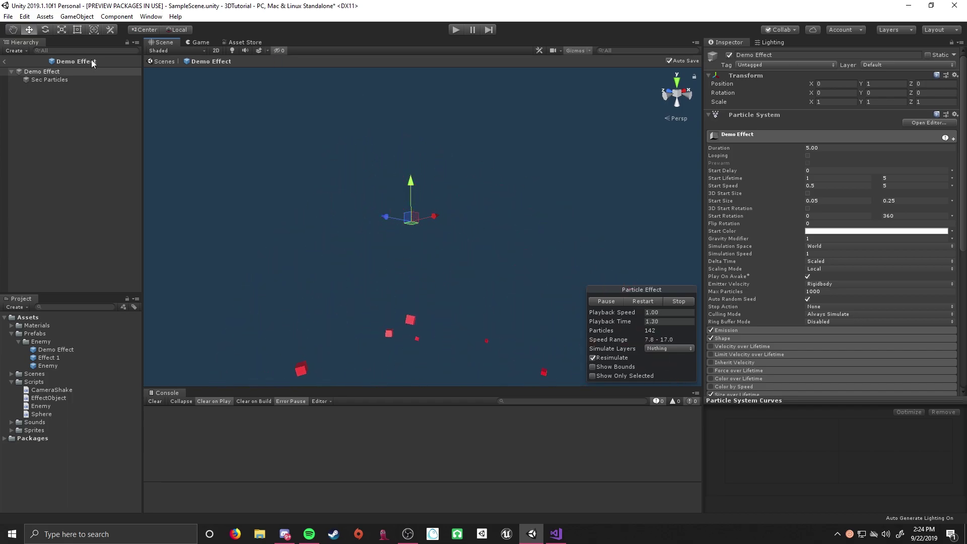
{"action": "left_click", "coordinate": [4, 62]}
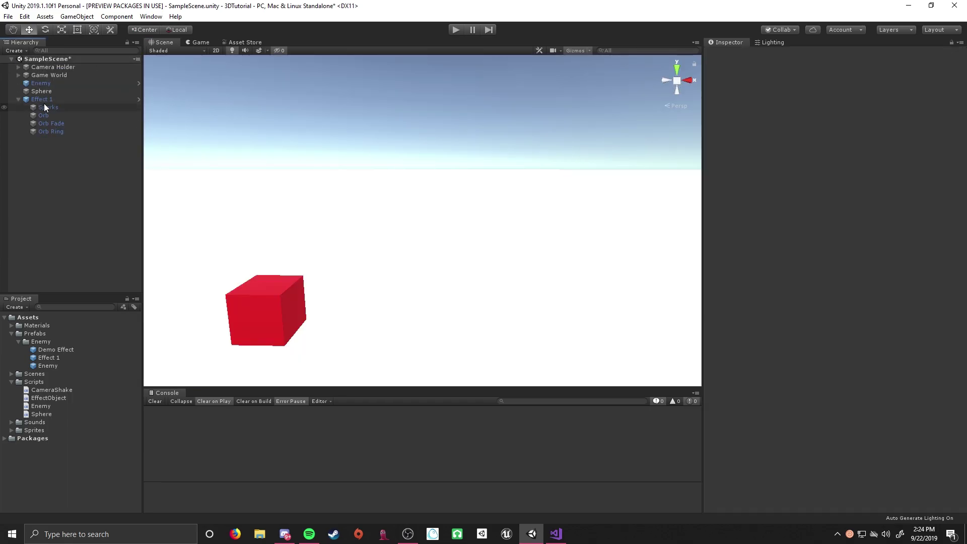
- Add the Effect Object script to Effect 1 in the scene and set its Time to 2
{"action": "left_click", "coordinate": [24, 99]}
{"action": "left_click", "coordinate": [19, 99]}
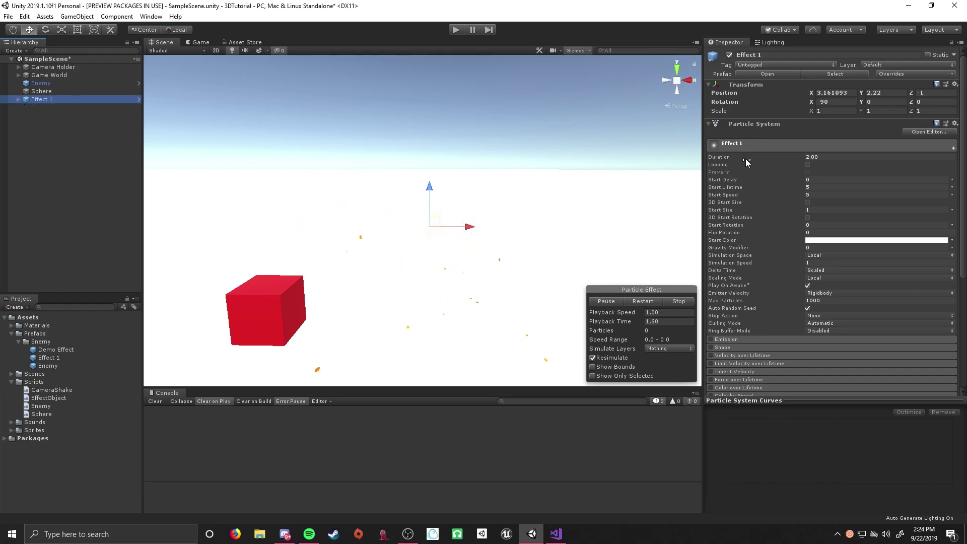
{"action": "left_click", "coordinate": [710, 124]}
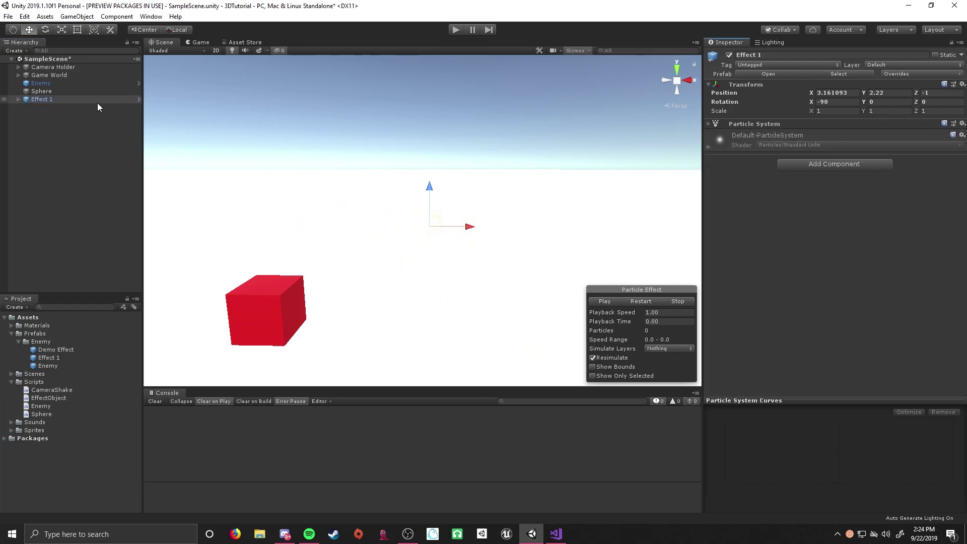
{"action": "left_click", "coordinate": [834, 165]}
{"action": "type", "text": "Effect"}
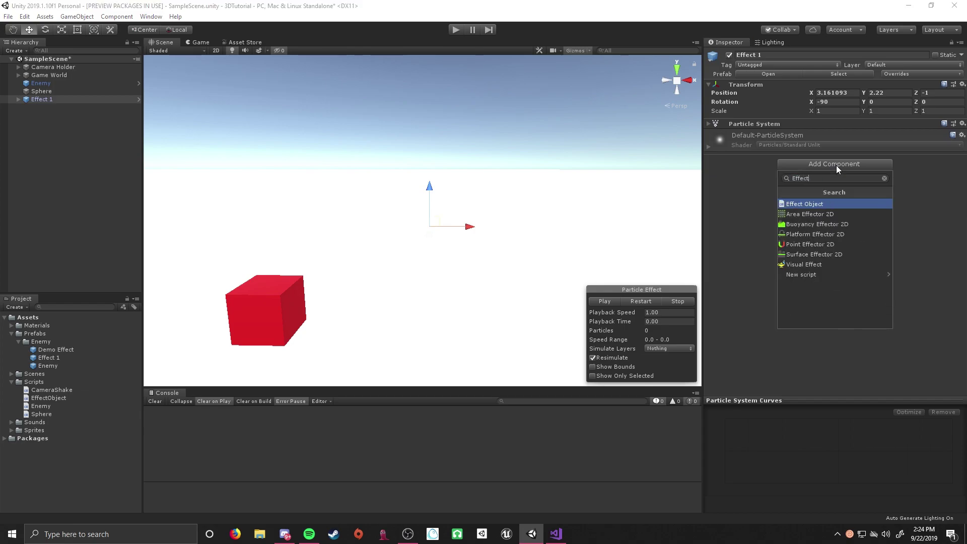
{"action": "key", "text": "Return"}
{"action": "left_click", "coordinate": [821, 162]}
{"action": "type", "text": "2"}
{"action": "left_click", "coordinate": [783, 250]}
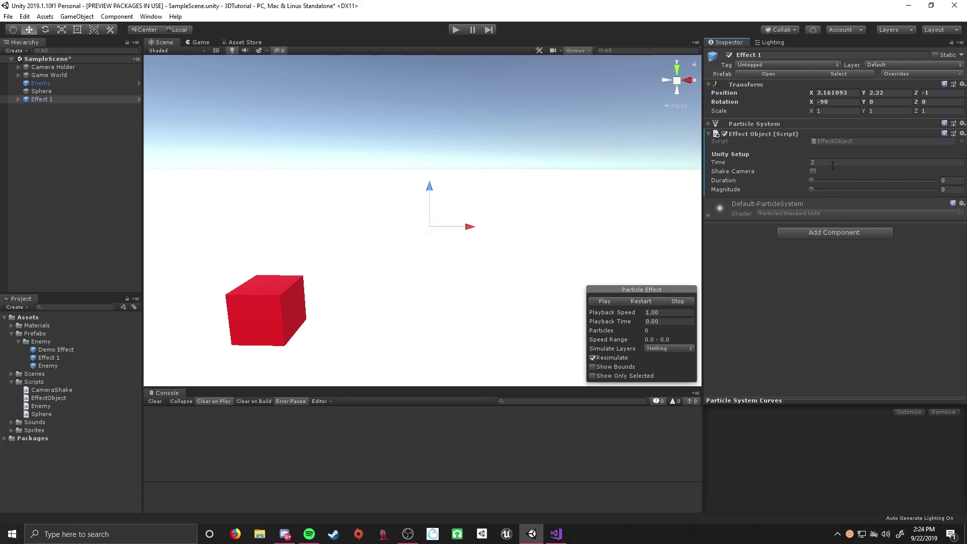
{"action": "left_click", "coordinate": [20, 100]}
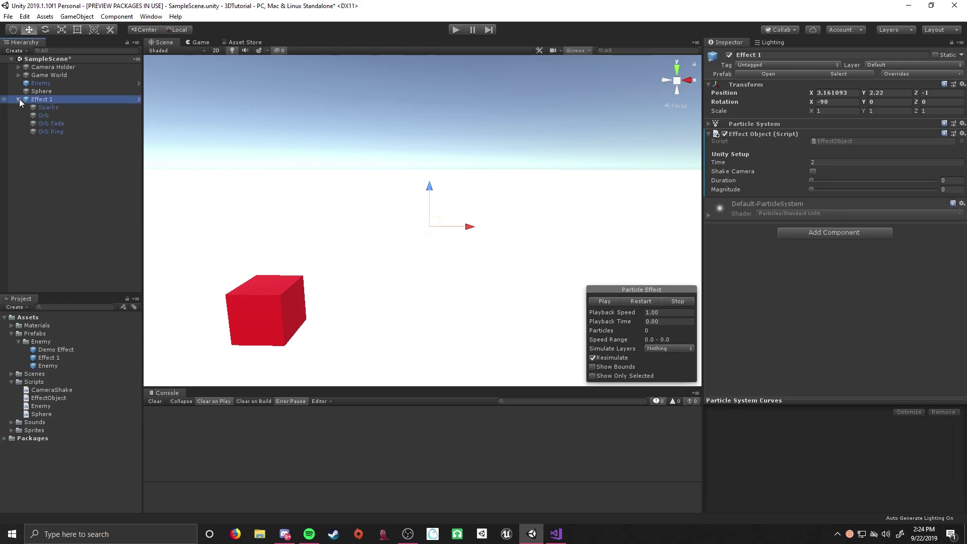
{"action": "left_click", "coordinate": [825, 305]}
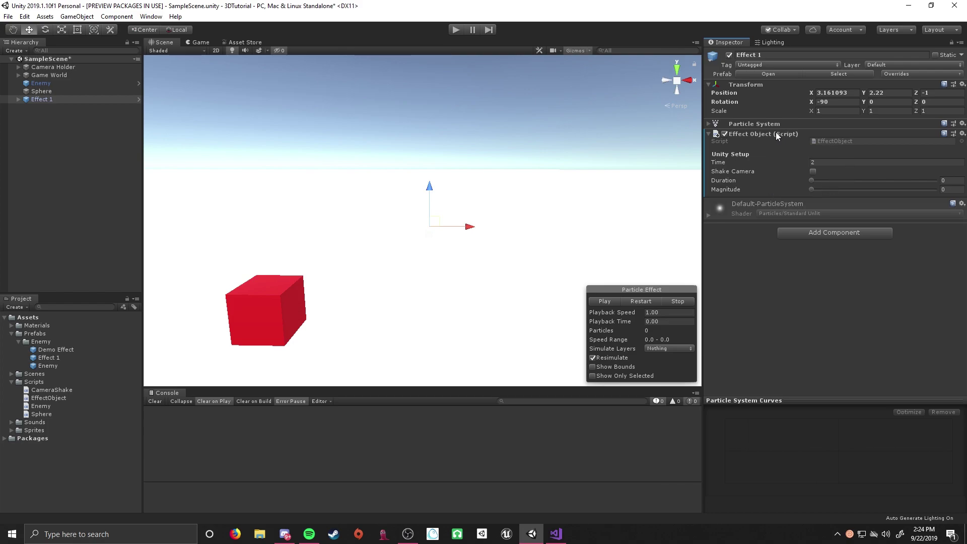
- Enable Shake Camera on Effect 1 with Duration 0.585 and Magnitude 0.106, and play-test the shake
{"action": "left_click", "coordinate": [813, 172]}
{"action": "left_click", "coordinate": [944, 181]}
{"action": "type", "text": "1"}
{"action": "left_click_drag", "start_coordinate": [875, 189], "coordinate": [826, 190]}
{"action": "left_click", "coordinate": [452, 30]}
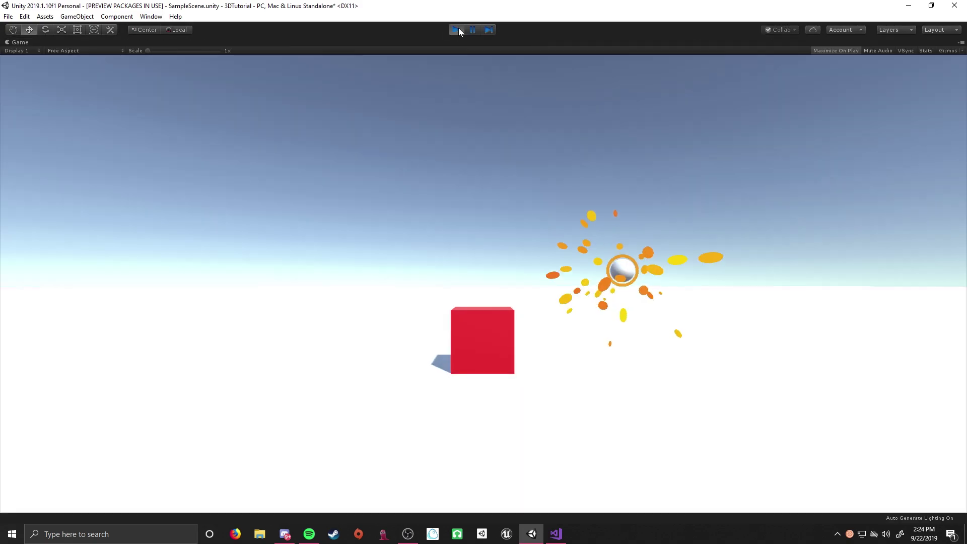
{"action": "left_click", "coordinate": [454, 29]}
- Apply all of the Effect 1 instance's overrides to its prefab and save the scene
{"action": "left_click", "coordinate": [65, 100]}
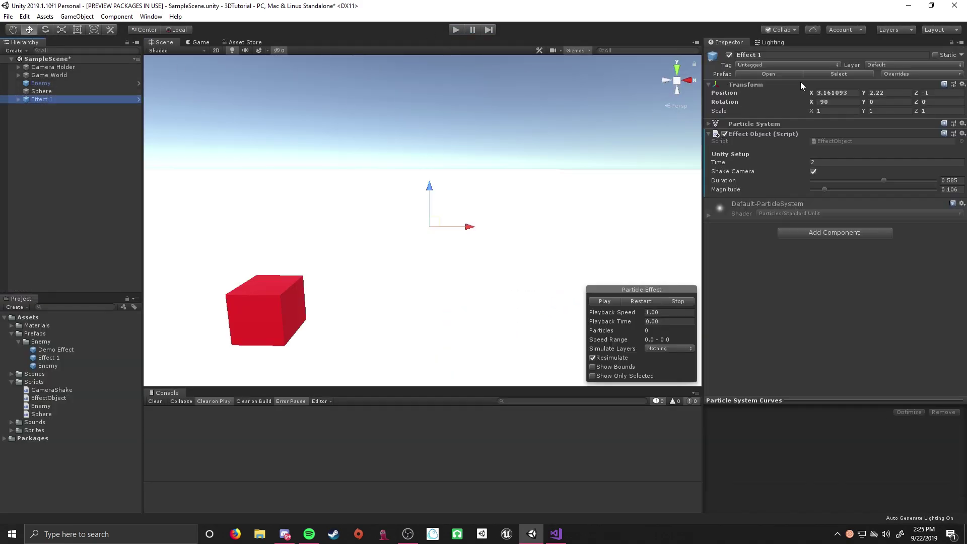
{"action": "left_click", "coordinate": [916, 75]}
{"action": "left_click", "coordinate": [932, 147]}
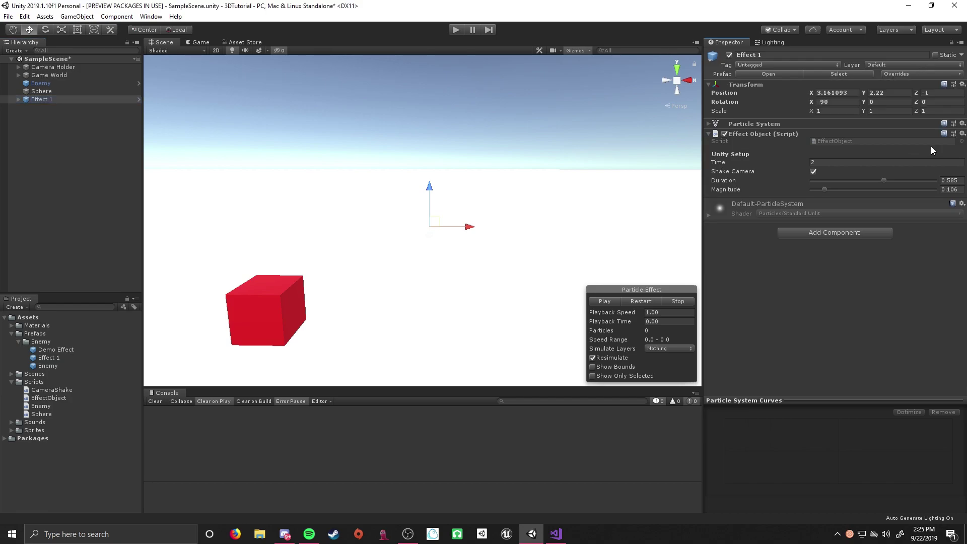
{"action": "key", "text": "ctrl+s"}
- Delete the Effect 1 instance from SampleScene, keeping only the prefab asset
{"action": "left_click", "coordinate": [70, 92]}
{"action": "left_click", "coordinate": [62, 100]}
{"action": "key", "text": "Delete"}
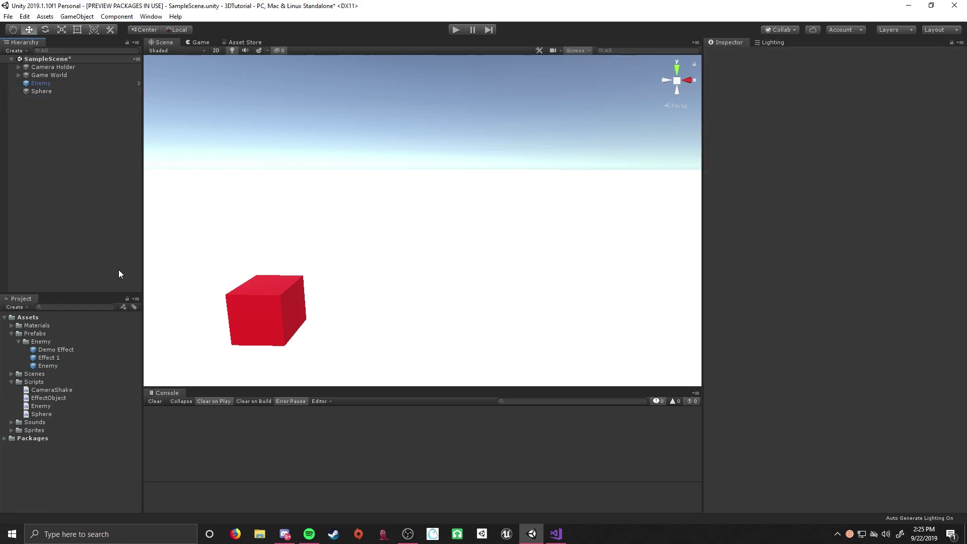
- Open the Effect 1 prefab, preview its particles, and play-test the enemy's death with the camera shake in the Game view
{"action": "double_click", "coordinate": [61, 357]}
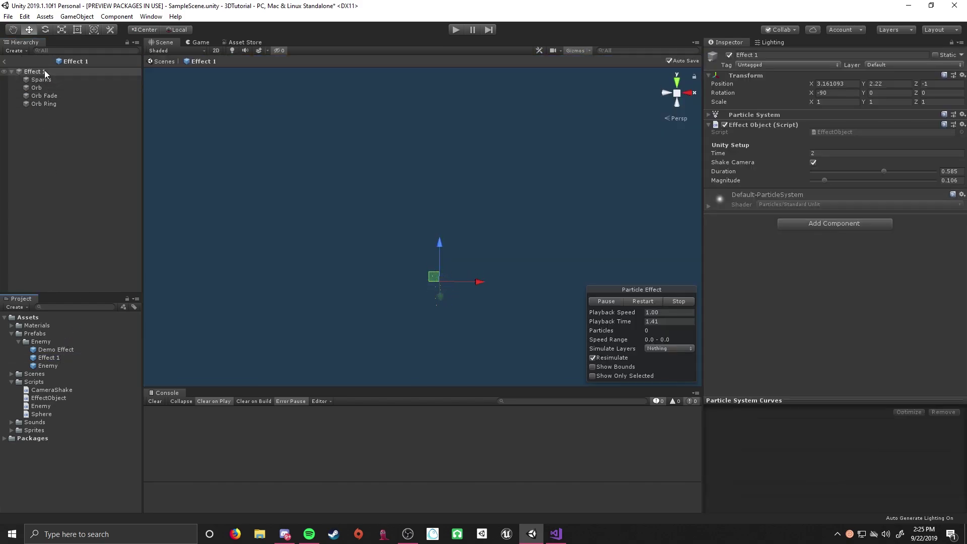
{"action": "left_click", "coordinate": [44, 72]}
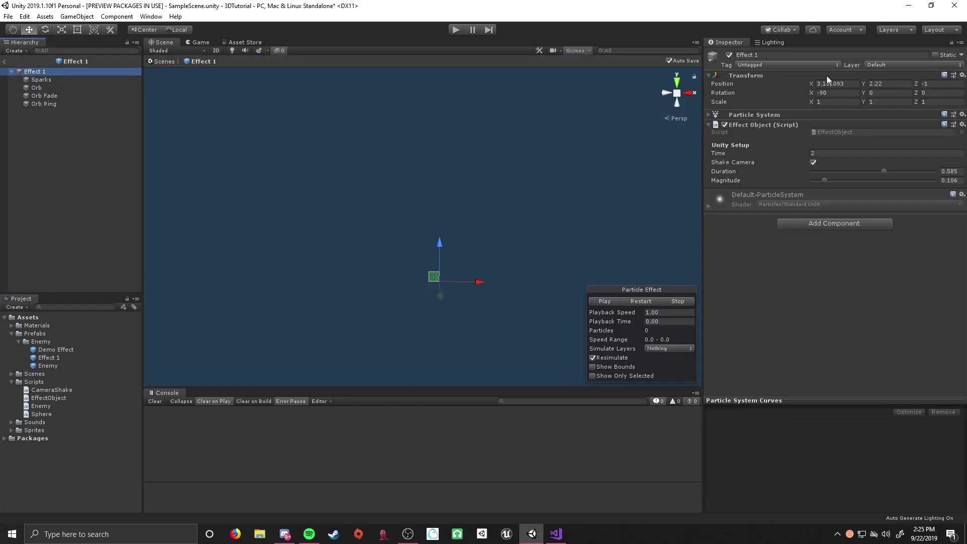
{"action": "left_click", "coordinate": [606, 301]}
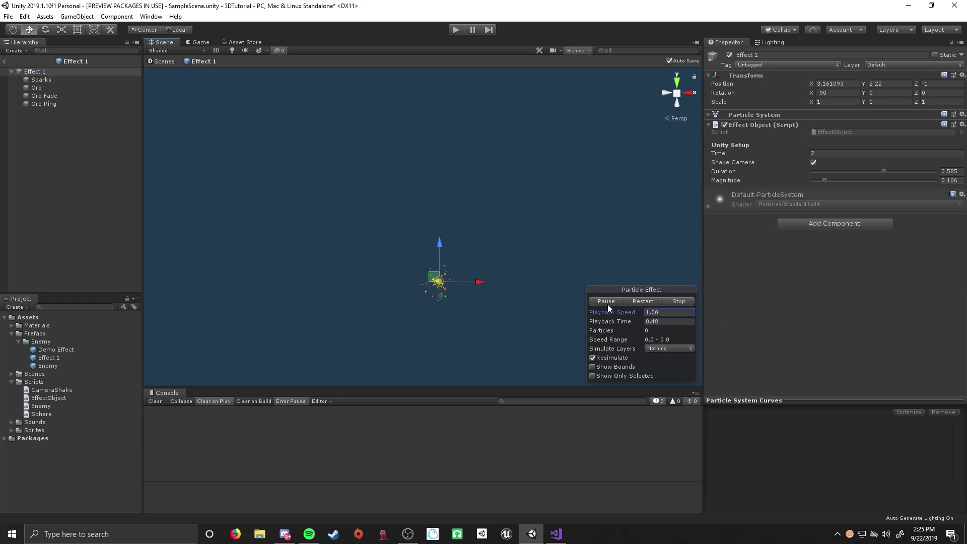
{"action": "left_click", "coordinate": [198, 43]}
{"action": "left_click", "coordinate": [457, 29]}
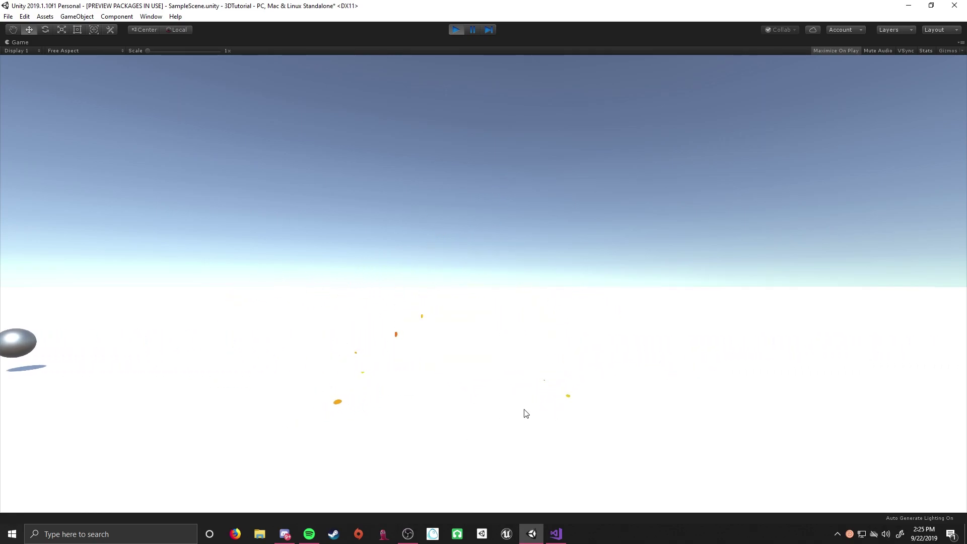
{"action": "left_click", "coordinate": [456, 30]}
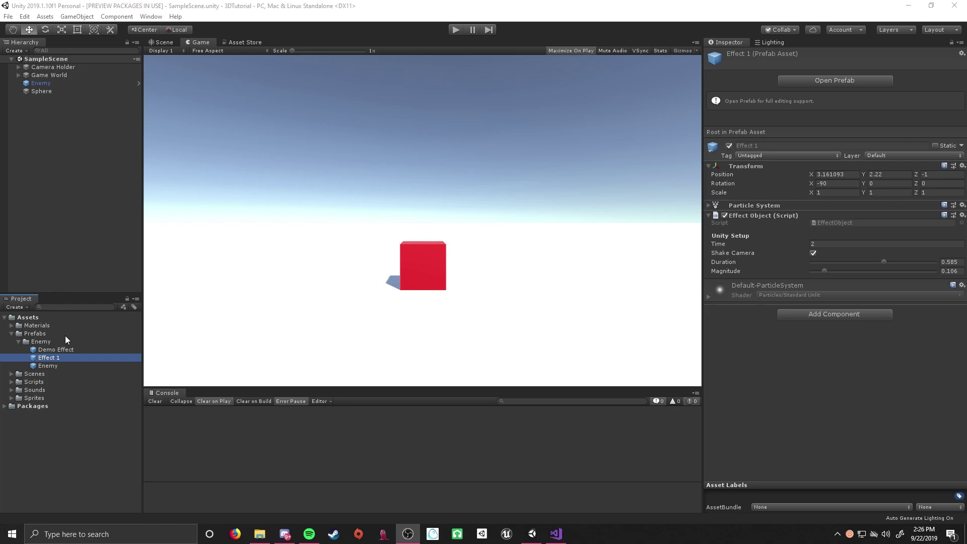
- Place an instance of the Effect 1 prefab from the Enemy folder into SampleScene
{"action": "left_click", "coordinate": [63, 357]}
{"action": "left_click_drag", "start_coordinate": [55, 363], "coordinate": [67, 166]}
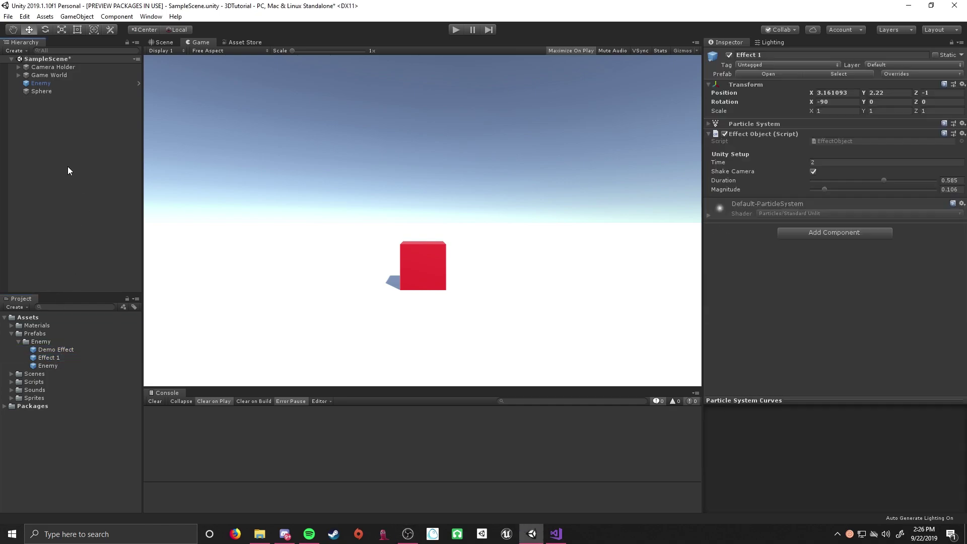
- Preview the Effect 1 instance's particle playback in the Scene view
{"action": "left_click", "coordinate": [161, 43]}
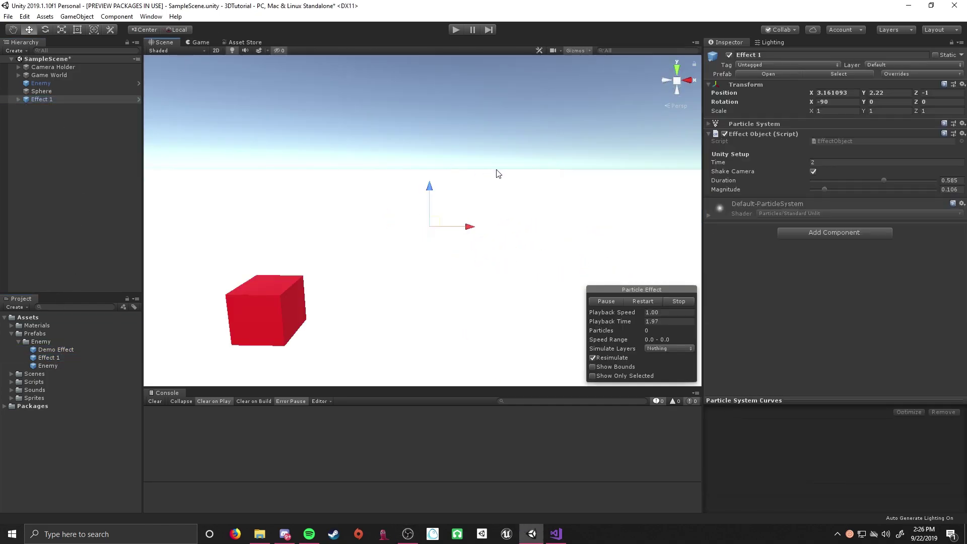
{"action": "scroll", "coordinate": [455, 204], "scroll_direction": "up", "scroll_amount": 5}
{"action": "scroll", "coordinate": [455, 204], "scroll_direction": "down", "scroll_amount": 5}
{"action": "left_click_drag", "start_coordinate": [460, 213], "coordinate": [379, 198], "text": "alt"}
{"action": "key", "text": "a"}
{"action": "right_click_drag", "start_coordinate": [379, 197], "coordinate": [381, 198]}
{"action": "right_click_drag", "start_coordinate": [514, 188], "coordinate": [571, 192]}
{"action": "key", "text": "a"}
{"action": "key", "text": "s"}
{"action": "key", "text": "d"}
{"action": "key", "text": "w"}
{"action": "key", "text": "d"}
{"action": "key", "text": "a"}
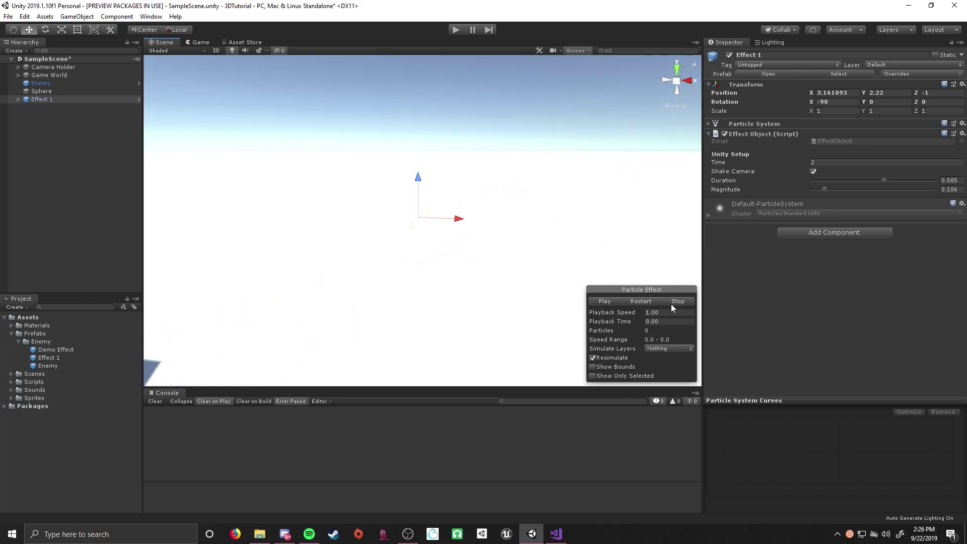
{"action": "left_click", "coordinate": [605, 301]}
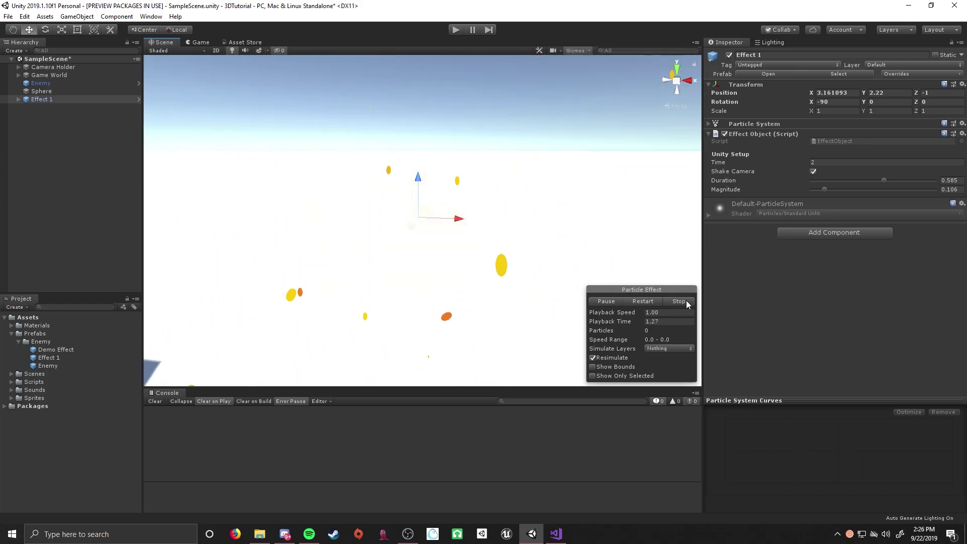
{"action": "left_click", "coordinate": [607, 301]}
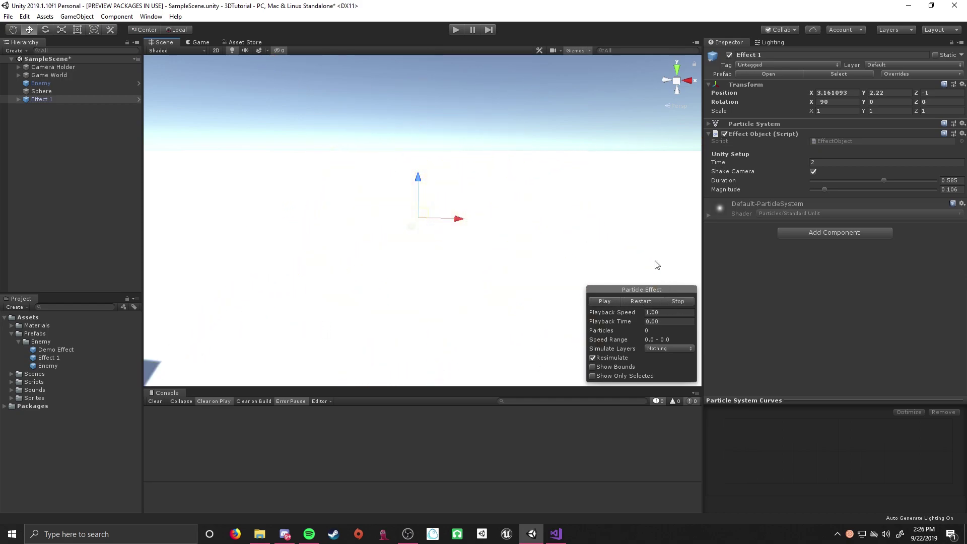
- Review the Effect 1 child objects Sparks, Orb, Orb Fade and Orb Ring, and examine the Sparks Particle System settings
{"action": "left_click", "coordinate": [19, 99]}
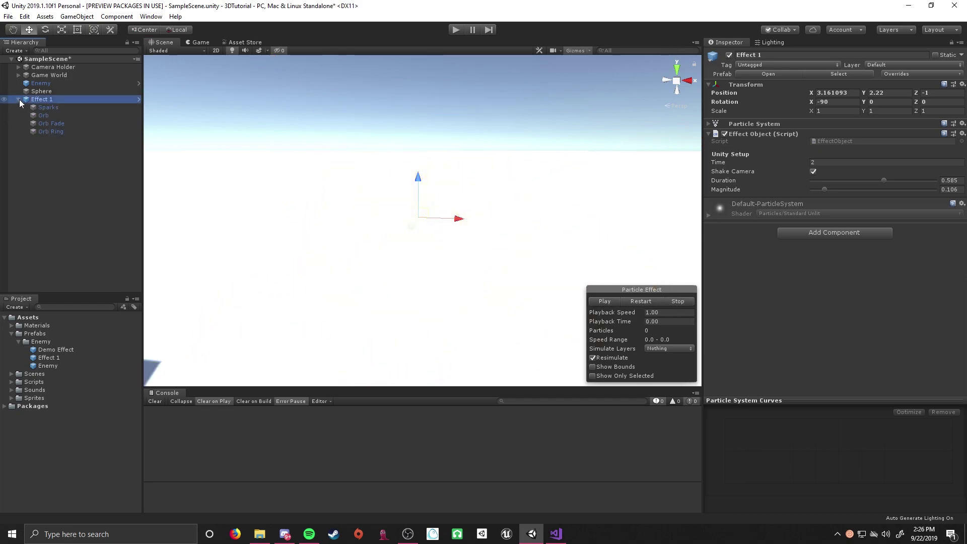
{"action": "left_click", "coordinate": [47, 109]}
{"action": "key", "text": "Down"}
{"action": "key", "text": "Down"}
{"action": "key", "text": "Down"}
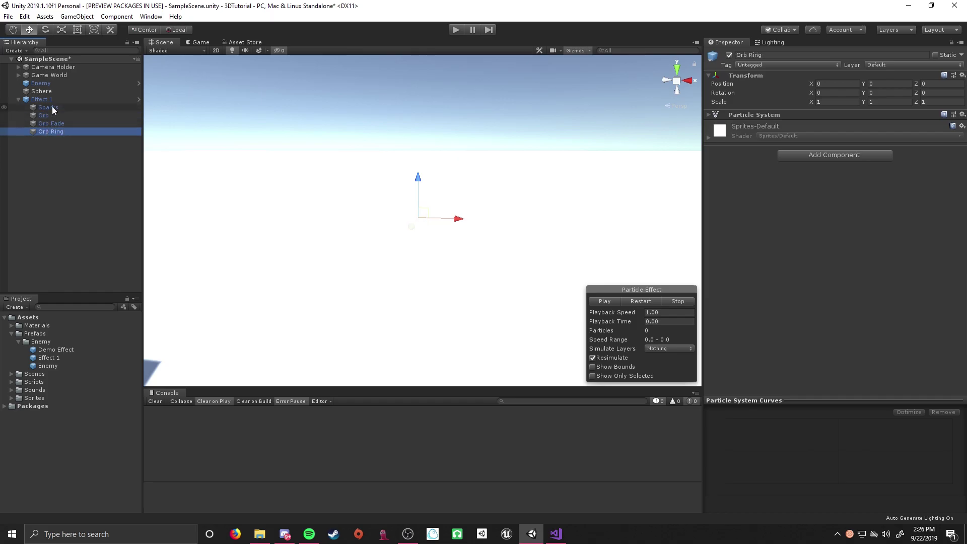
{"action": "left_click", "coordinate": [52, 109]}
{"action": "left_click", "coordinate": [710, 116]}
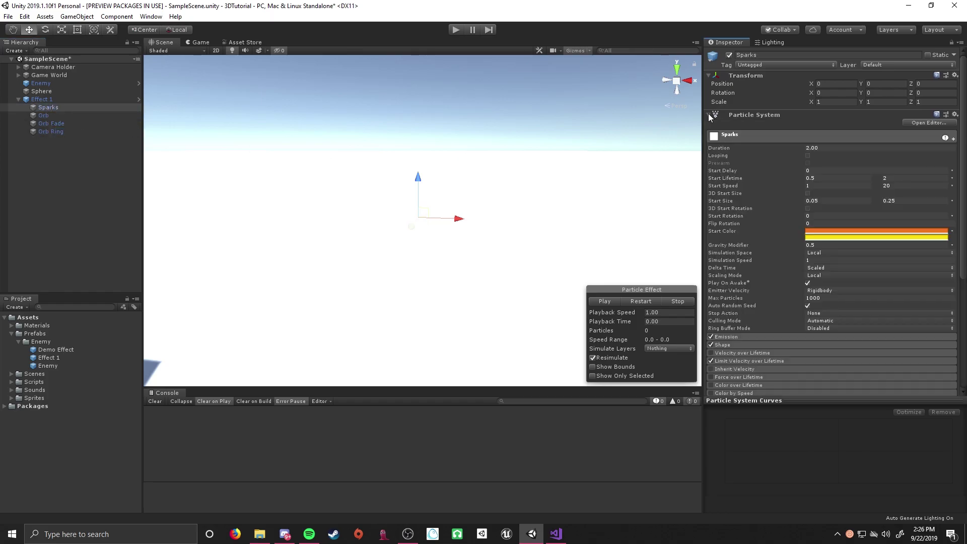
{"action": "left_click", "coordinate": [709, 115]}
{"action": "left_click", "coordinate": [710, 116]}
{"action": "left_click", "coordinate": [710, 115]}
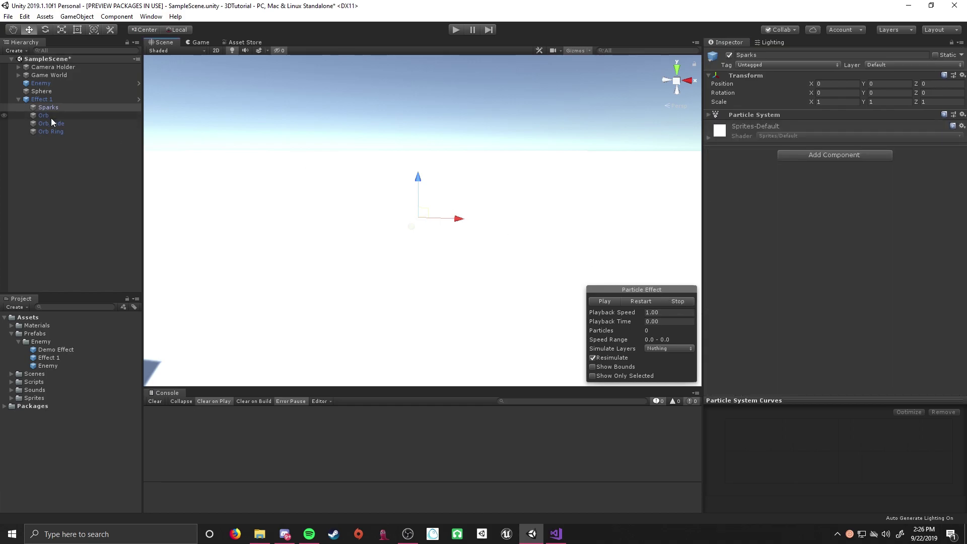
{"action": "left_click", "coordinate": [16, 100]}
{"action": "left_click", "coordinate": [17, 101]}
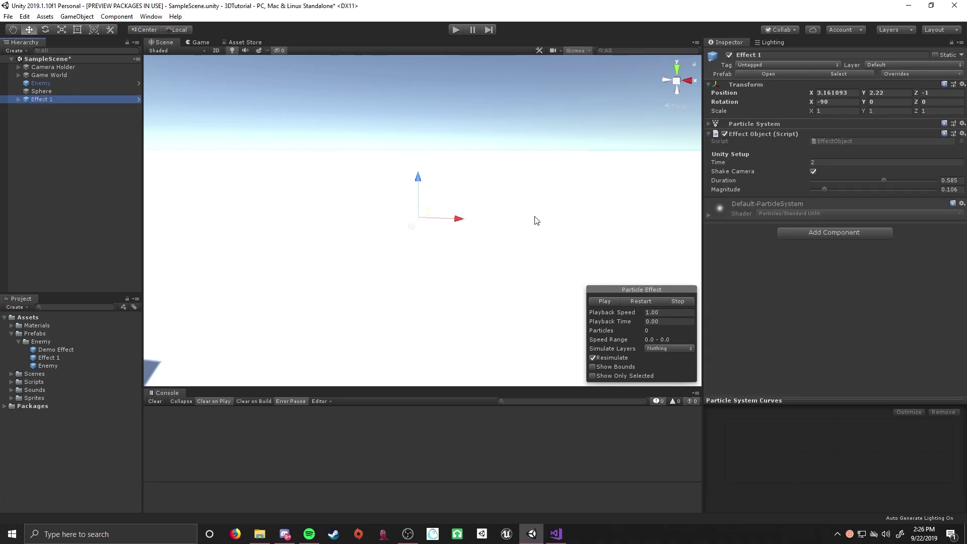
{"action": "left_click_drag", "start_coordinate": [491, 166], "coordinate": [443, 166], "text": "alt"}
{"action": "left_click", "coordinate": [49, 93]}
{"action": "left_click", "coordinate": [52, 99]}
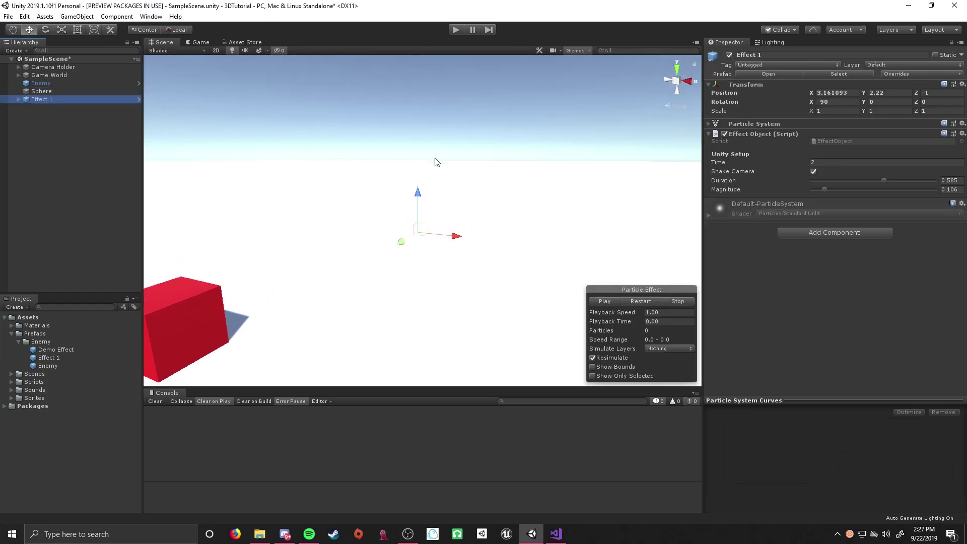
{"action": "scroll", "coordinate": [507, 174], "scroll_direction": "down", "scroll_amount": 3}
{"action": "left_click", "coordinate": [68, 99]}
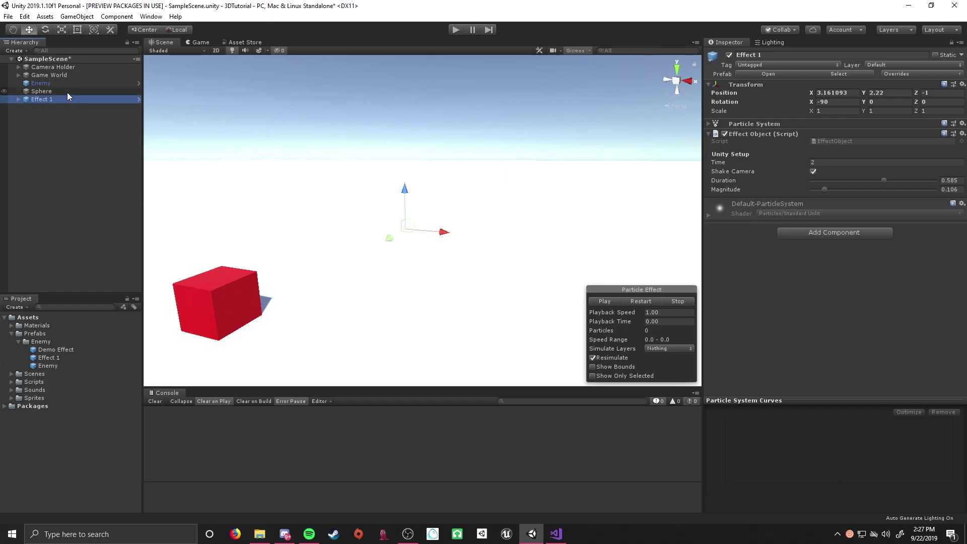
{"action": "right_click_drag", "start_coordinate": [508, 170], "coordinate": [407, 167]}
{"action": "left_click", "coordinate": [52, 91]}
{"action": "left_click", "coordinate": [50, 99]}
{"action": "right_click_drag", "start_coordinate": [471, 186], "coordinate": [489, 189]}
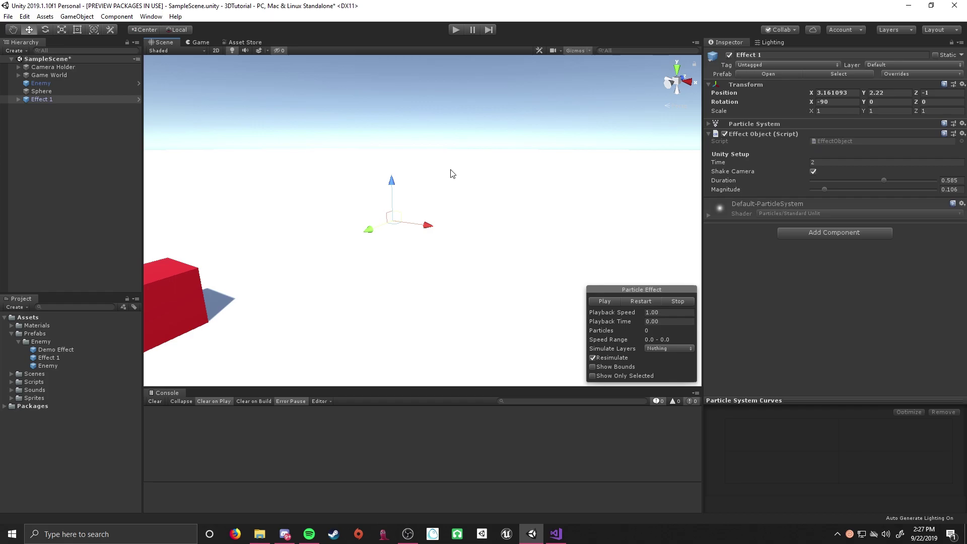
- Delete the Effect 1 instance from SampleScene
{"action": "left_click", "coordinate": [76, 99]}
{"action": "key", "text": "Delete"}
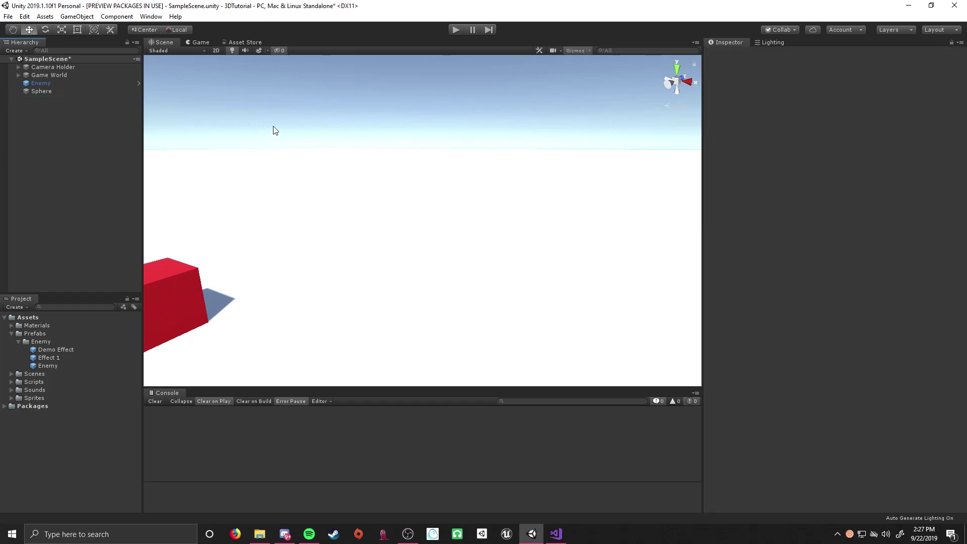